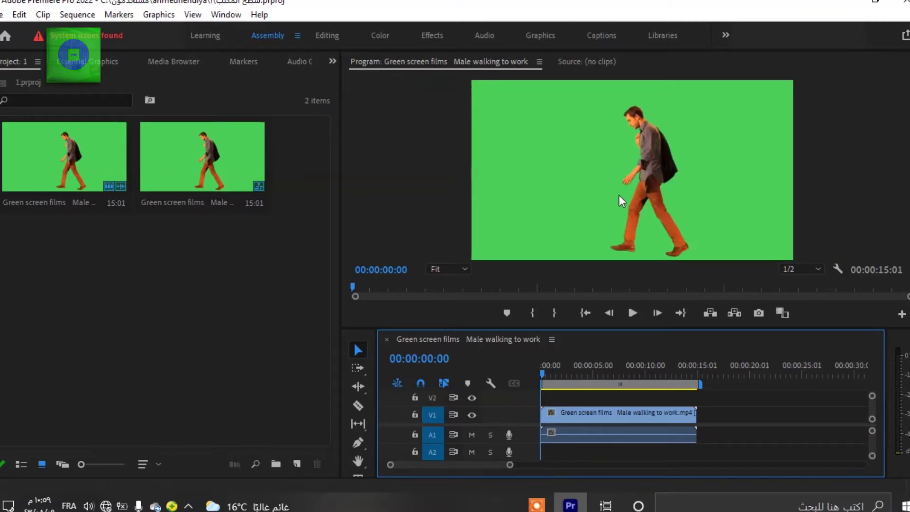
click(846, 5)
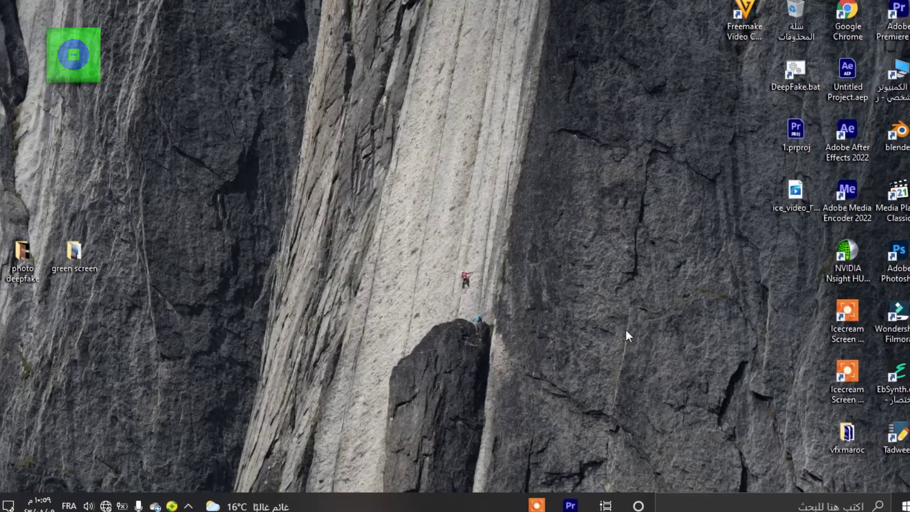
click(567, 505)
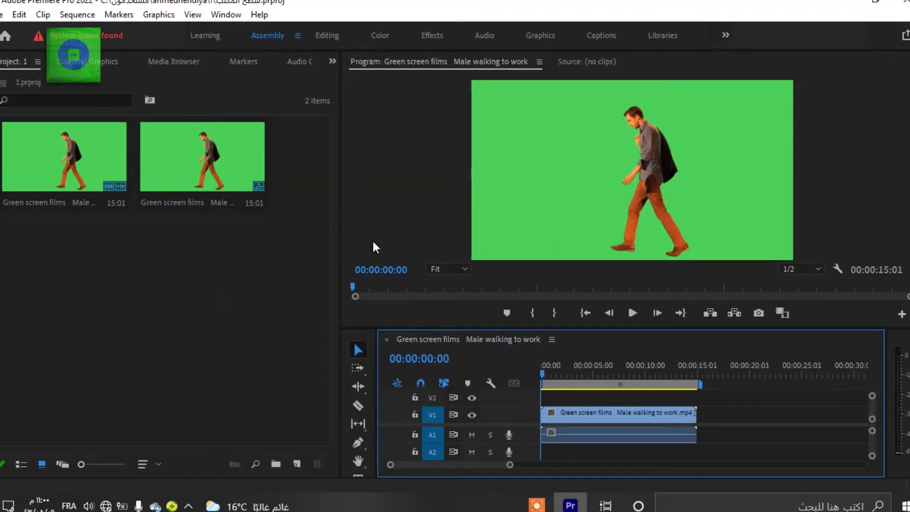
- Select the green-screen walking clip on V1 and bring up the list of available effects
click(626, 417)
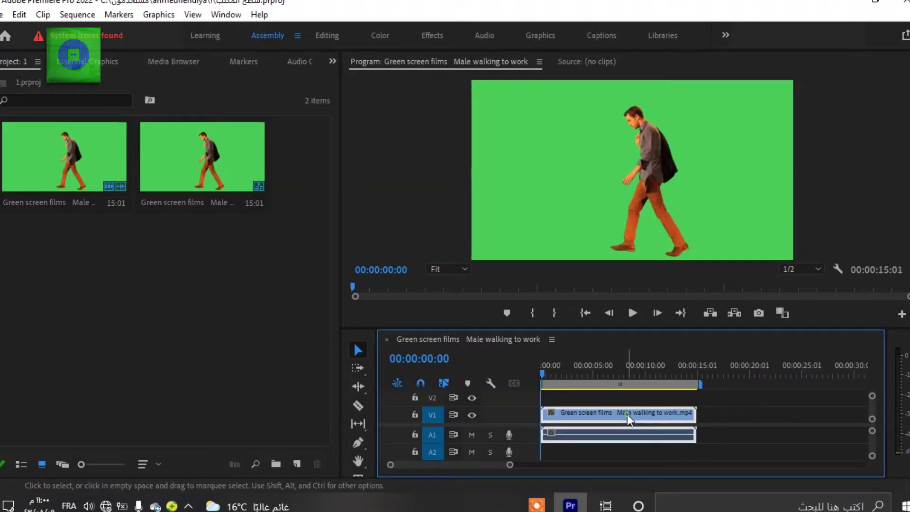
click(331, 62)
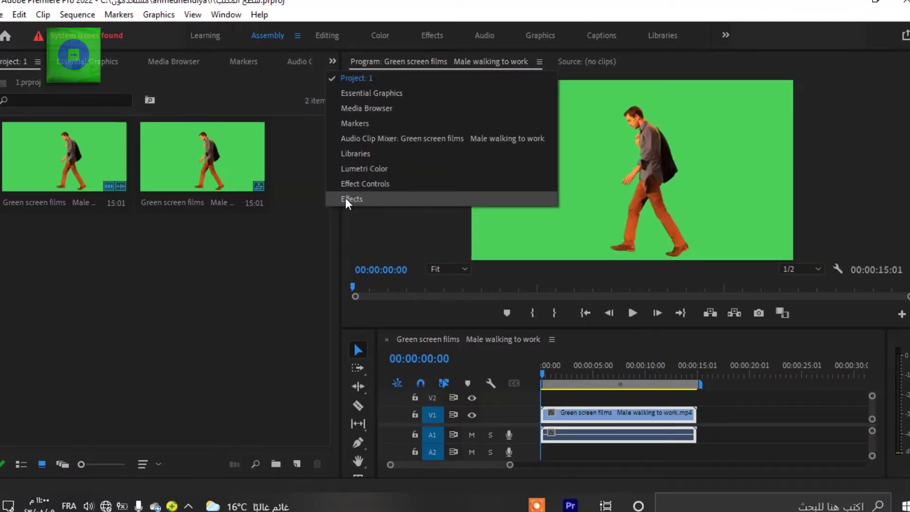
click(225, 12)
click(226, 12)
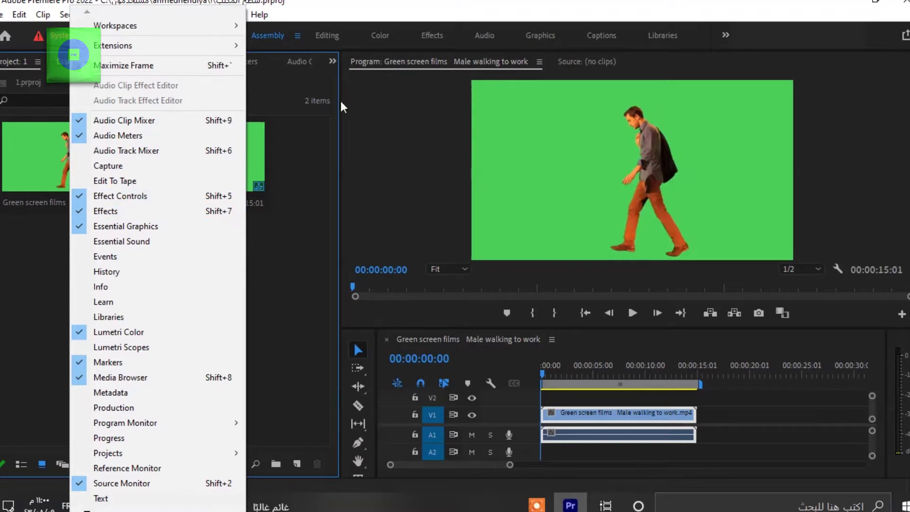
click(333, 60)
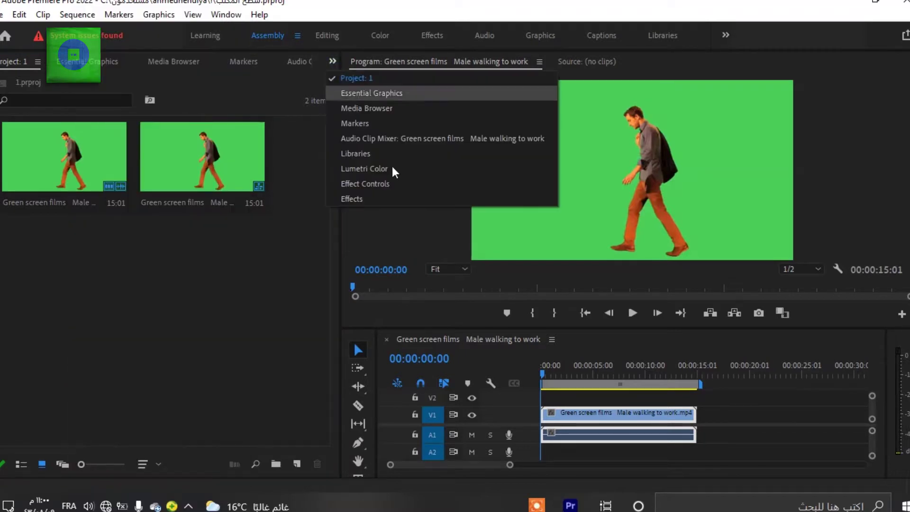
click(384, 195)
- Search the effects for "ultra" and apply the Ultra Key effect to the walking clip on V1
click(112, 262)
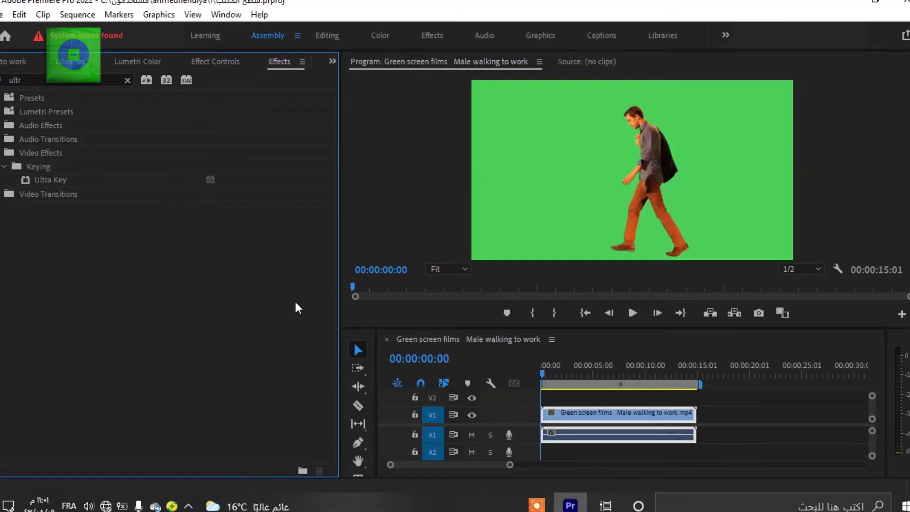
click(243, 288)
click(26, 80)
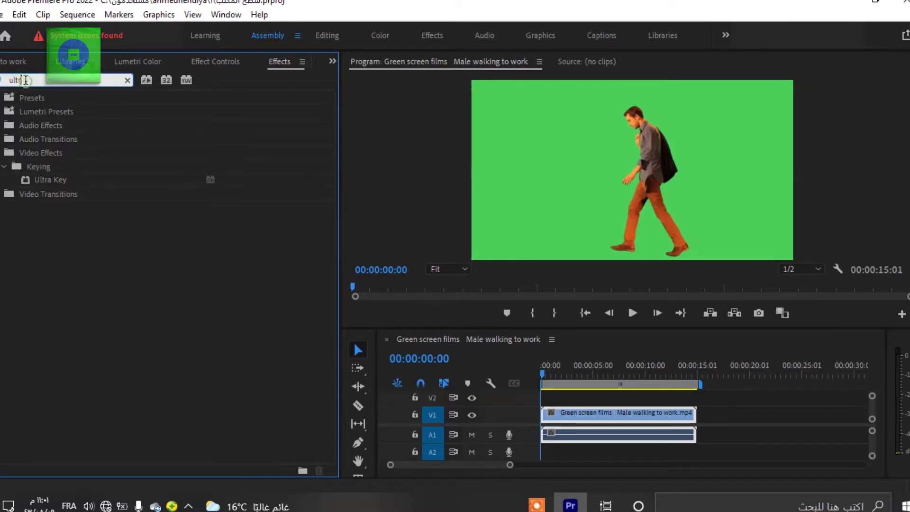
text(a)
click(45, 178)
drag(42, 178, 573, 417)
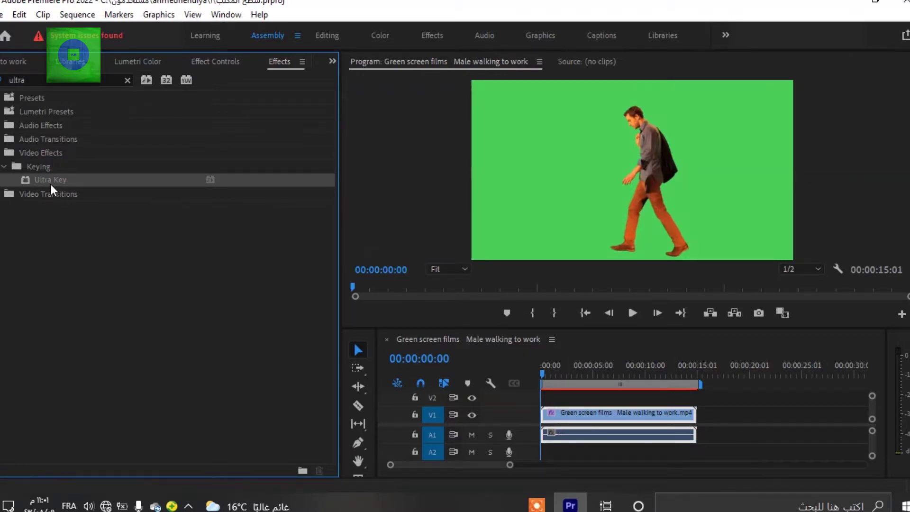
- Select the walking clip on V1 and show its effect controls
click(611, 415)
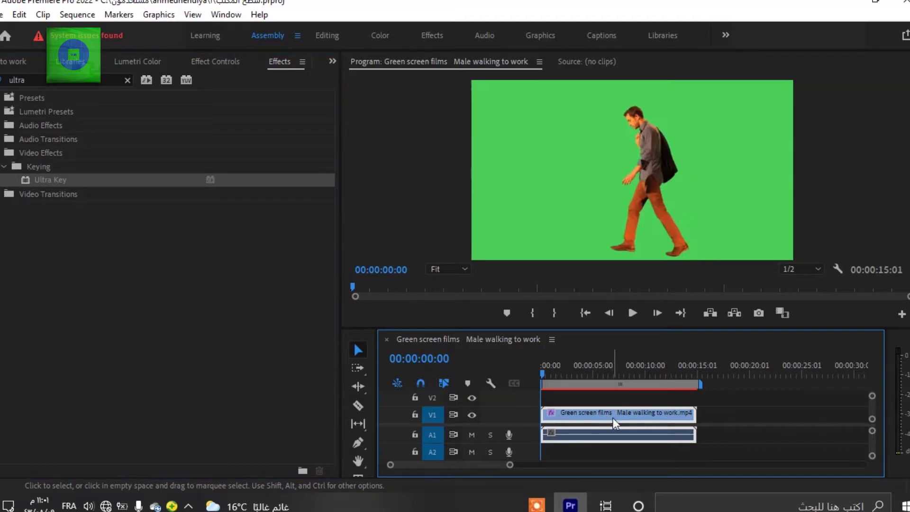
click(331, 61)
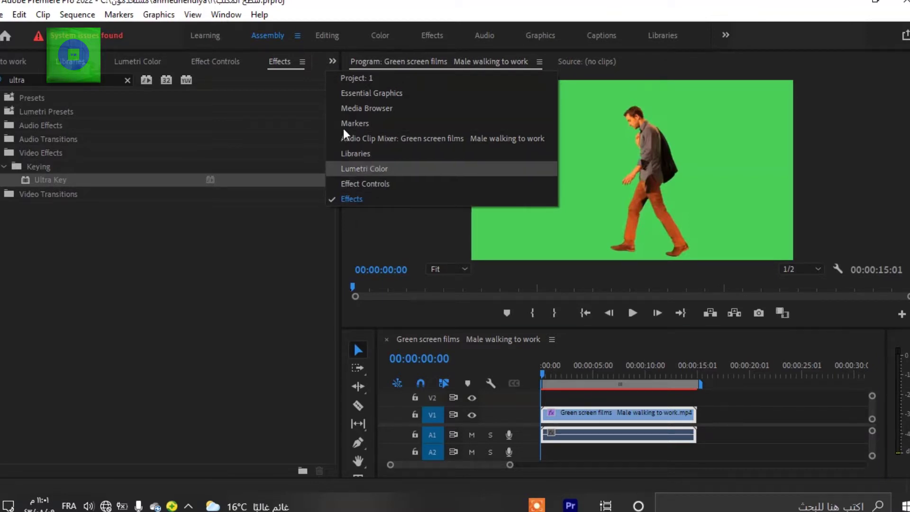
click(217, 18)
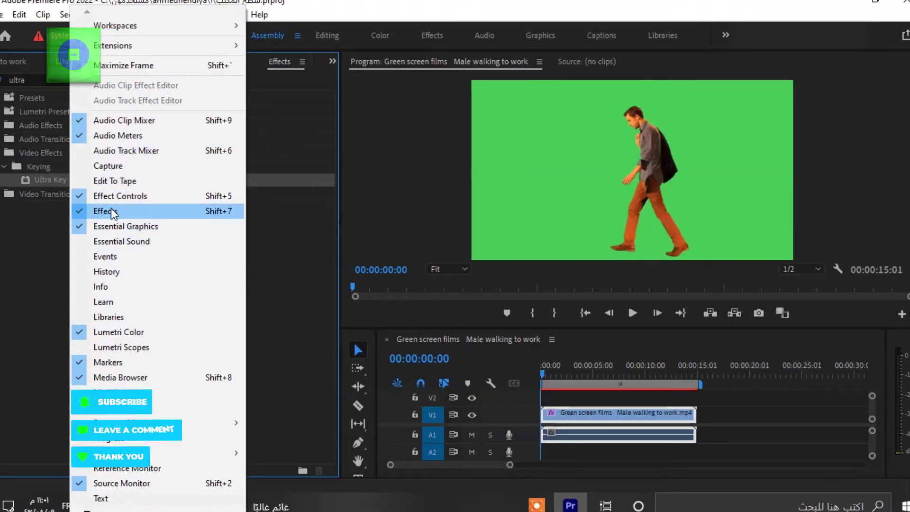
click(335, 60)
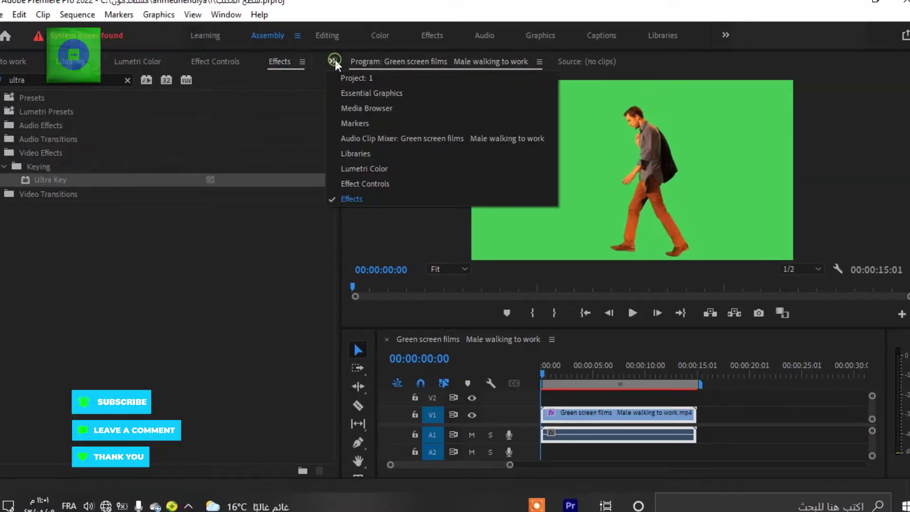
click(383, 183)
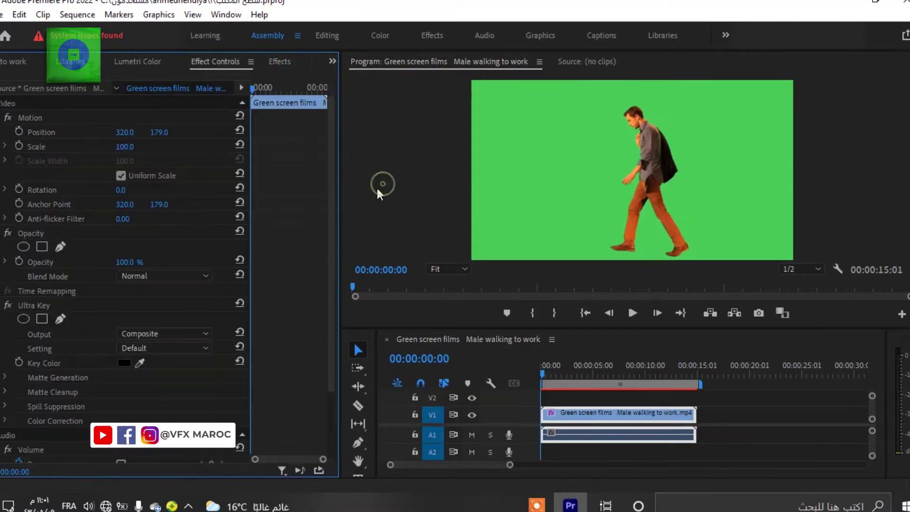
- Set the Ultra Key's key color by sampling the green background in the program preview
drag(328, 237, 325, 304)
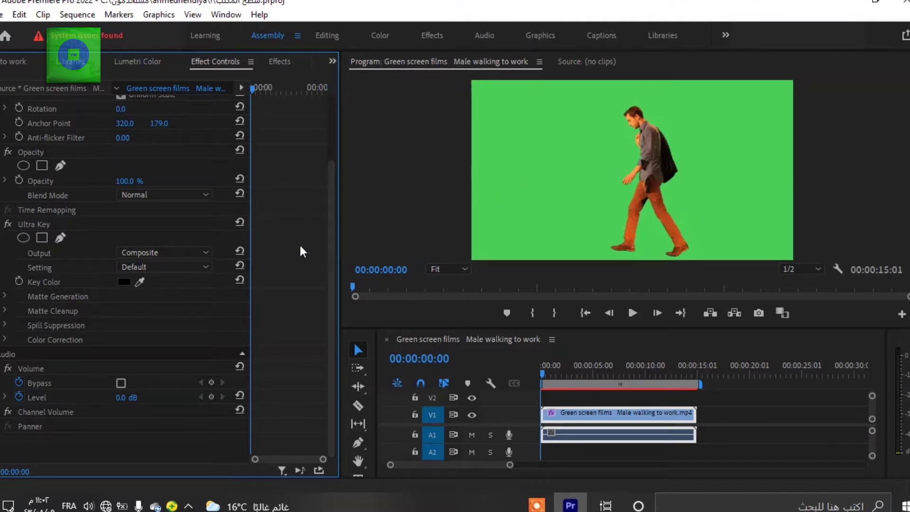
click(140, 282)
click(544, 153)
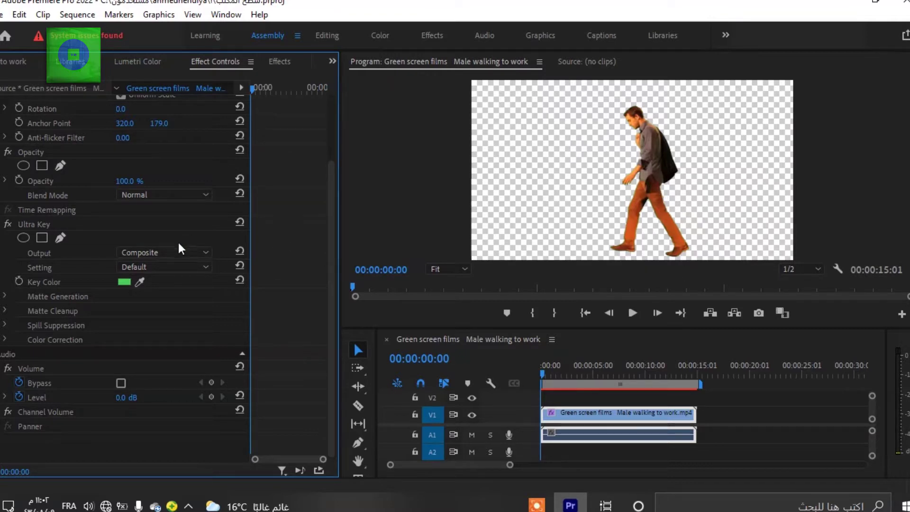
- Set the Ultra Key output to Alpha Channel and save the project
click(149, 252)
click(157, 280)
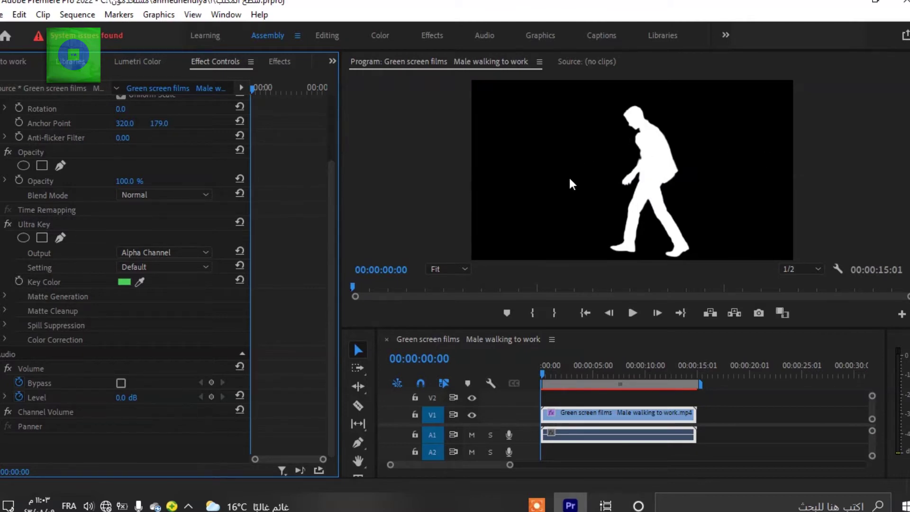
key(ctrl+s)
- Expand the Ultra Key's Matte Generation settings and try adjusting the Transparency value
click(3, 296)
click(537, 505)
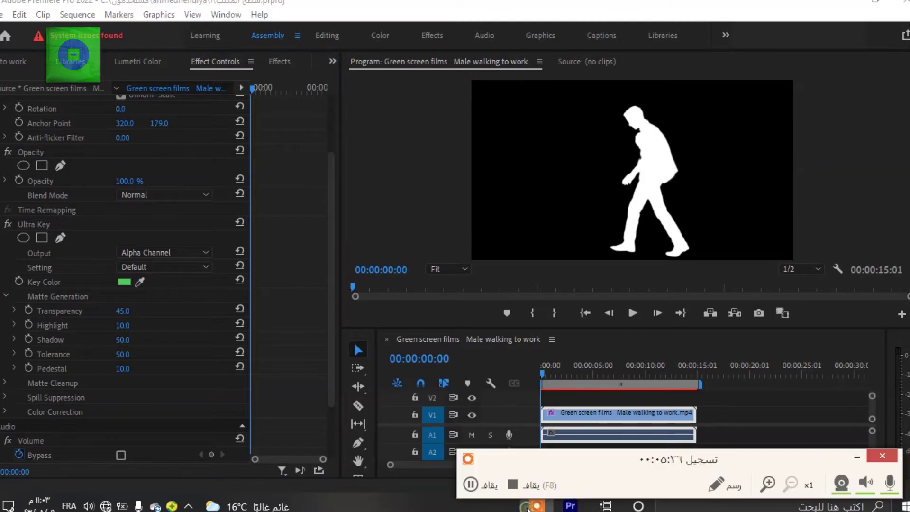
mouse_move(536, 505)
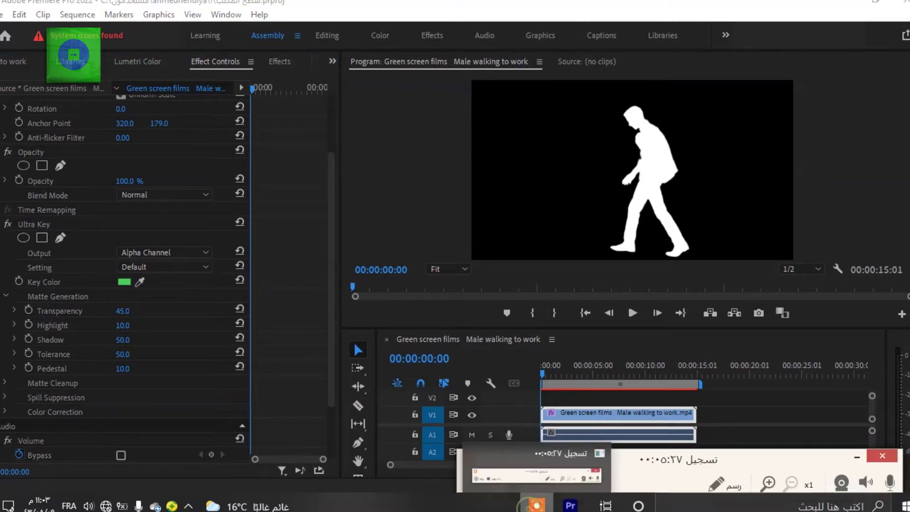
click(6, 295)
click(7, 294)
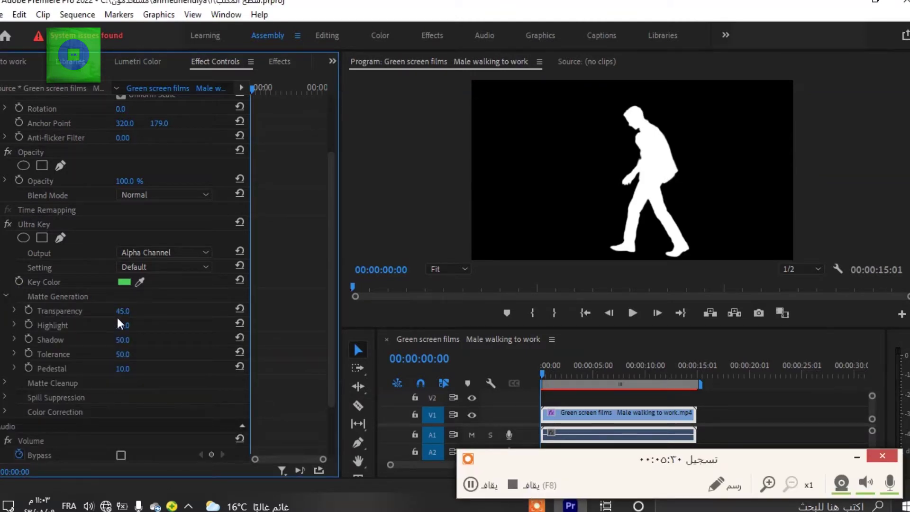
drag(112, 311, 146, 309)
- Set the Ultra Key output to Composite and deselect the clip
click(155, 253)
click(155, 266)
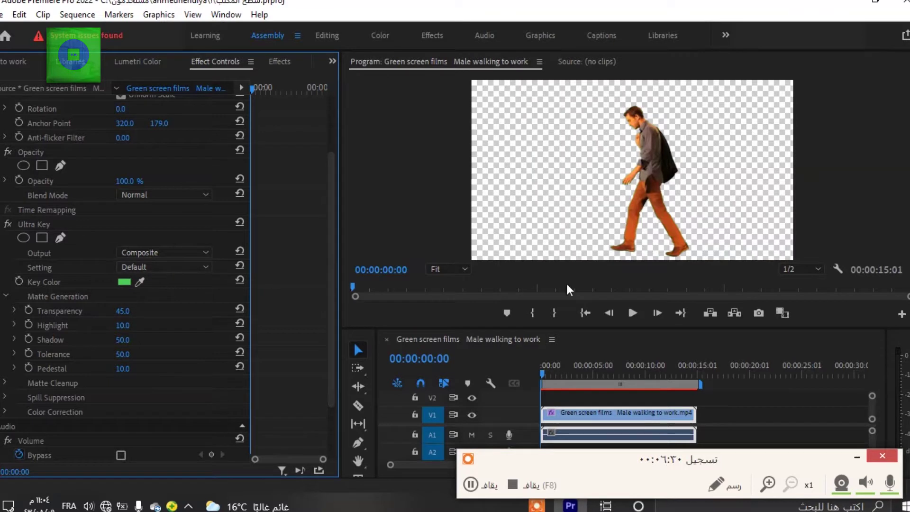
click(816, 410)
click(856, 457)
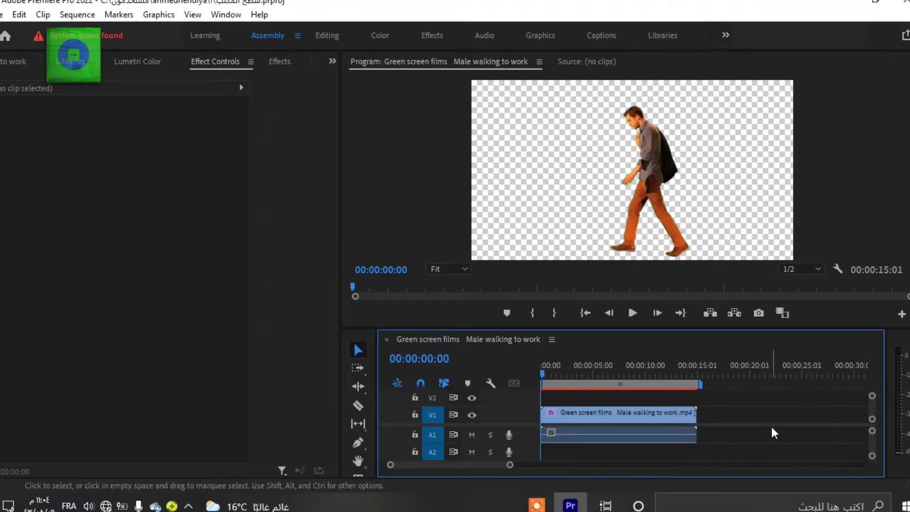
- Show the project's media items and make the sequence timeline active
click(331, 60)
click(348, 78)
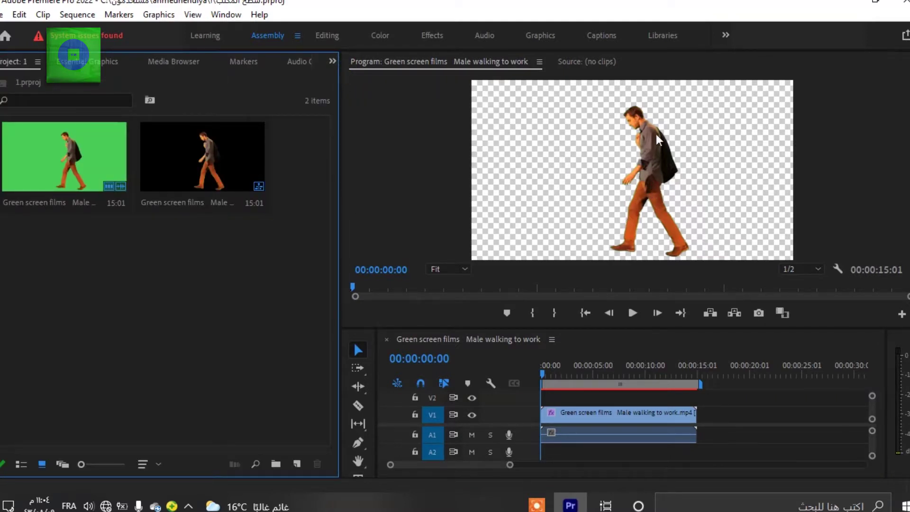
click(761, 414)
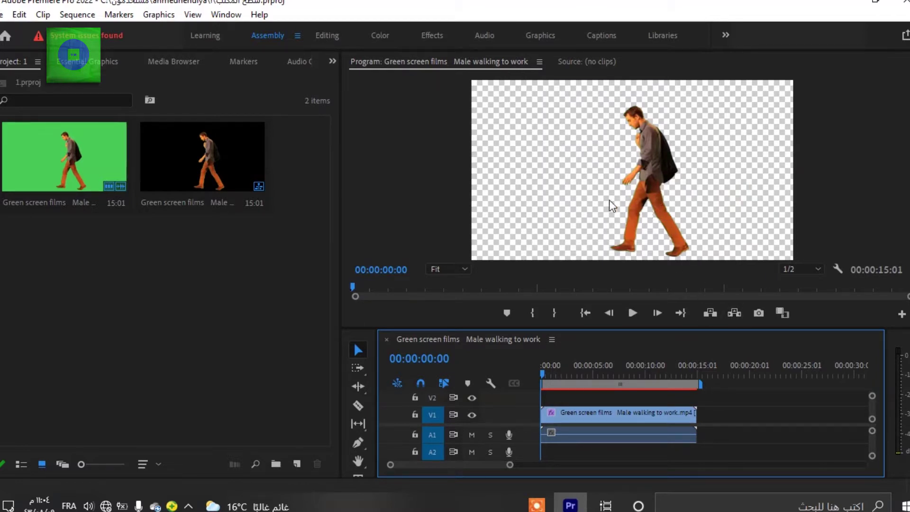
- Try to export the keyed sequence as H.264 video with the Match Source - High bitrate preset
click(4, 14)
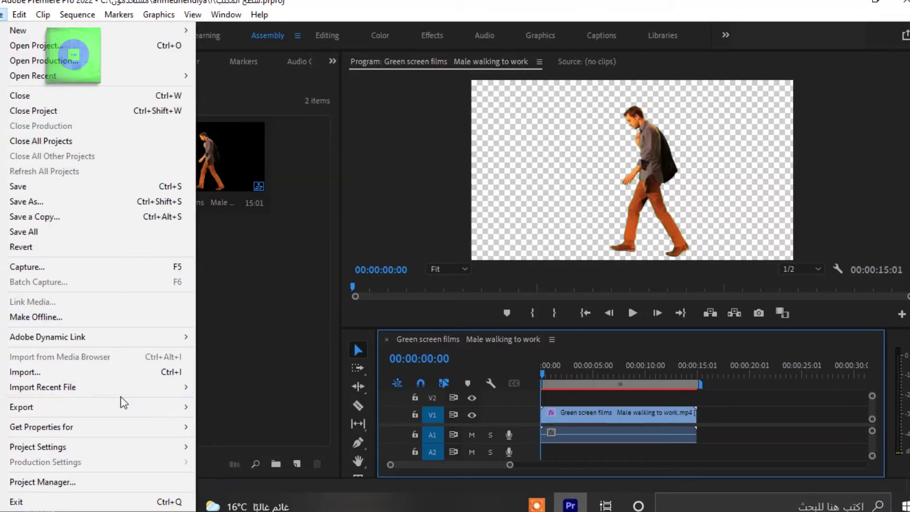
mouse_move(118, 407)
click(265, 241)
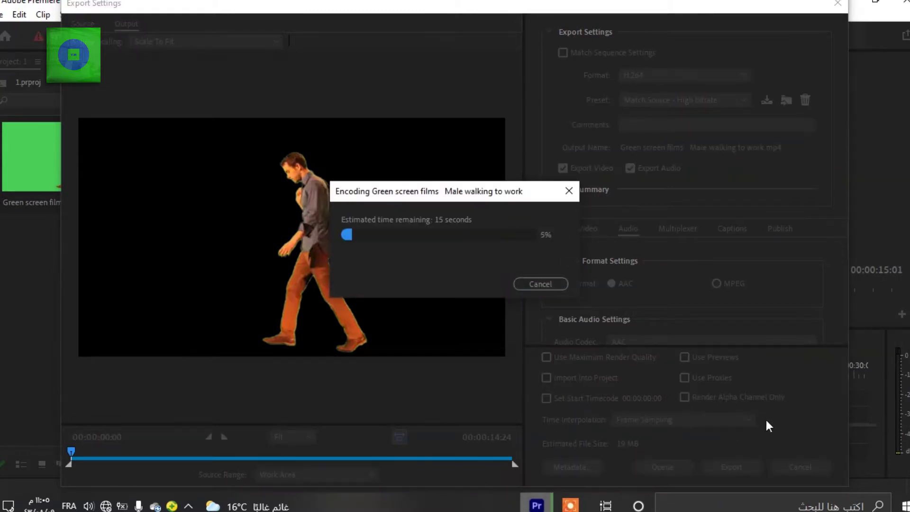
click(536, 283)
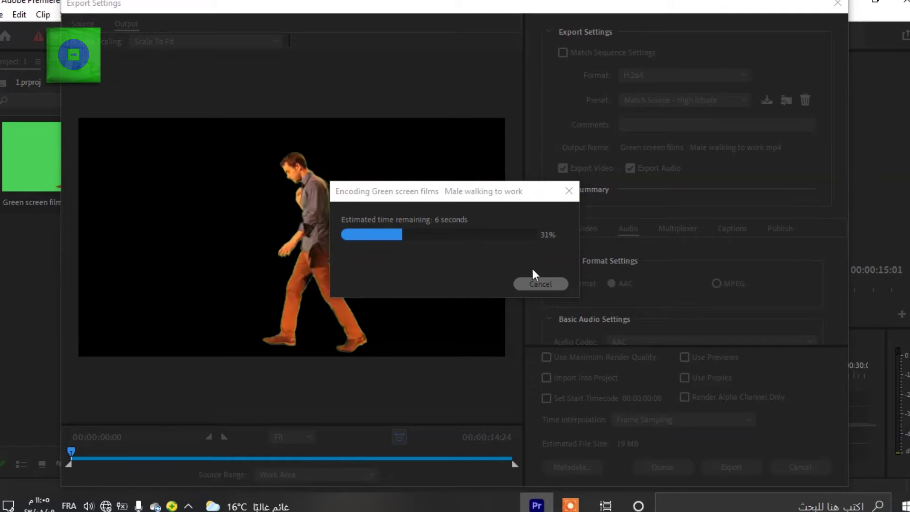
click(815, 466)
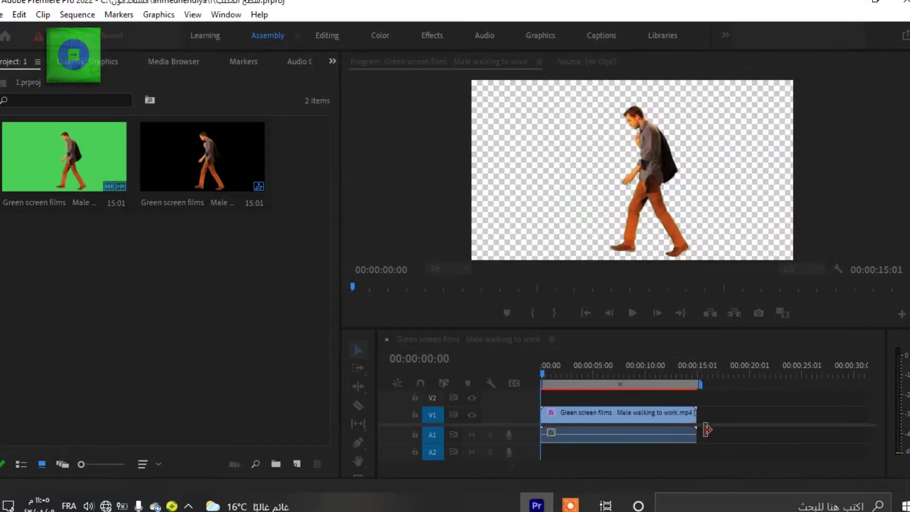
- Turn off the Transparency Grid in the program preview and enlarge the preview area
click(838, 269)
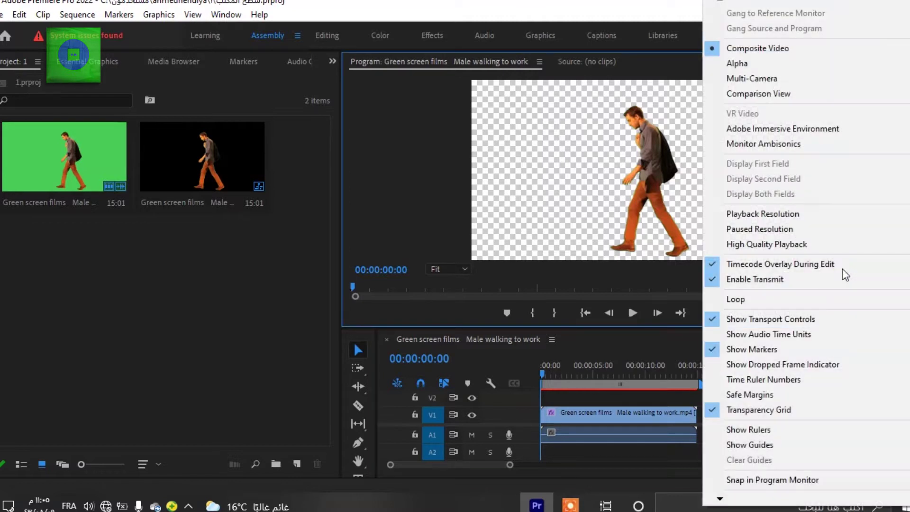
click(716, 409)
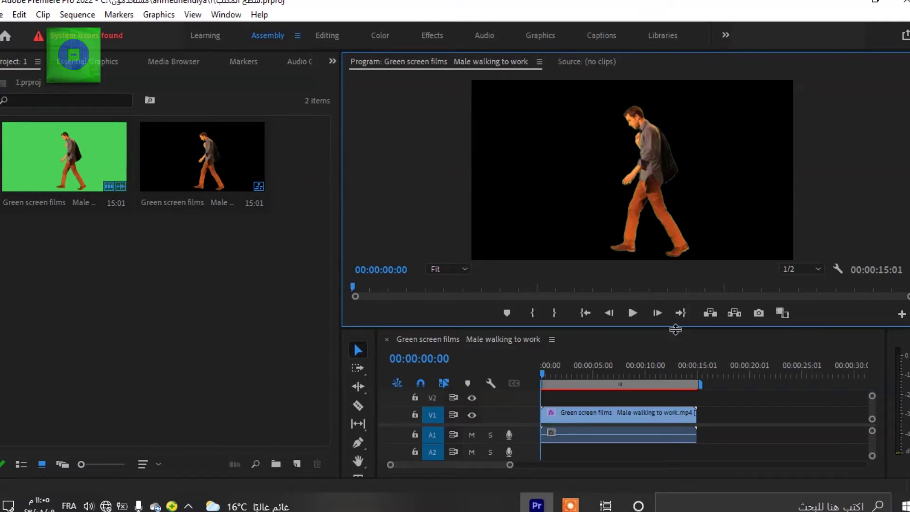
drag(677, 328, 682, 417)
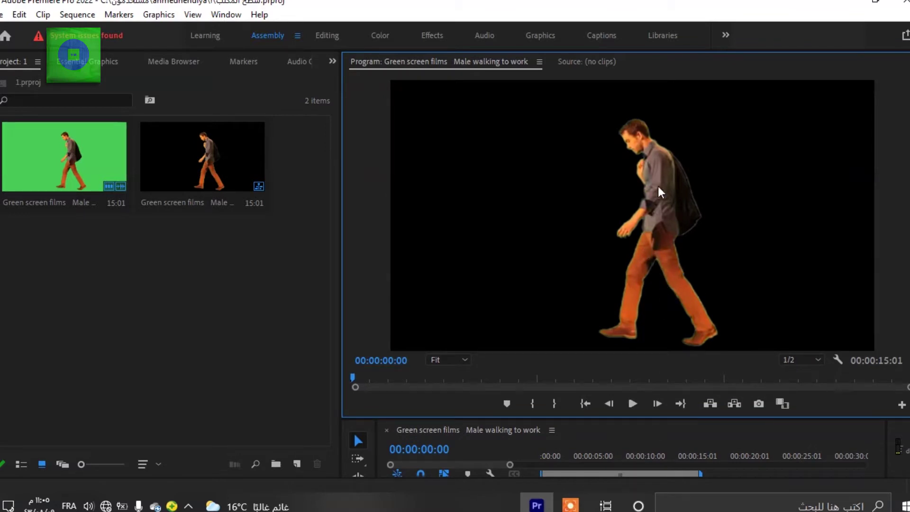
- Make the timeline area taller again, select the V1 clip and show its effect controls
click(331, 61)
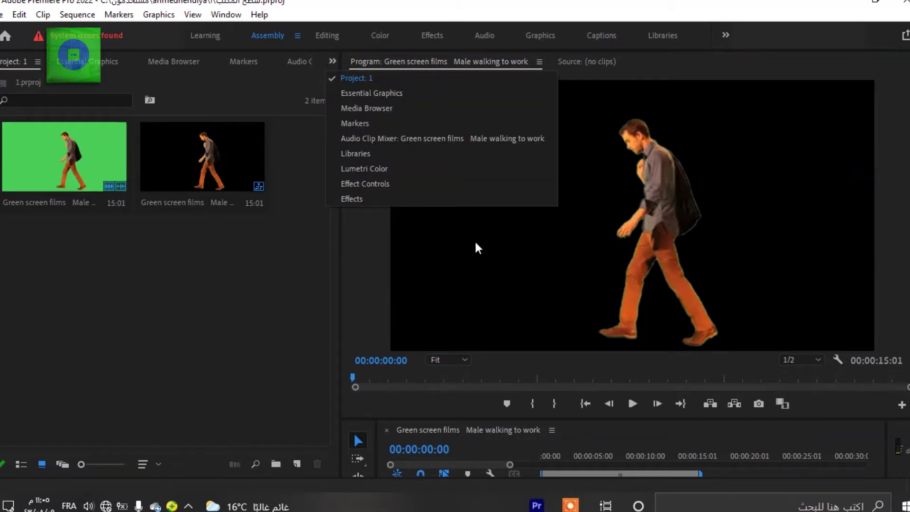
click(358, 185)
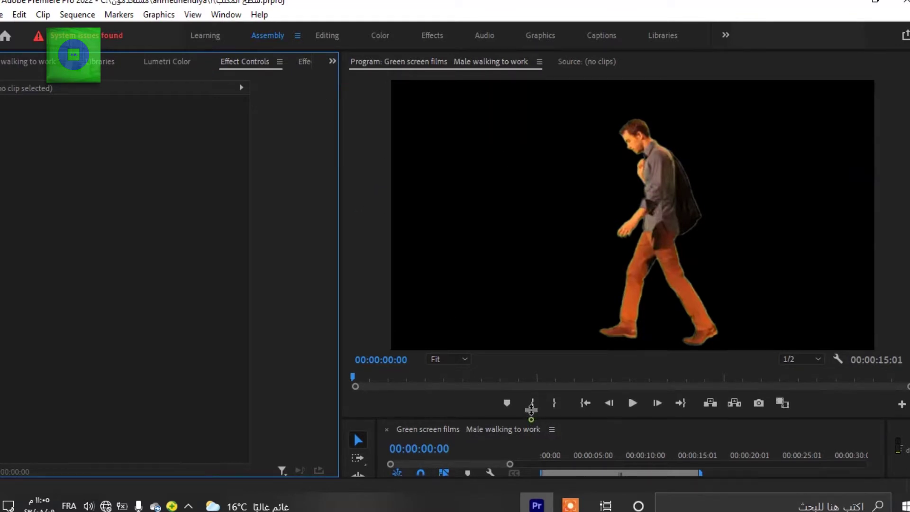
drag(530, 420, 522, 343)
click(574, 425)
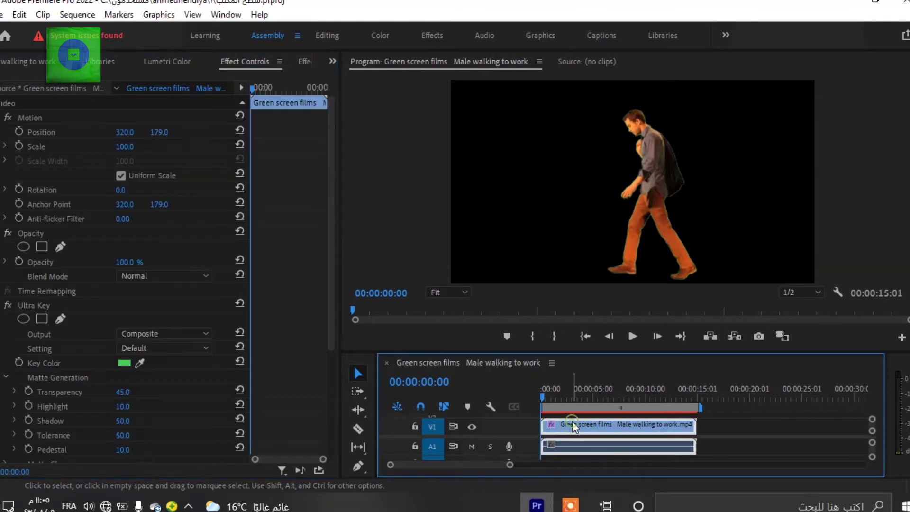
click(337, 247)
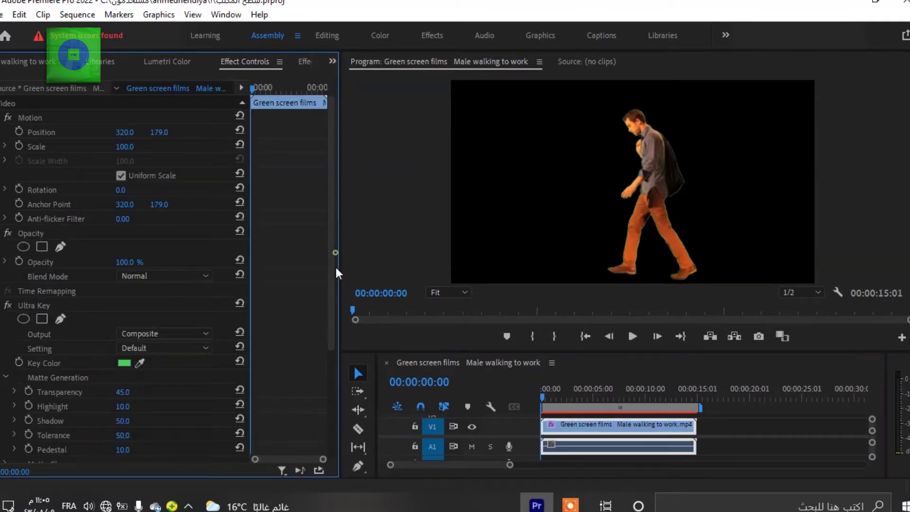
- Enlarge the program preview area and keep the Ultra Key Matte Generation settings expanded
click(6, 378)
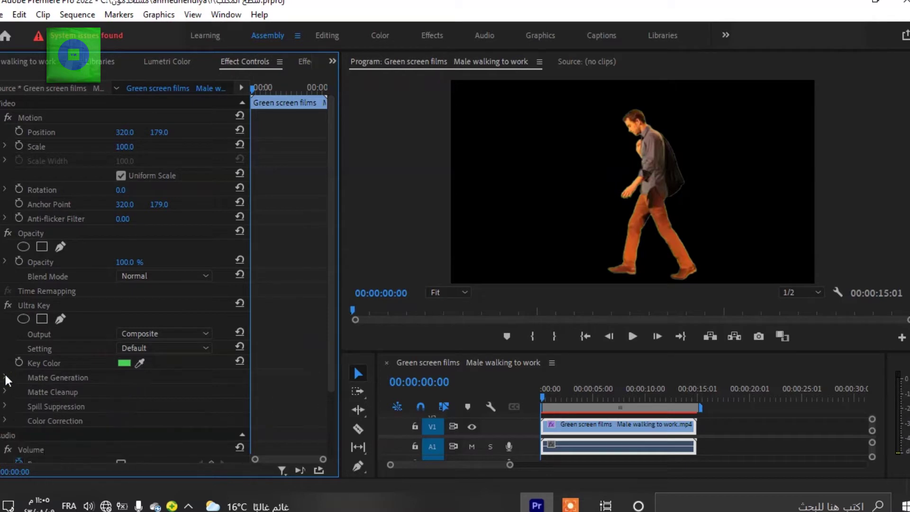
click(6, 377)
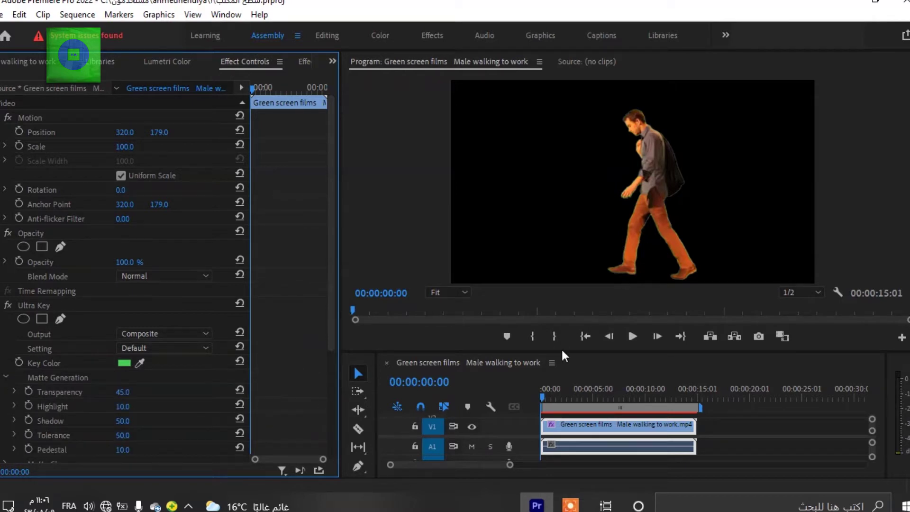
drag(566, 353, 569, 400)
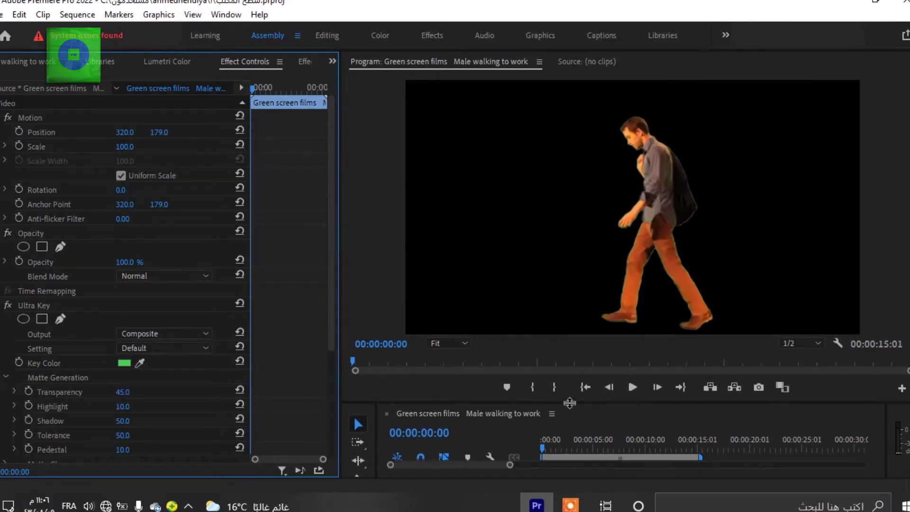
- Try Matte Generation Transparency values of 30, 70, 17 and 26 on the key and reset the parameter to its default
click(121, 392)
text(30)
key(Return)
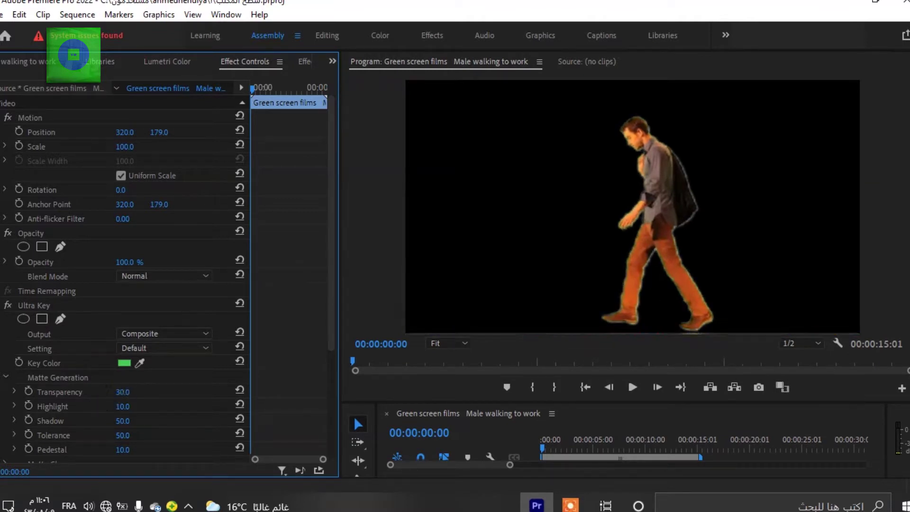
text(70)
key(Return)
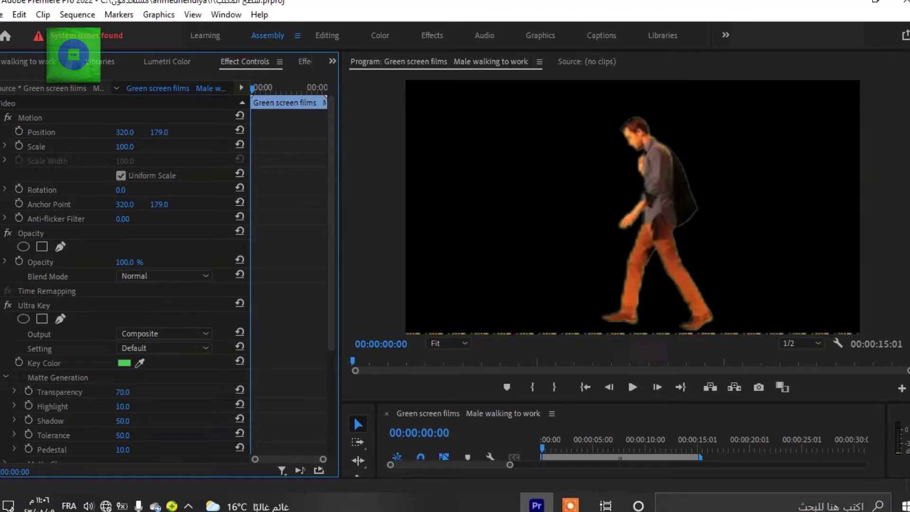
text(17)
key(Return)
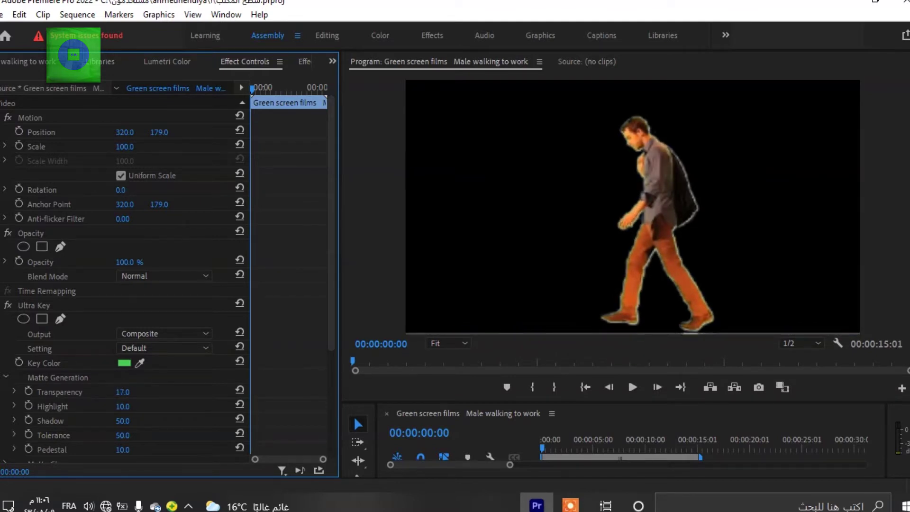
text(28)
key(Return)
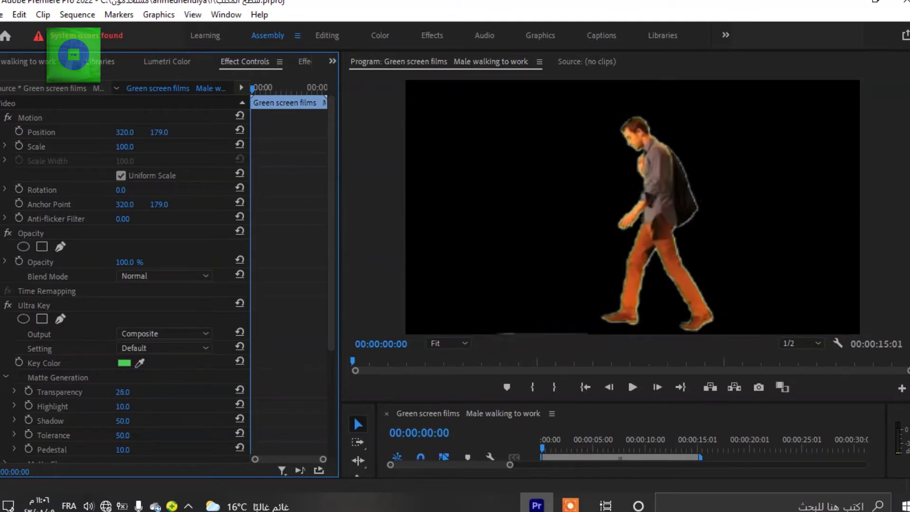
click(239, 390)
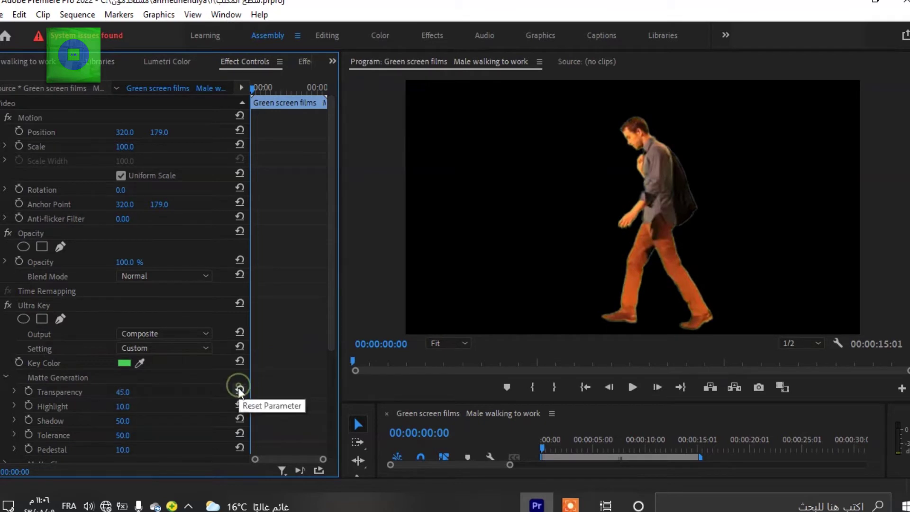
- Try Matte Generation Highlight values of 19, 100 and 31 and return the parameter to 10
click(123, 406)
text(19)
key(Return)
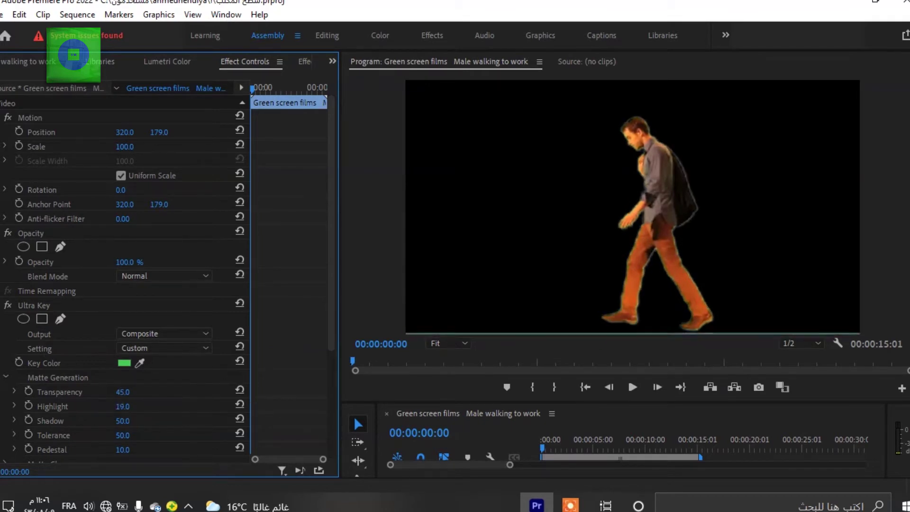
click(120, 406)
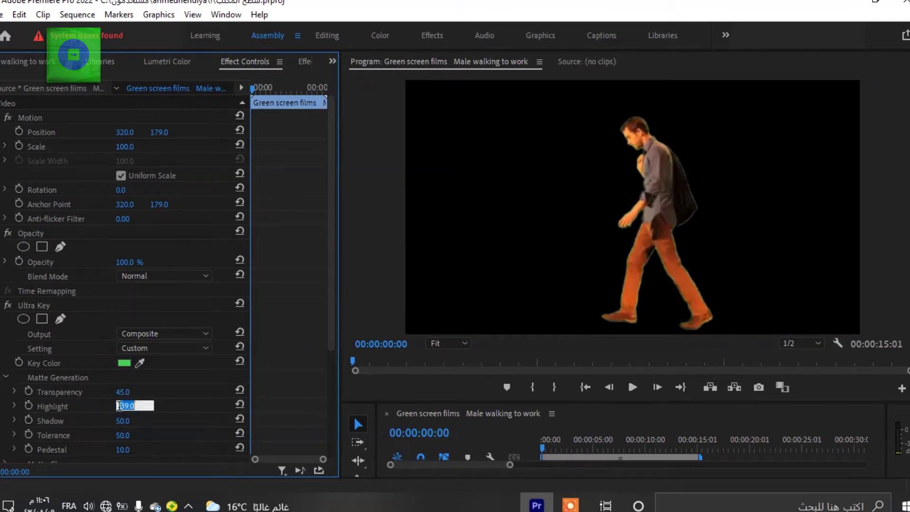
text(100)
key(Return)
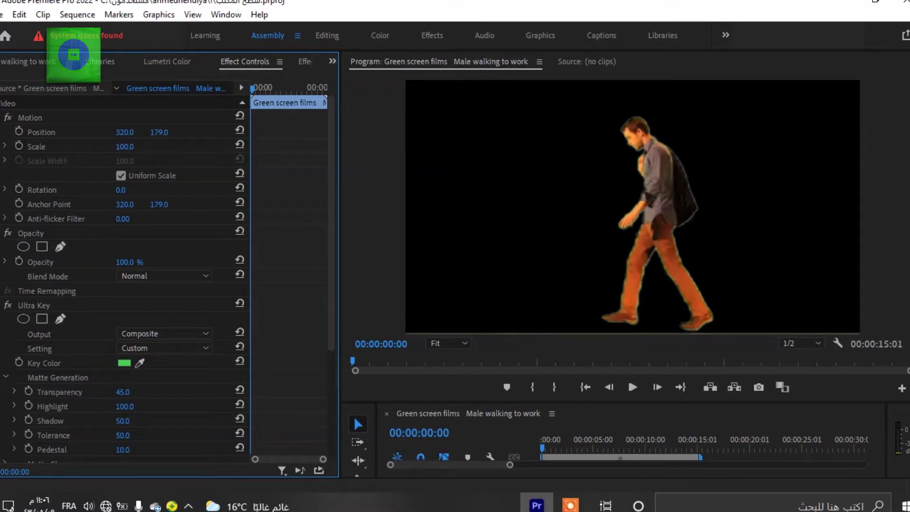
click(124, 406)
text(31)
key(Return)
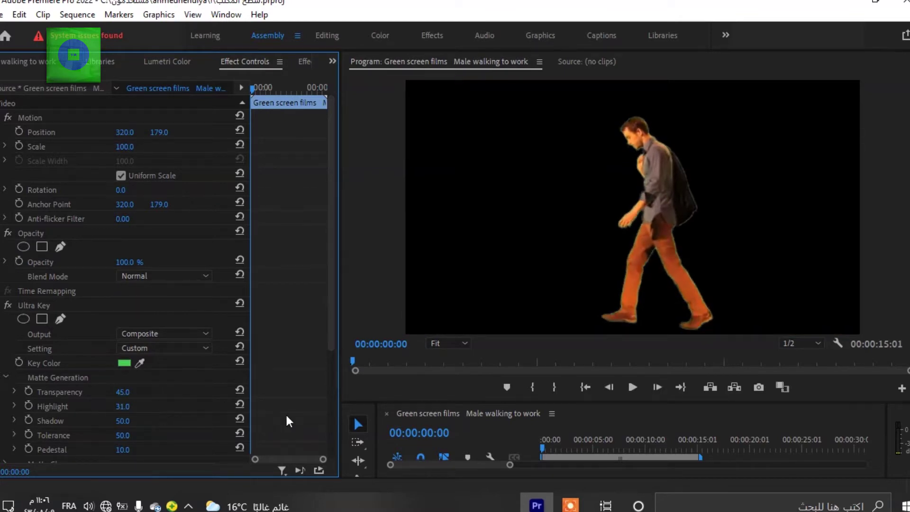
click(122, 406)
text(10)
key(Return)
- Try the Matte Generation Shadow at 0 and reset it to its default
click(123, 420)
text(0)
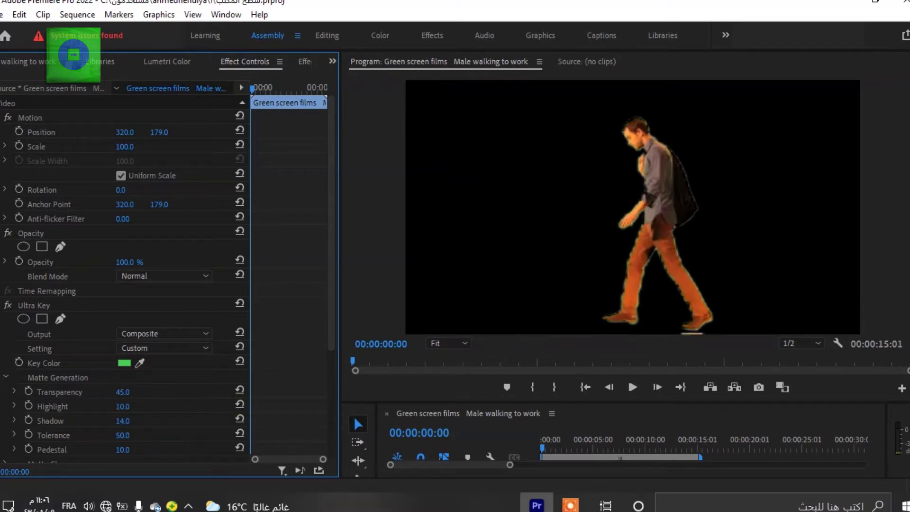
key(Return)
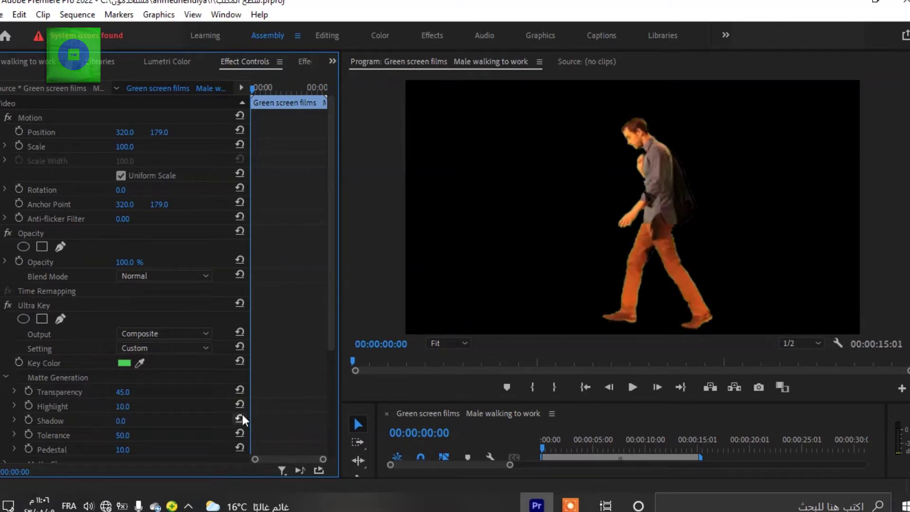
click(240, 418)
- Try the Matte Generation Tolerance at 89 and 0, and the Pedestal at 100
click(122, 434)
text(2)
key(Return)
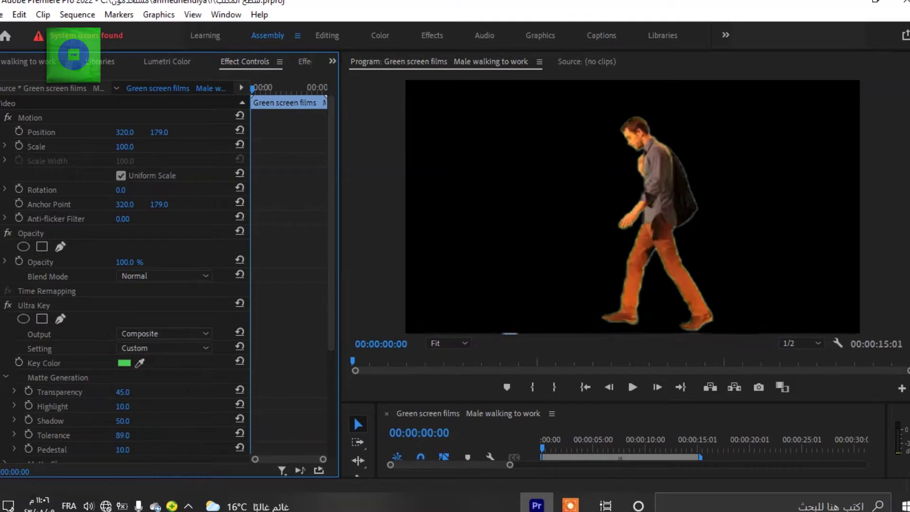
text(0)
key(Return)
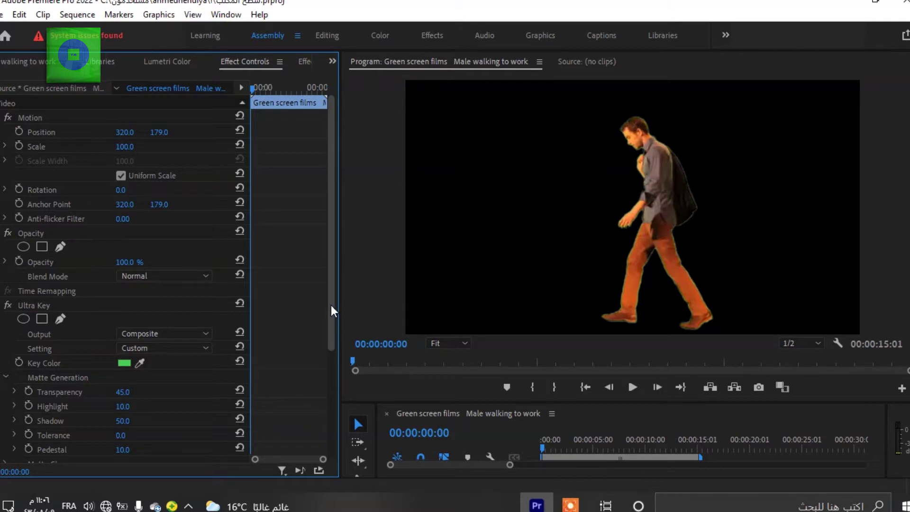
drag(332, 311, 332, 352)
click(121, 397)
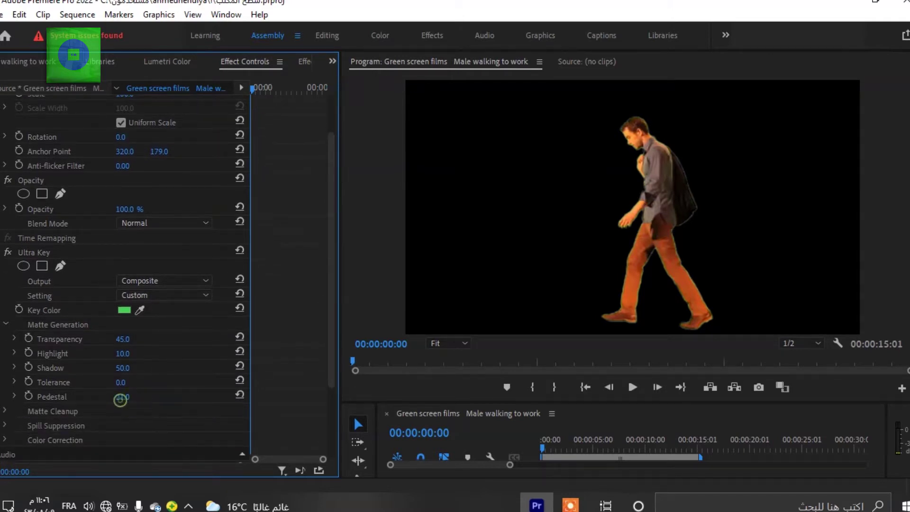
text(93)
key(Return)
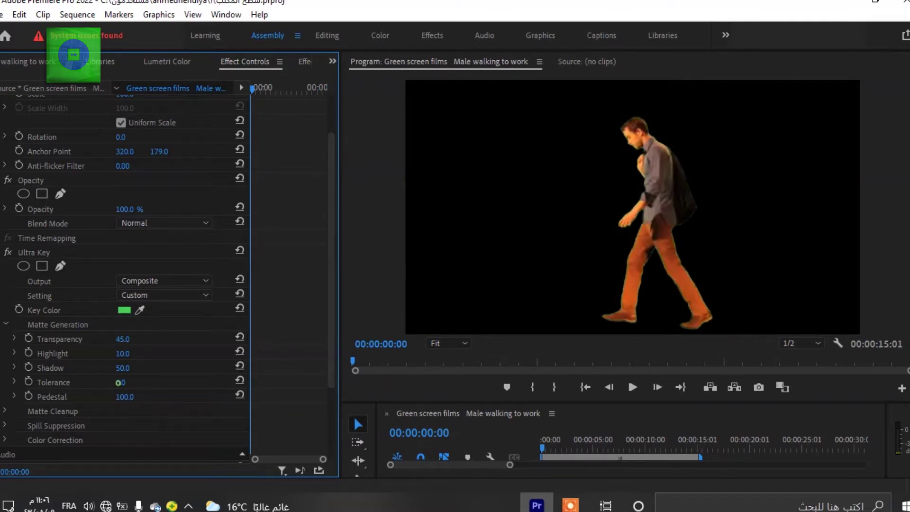
- Set Matte Generation Transparency to 36, Highlight, Shadow and Tolerance to 0, and Pedestal to 97
drag(118, 382, 130, 382)
drag(121, 367, 97, 367)
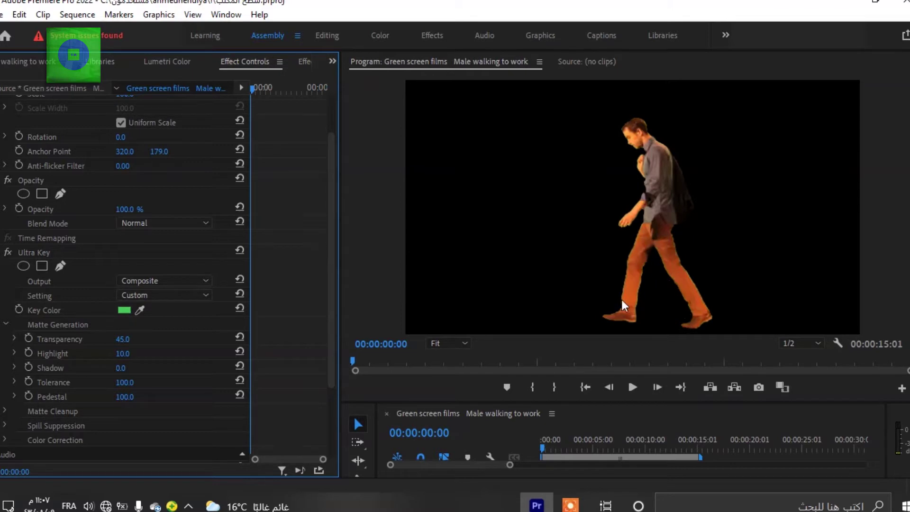
drag(123, 352, 319, 365)
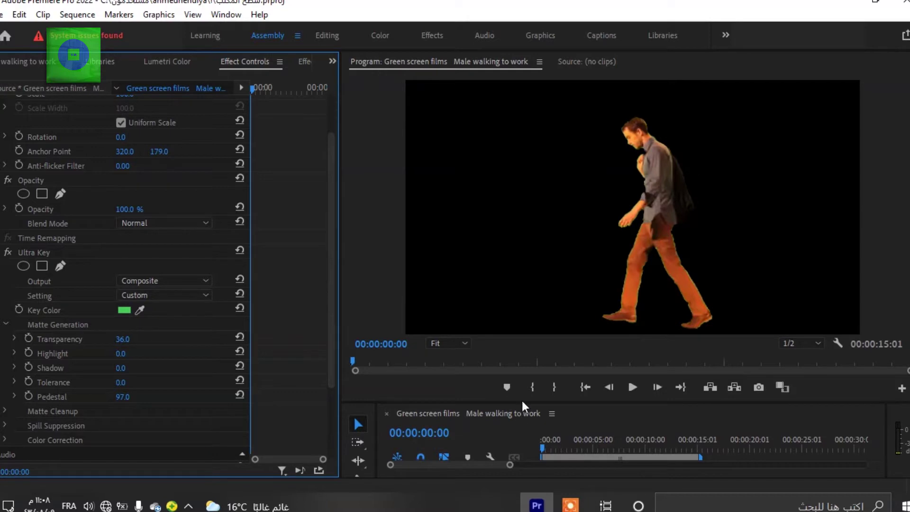
- Make the timeline area taller, deselect the clip and open the media export settings for the sequence
drag(516, 402, 526, 307)
click(725, 406)
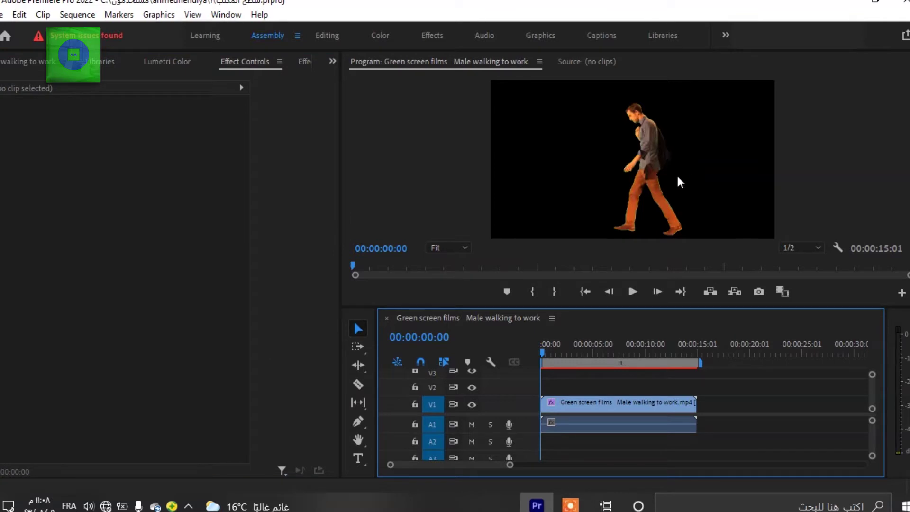
click(2, 17)
mouse_move(92, 406)
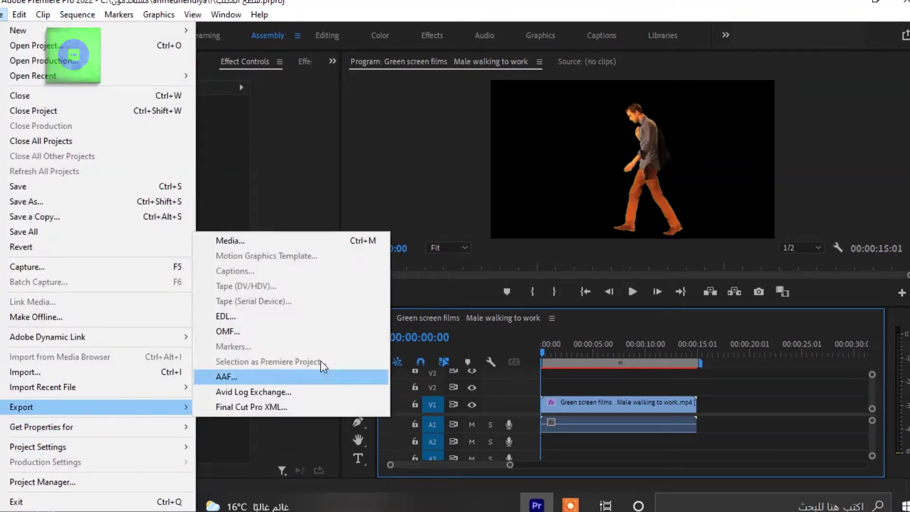
click(286, 241)
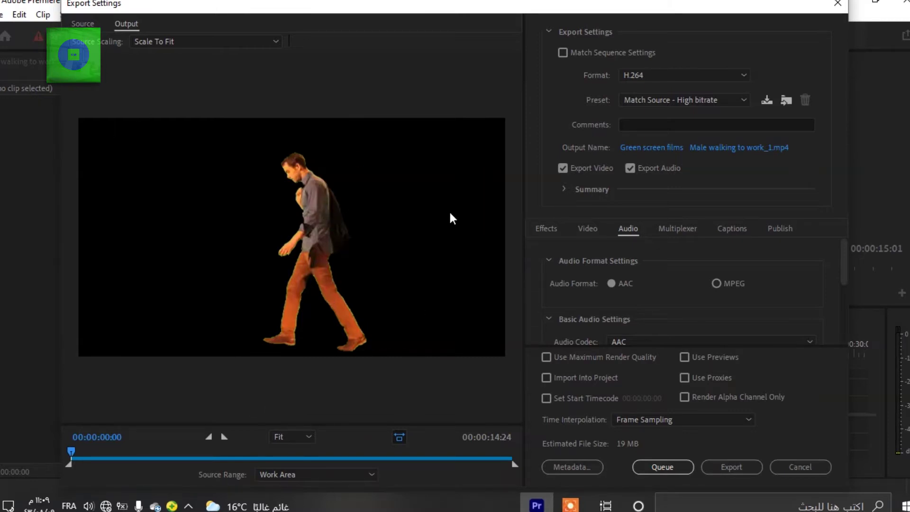
- Set the export format to QuickTime with the GoPro CineForm RGB 12-bit with alpha preset
click(692, 71)
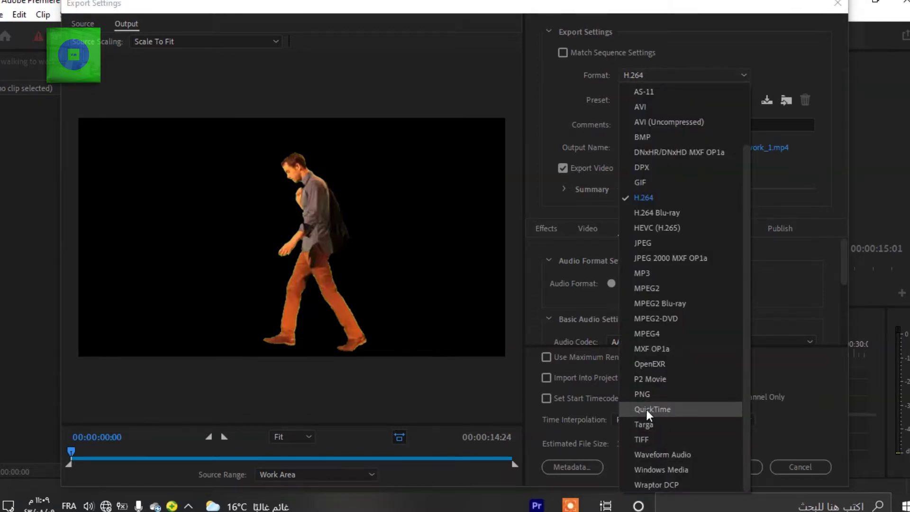
click(680, 421)
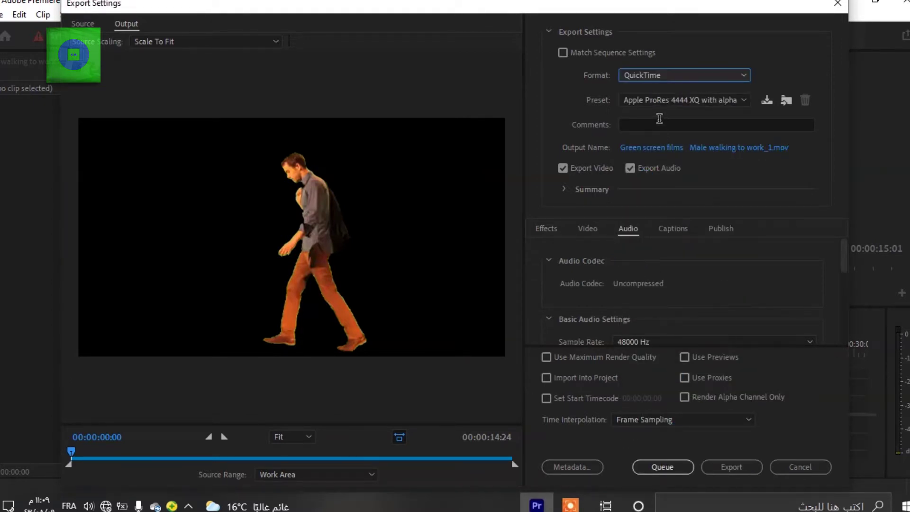
click(690, 103)
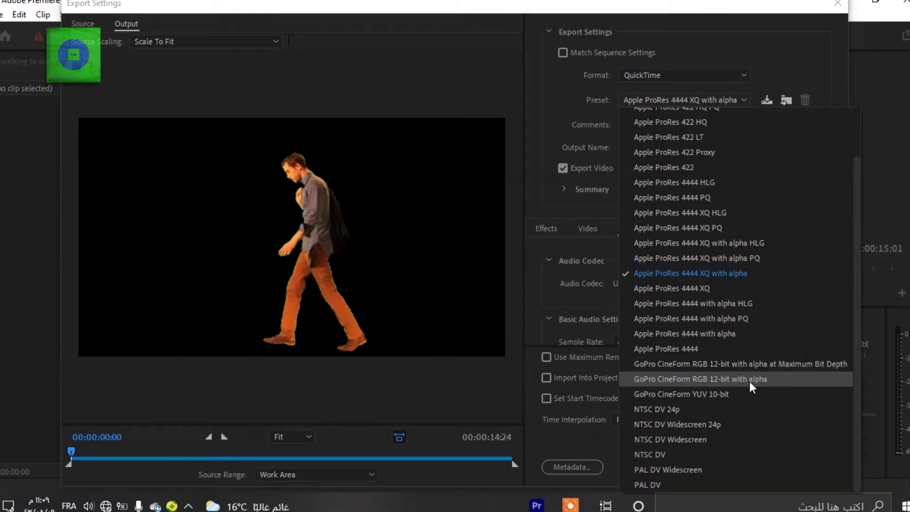
click(790, 382)
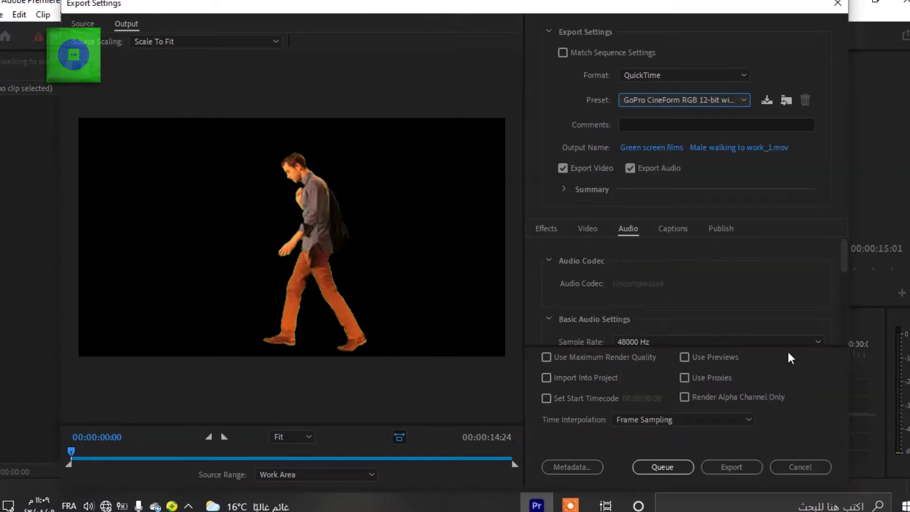
- Turn on Render at Maximum Depth in the video export settings and check the remaining video options
drag(846, 251, 824, 349)
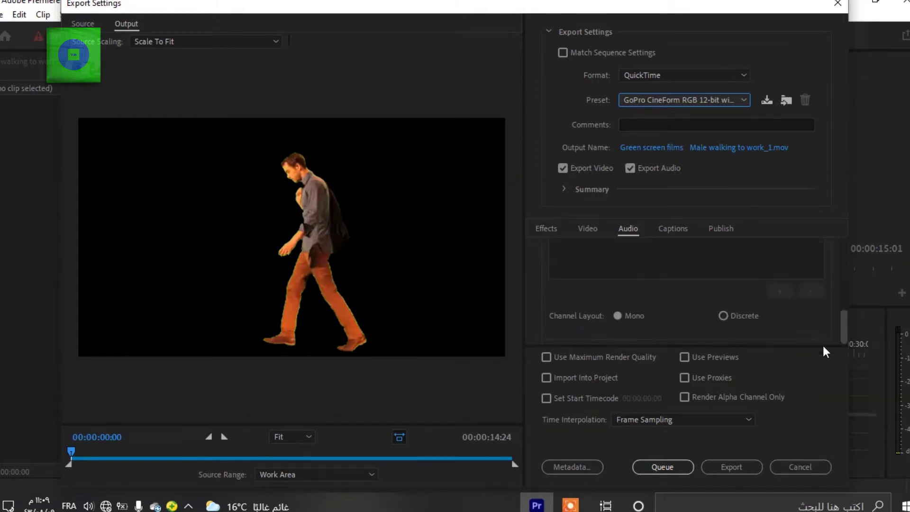
click(587, 228)
drag(845, 252, 846, 302)
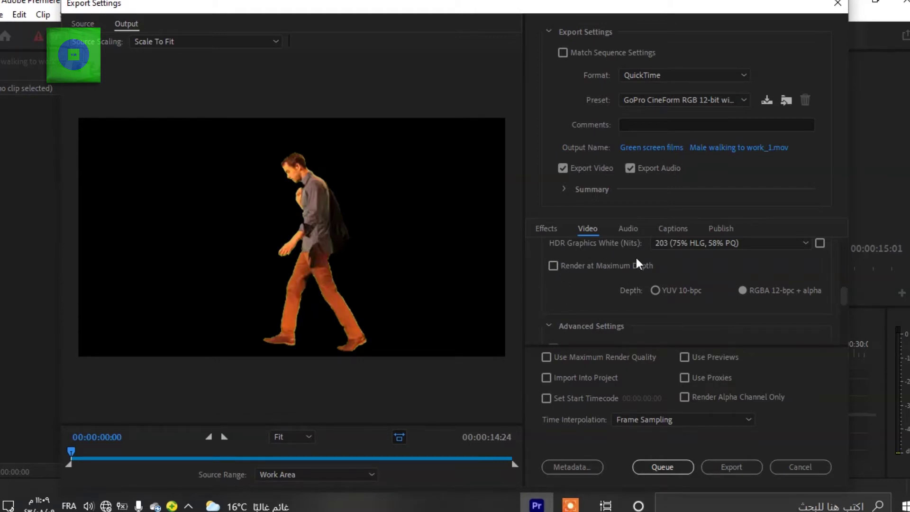
click(558, 265)
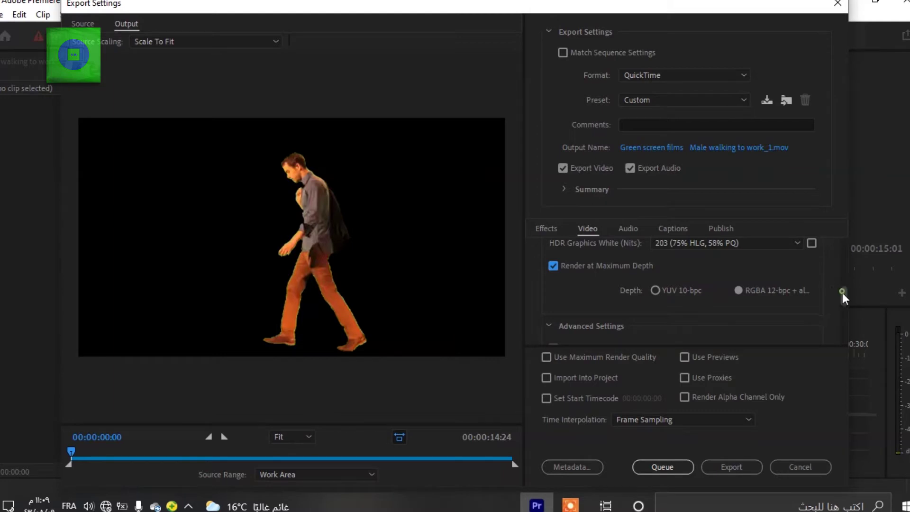
drag(843, 292, 836, 335)
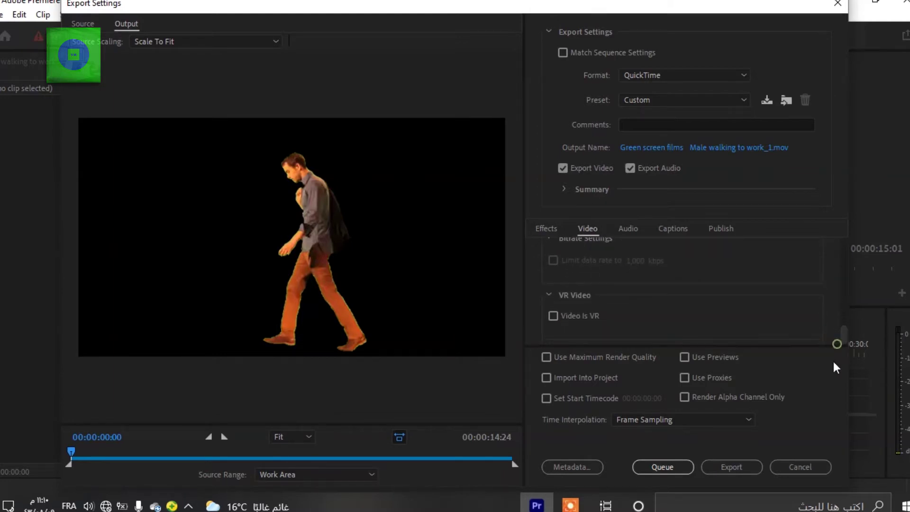
- Save the output to the desktop as "Green screen films Male walking to work_1.mov" and export the sequence
click(709, 150)
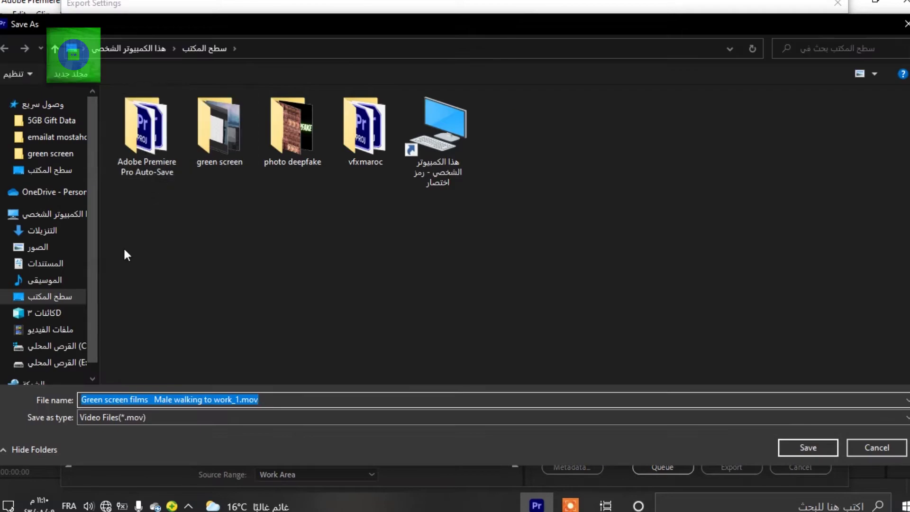
click(66, 298)
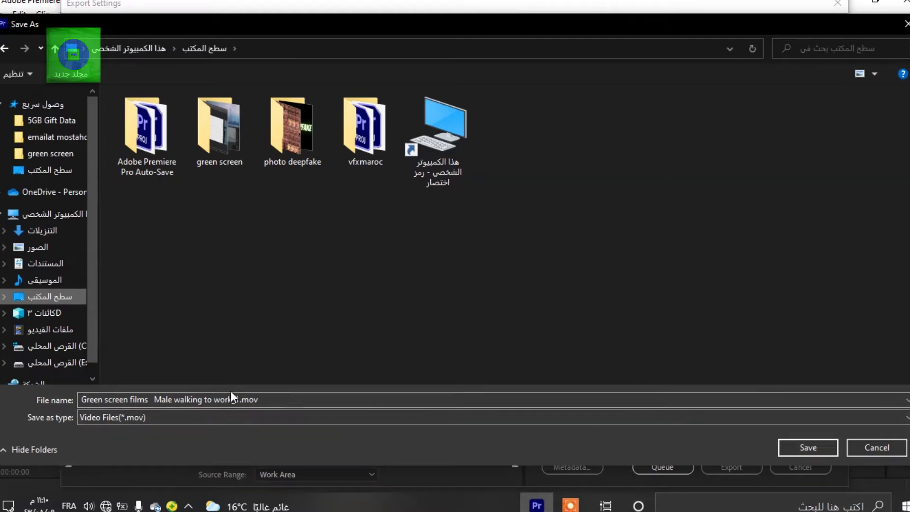
click(804, 450)
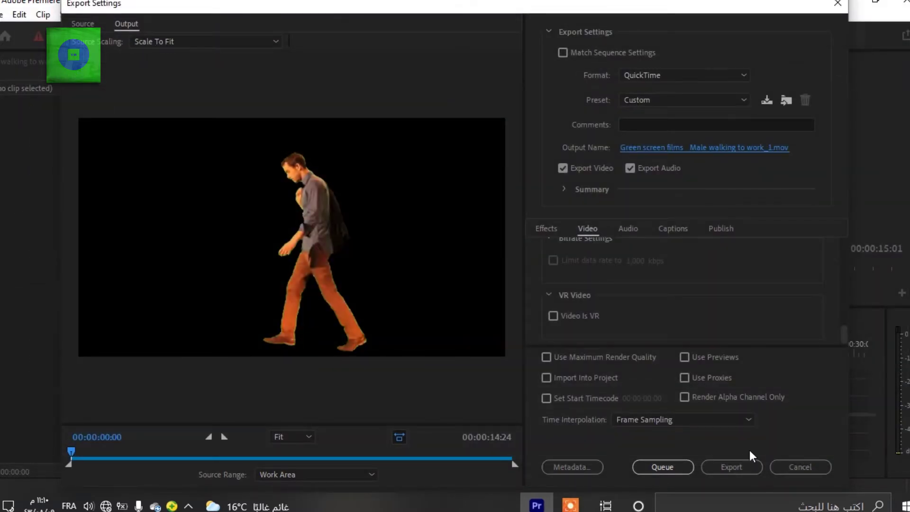
click(732, 465)
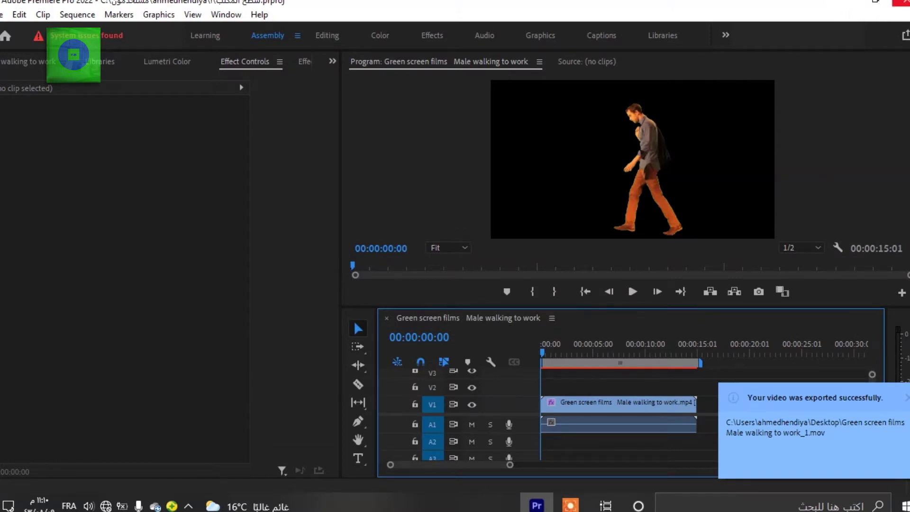
- Close Premiere Pro without saving the changes to the 1.prproj project
click(903, 2)
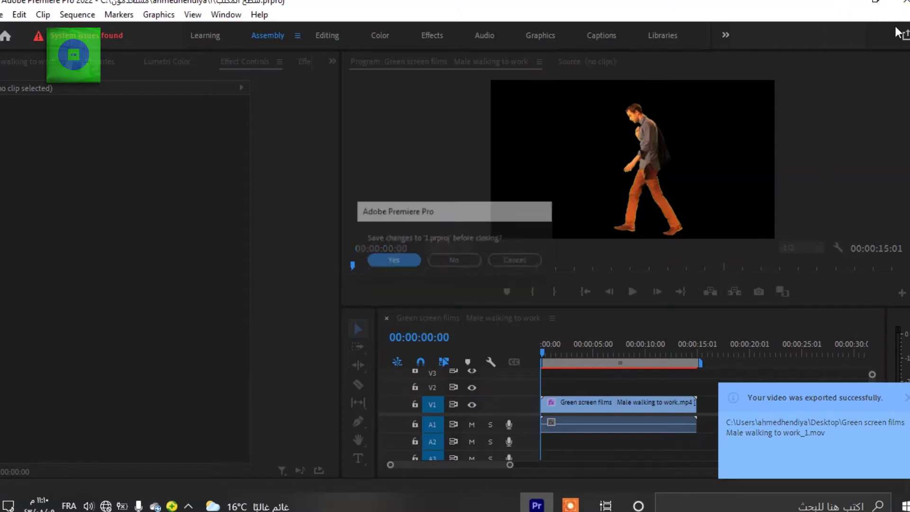
click(456, 262)
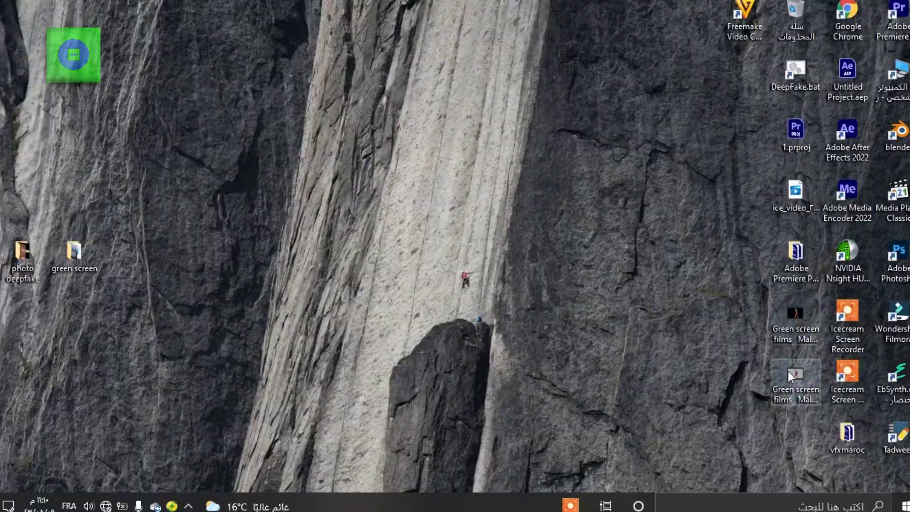
- Delete "Green screen films Male walking to work.mp4" from the desktop and move the exported .mov file to an empty desktop area
click(743, 336)
double_click(799, 308)
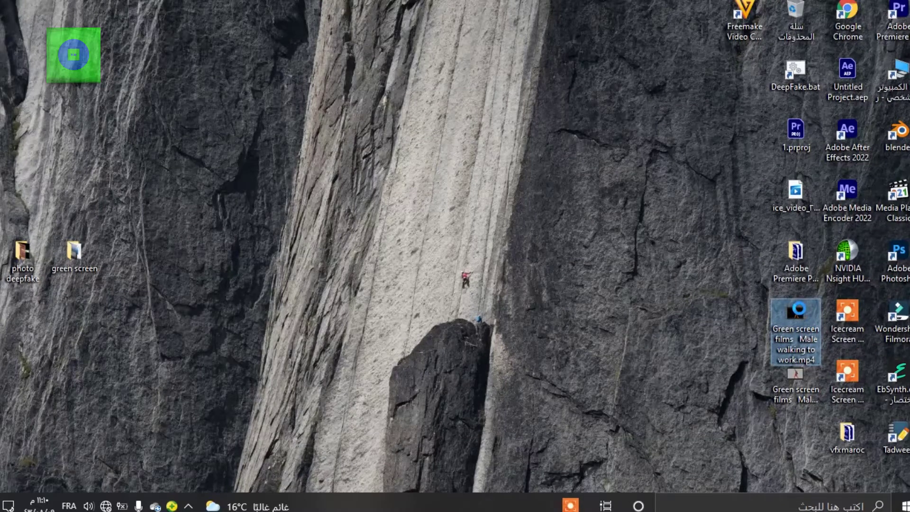
right_click(800, 309)
key(Escape)
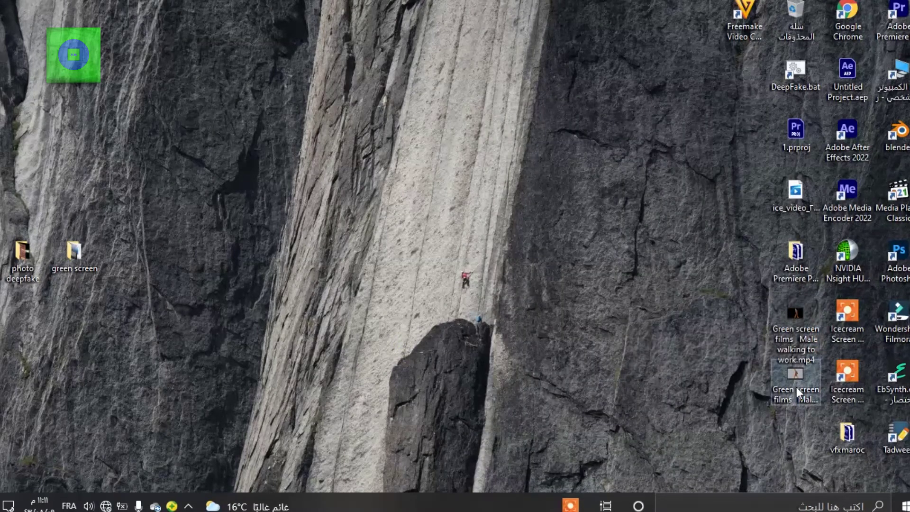
right_click(789, 324)
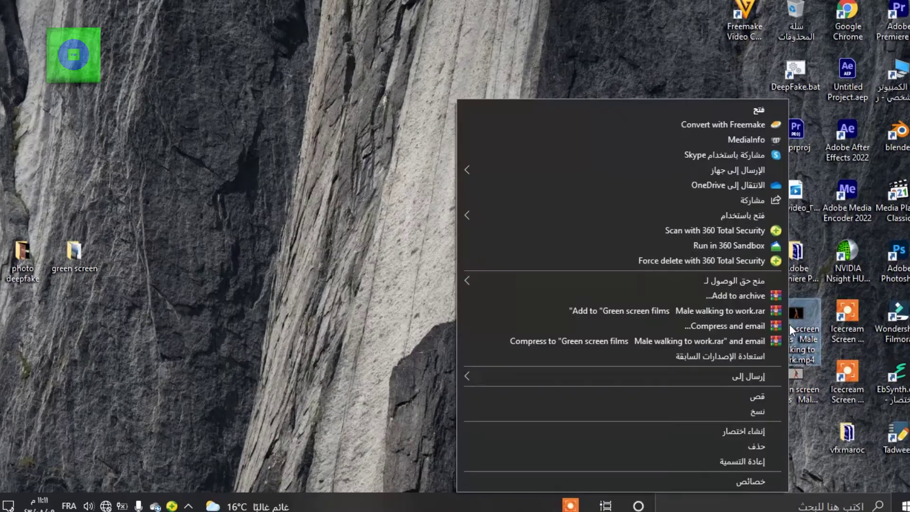
click(757, 440)
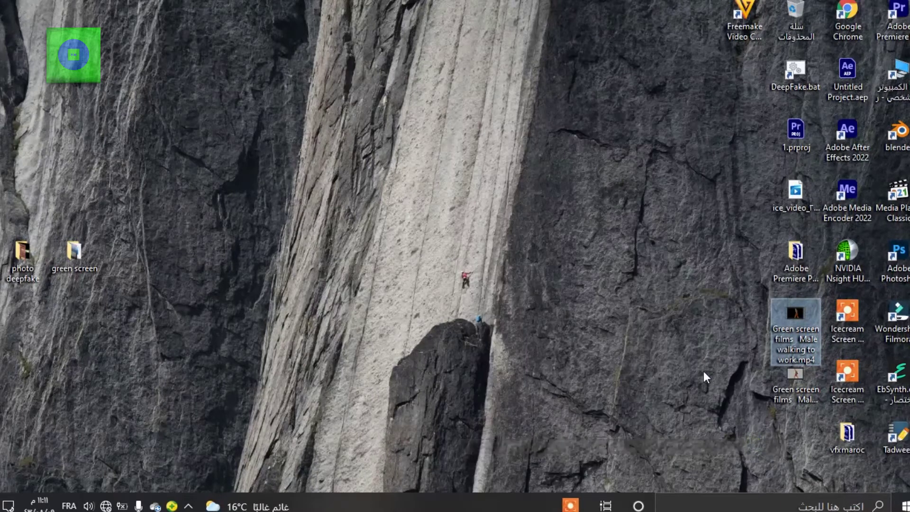
drag(792, 386, 587, 268)
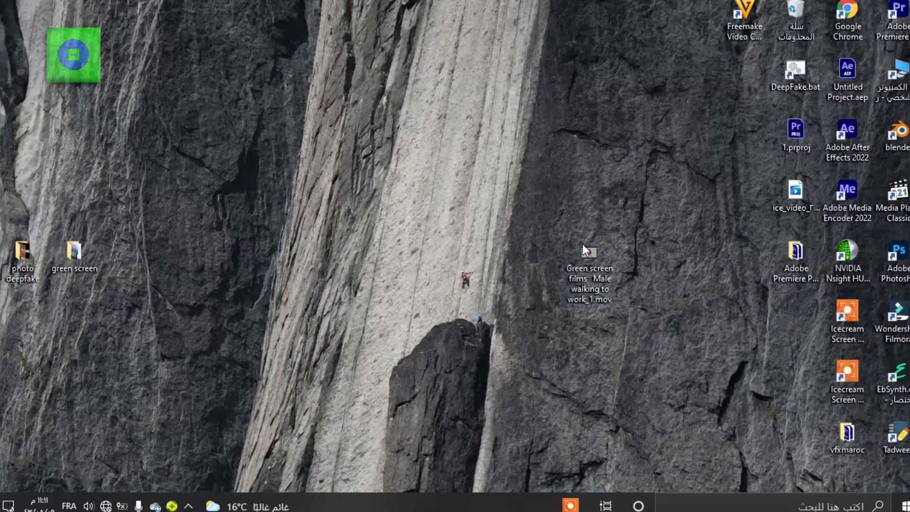
- Try to play "Green screen films Male walking to work_1.mov" in Movies & TV, and close the player
click(585, 259)
double_click(585, 259)
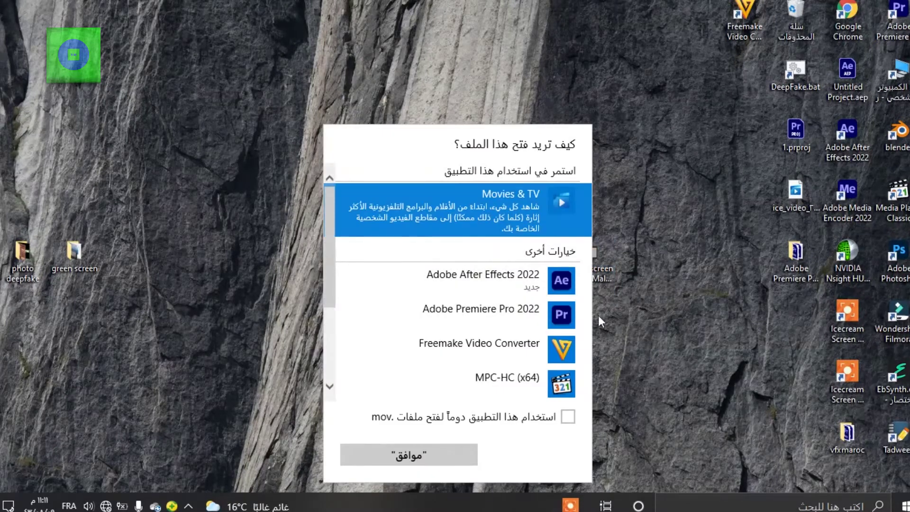
click(450, 462)
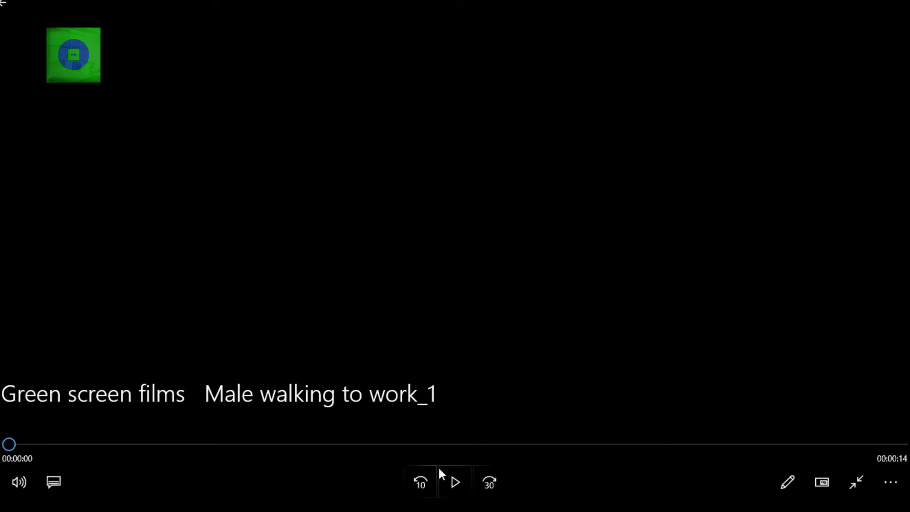
click(462, 482)
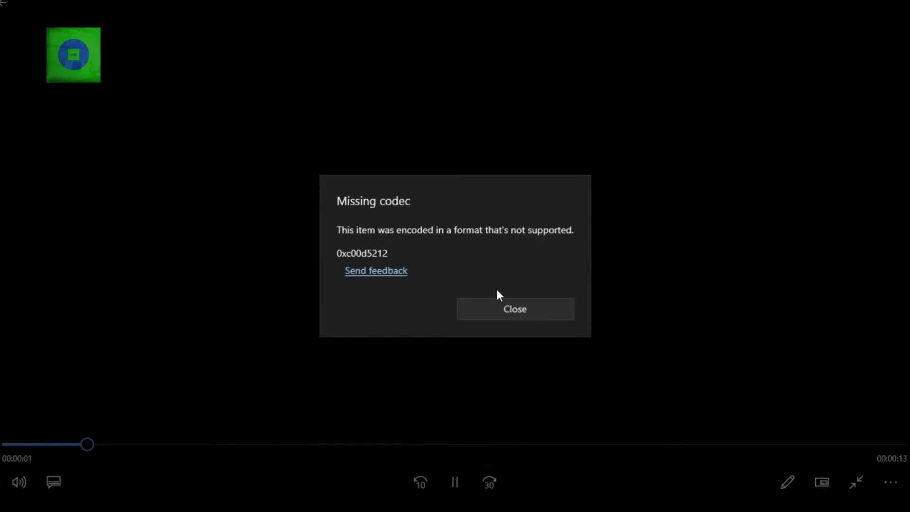
click(504, 306)
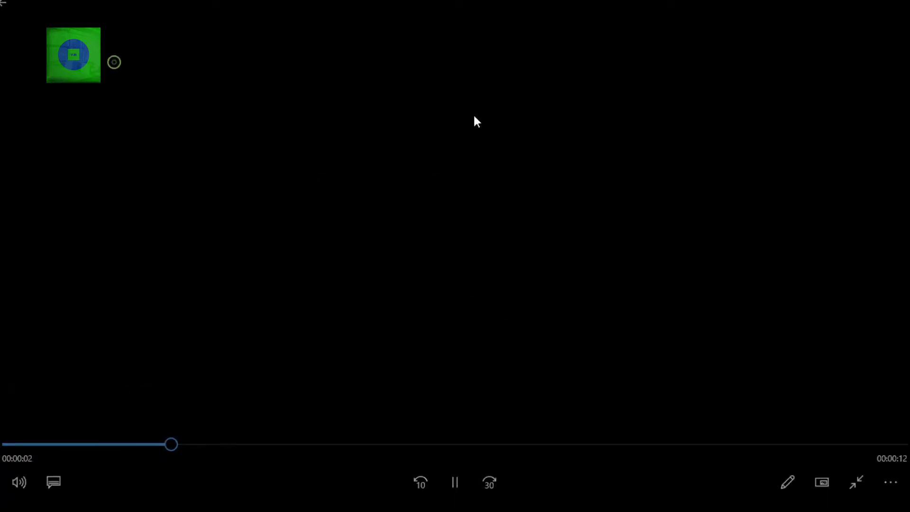
key(Escape)
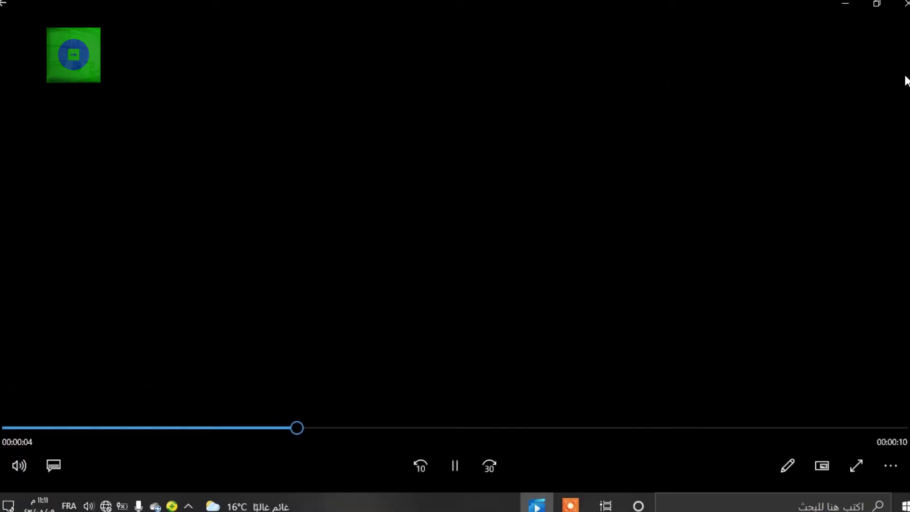
click(901, 5)
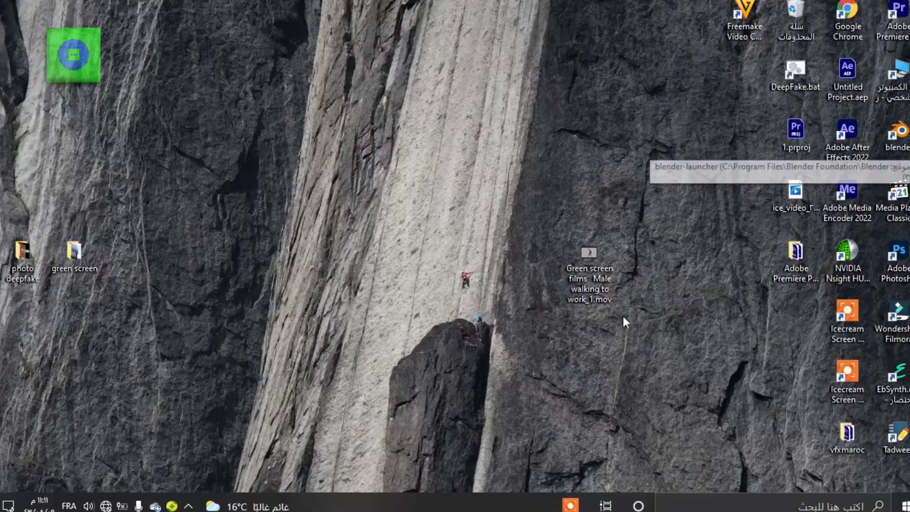
- Launch Blender from the desktop, dismiss the splash screen and deselect the default cube
double_click(900, 138)
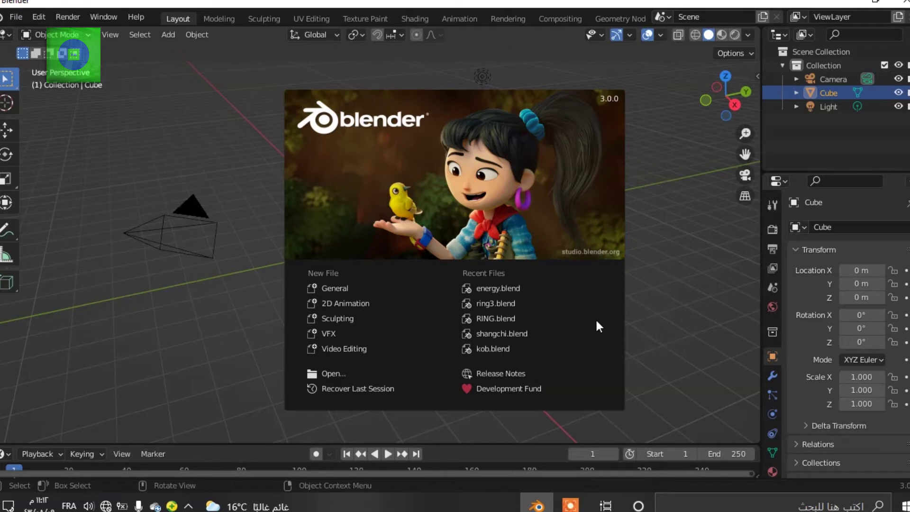
click(666, 256)
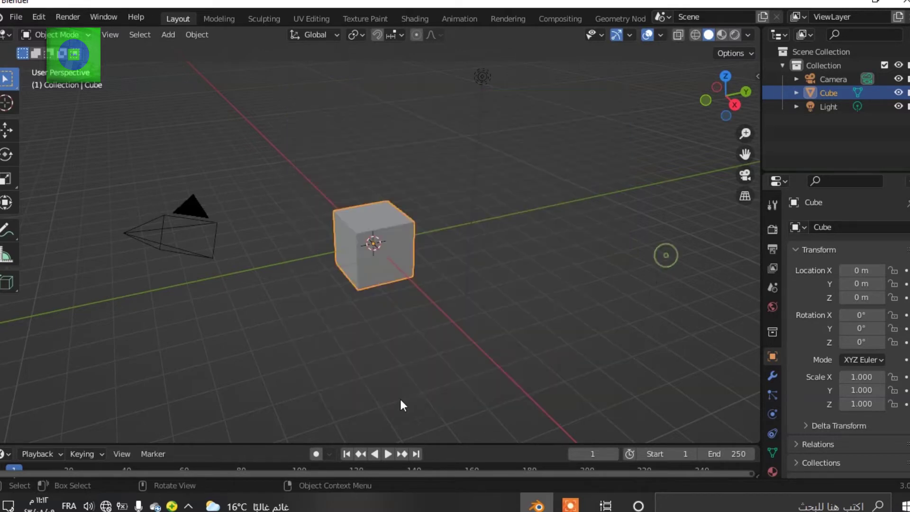
click(517, 319)
middle_drag(555, 315, 564, 337)
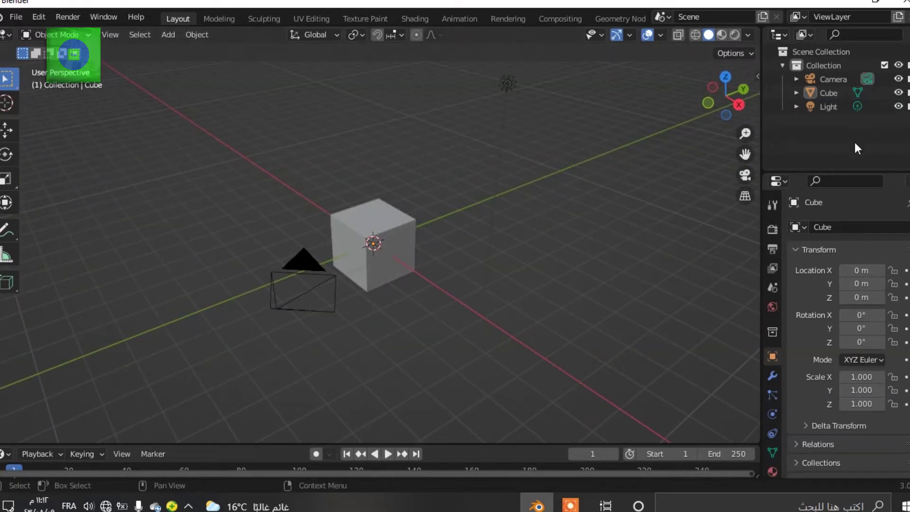
- Delete the default cube from the scene, keeping the camera and the light
drag(855, 138, 813, 75)
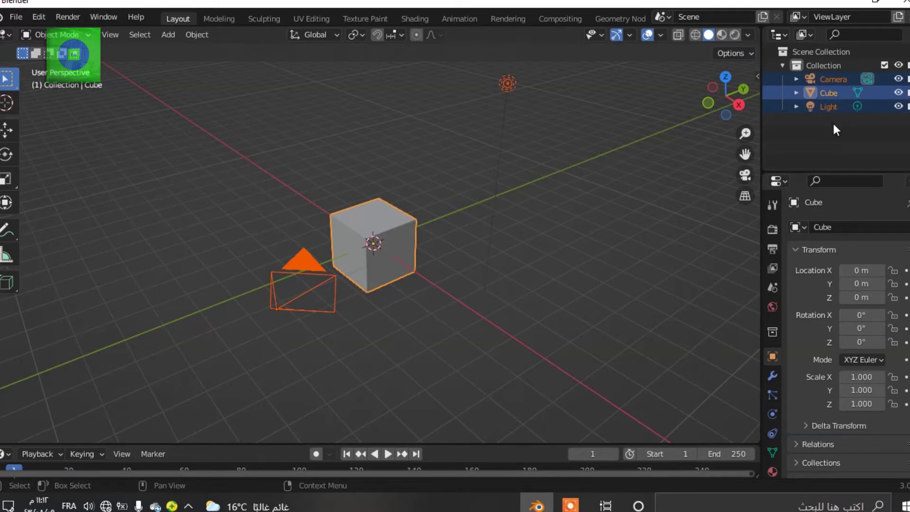
click(580, 198)
click(391, 241)
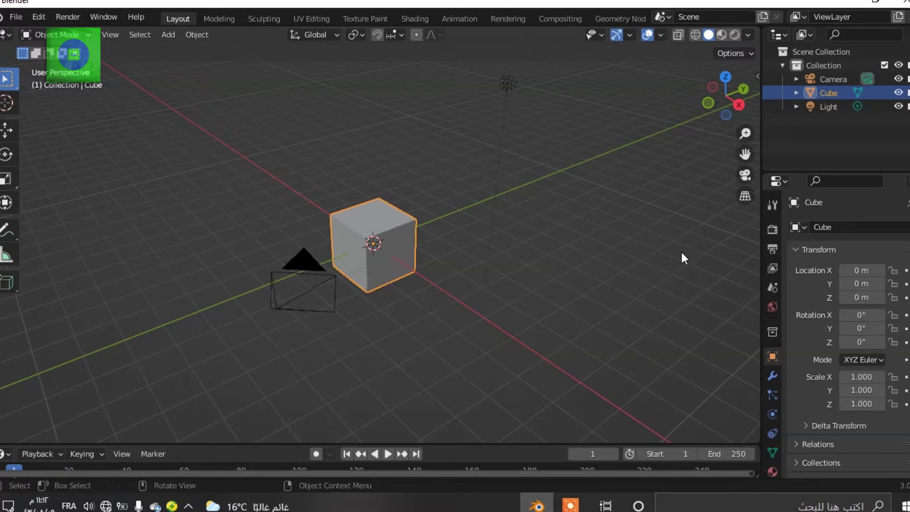
middle_drag(614, 259, 595, 228)
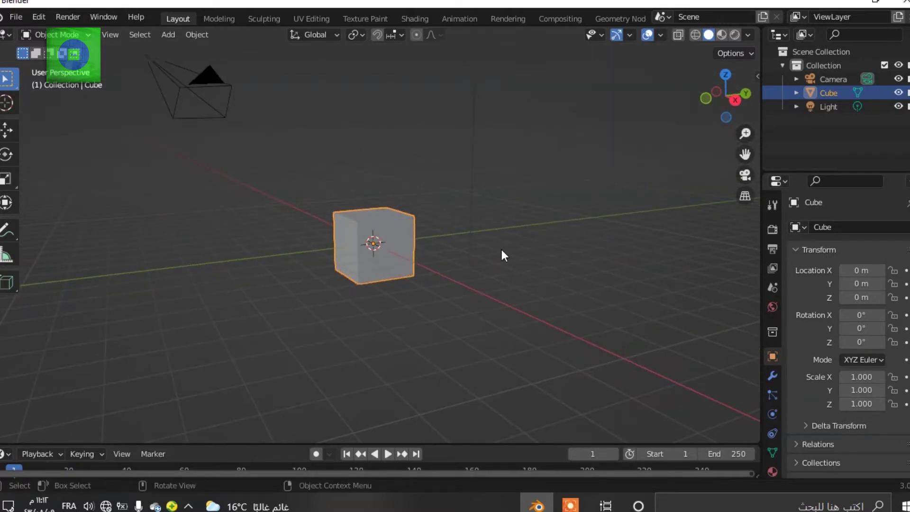
click(831, 92)
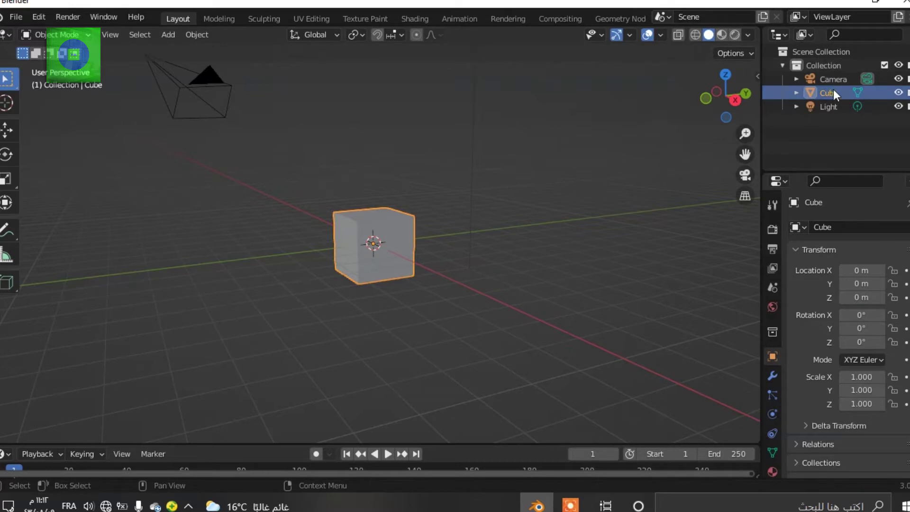
right_click(417, 219)
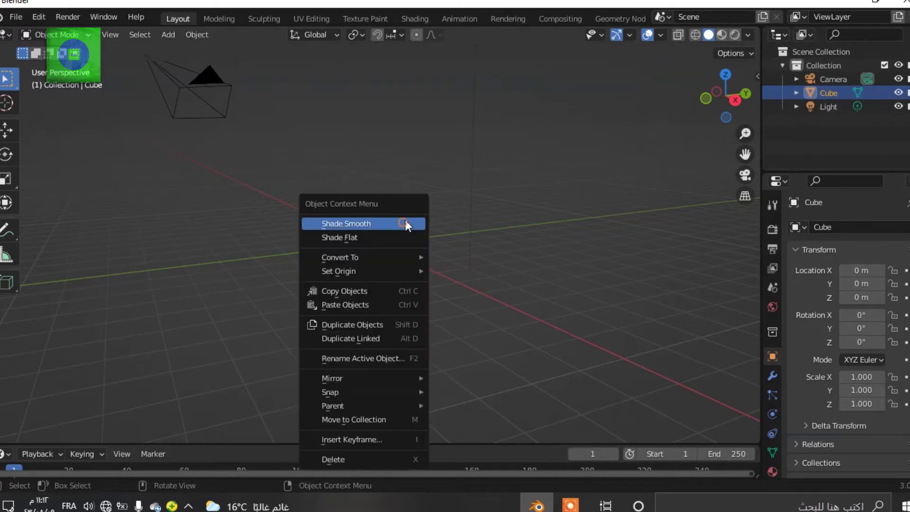
click(381, 460)
middle_drag(476, 369, 463, 159)
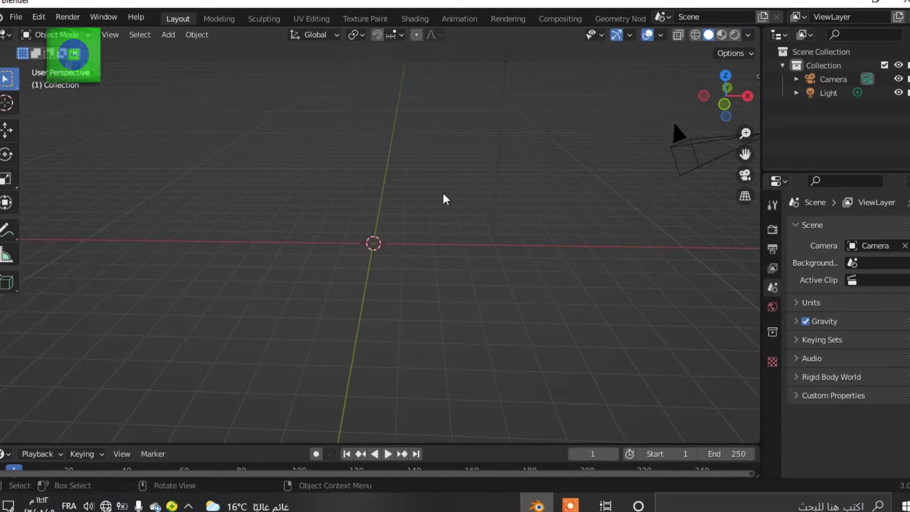
middle_drag(467, 266, 533, 276)
middle_drag(475, 296, 475, 272)
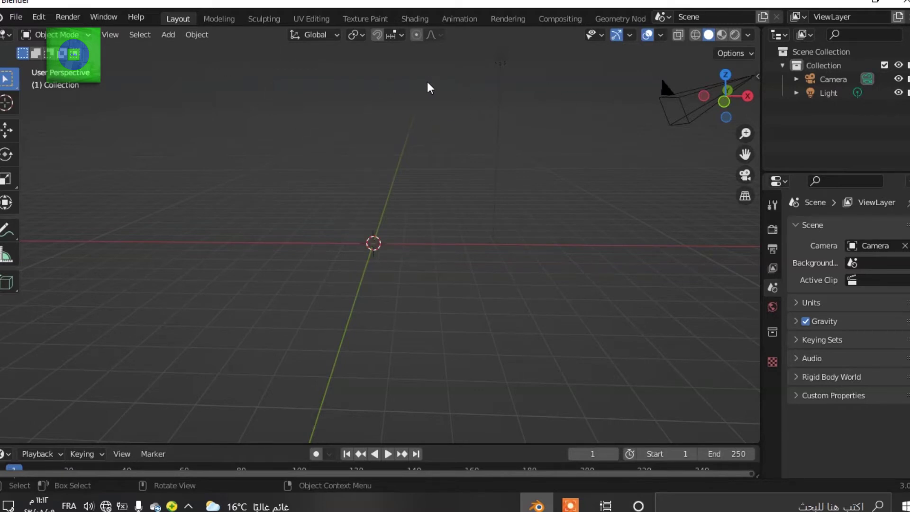
middle_drag(421, 225, 387, 281)
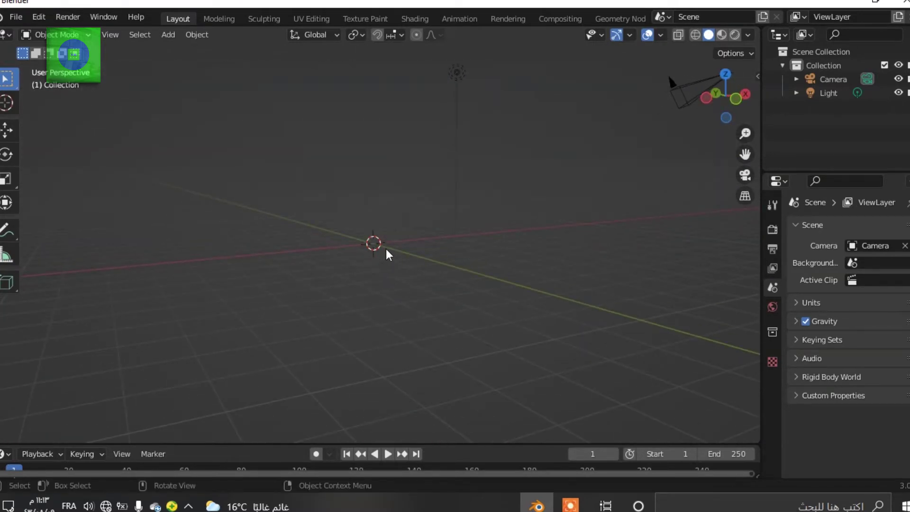
middle_drag(428, 244, 407, 255)
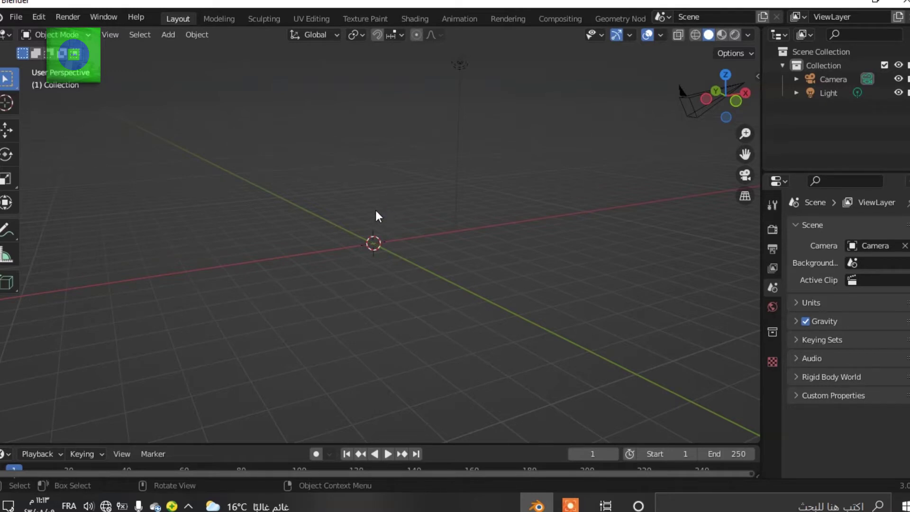
middle_drag(388, 210, 390, 218)
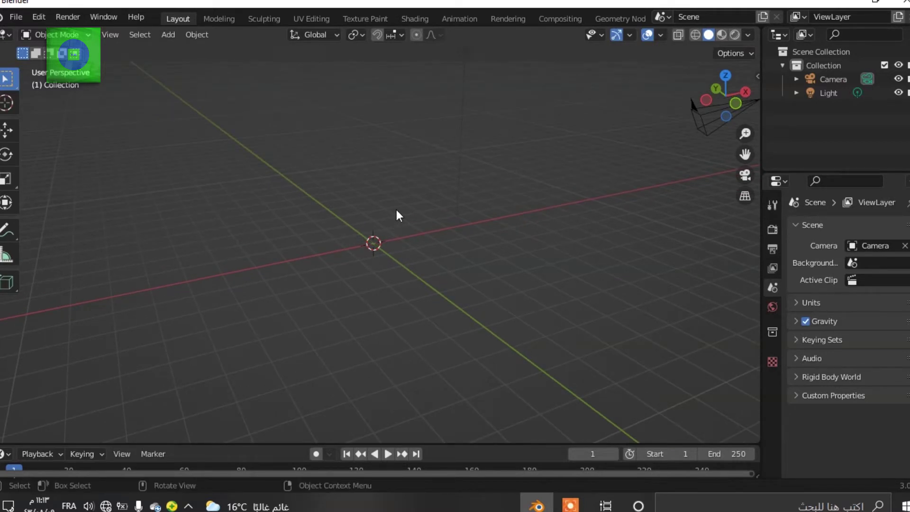
mouse_move(408, 207)
middle_down()
mouse_move(415, 218)
mouse_move(388, 214)
mouse_move(392, 205)
mouse_move(418, 208)
mouse_move(406, 217)
middle_up()
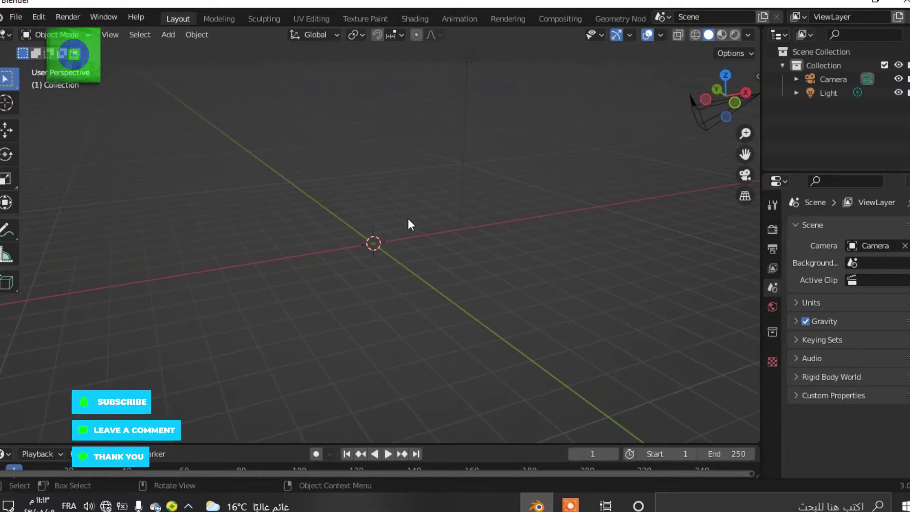
- Check which image types can be added to the scene, looking for the Images as Planes option
click(172, 38)
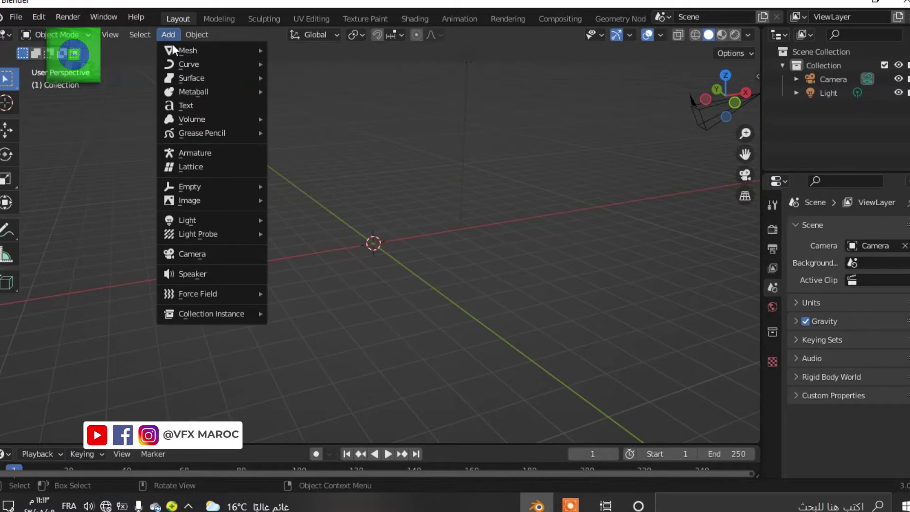
mouse_move(192, 200)
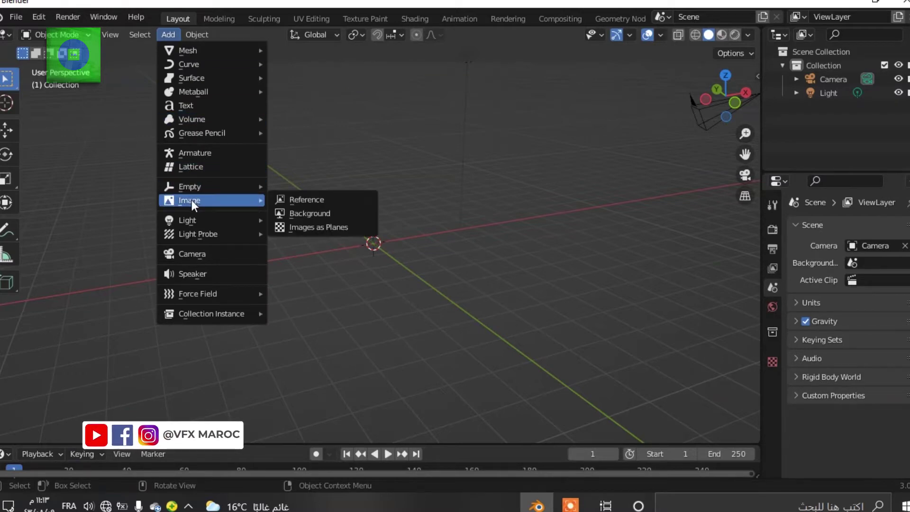
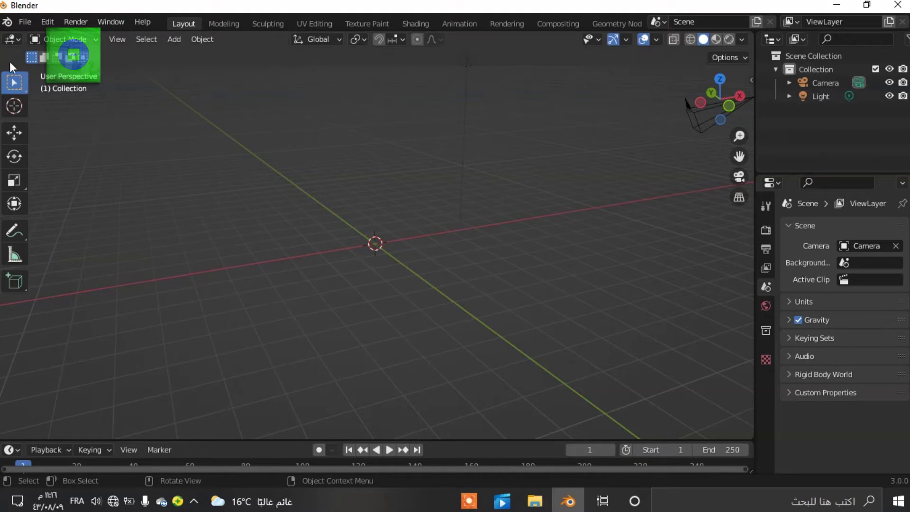
- Search the add-on preferences for "imag" to check whether Import Images as Planes is enabled, and close the preferences
click(26, 22)
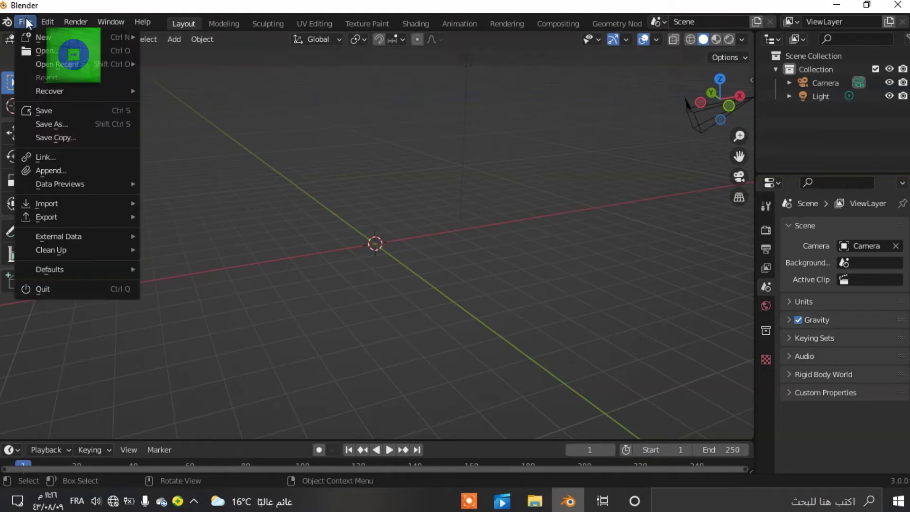
mouse_move(49, 24)
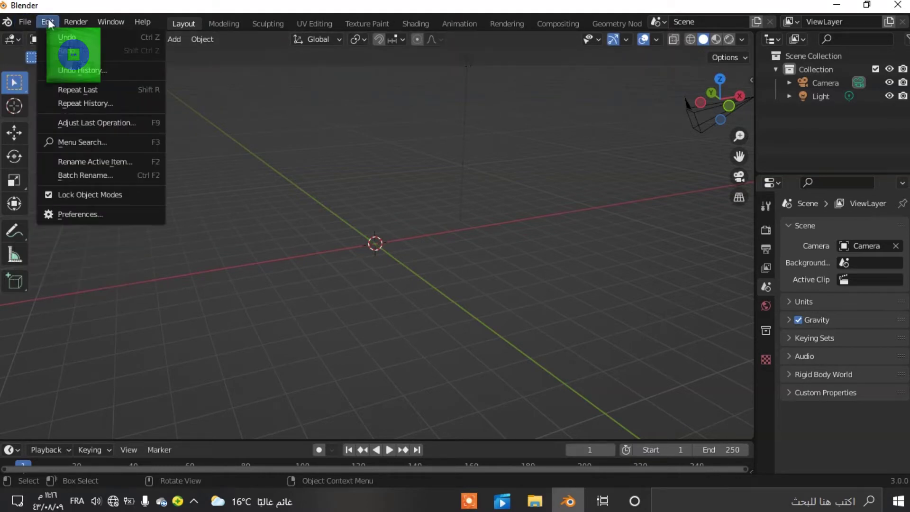
click(97, 214)
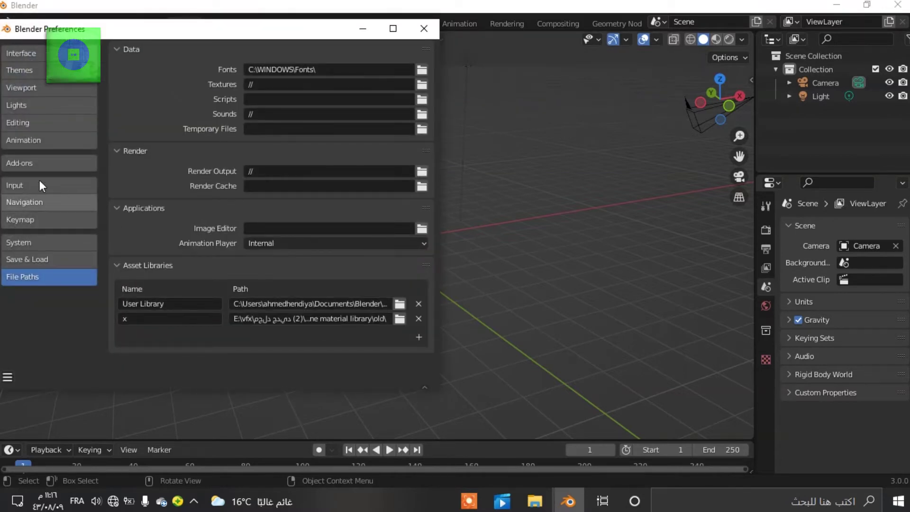
click(21, 164)
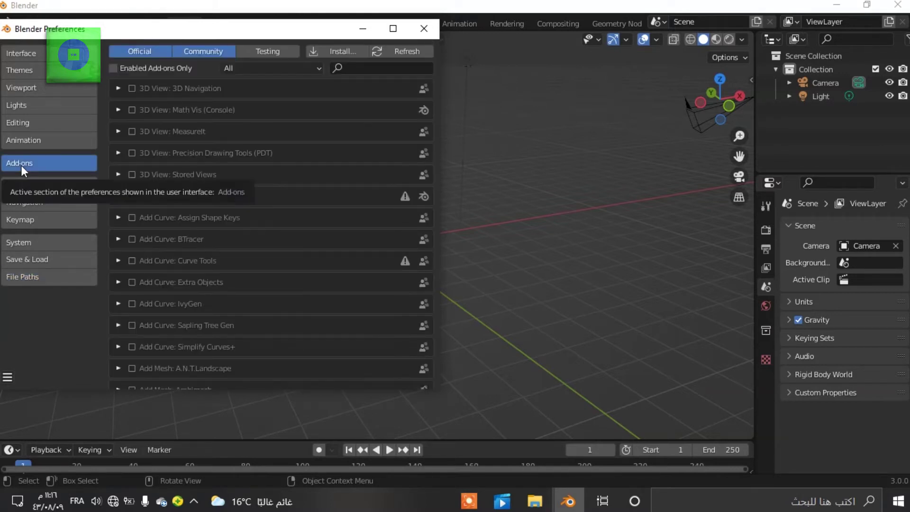
click(361, 68)
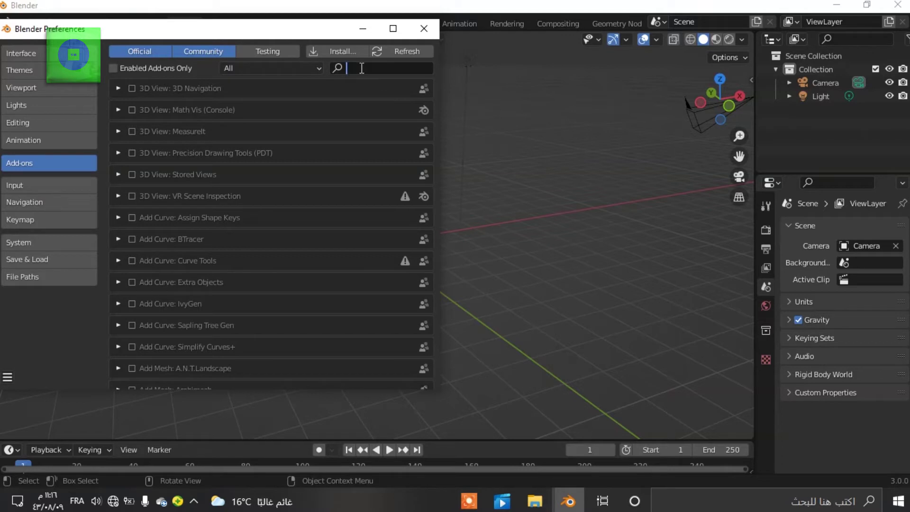
text(imag)
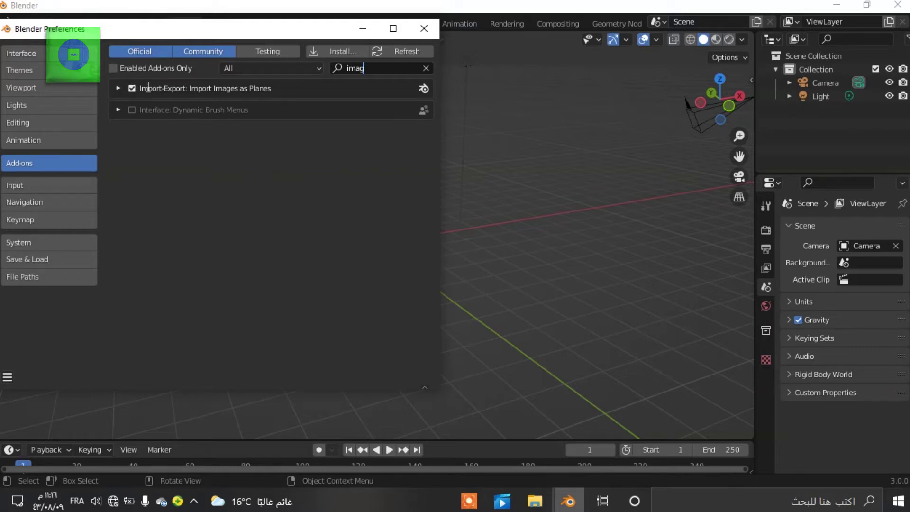
click(423, 29)
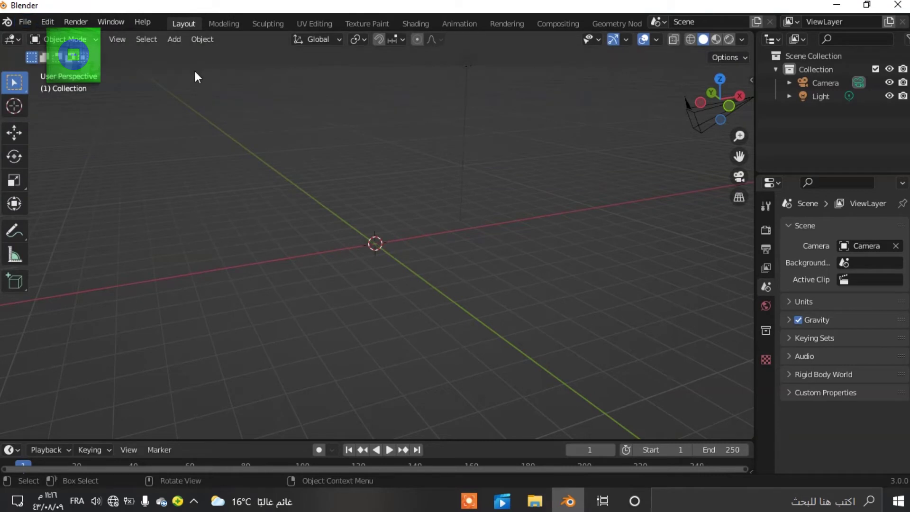
- Import "Green screen films Male walking to work_1.mov" from the Desktop folder with Images as Planes, keeping the default import options
click(176, 40)
mouse_move(207, 203)
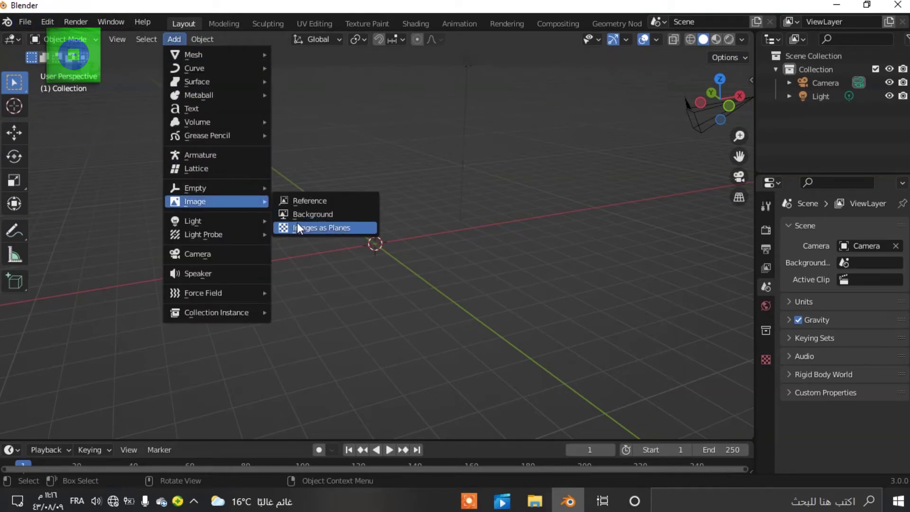
click(323, 230)
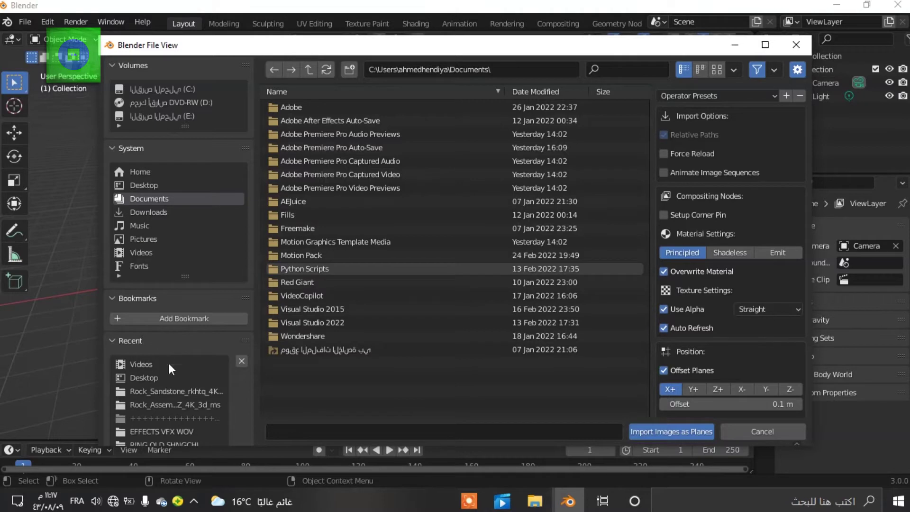
double_click(146, 376)
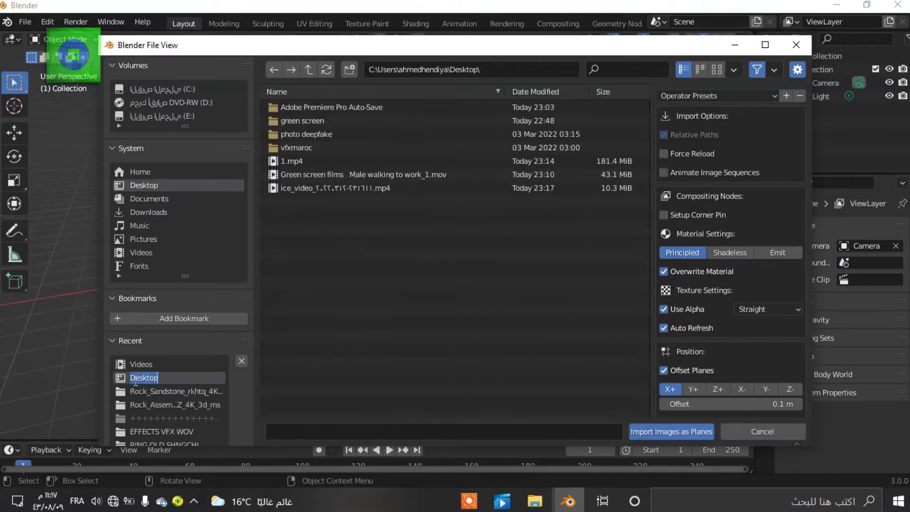
key(Home)
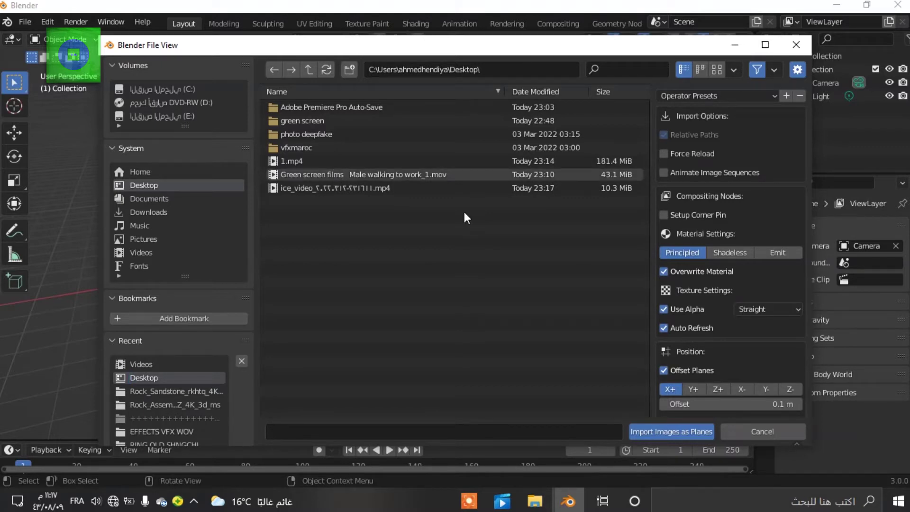
click(310, 176)
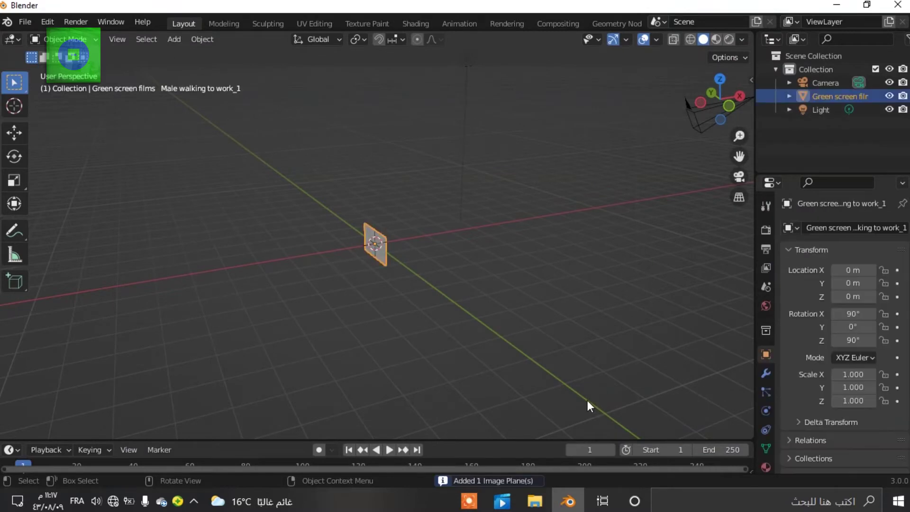
- Set the viewport shading to Material Preview to display the clip's footage on the imported plane
middle_drag(551, 240, 363, 228)
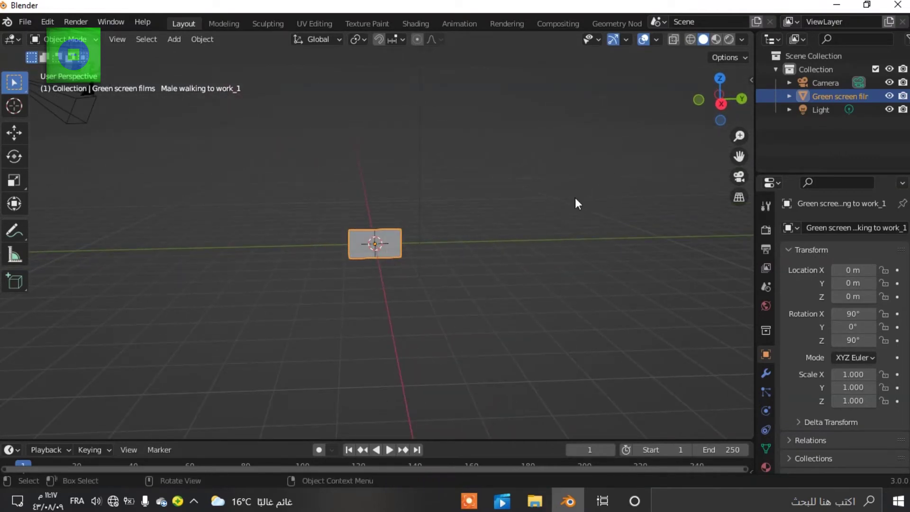
drag(739, 135, 738, 125)
middle_drag(738, 126, 687, 167)
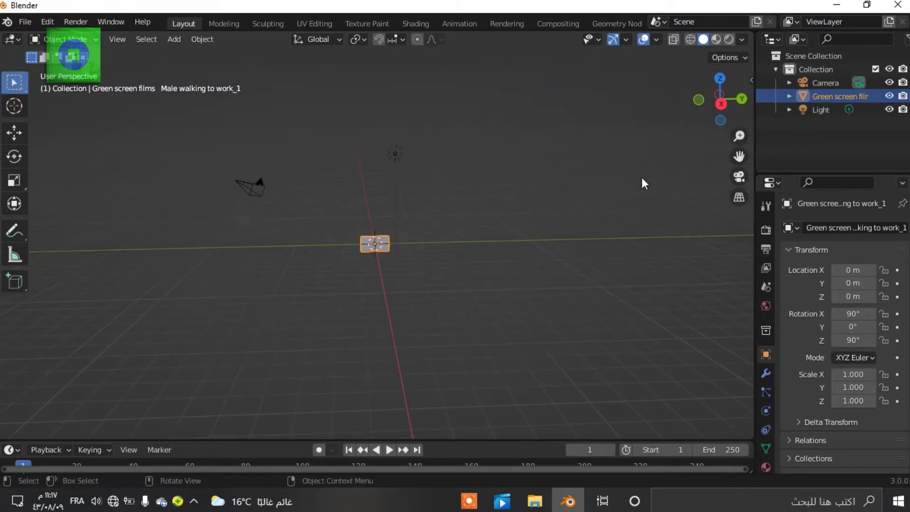
drag(738, 136, 739, 125)
middle_drag(640, 233, 292, 299)
middle_drag(361, 308, 480, 358)
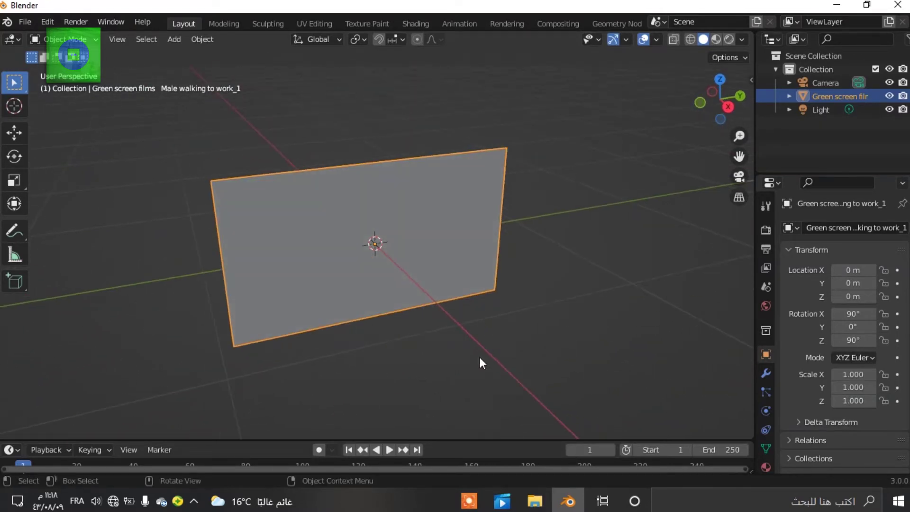
middle_drag(546, 314, 506, 288)
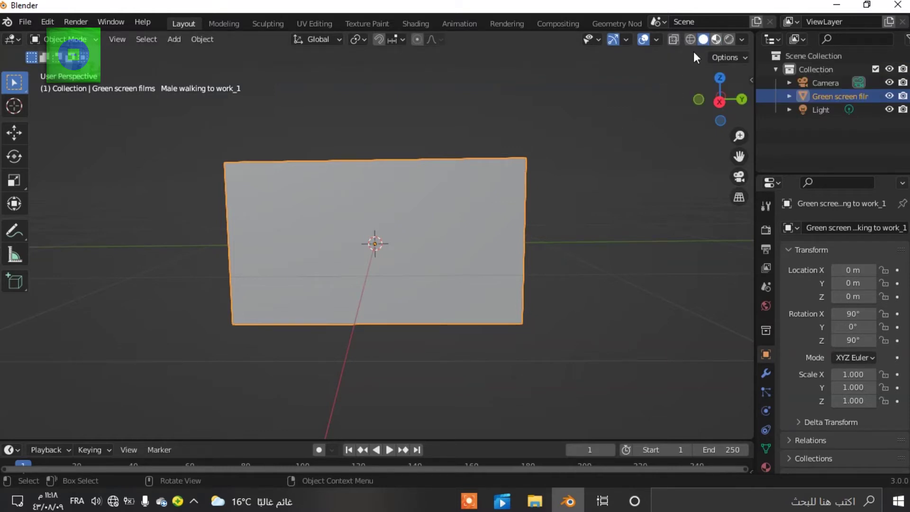
click(717, 41)
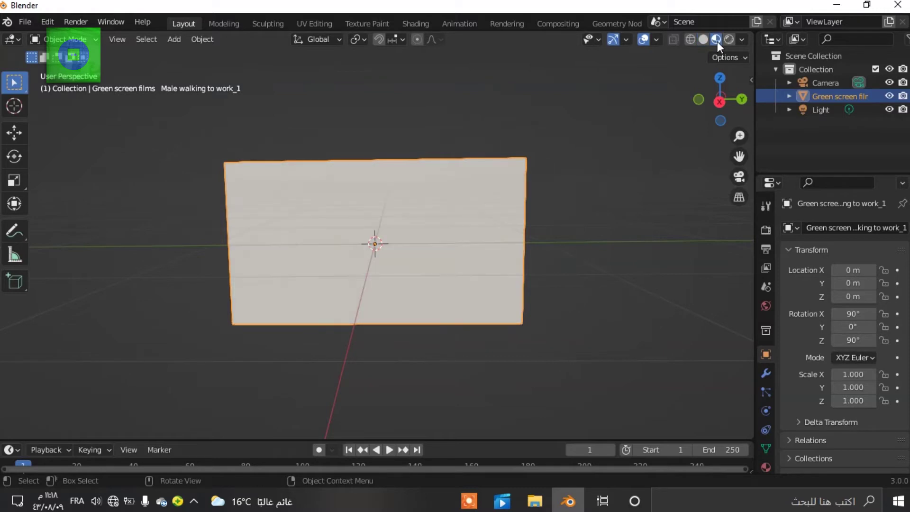
mouse_move(450, 236)
middle_down()
mouse_move(473, 242)
mouse_move(439, 251)
mouse_move(448, 236)
mouse_move(408, 233)
mouse_move(428, 244)
mouse_move(394, 232)
mouse_move(427, 272)
mouse_move(499, 312)
mouse_move(419, 286)
mouse_move(407, 226)
mouse_move(419, 250)
mouse_move(460, 239)
middle_up()
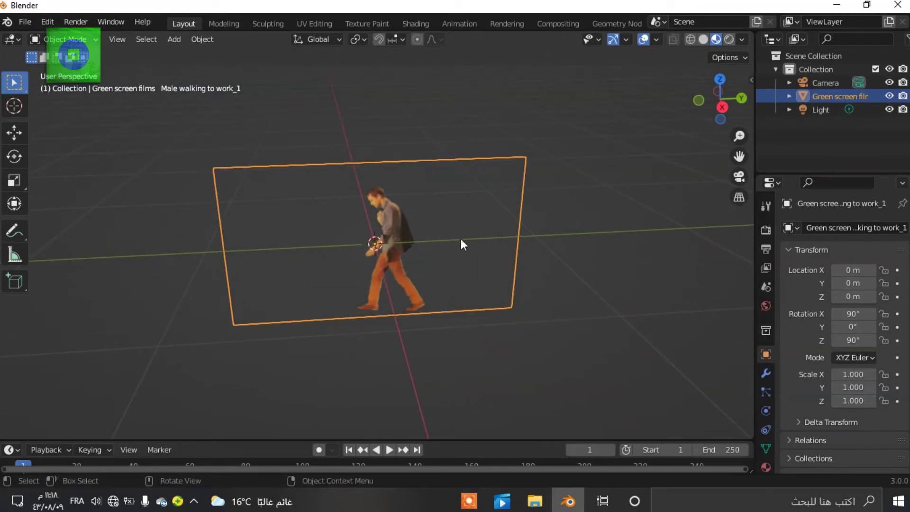
mouse_move(720, 66)
mouse_down()
mouse_move(518, 186)
mouse_move(475, 228)
mouse_move(468, 174)
mouse_move(464, 228)
mouse_move(488, 204)
mouse_up()
click(715, 39)
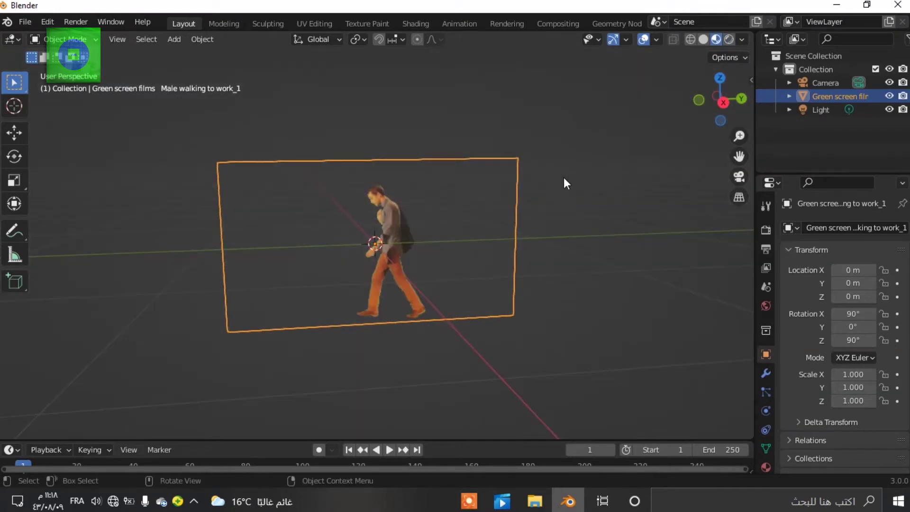
- Deselect the image plane to view the keyed man without its outline, and select the plane again
middle_drag(559, 212, 550, 201)
click(569, 231)
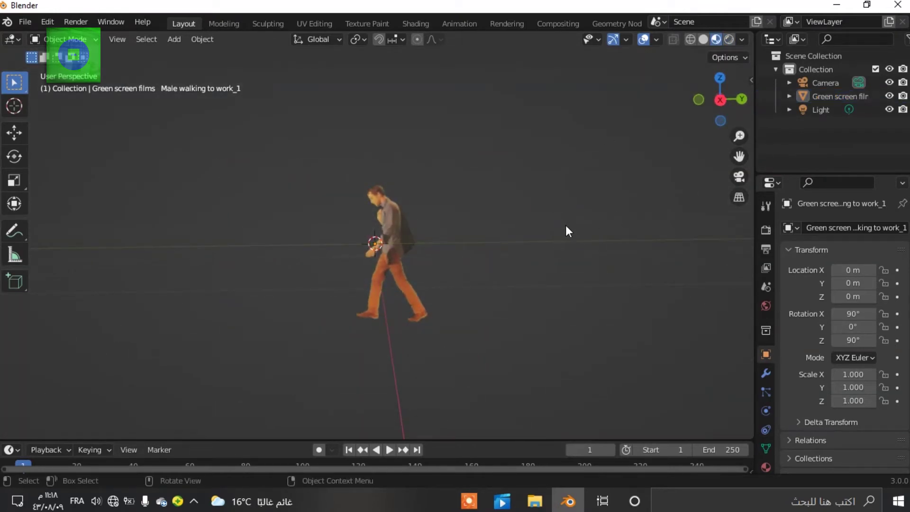
middle_drag(545, 236, 544, 253)
click(417, 280)
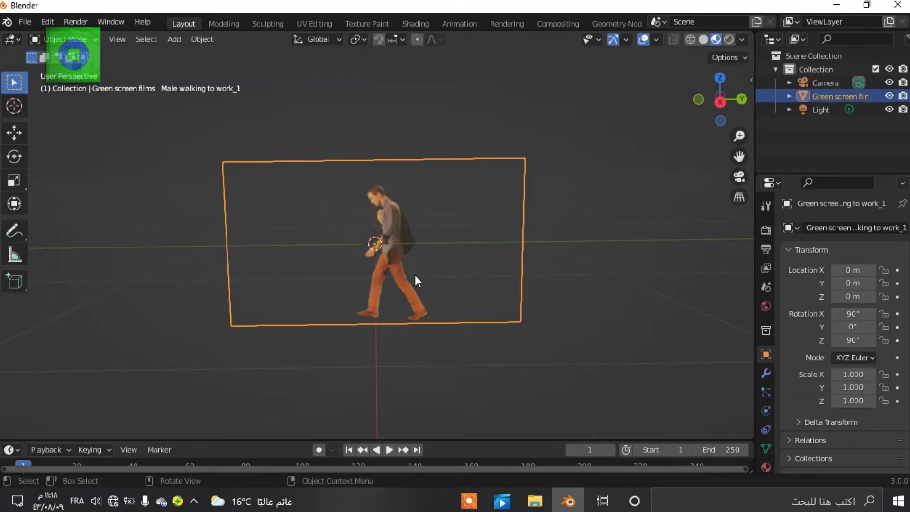
- Scale the walking-man plane up uniformly to about 11.345
drag(738, 136, 738, 163)
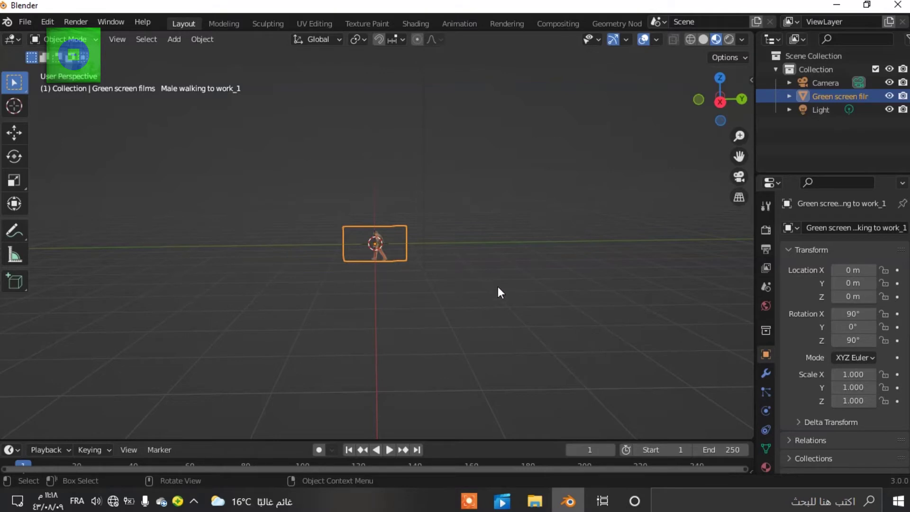
key(s)
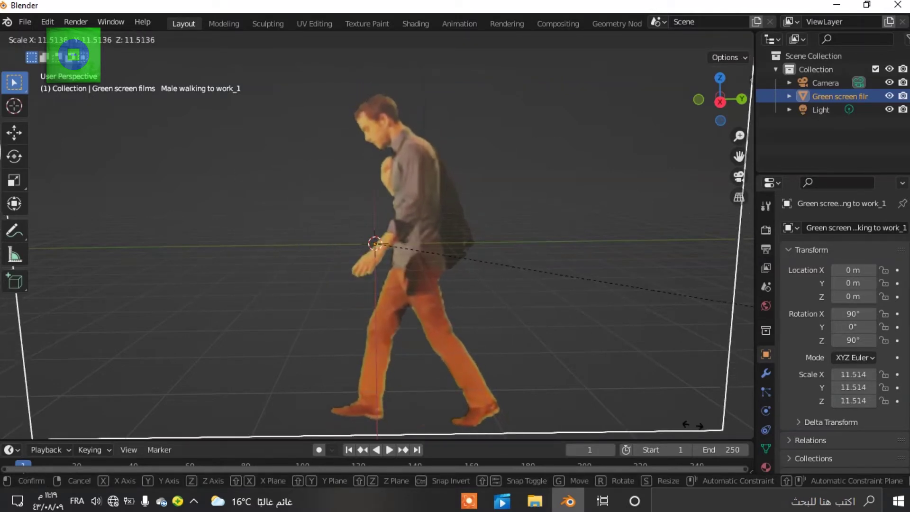
click(678, 417)
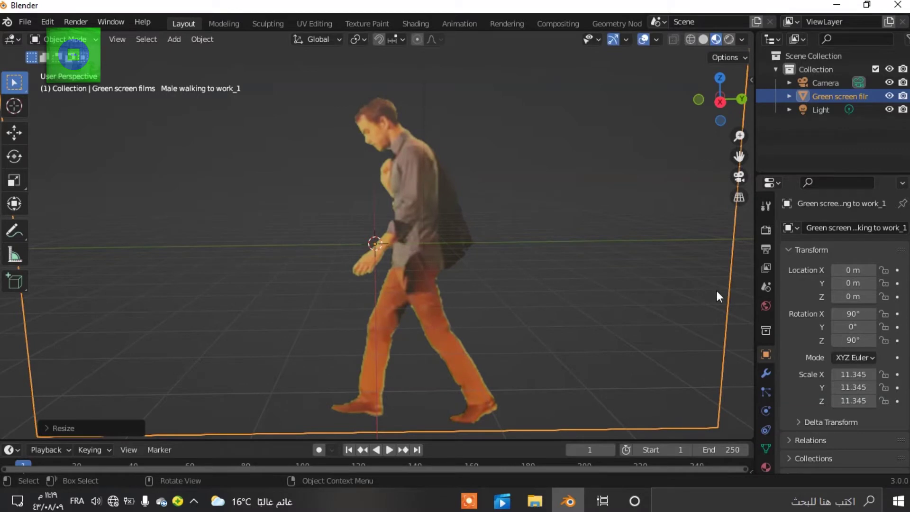
- Check how the enlarged plane is framed through the scene camera, and return to a frontal perspective view of it
drag(738, 136, 739, 179)
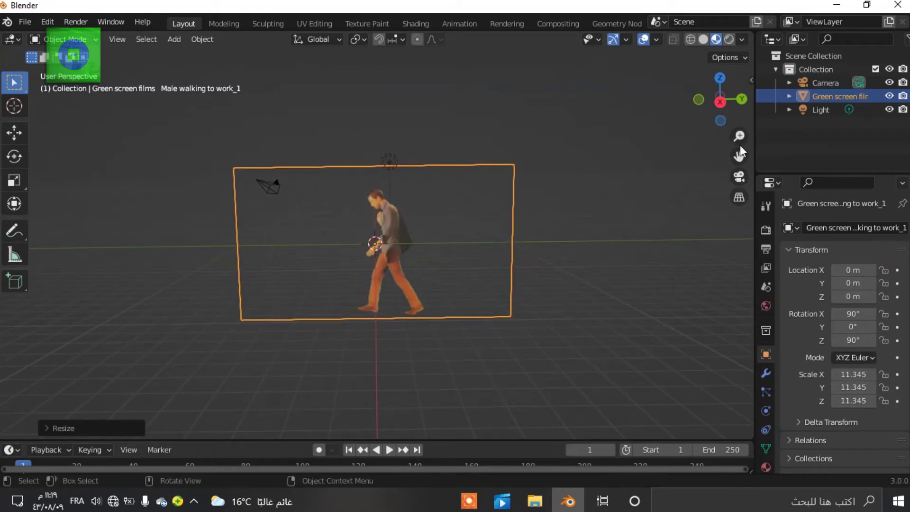
middle_drag(504, 244, 625, 265)
click(740, 176)
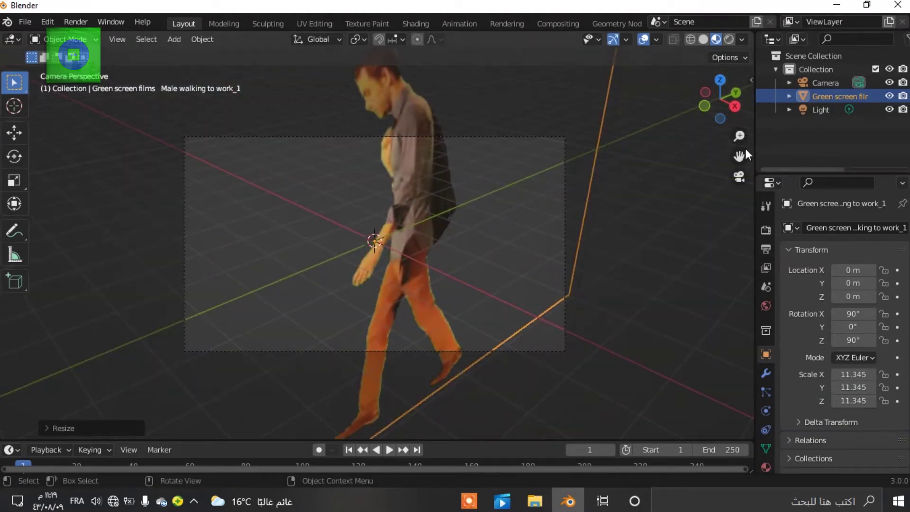
click(746, 175)
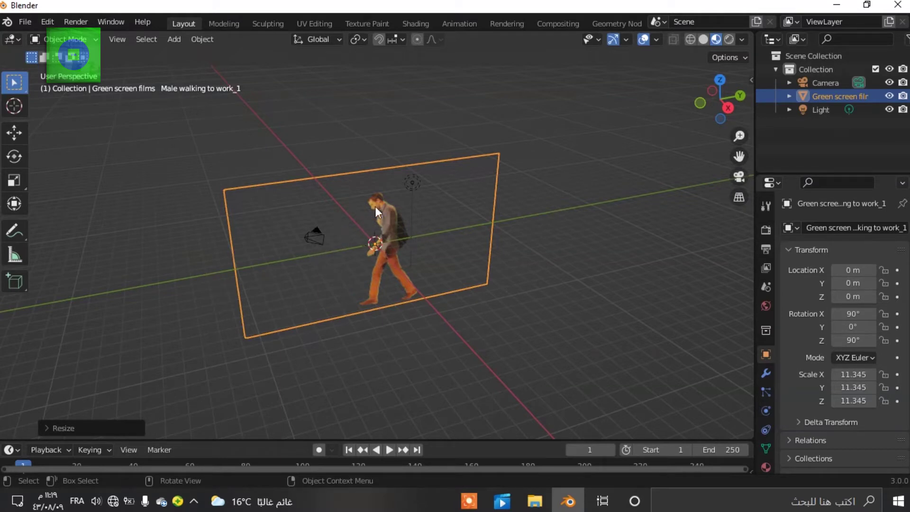
middle_drag(461, 282, 496, 263)
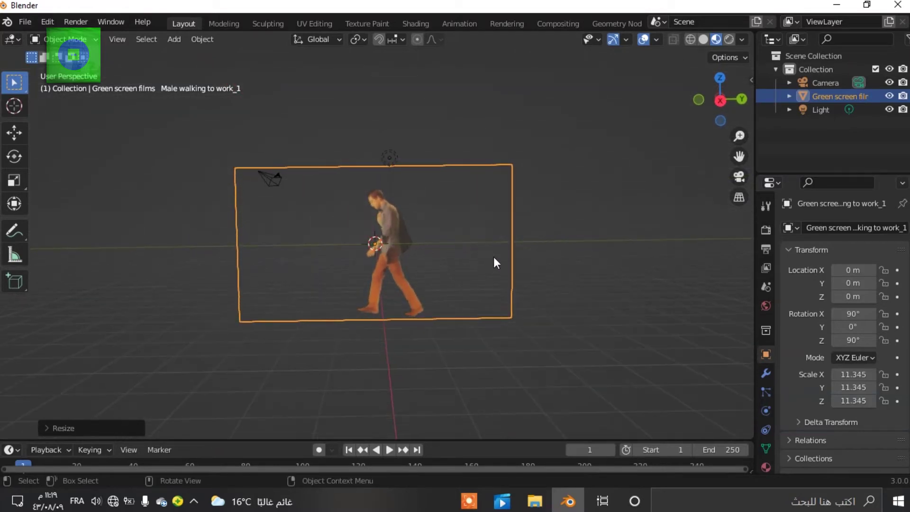
click(738, 176)
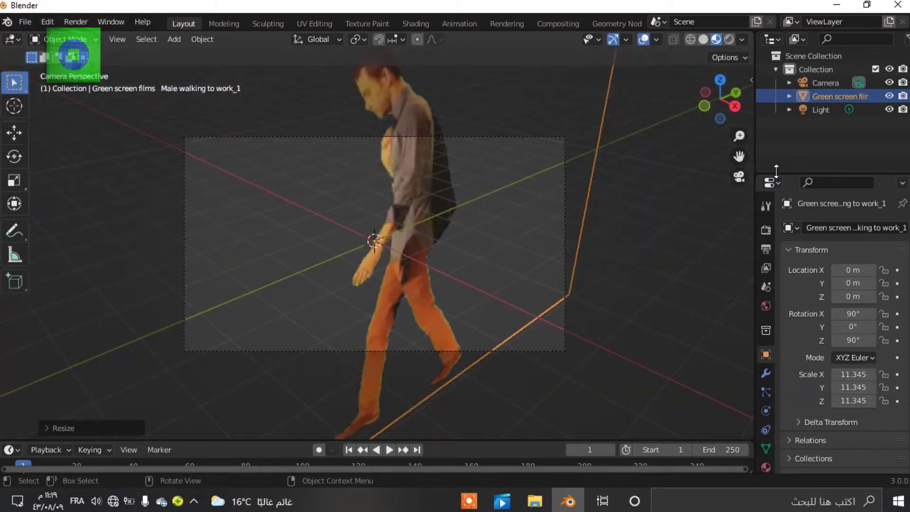
click(738, 177)
middle_drag(524, 247, 476, 265)
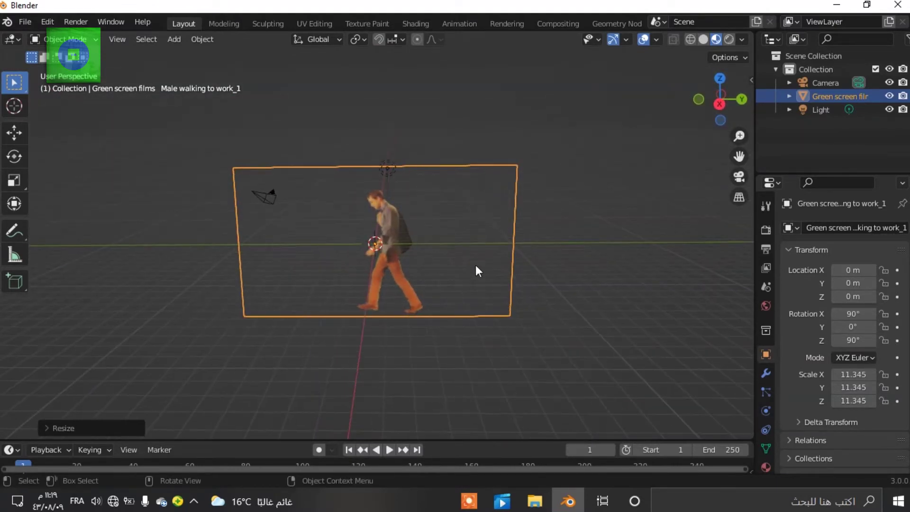
- Delete the existing scene camera and add a new camera at the world origin
click(266, 199)
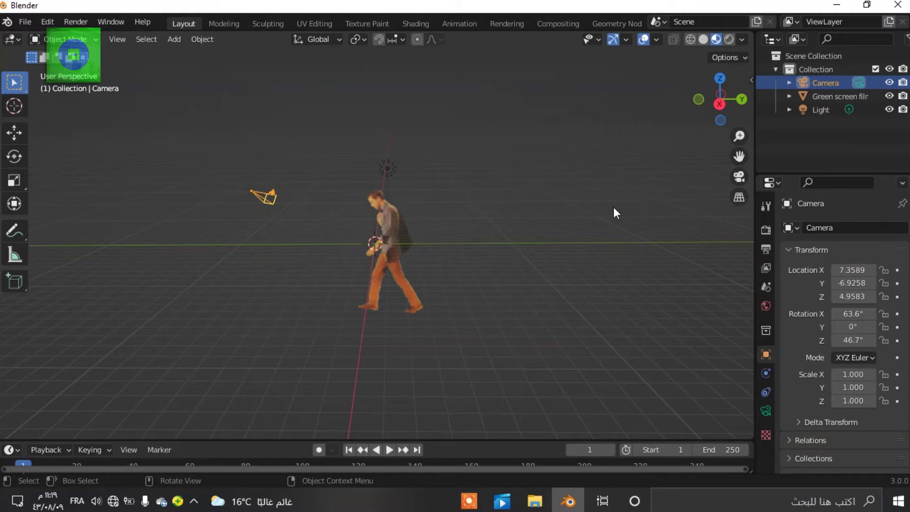
right_click(823, 83)
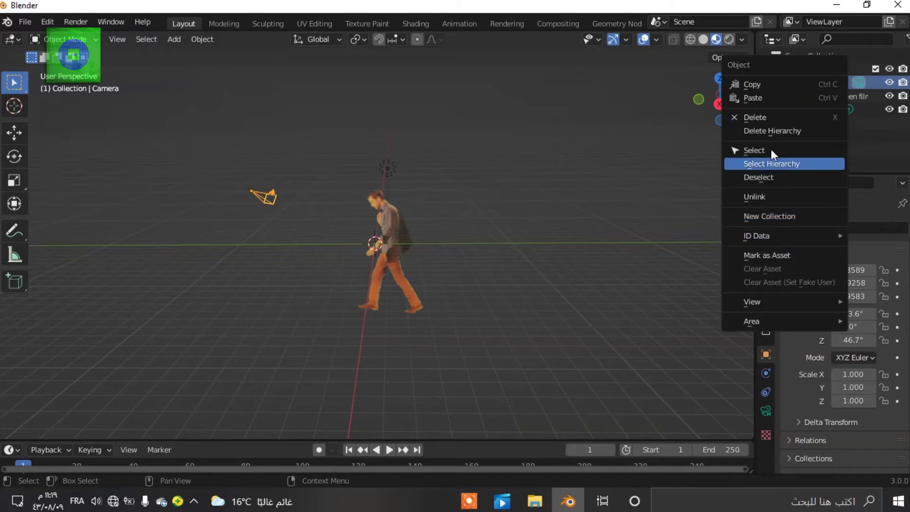
click(776, 116)
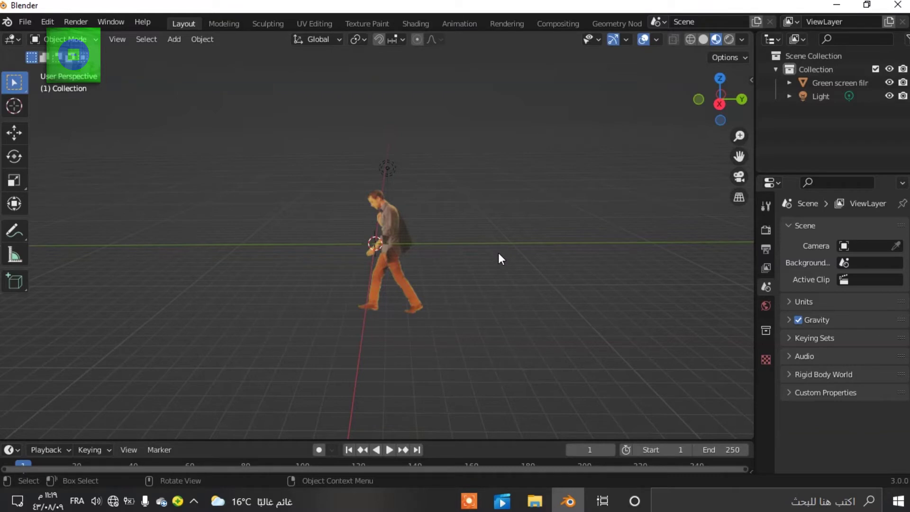
click(175, 40)
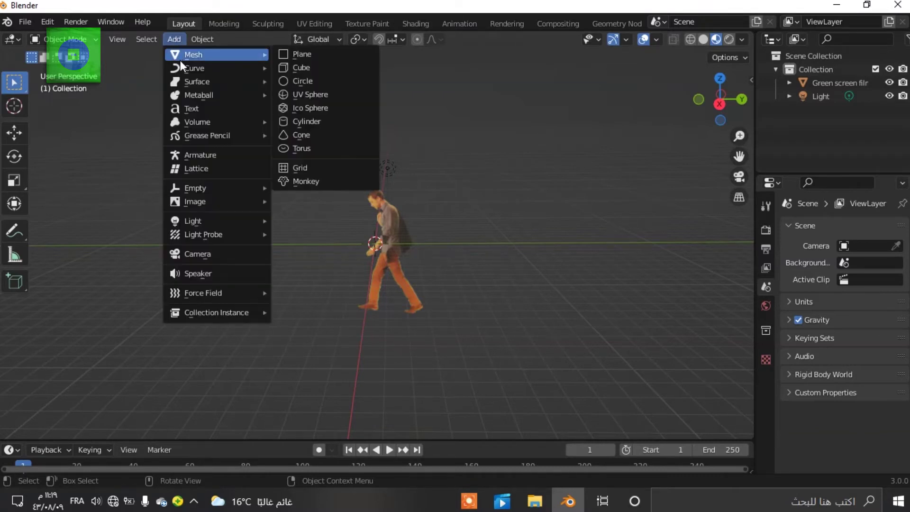
click(227, 257)
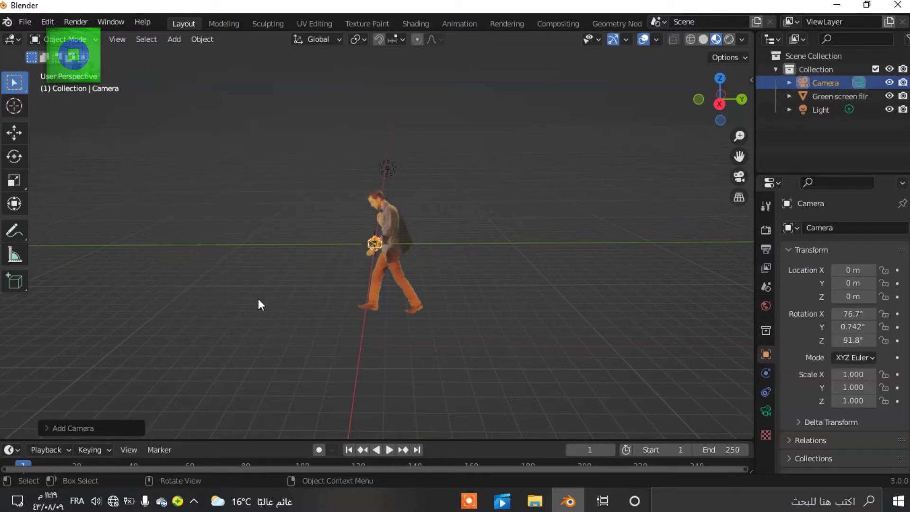
- Move the new camera along the X axis to about 15.199 m, away from the man, and check its view
middle_drag(408, 259, 517, 258)
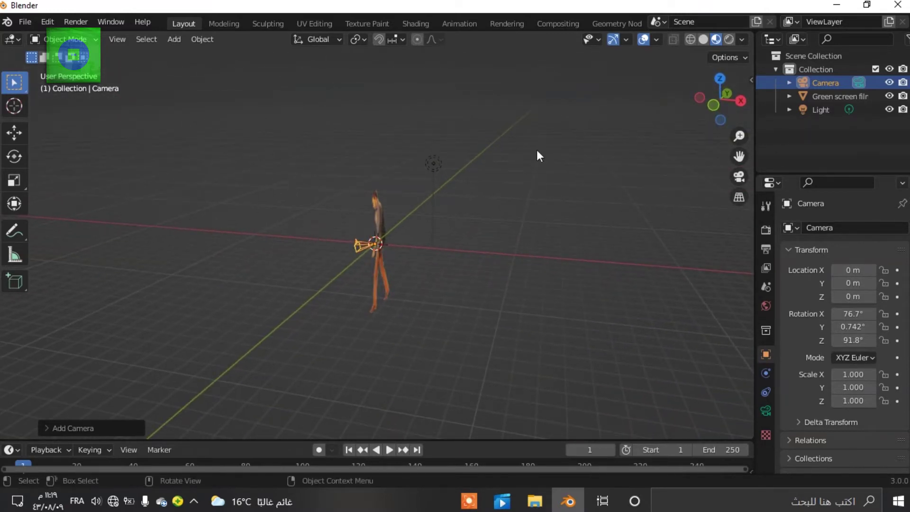
mouse_move(381, 242)
middle_down()
mouse_move(410, 244)
mouse_move(480, 220)
mouse_move(388, 245)
middle_up()
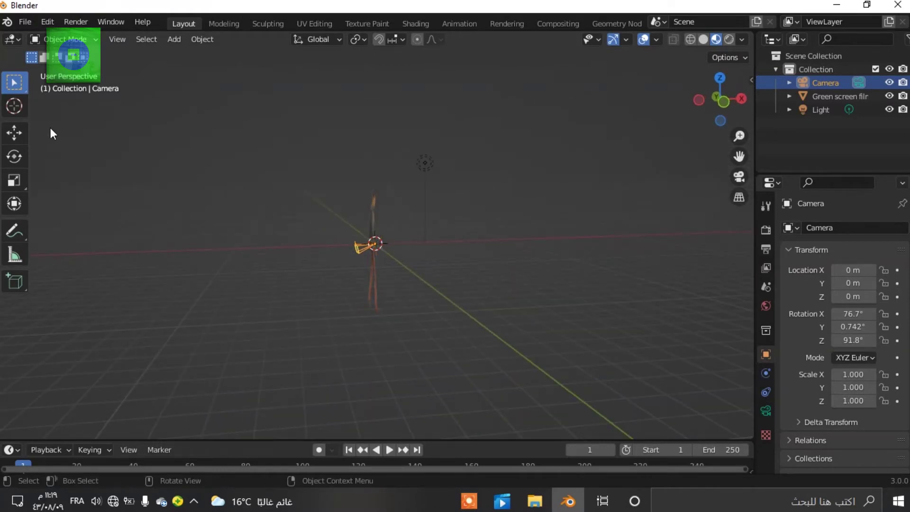
click(19, 135)
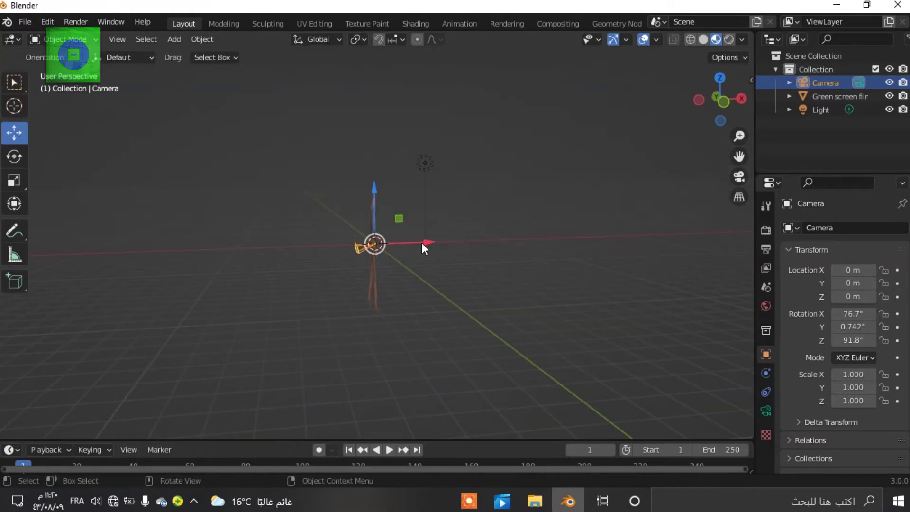
drag(427, 240, 22, 138)
click(739, 177)
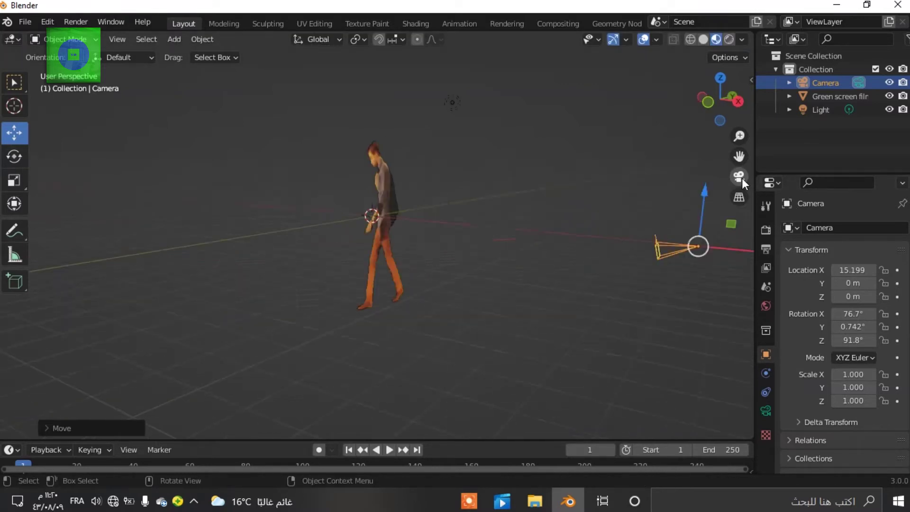
click(739, 177)
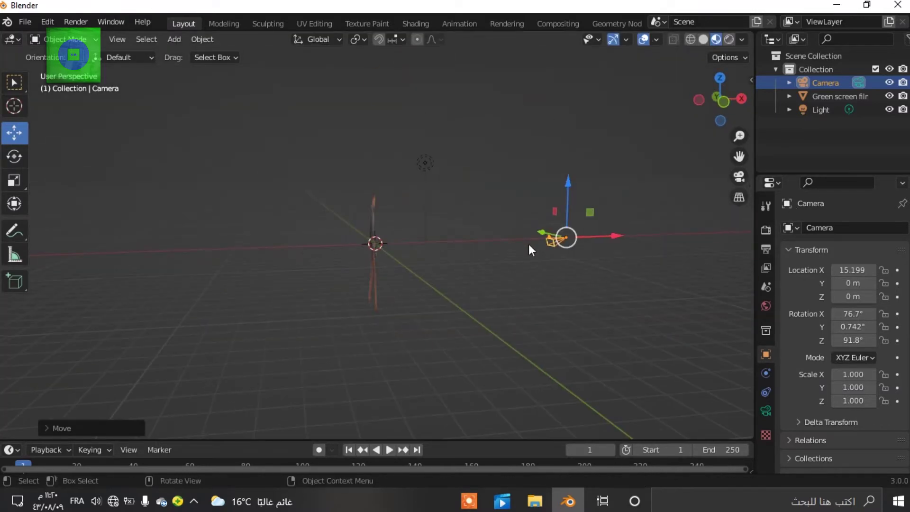
- Tilt the camera about the global Y axis to an X rotation of about 92.6°, checking the framing through it
click(20, 156)
middle_drag(619, 219, 564, 229)
drag(645, 228, 665, 252)
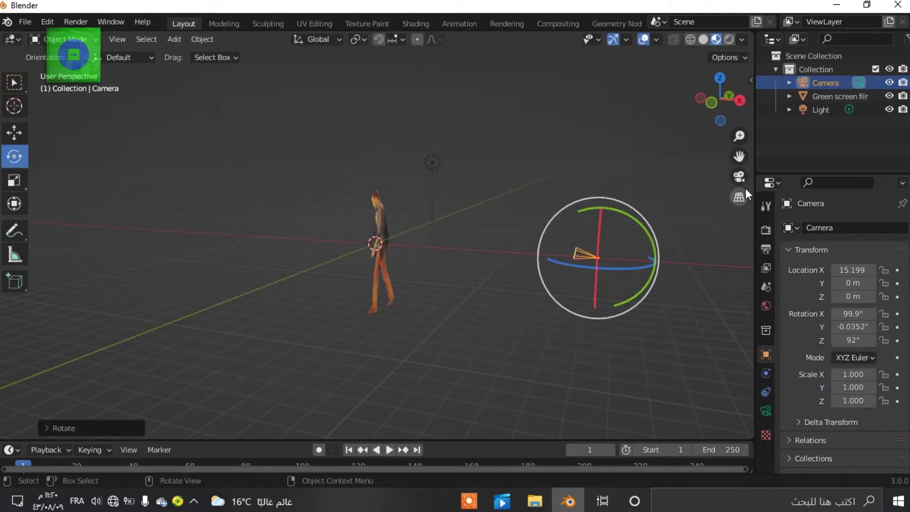
click(746, 179)
click(746, 179)
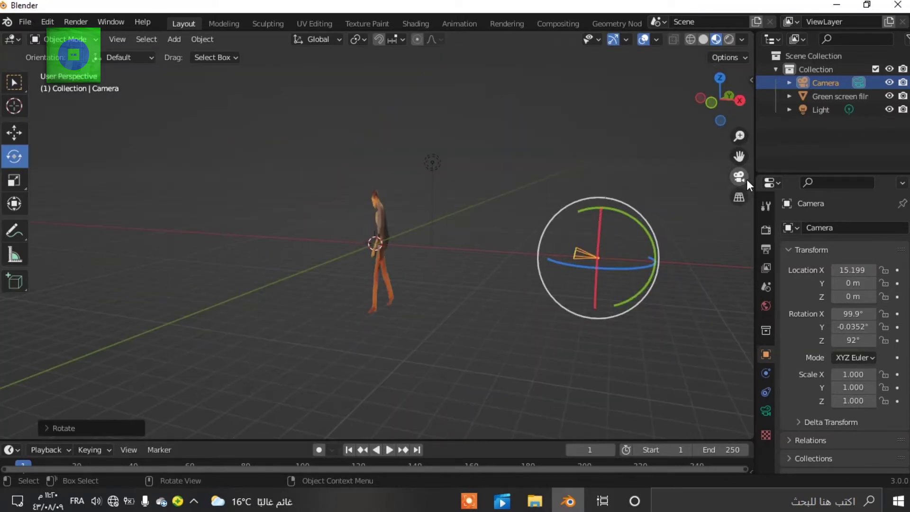
drag(656, 251, 647, 237)
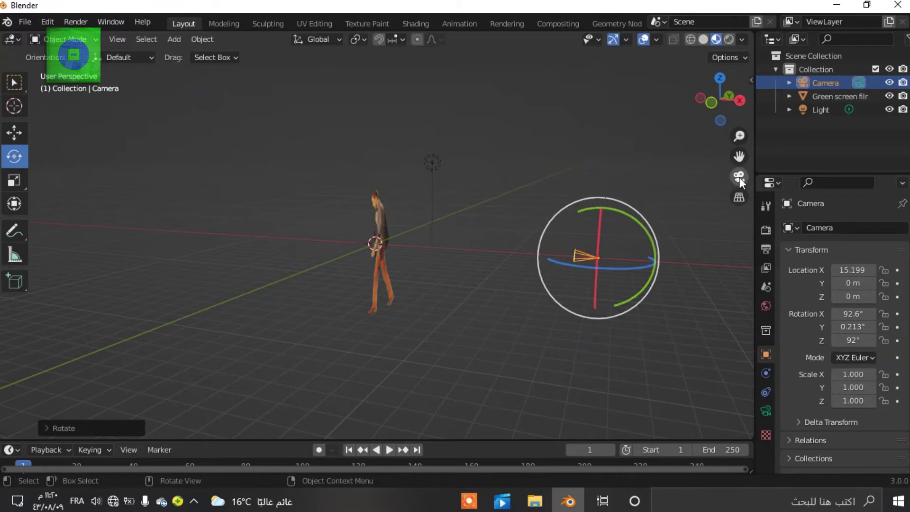
click(739, 177)
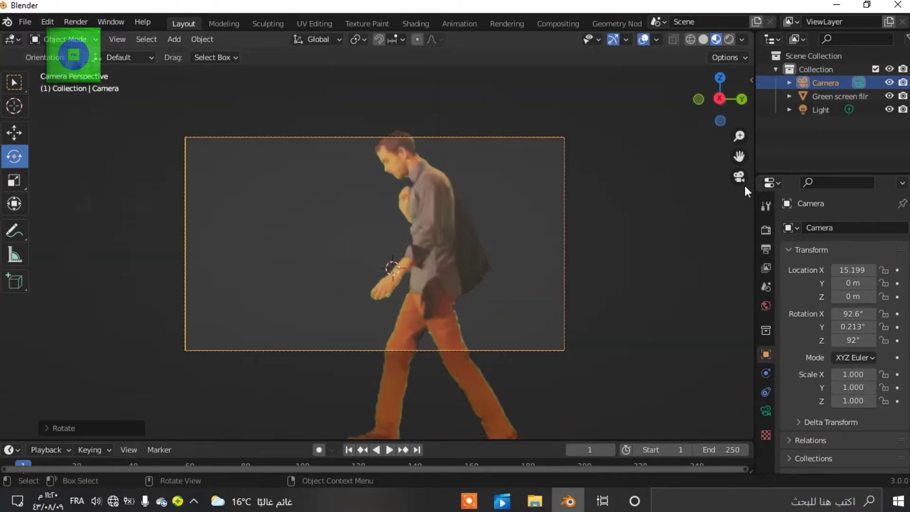
click(739, 177)
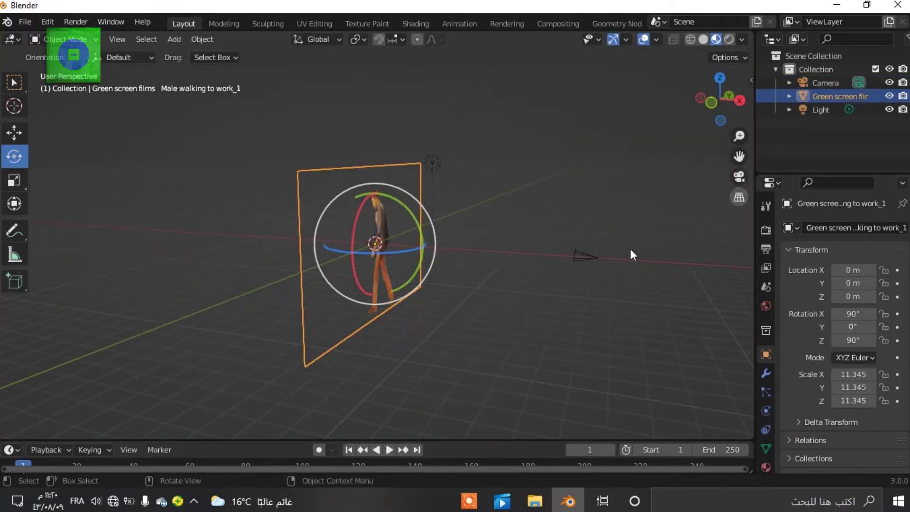
- Scale the walking-man plane down uniformly to about 7.594 and check its framing through the camera
click(483, 331)
click(370, 293)
key(s)
click(486, 320)
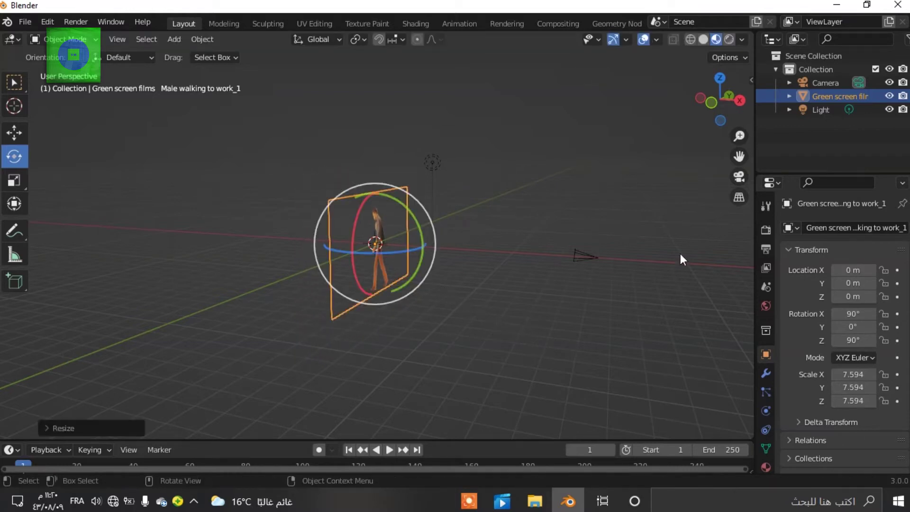
click(738, 177)
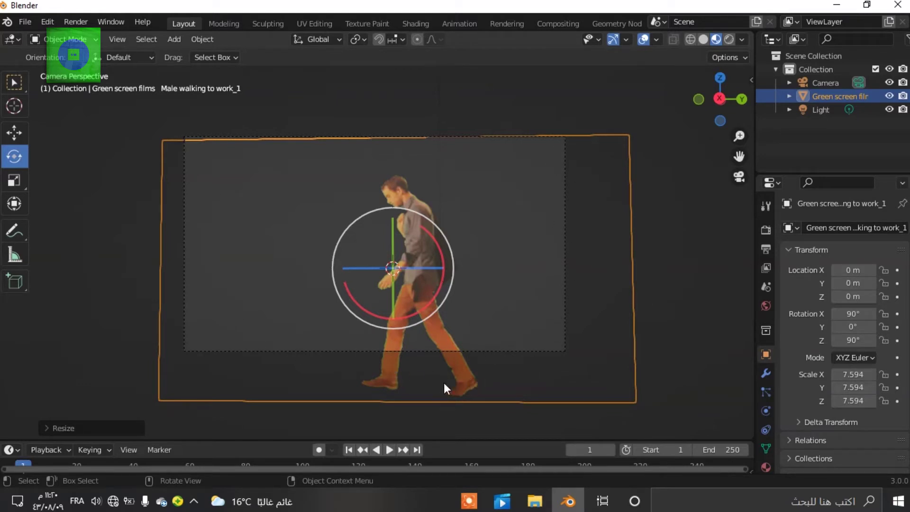
click(740, 177)
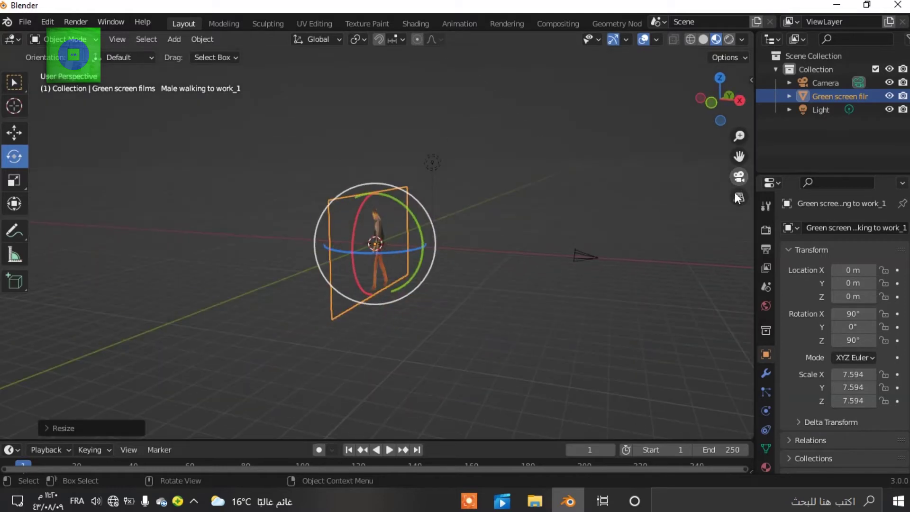
- Level the camera by tilting it to an X rotation of about 89.9°, checking the framing through it
click(584, 263)
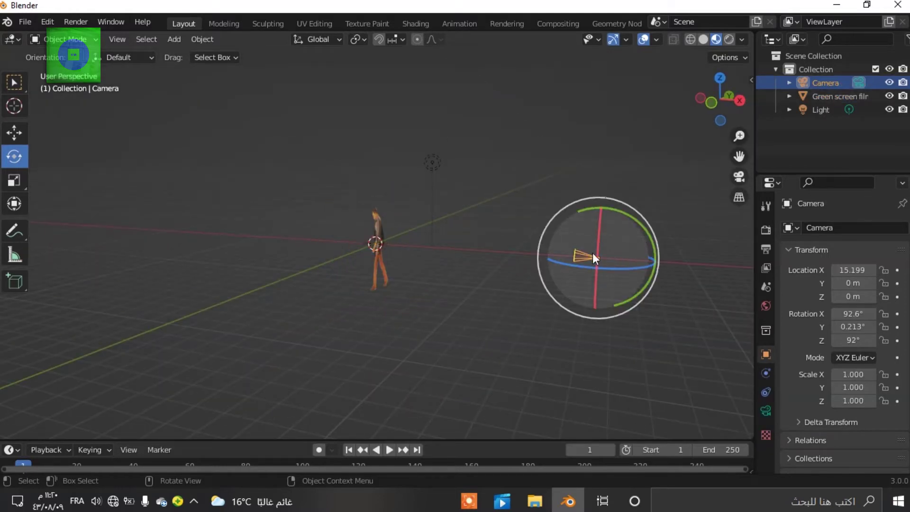
drag(651, 238, 643, 229)
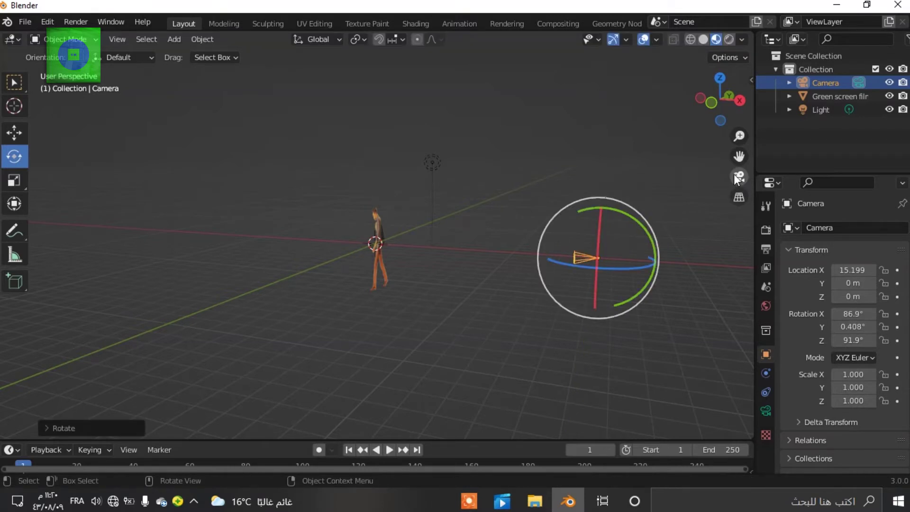
click(737, 177)
click(737, 177)
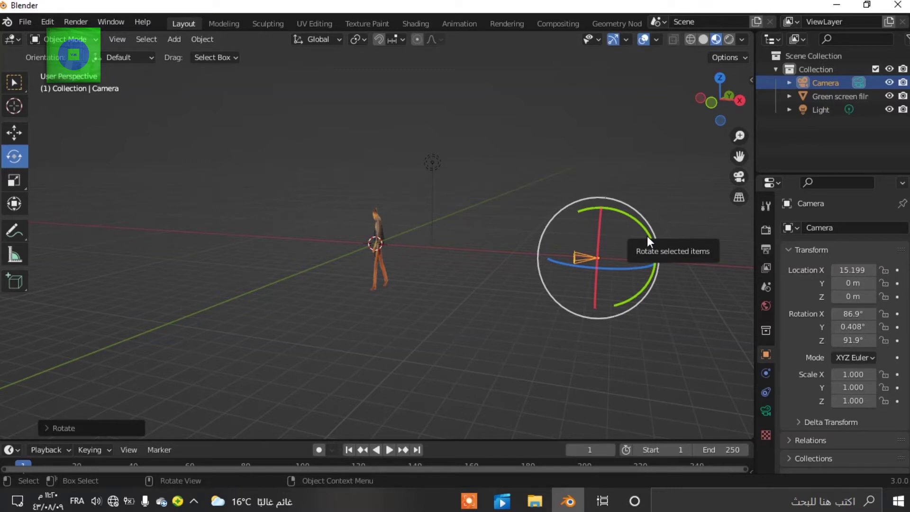
drag(647, 236, 654, 242)
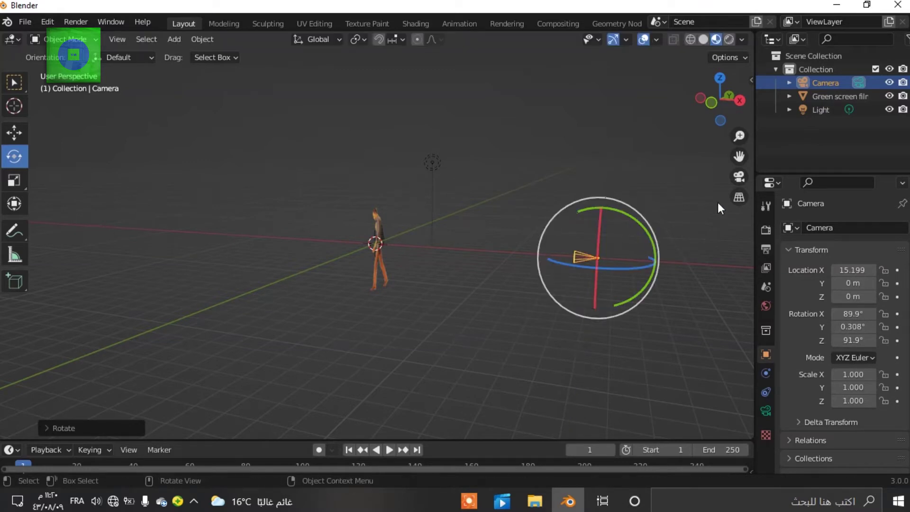
click(737, 176)
click(737, 176)
- Shrink the walking-man plane uniformly to about 6.422, check its fit in the camera frame, and deselect it
click(395, 252)
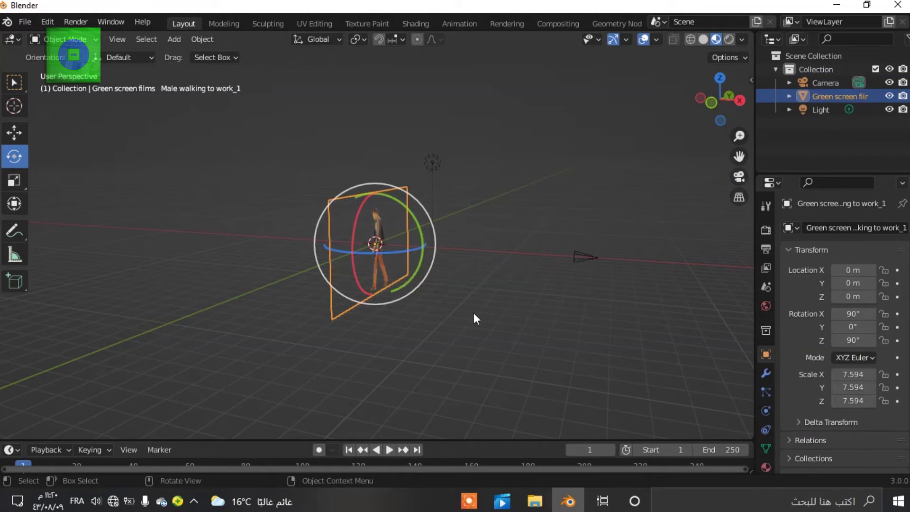
key(s)
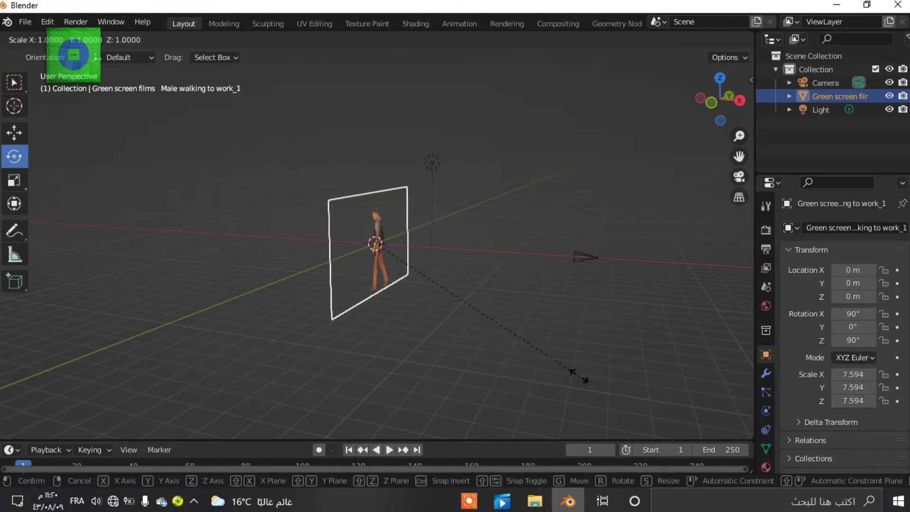
click(544, 356)
click(740, 176)
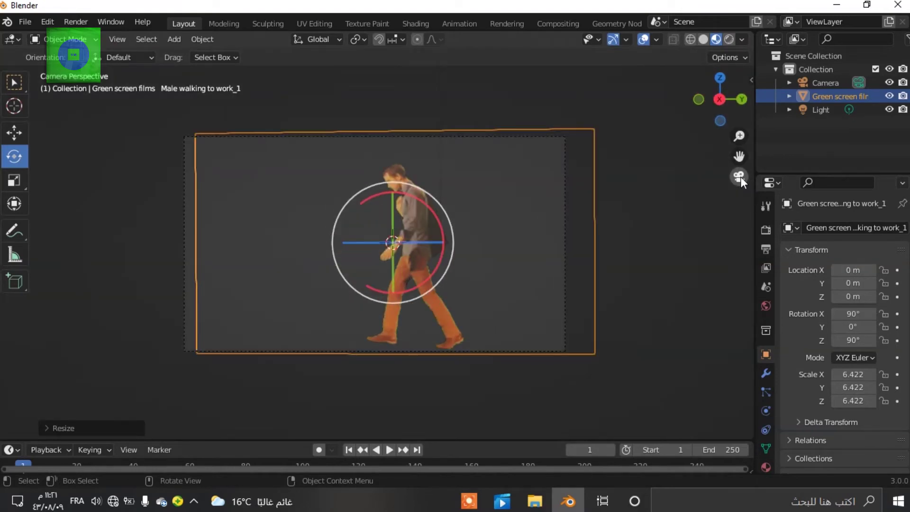
click(740, 177)
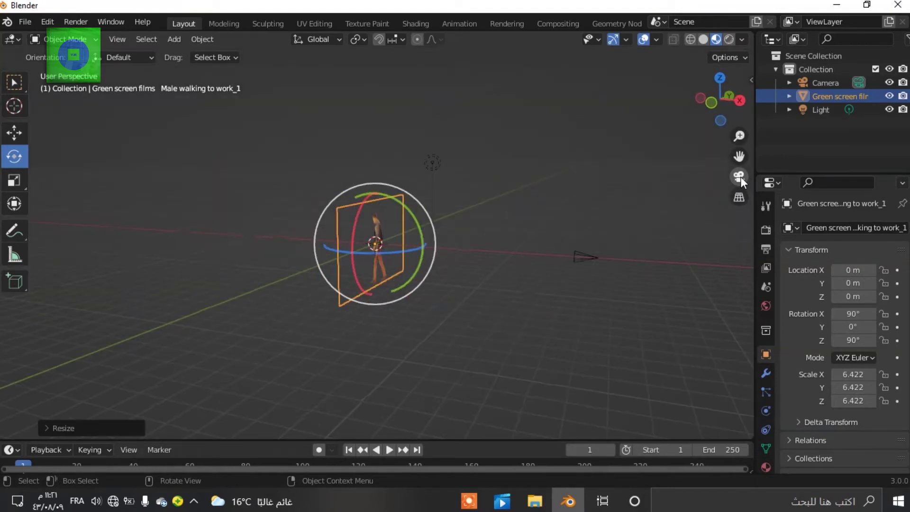
click(630, 284)
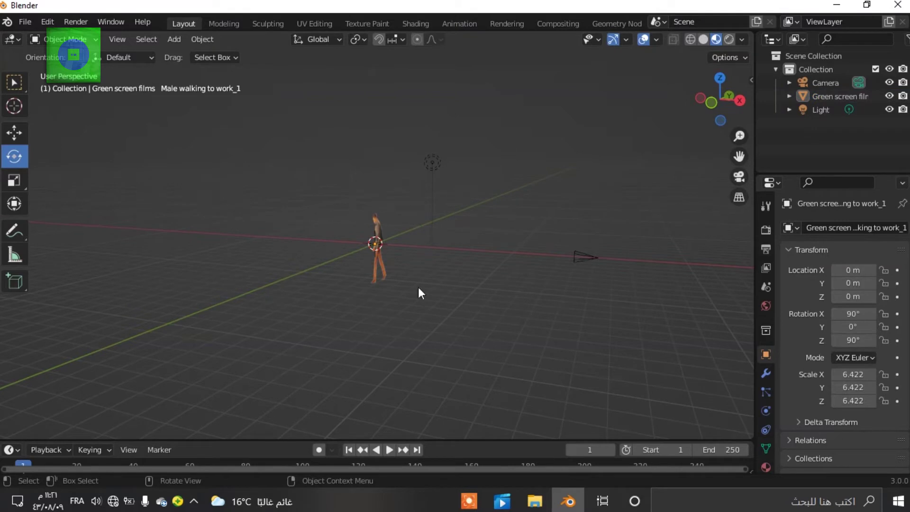
- Examine the camera's placement relative to the man and how he is framed through it, with no plane outline
click(16, 133)
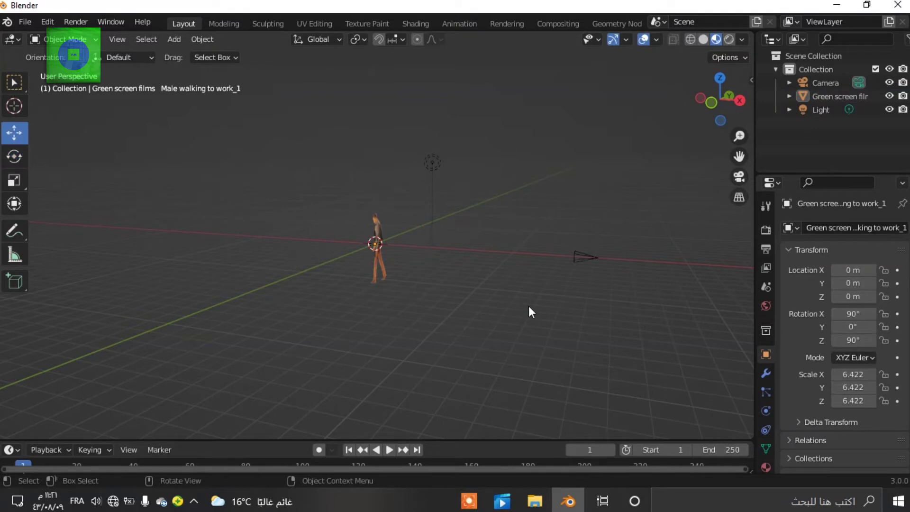
click(585, 258)
middle_drag(630, 304, 617, 272)
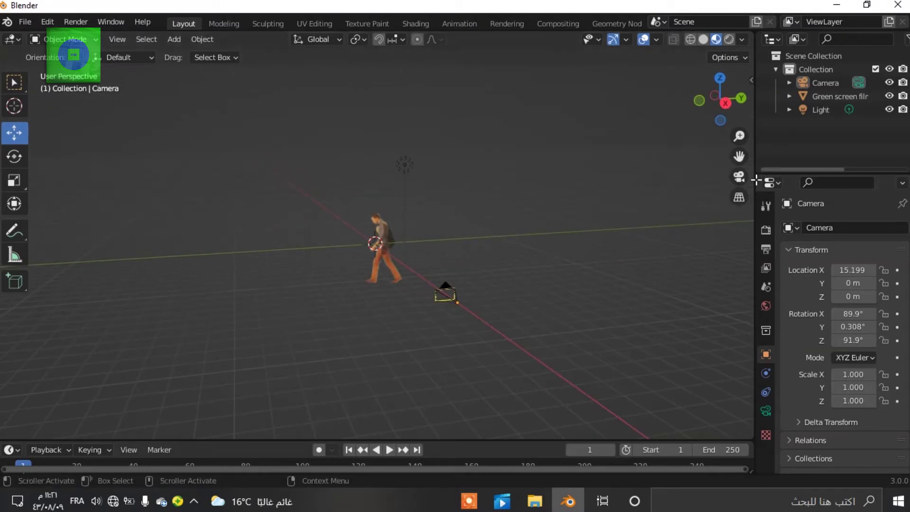
click(738, 177)
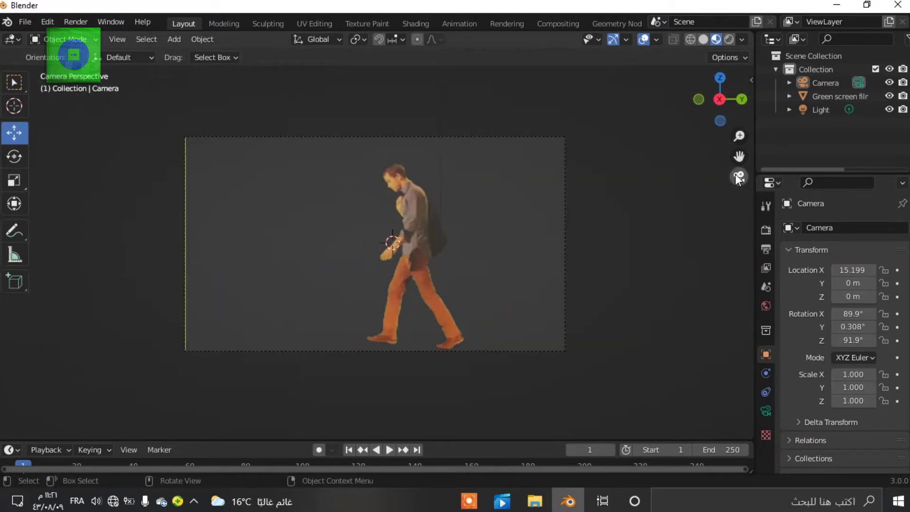
click(738, 176)
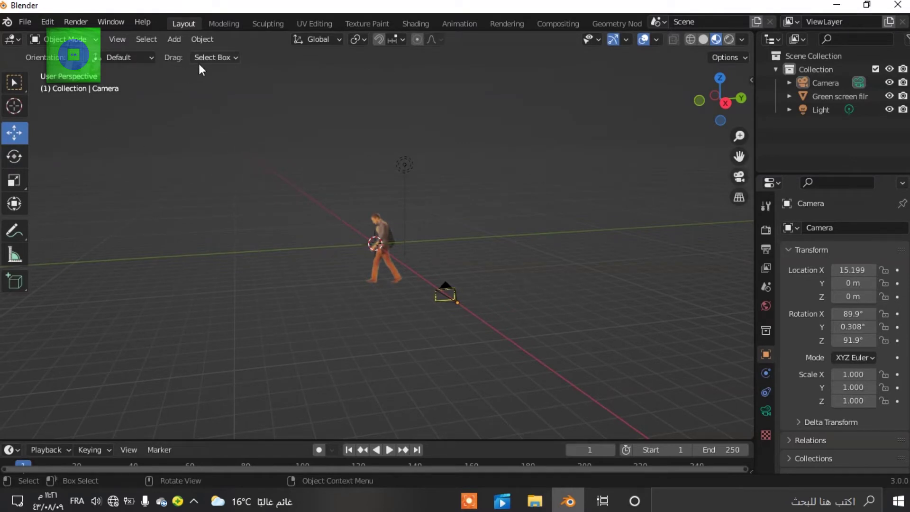
- Add a mesh plane at the world origin and scale it up uniformly to about 34.664 as a ground
click(182, 39)
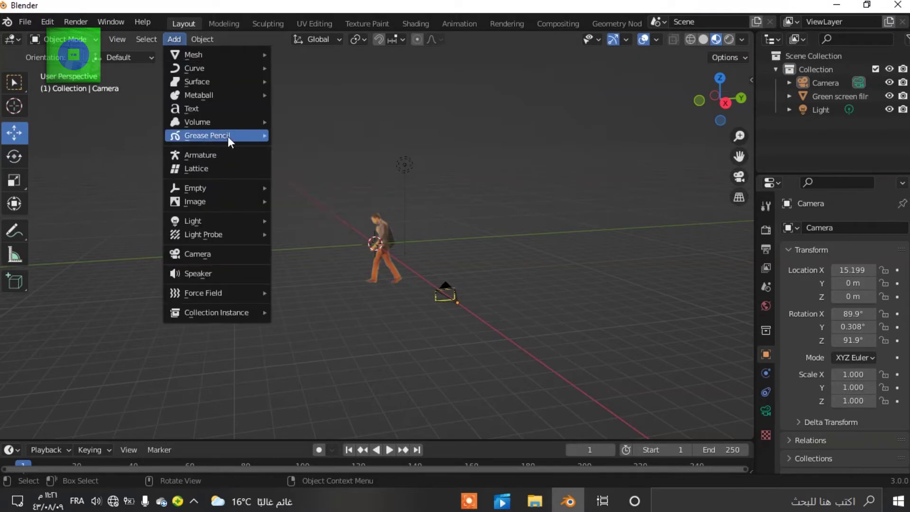
mouse_move(208, 57)
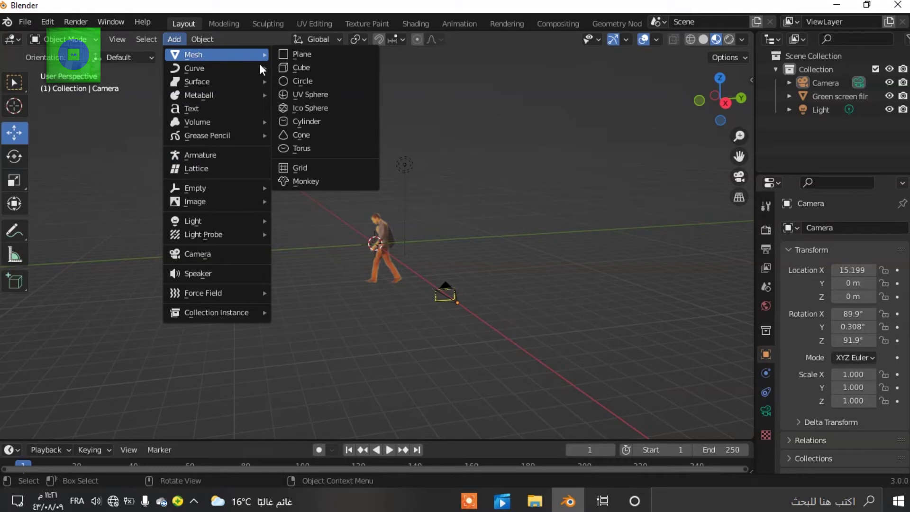
click(303, 58)
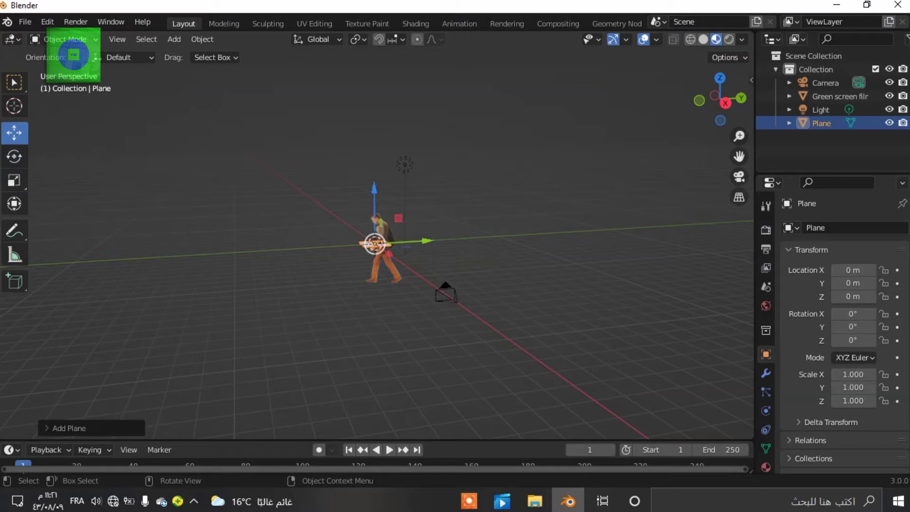
key(s)
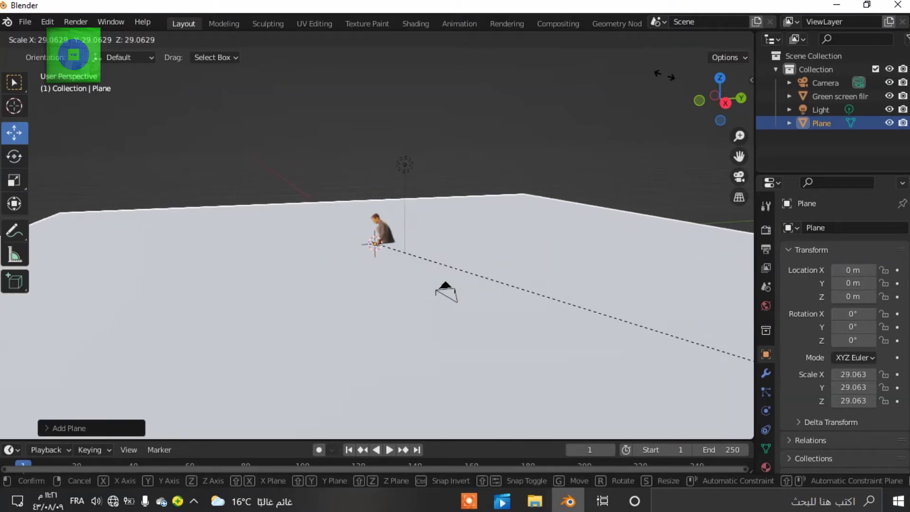
click(488, 304)
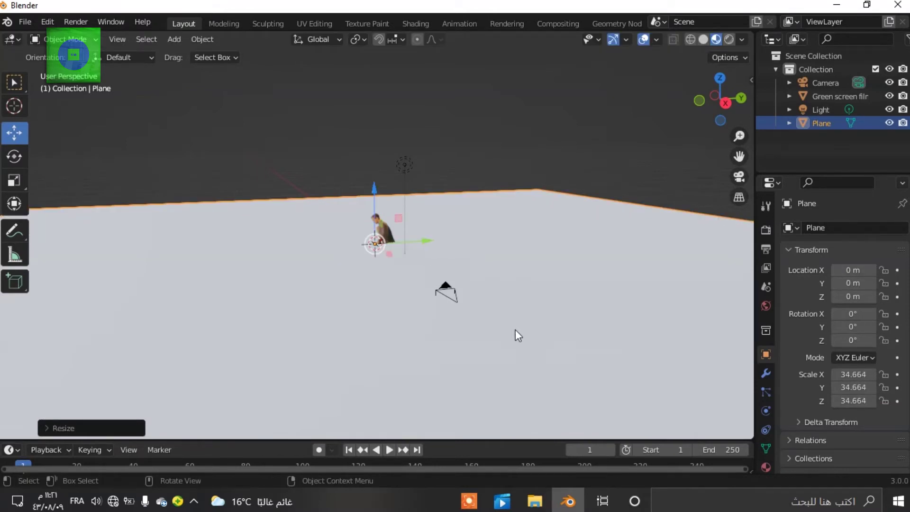
- Lower the ground plane along Z to about -3.1293 m, aligning it with the man's feet in the camera view
drag(374, 188, 368, 222)
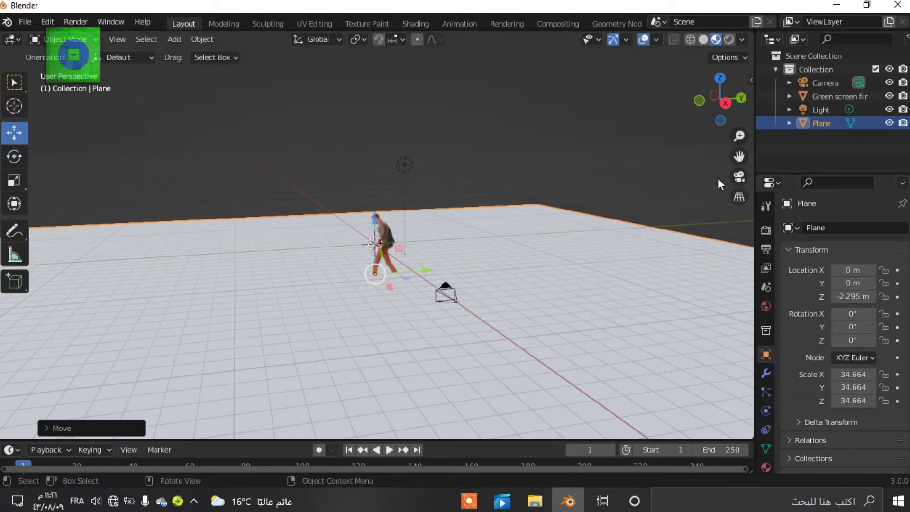
click(738, 176)
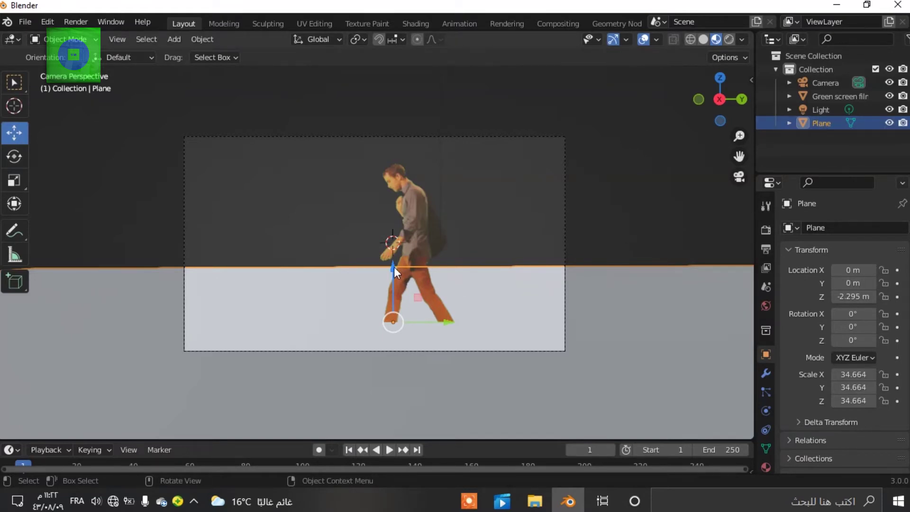
drag(393, 268, 368, 277)
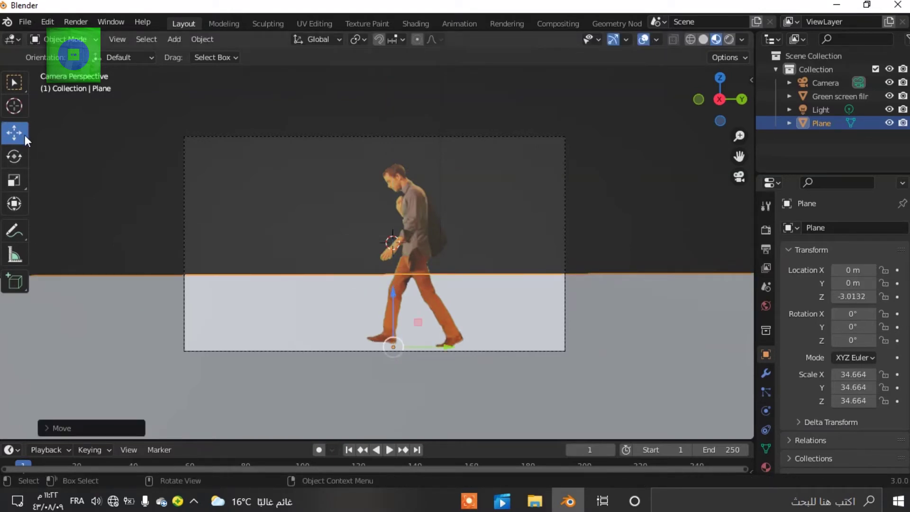
mouse_move(391, 297)
mouse_down()
mouse_move(384, 306)
mouse_move(396, 284)
mouse_move(398, 302)
mouse_up()
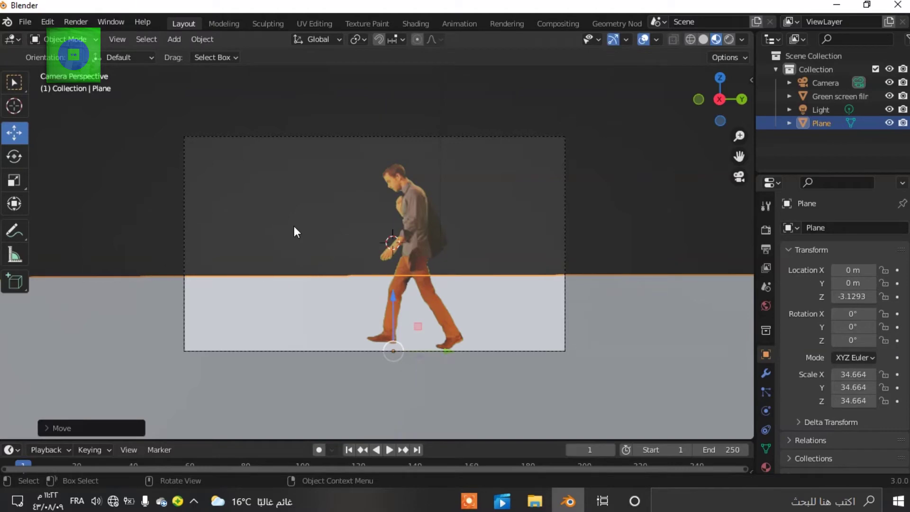
- Add a second mesh plane at the world origin, to serve as a backdrop for the walking man
middle_drag(167, 226, 214, 258)
middle_drag(317, 258, 343, 256)
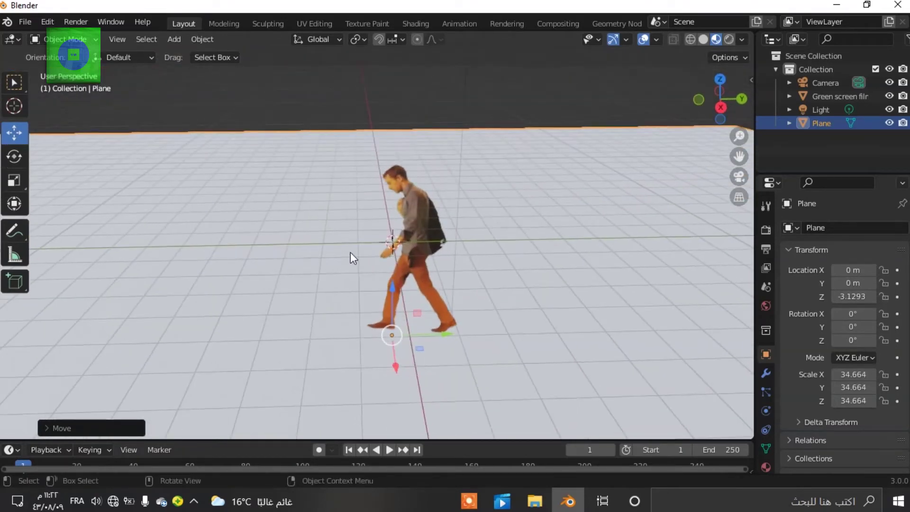
mouse_move(356, 222)
middle_down()
mouse_move(429, 218)
mouse_move(450, 201)
mouse_move(524, 203)
mouse_move(470, 227)
mouse_move(363, 207)
mouse_move(347, 194)
mouse_move(362, 210)
middle_up()
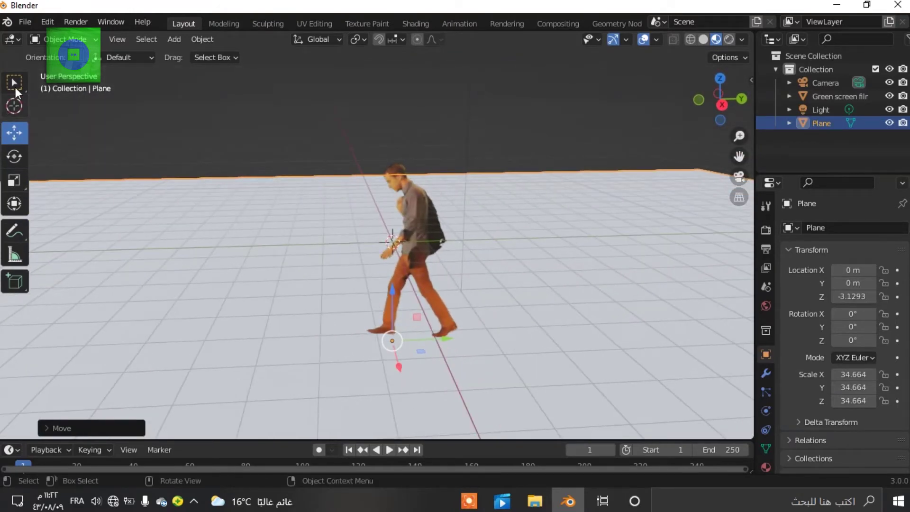
click(177, 39)
mouse_move(178, 53)
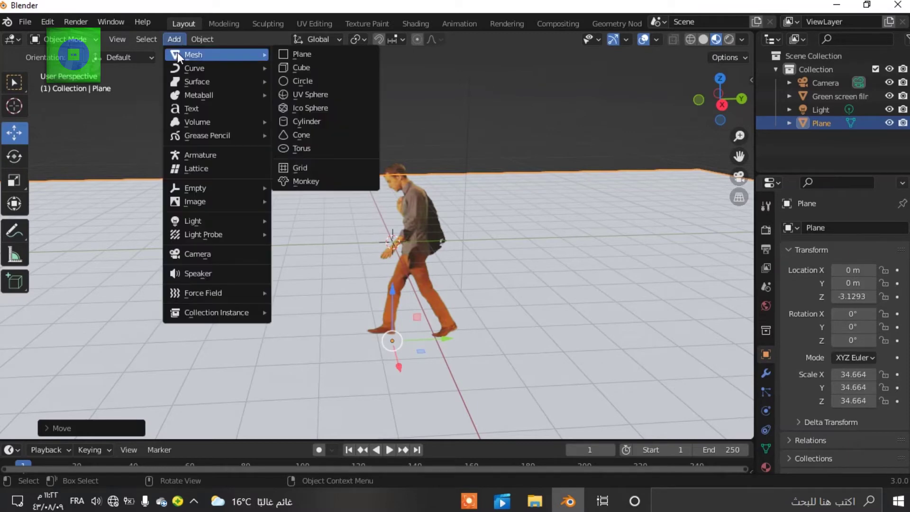
click(290, 55)
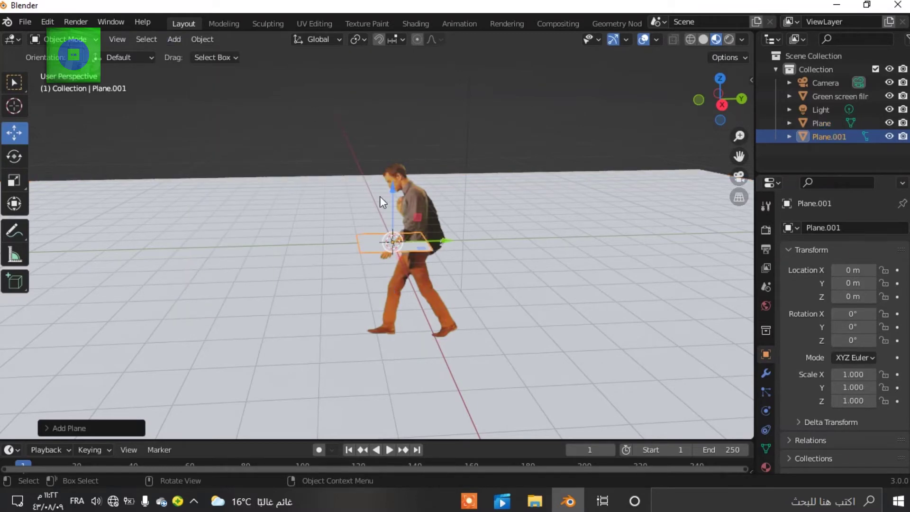
- Rotate the new plane about the Y axis to about 94.6° so that it stands upright
middle_drag(368, 234, 39, 158)
click(21, 155)
drag(418, 211, 435, 301)
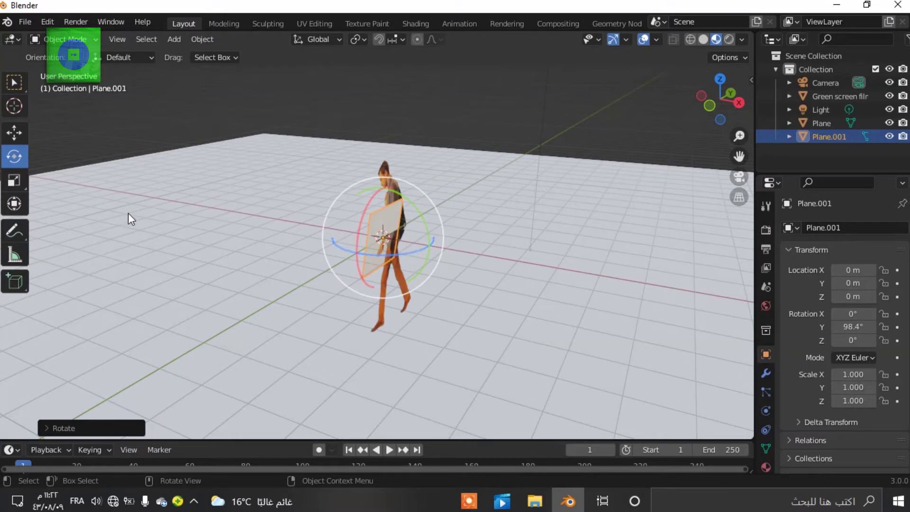
drag(422, 218, 420, 213)
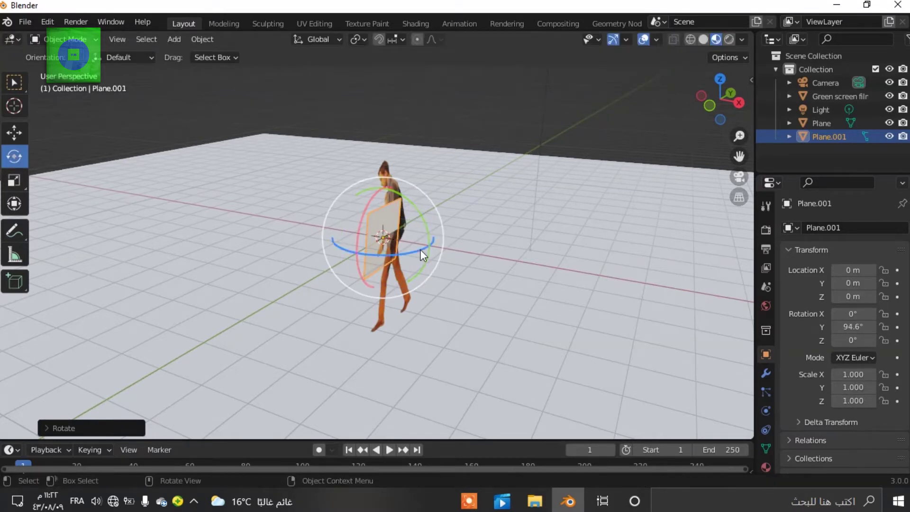
- Move the upright plane behind the man to about -11.042 m on X and scale it uniformly to about 67.810
middle_drag(471, 272, 497, 256)
click(14, 133)
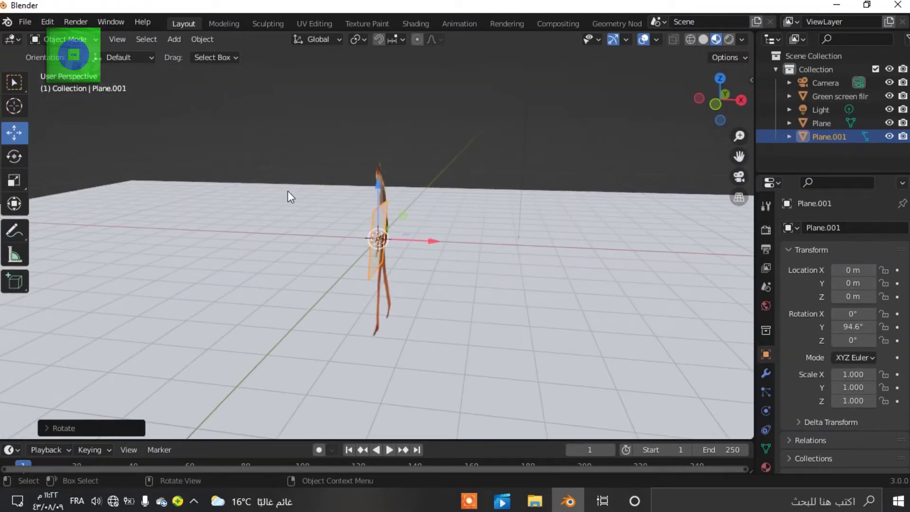
drag(434, 240, 104, 217)
middle_drag(274, 228, 202, 232)
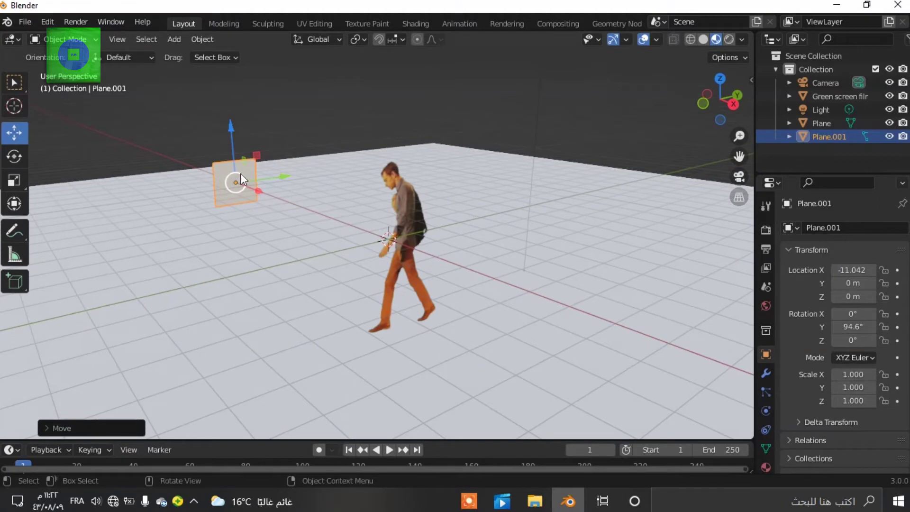
key(s)
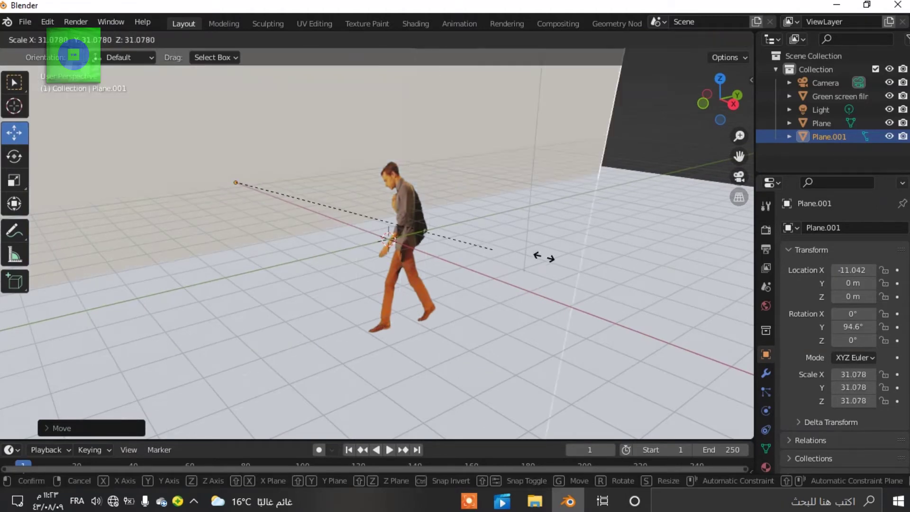
click(31, 345)
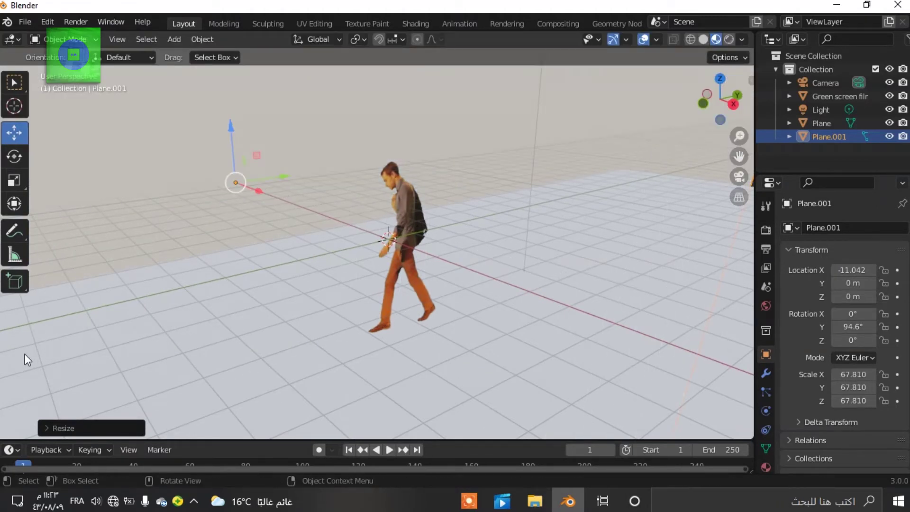
- Enlarge the upright backdrop plane uniformly to a scale of about 324.726
click(473, 374)
middle_drag(475, 379, 517, 344)
middle_drag(565, 324, 575, 335)
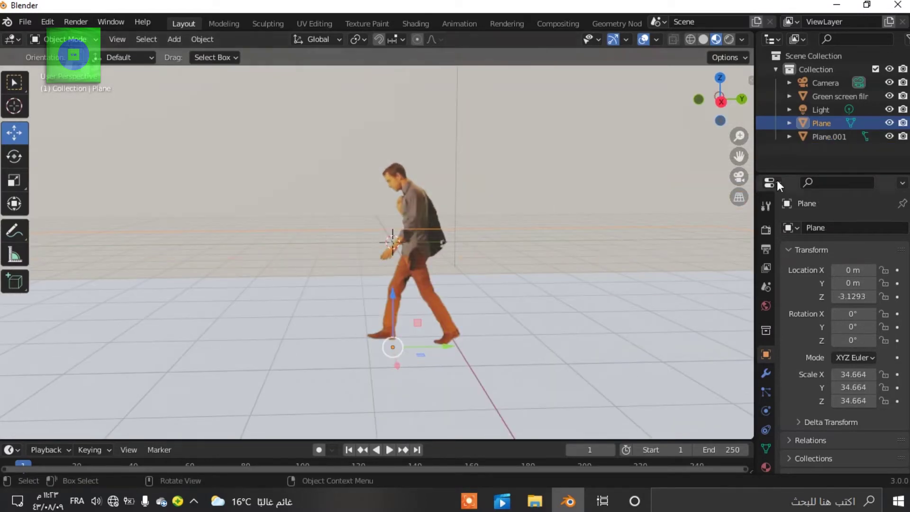
drag(739, 136, 739, 302)
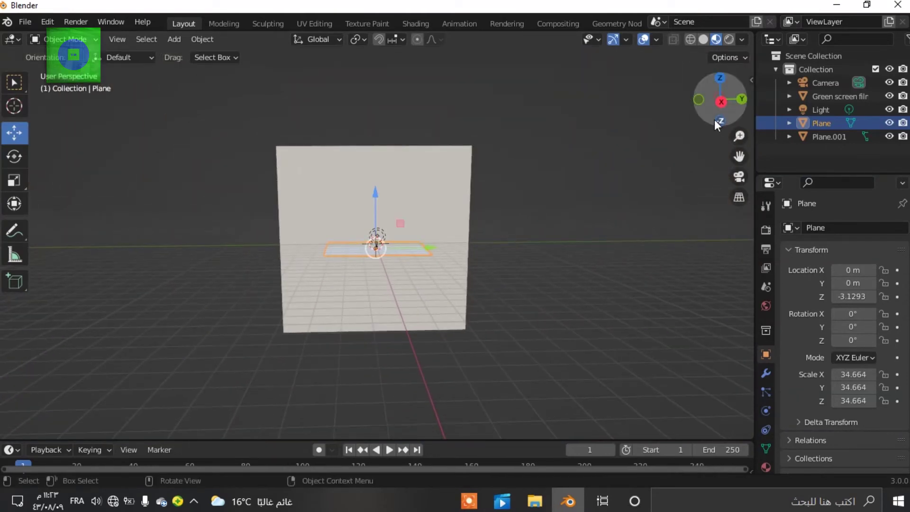
click(425, 190)
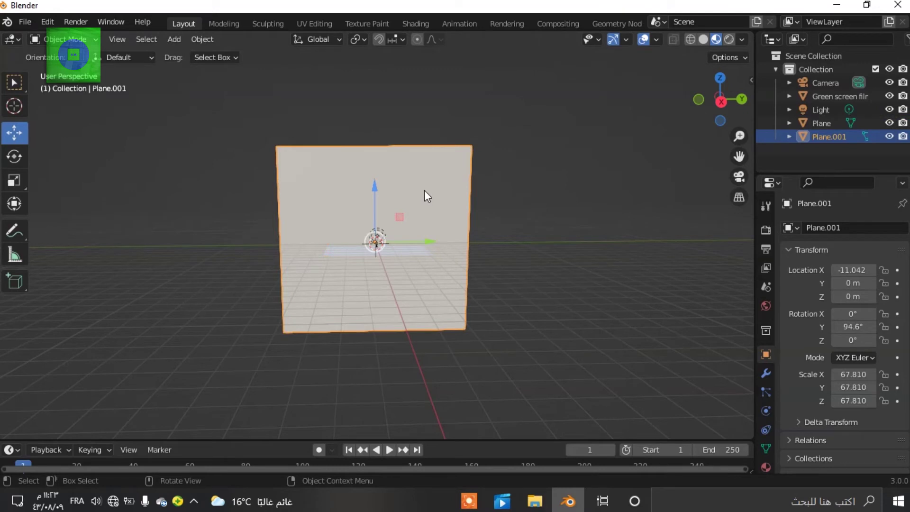
key(s)
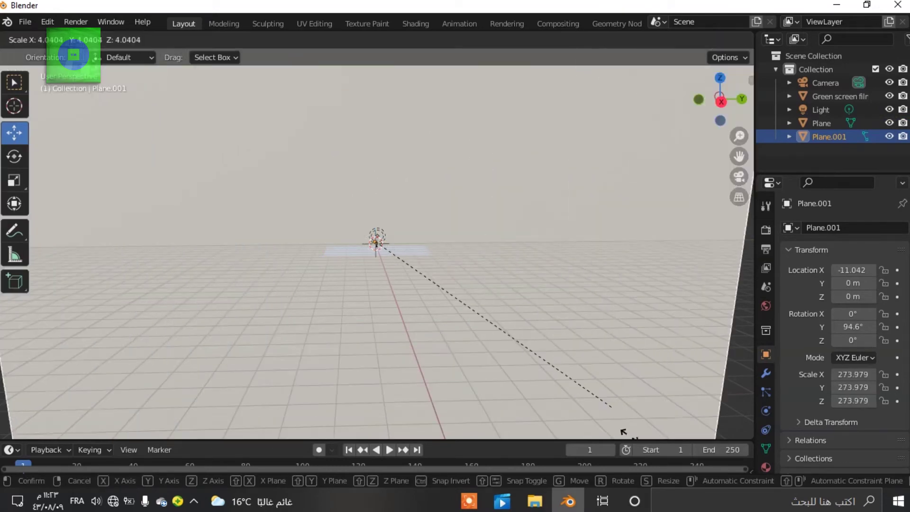
click(649, 60)
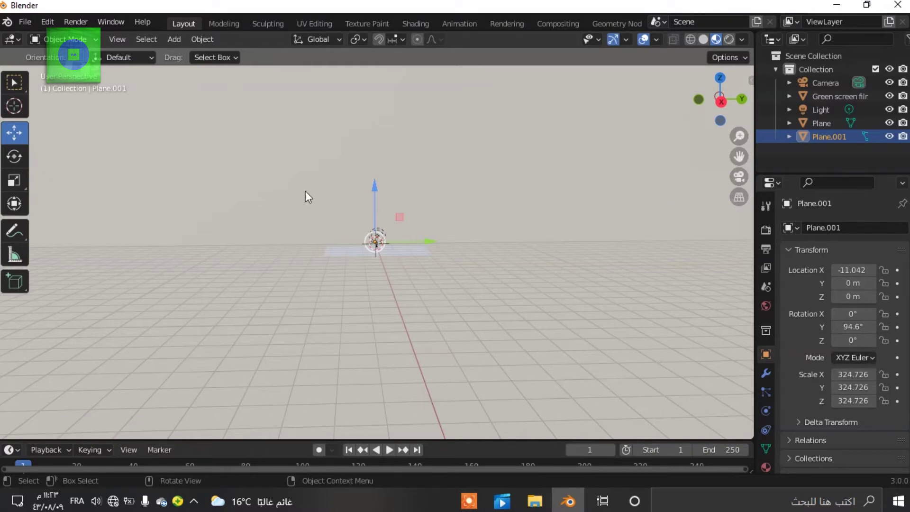
- Scale the ground plane uniformly to about 341.145 so that it extends across the backdrop
click(15, 83)
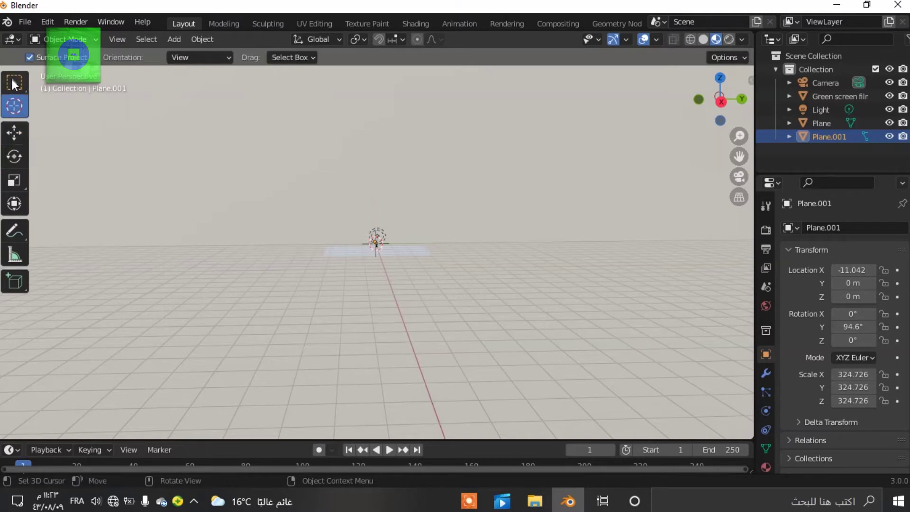
mouse_move(738, 133)
mouse_down()
mouse_move(738, 180)
mouse_move(738, 132)
mouse_up()
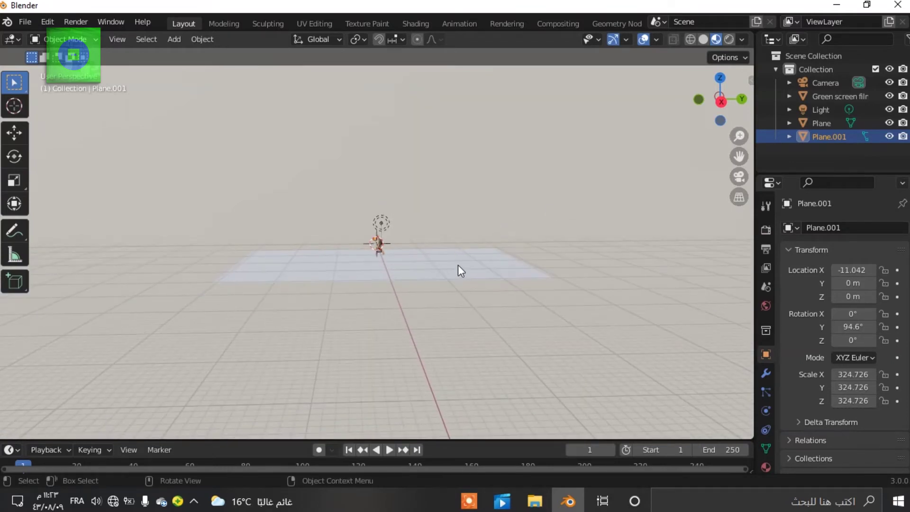
click(460, 266)
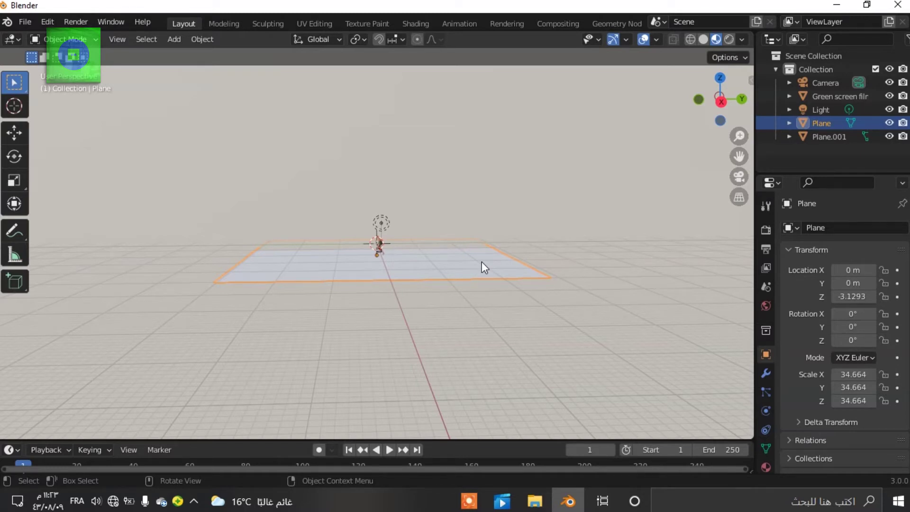
key(s)
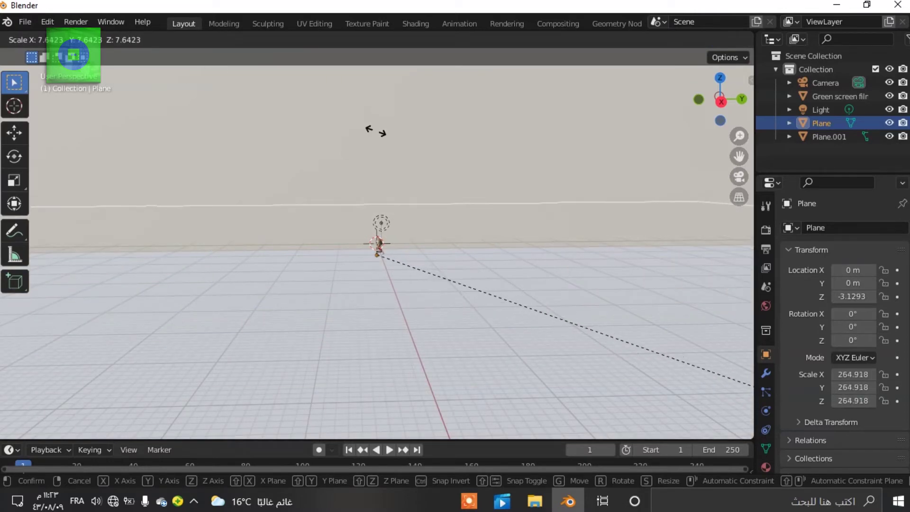
click(587, 219)
scroll(377, 251, down, 5)
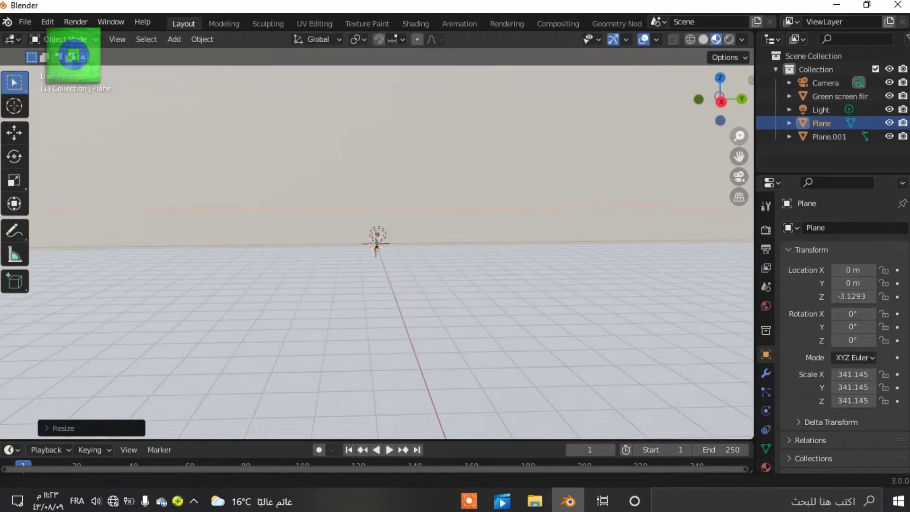
scroll(376, 251, up, 5)
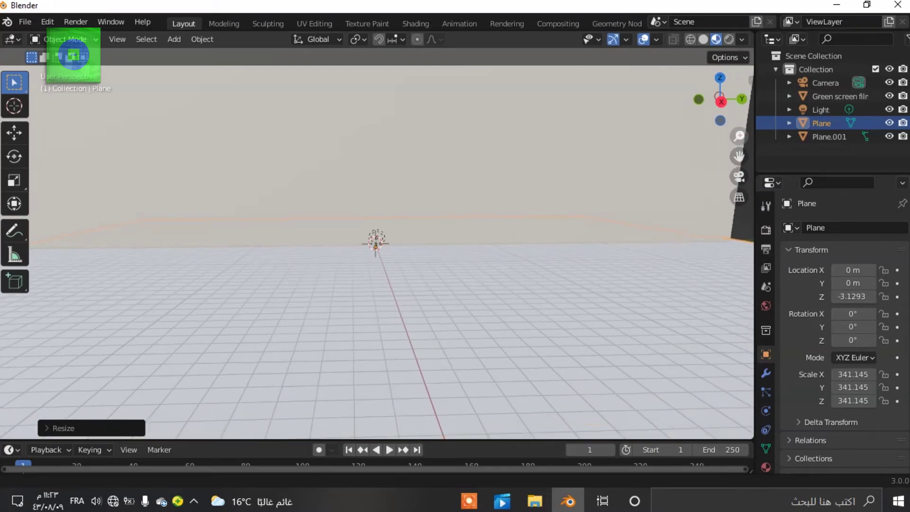
scroll(376, 246, up, 6)
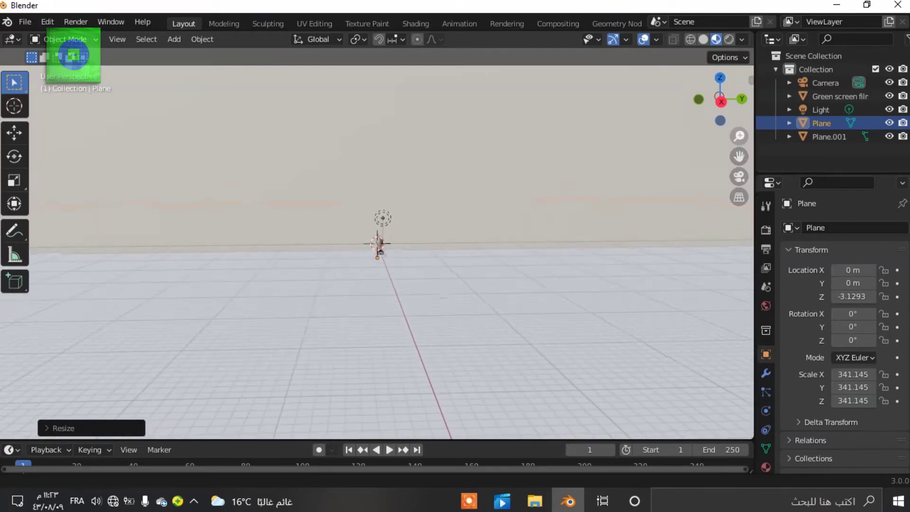
scroll(376, 246, up, 3)
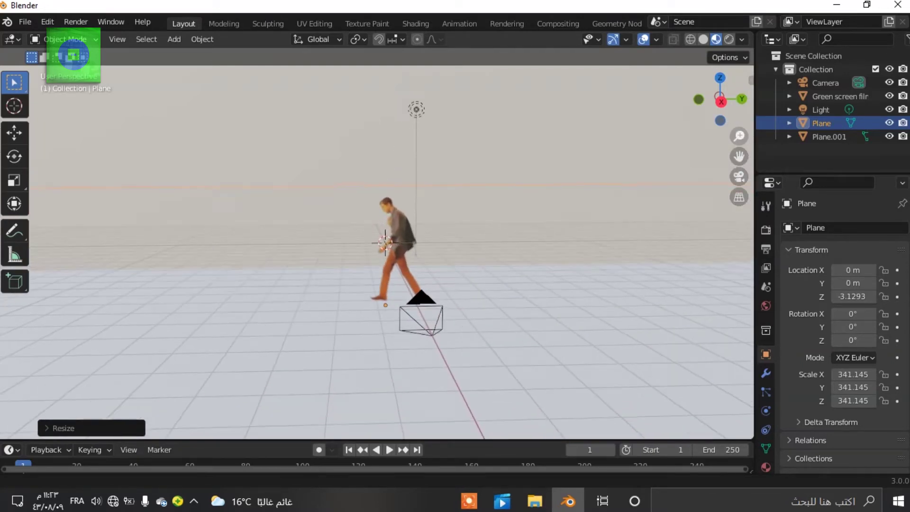
scroll(376, 247, up, 1)
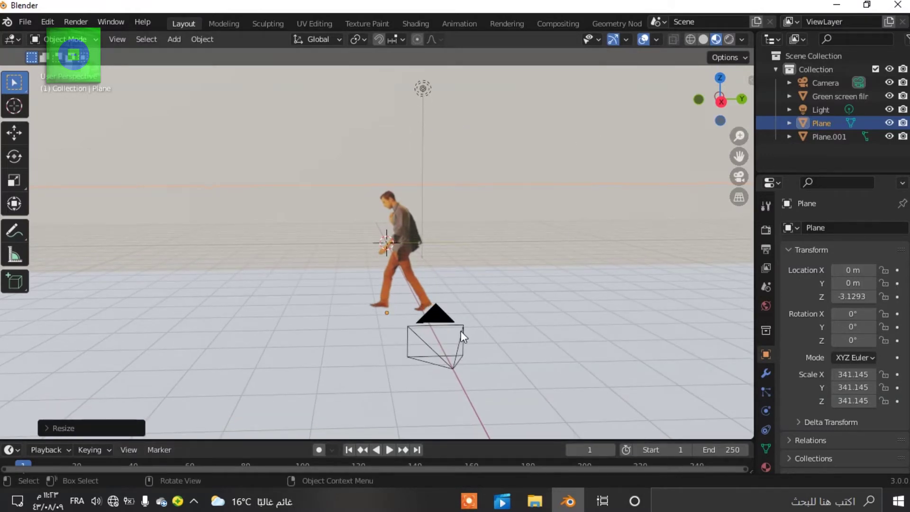
- Switch the viewport to rendered shading and inspect the lighting and shadow on the ground around the man from several angles
click(527, 232)
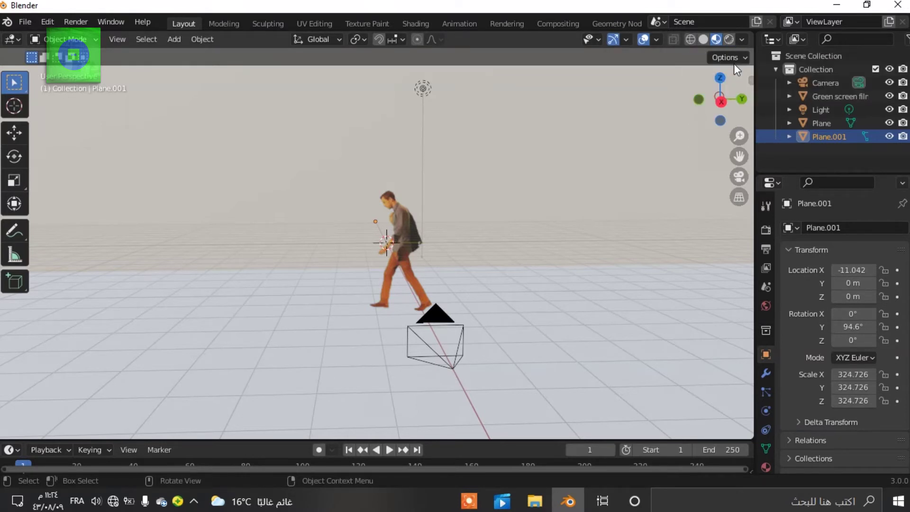
click(726, 39)
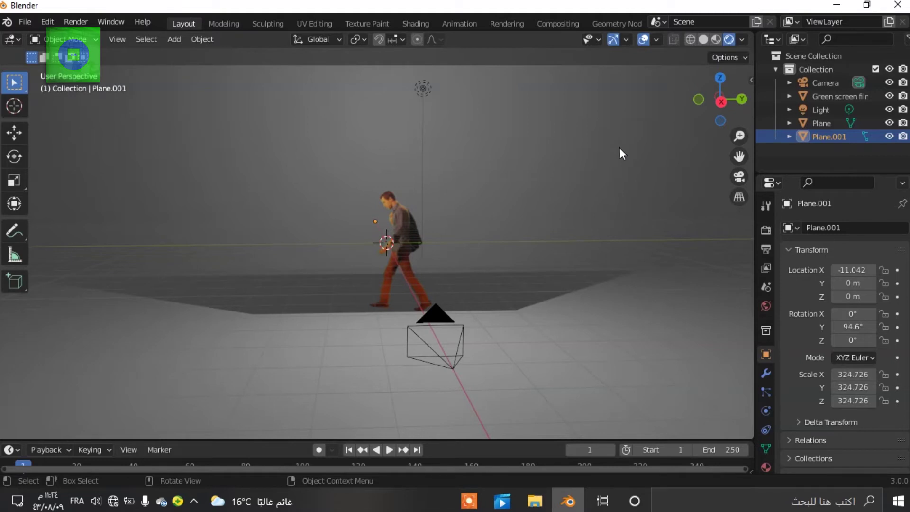
middle_drag(535, 235, 474, 255)
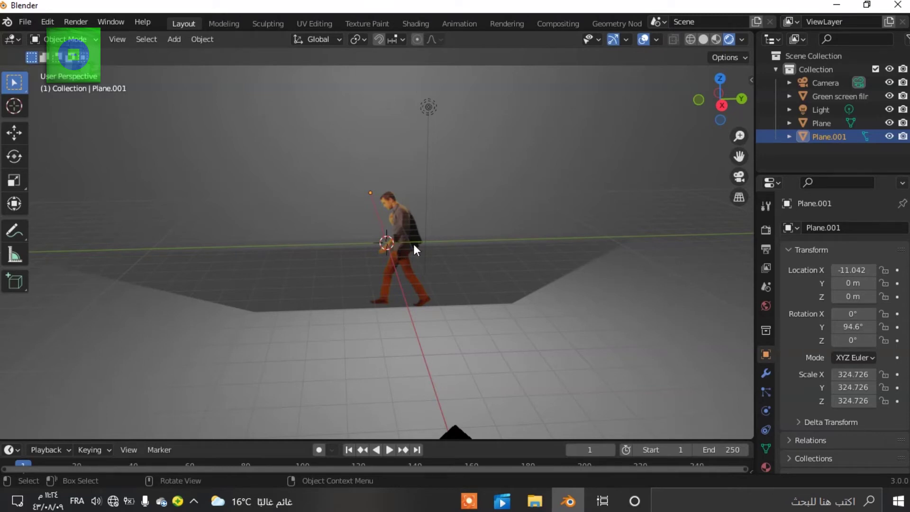
middle_drag(416, 203, 396, 254)
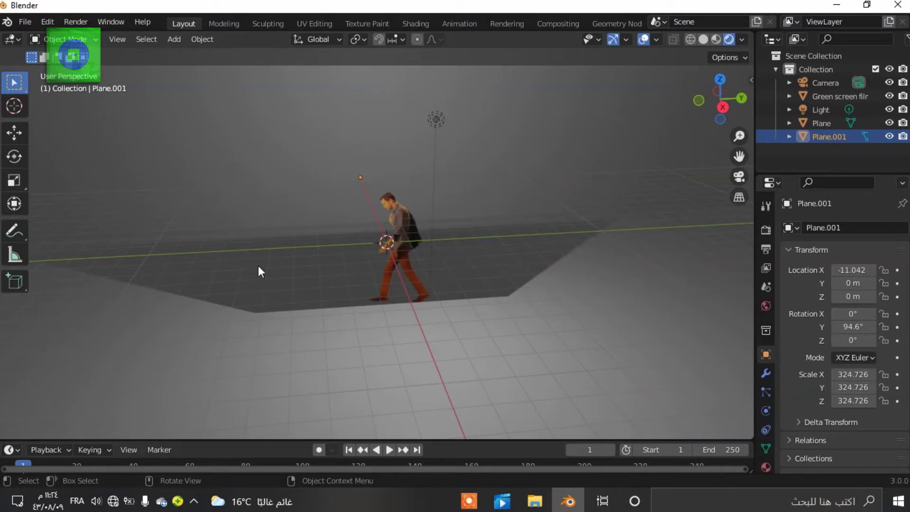
middle_drag(455, 221, 591, 254)
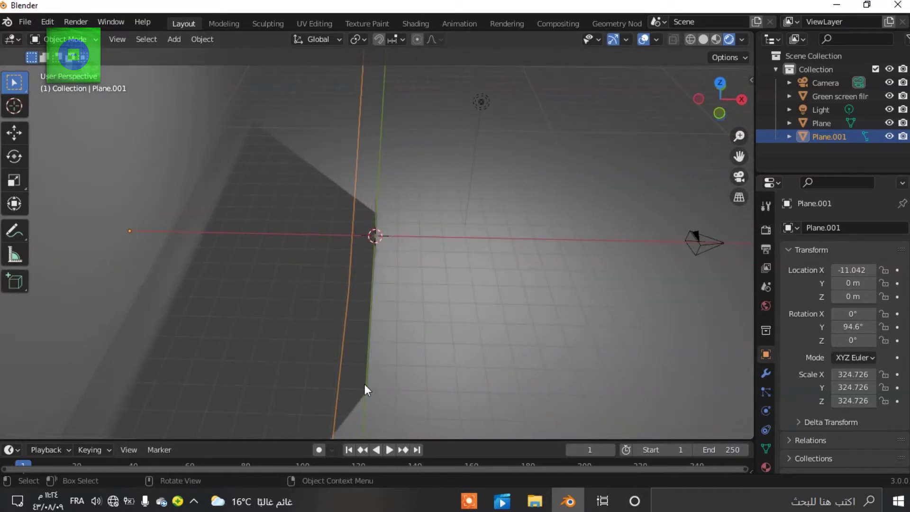
middle_drag(467, 273, 417, 241)
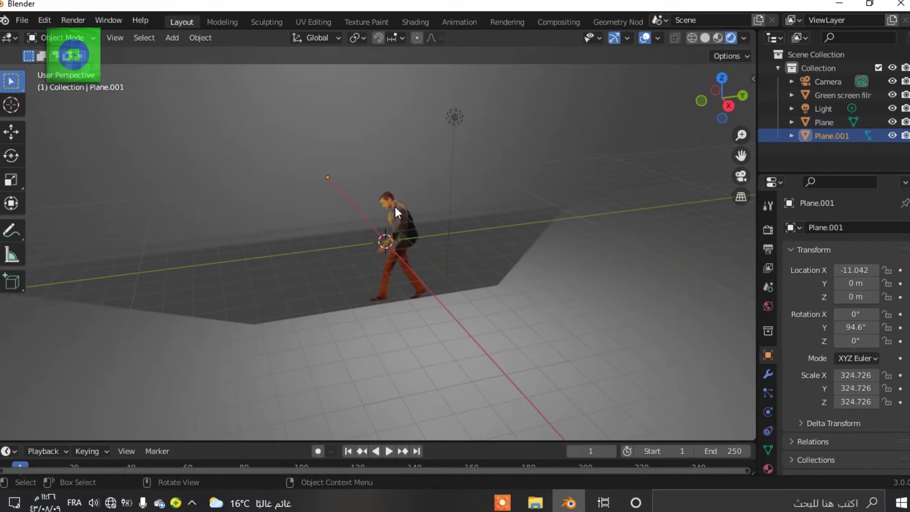
middle_drag(470, 241, 390, 261)
middle_drag(473, 261, 473, 288)
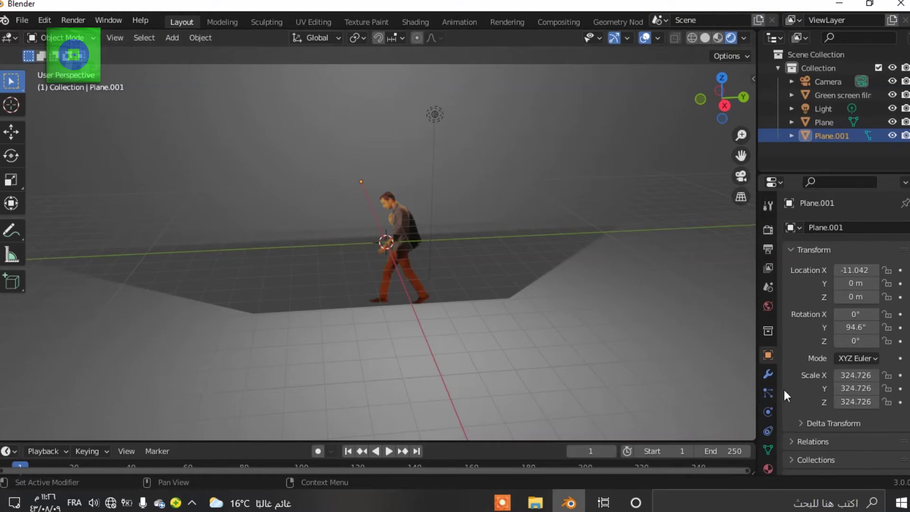
- Set the world background strength to 0 to remove the ambient lighting
click(766, 306)
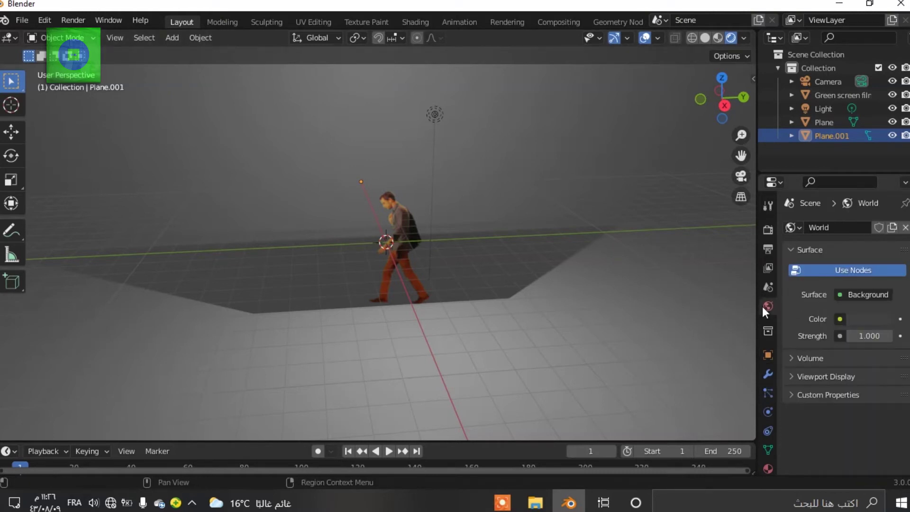
click(871, 319)
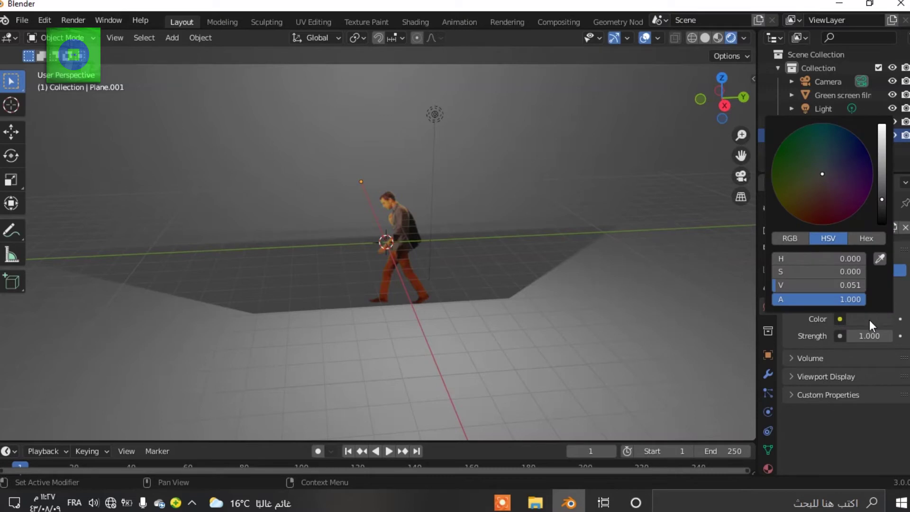
click(877, 358)
click(865, 336)
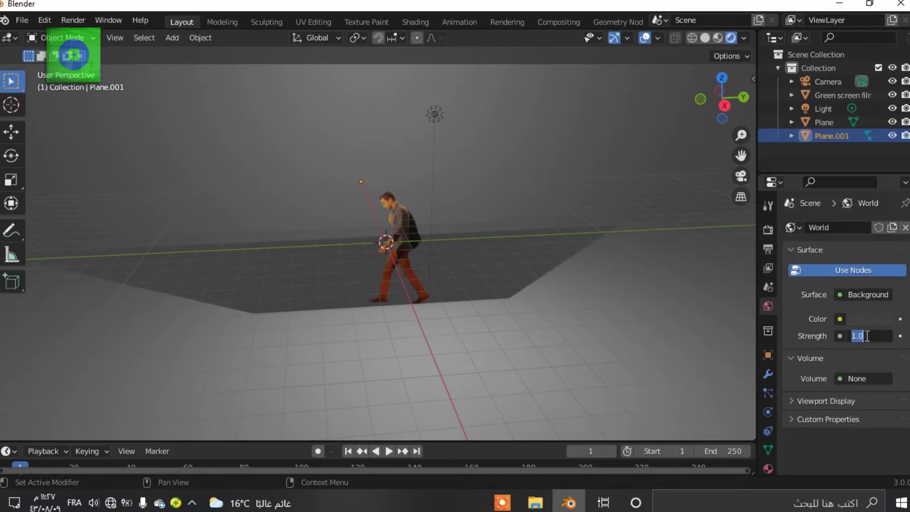
text(0)
key(Return)
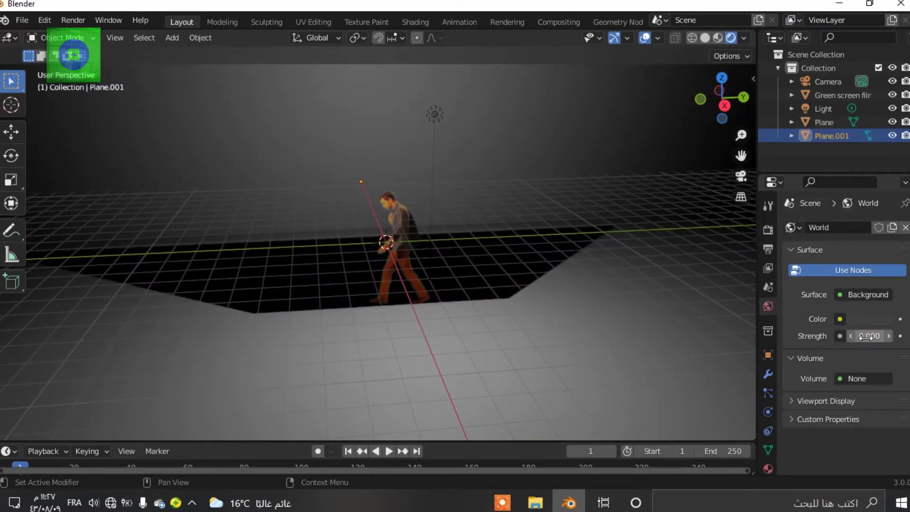
- Raise the world background strength to 15.6 to brighten the ambient lighting of the whole scene
middle_drag(580, 317, 622, 247)
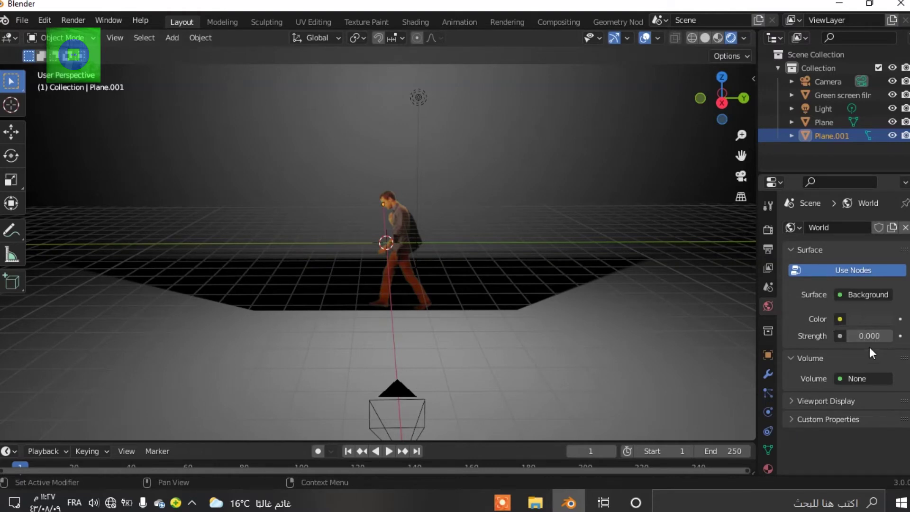
middle_drag(481, 298, 503, 321)
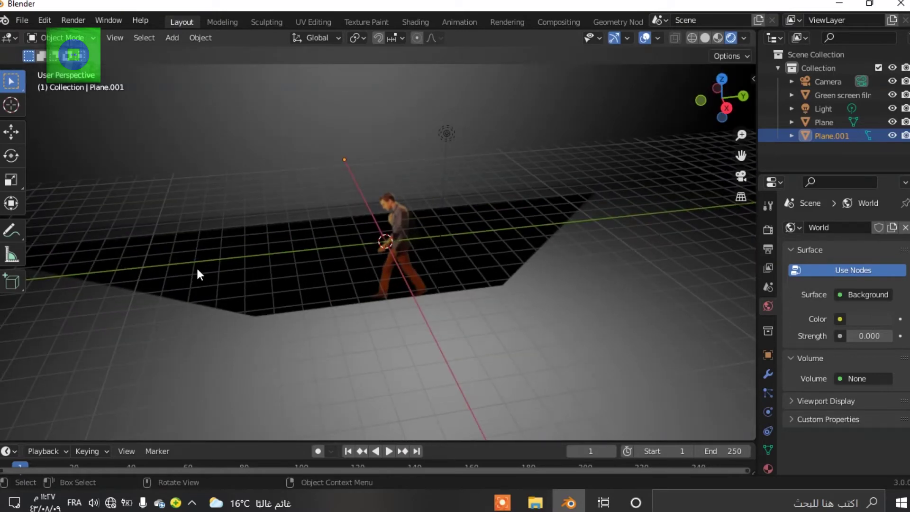
mouse_move(472, 290)
middle_down()
mouse_move(498, 293)
mouse_move(488, 274)
mouse_move(471, 293)
middle_up()
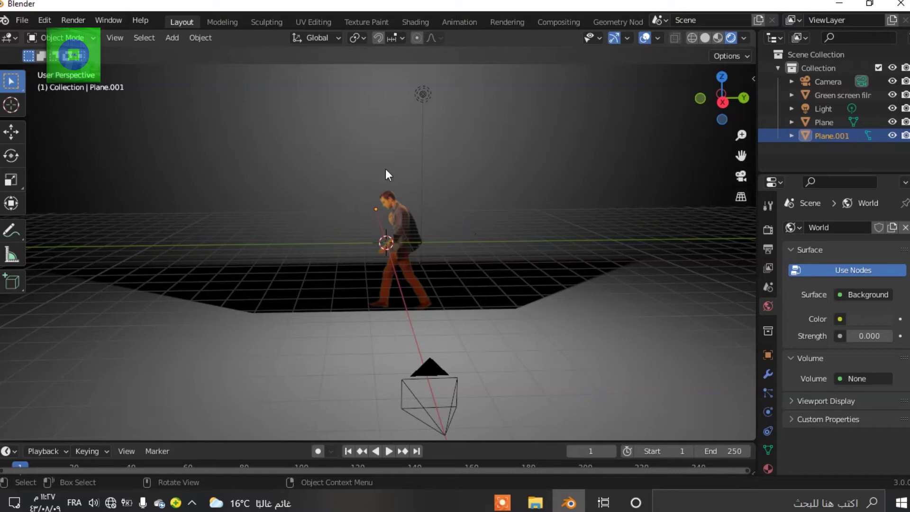
click(869, 336)
text(6.5)
key(Return)
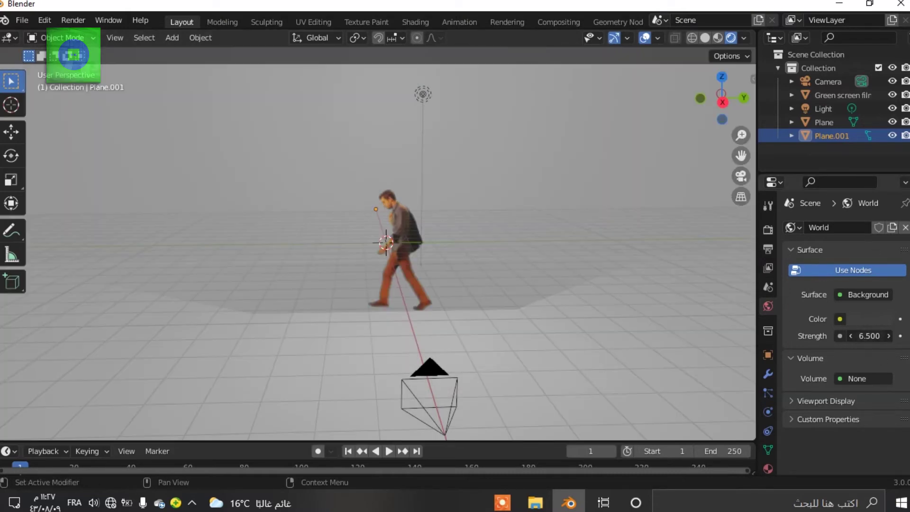
drag(868, 336, 885, 335)
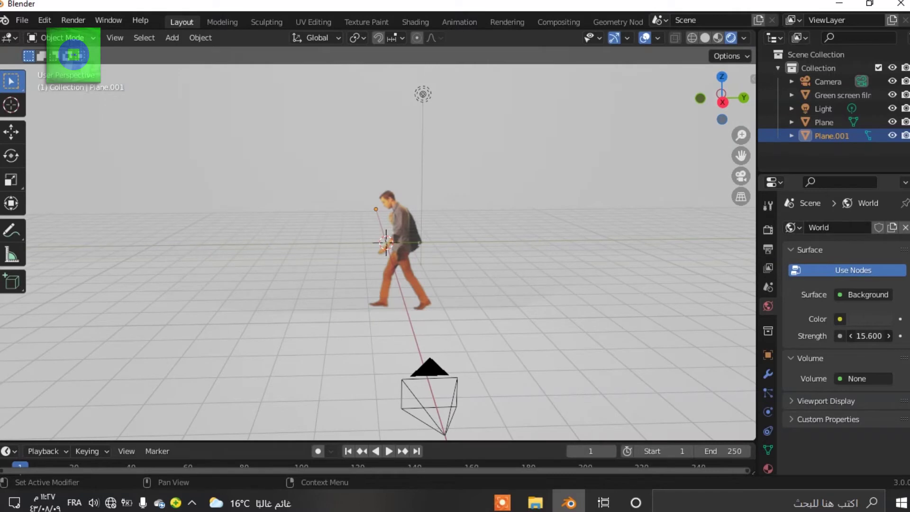
- Set the power of the point light above the man to 10000 W
click(423, 94)
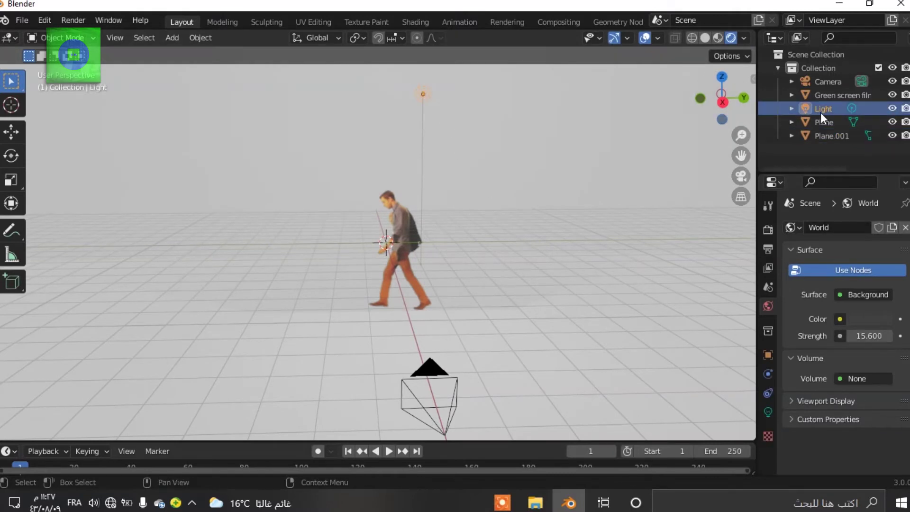
click(771, 410)
click(860, 320)
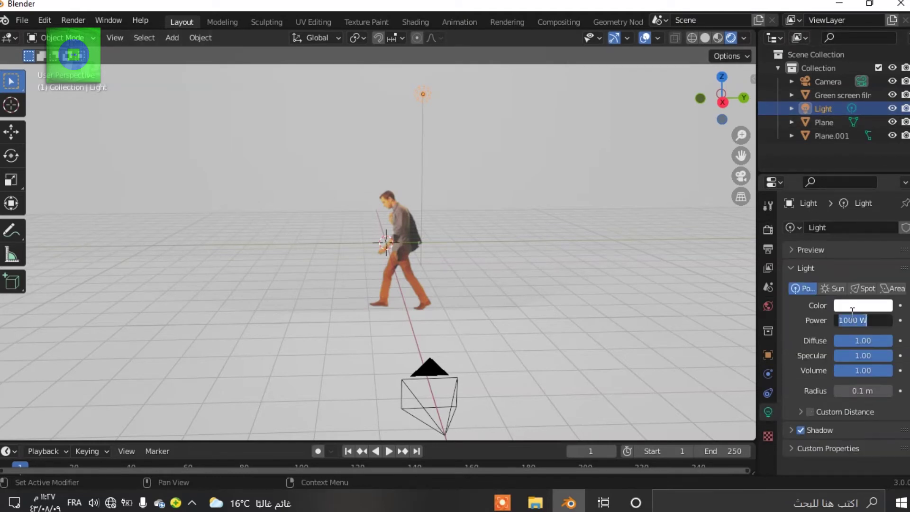
text(10000)
key(Return)
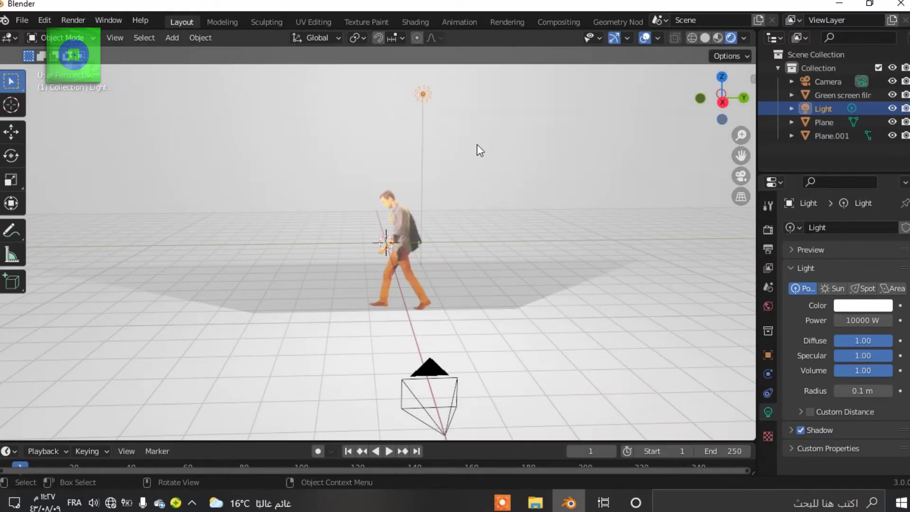
- Raise the point light straight up along the Z axis, high above the man, and check the resulting shadow on the ground
drag(740, 134, 553, 127)
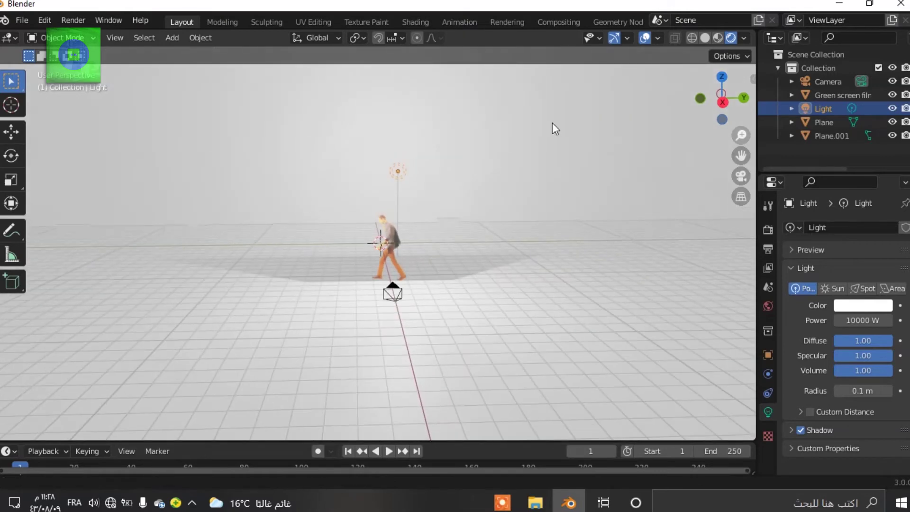
click(399, 166)
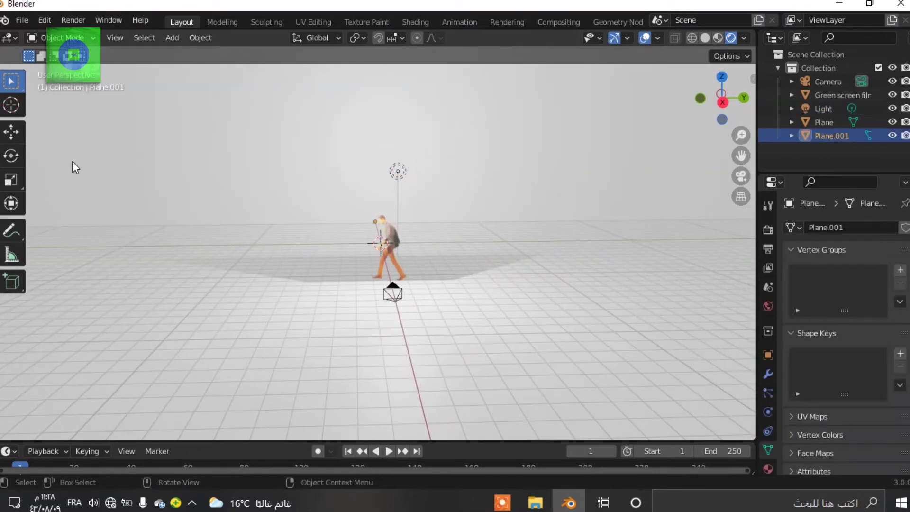
click(18, 133)
middle_drag(457, 181, 530, 192)
click(826, 109)
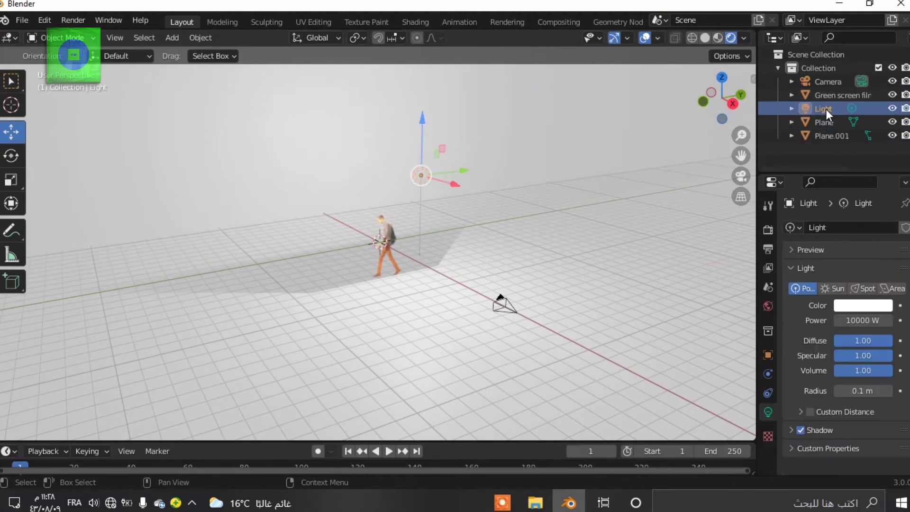
drag(420, 118, 461, 406)
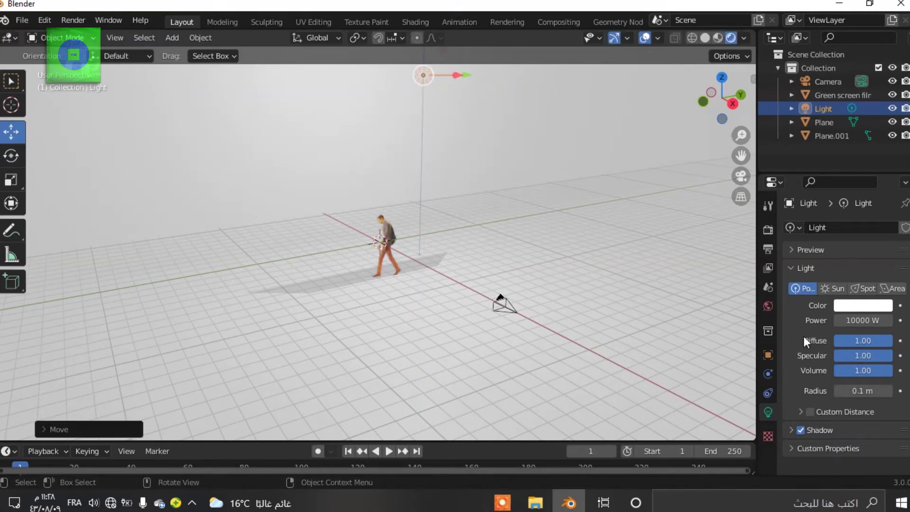
key(KP_3)
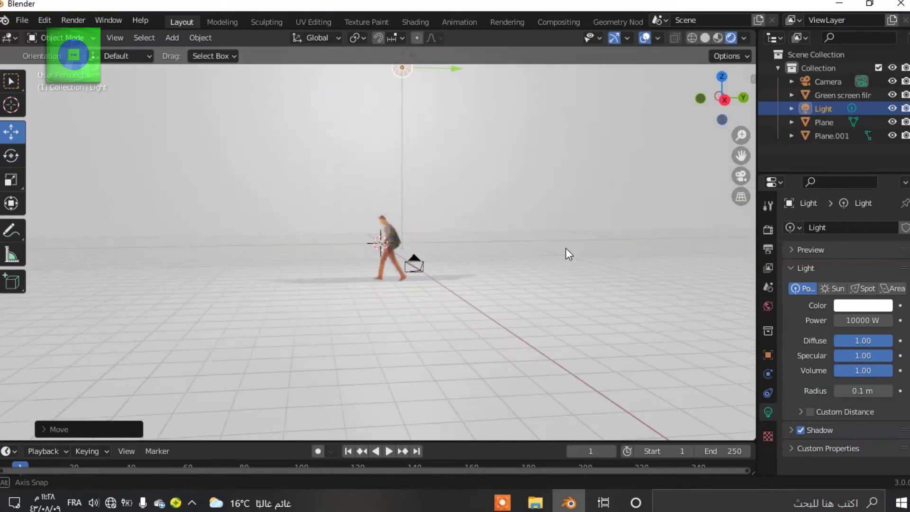
drag(740, 134, 660, 178)
middle_drag(635, 216, 630, 264)
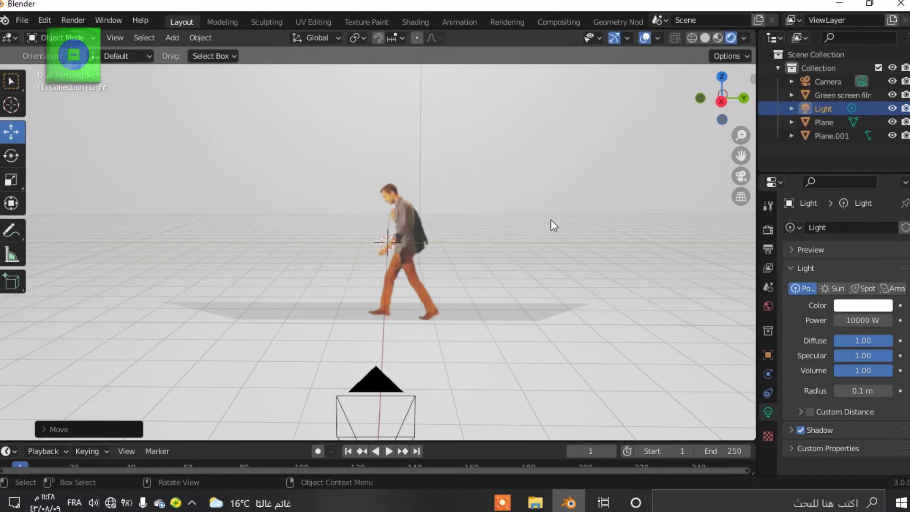
- Select the walking-man image plane and look through its material and modifier settings
click(768, 306)
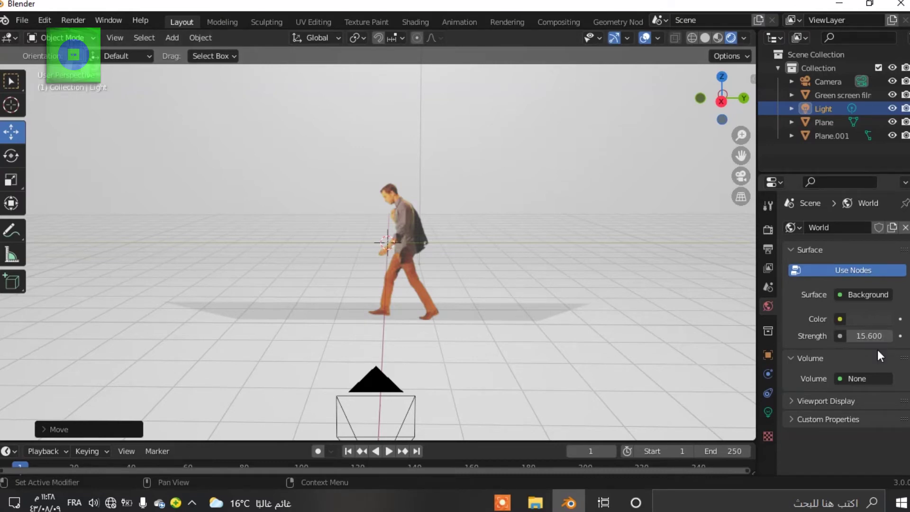
mouse_move(469, 248)
middle_down()
mouse_move(497, 253)
mouse_move(465, 248)
middle_up()
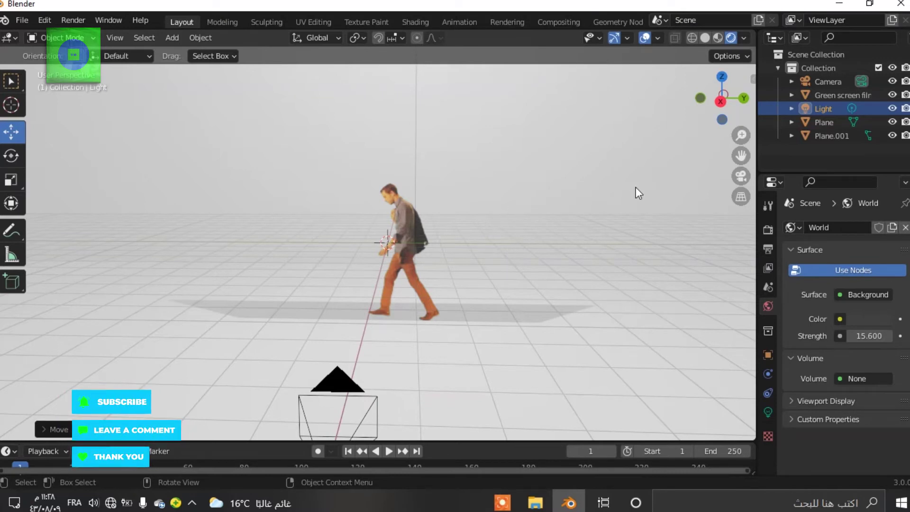
click(402, 271)
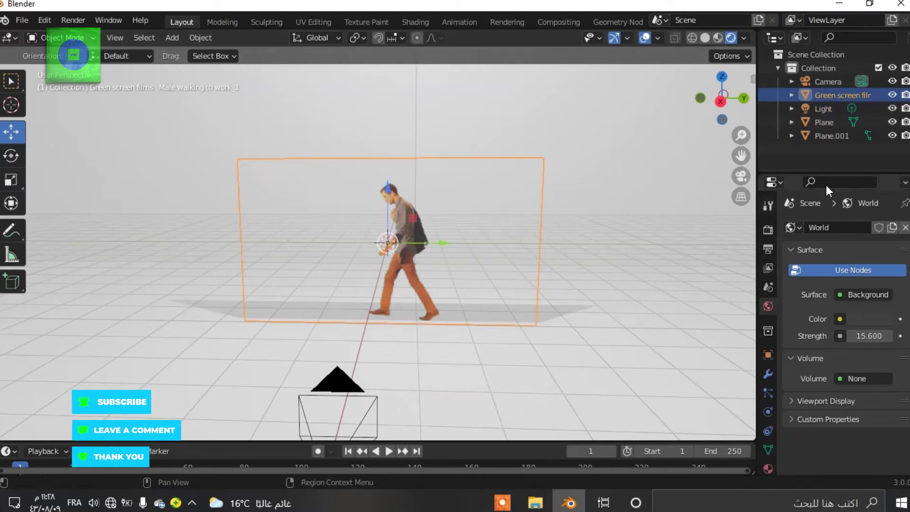
click(399, 261)
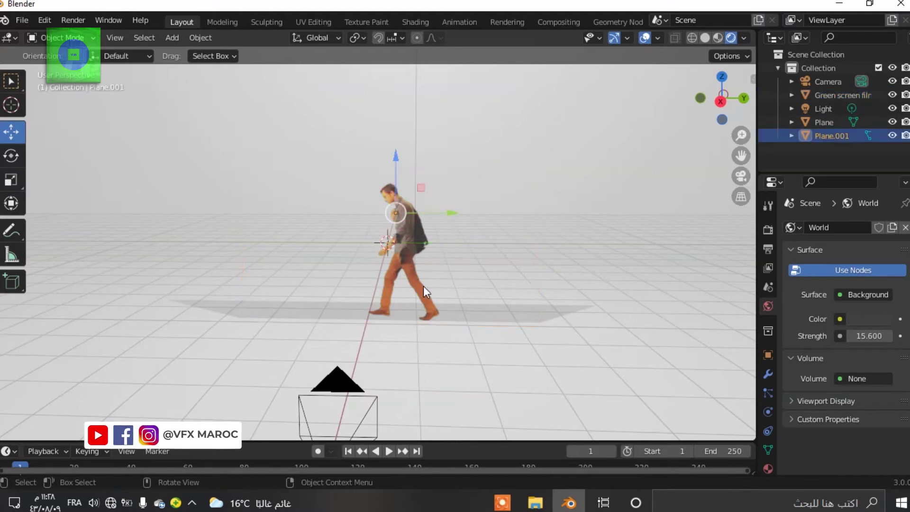
click(396, 275)
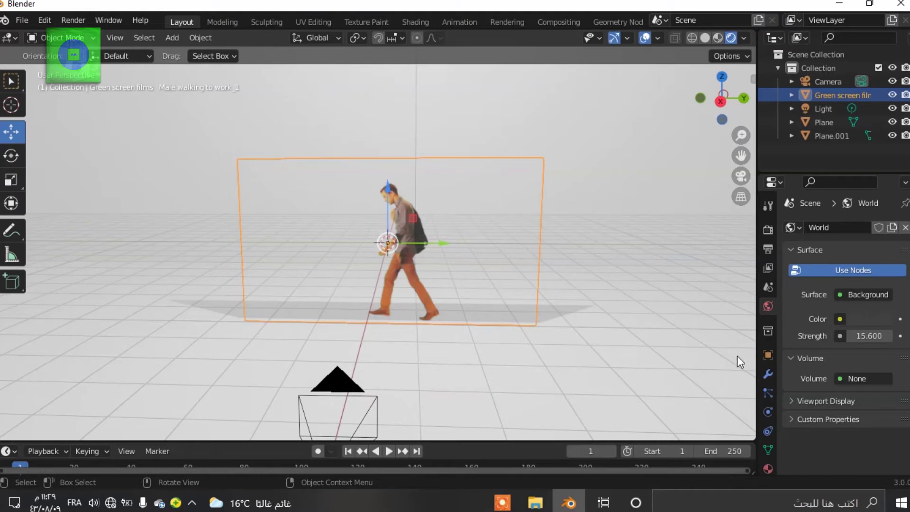
click(768, 468)
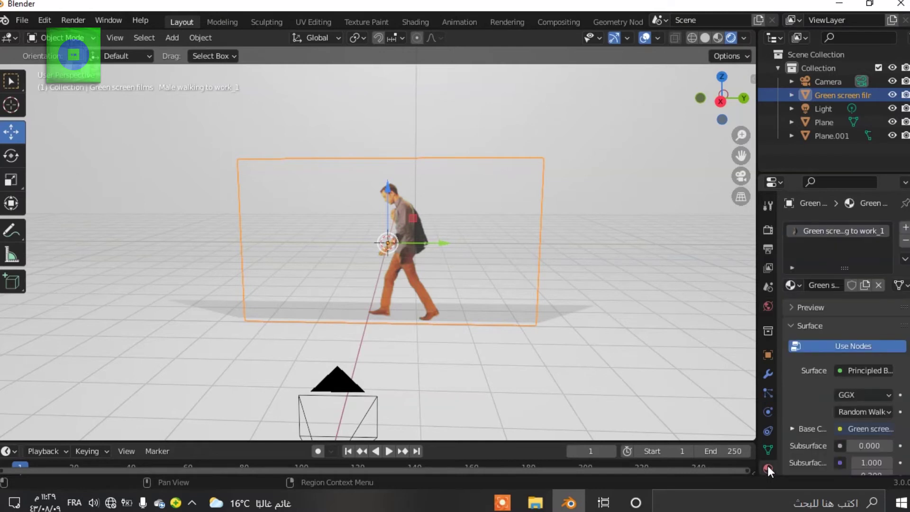
click(768, 370)
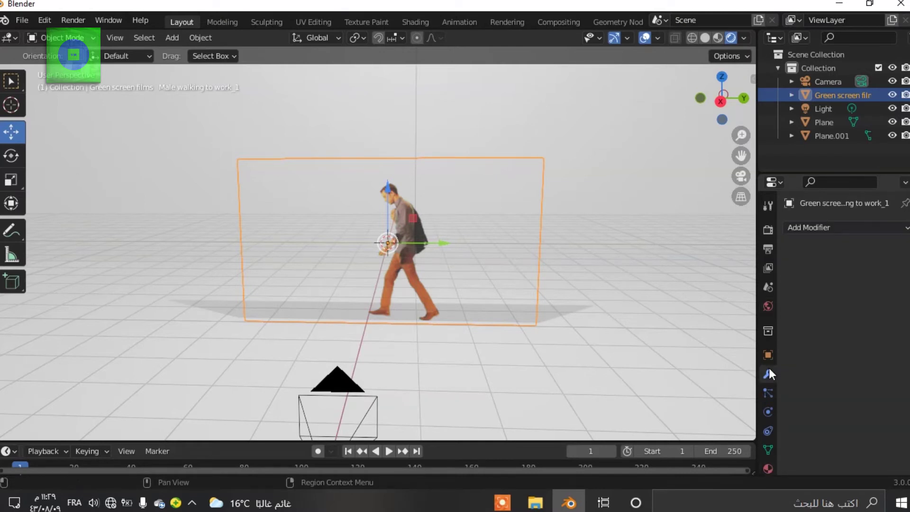
- Set the shadow mode of the walking man plane's material to Alpha Hashed
click(768, 468)
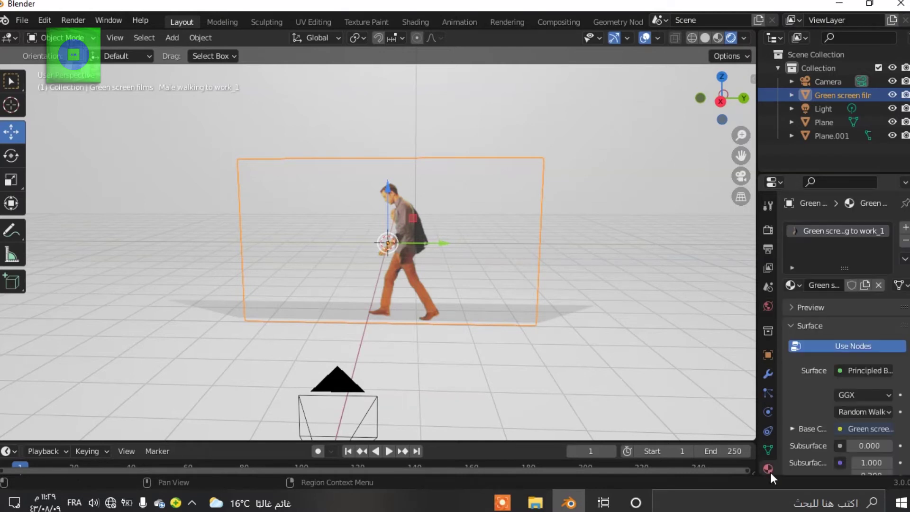
scroll(772, 431, down, 2)
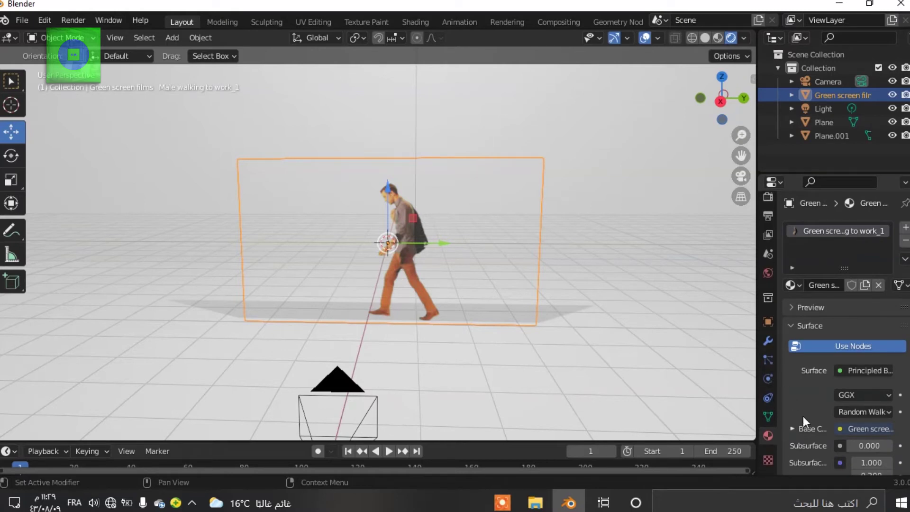
scroll(836, 263, down, 7)
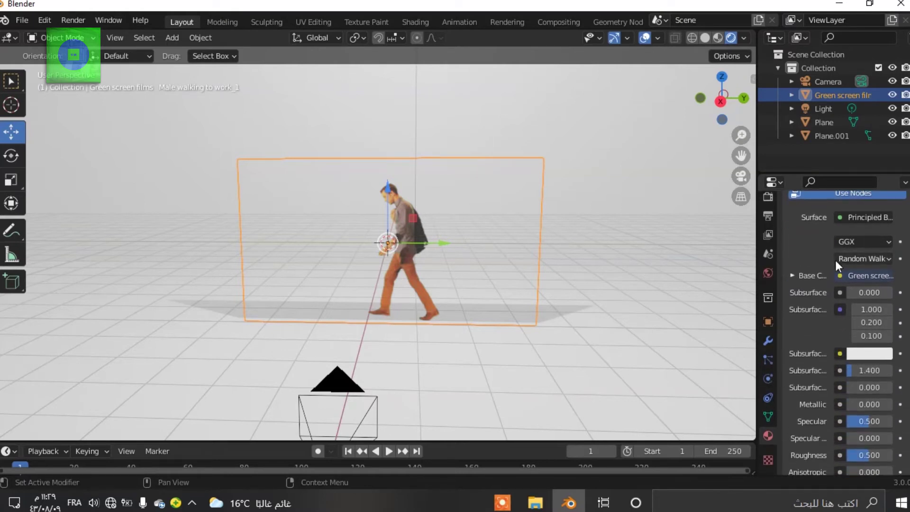
scroll(821, 441, down, 3)
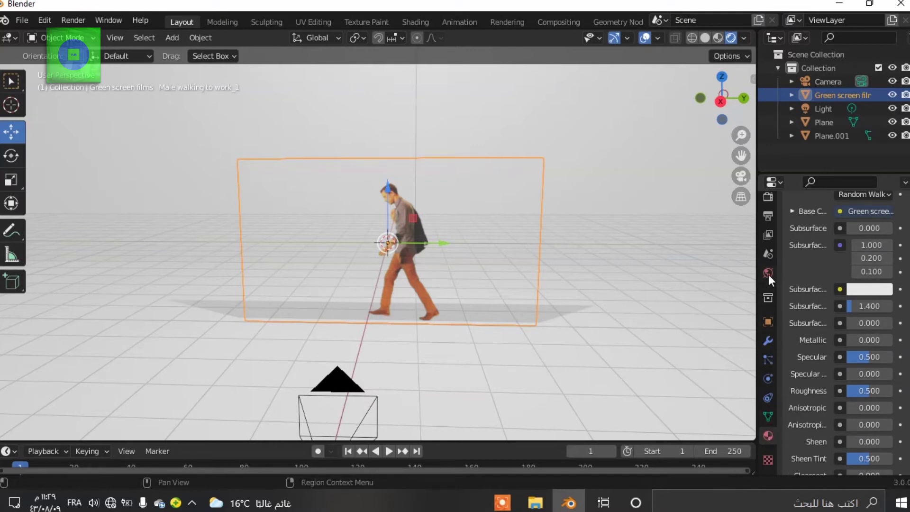
scroll(816, 270, down, 6)
scroll(816, 267, down, 7)
scroll(836, 308, down, 5)
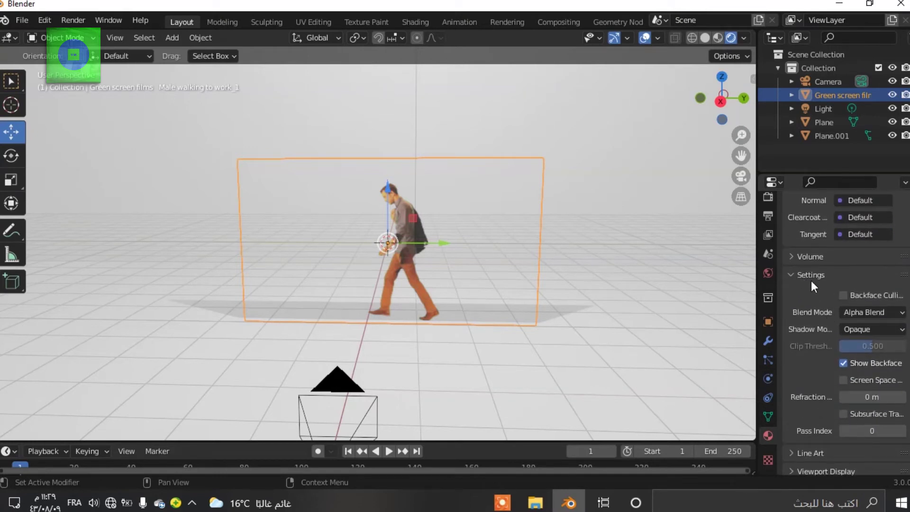
click(877, 312)
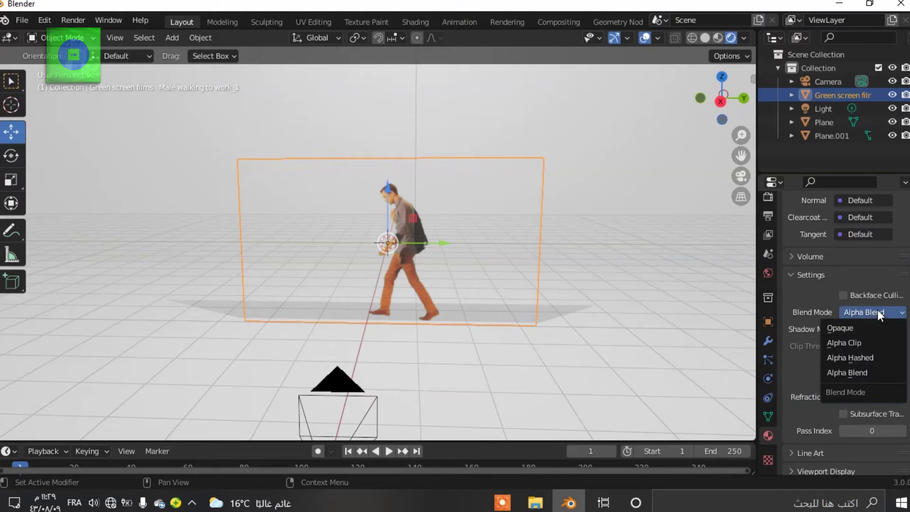
click(877, 311)
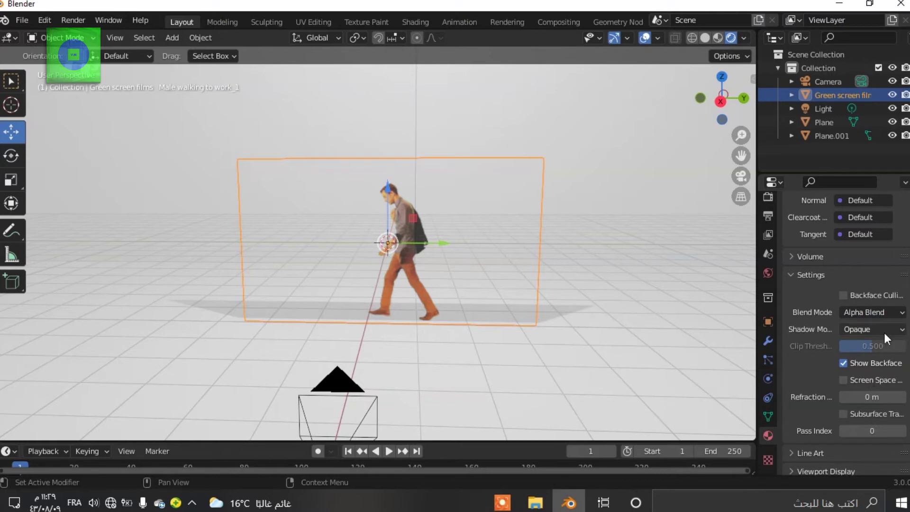
click(883, 331)
click(880, 328)
click(860, 325)
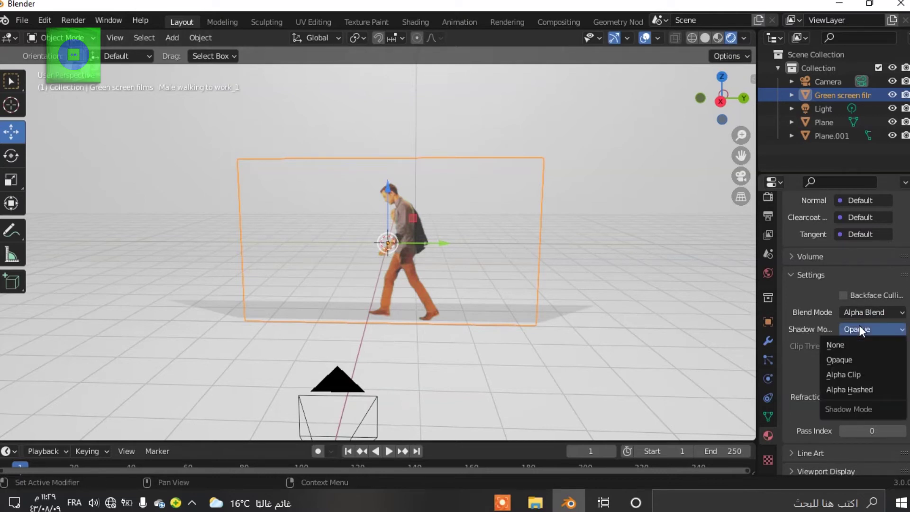
click(846, 390)
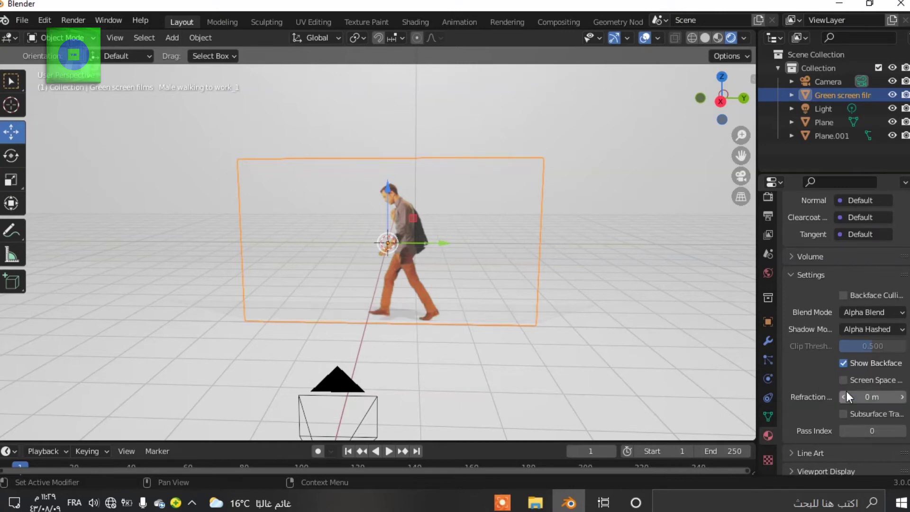
- Lower the point light and shift it about 8 m along the negative Y axis to the front side of the walking man
middle_drag(468, 314, 388, 342)
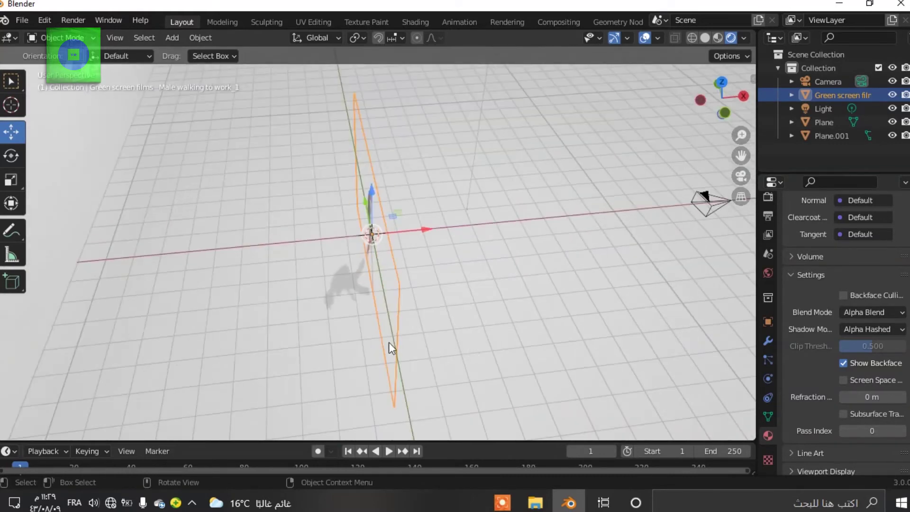
middle_drag(440, 294, 347, 281)
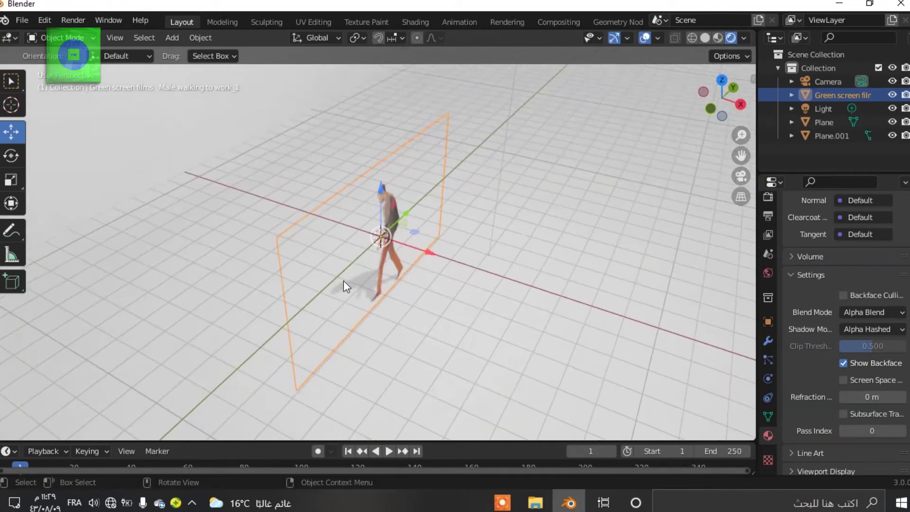
middle_drag(382, 238, 474, 204)
drag(741, 135, 675, 129)
click(427, 95)
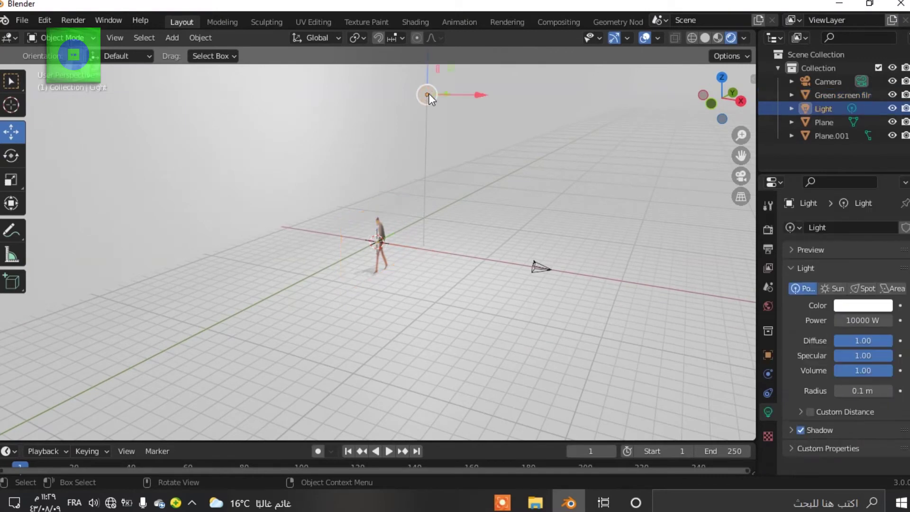
drag(426, 67, 424, 143)
middle_drag(462, 198, 379, 226)
key(g)
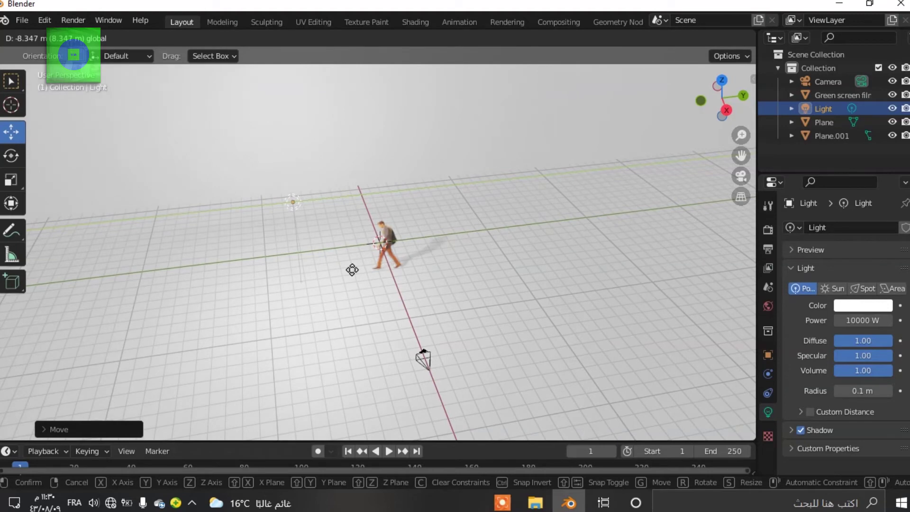
click(359, 303)
- Look through the camera, enlarge the timeline area, play the walking animation and return to frame 0
middle_drag(594, 260, 587, 232)
click(740, 176)
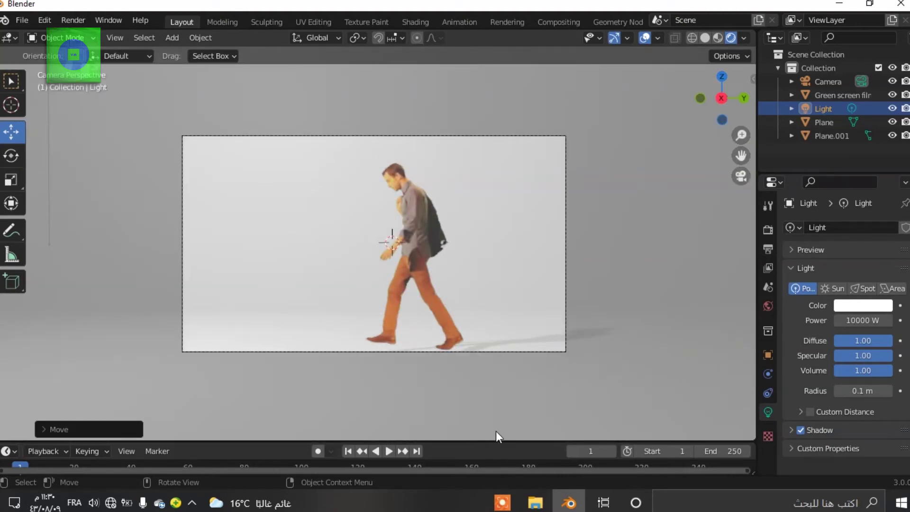
drag(491, 443, 489, 354)
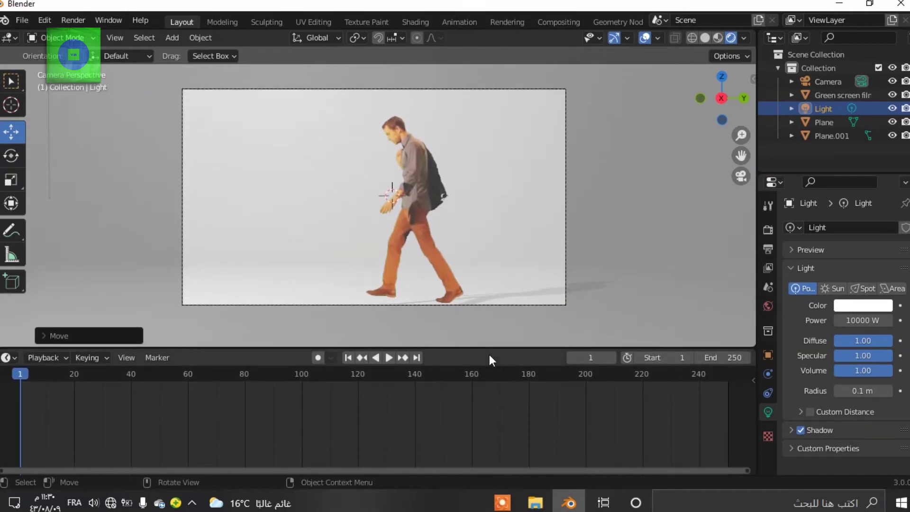
click(388, 357)
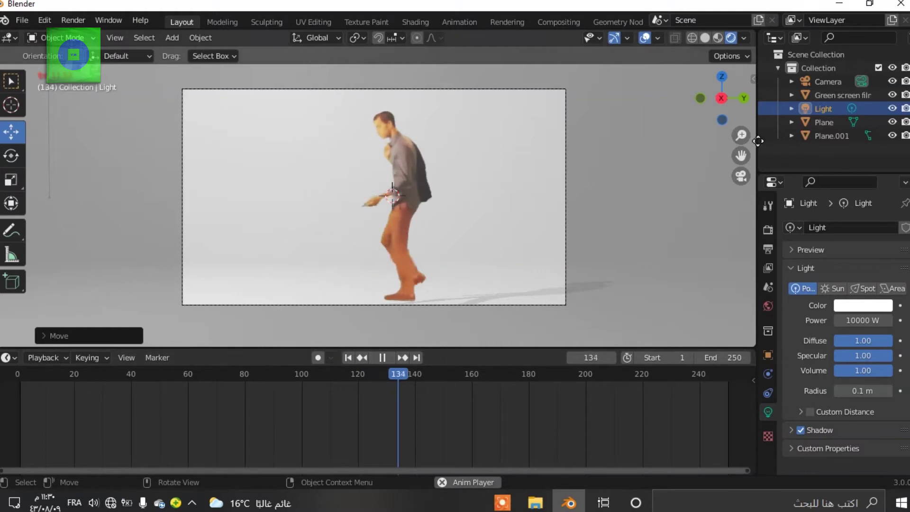
click(387, 359)
drag(331, 383, 8, 396)
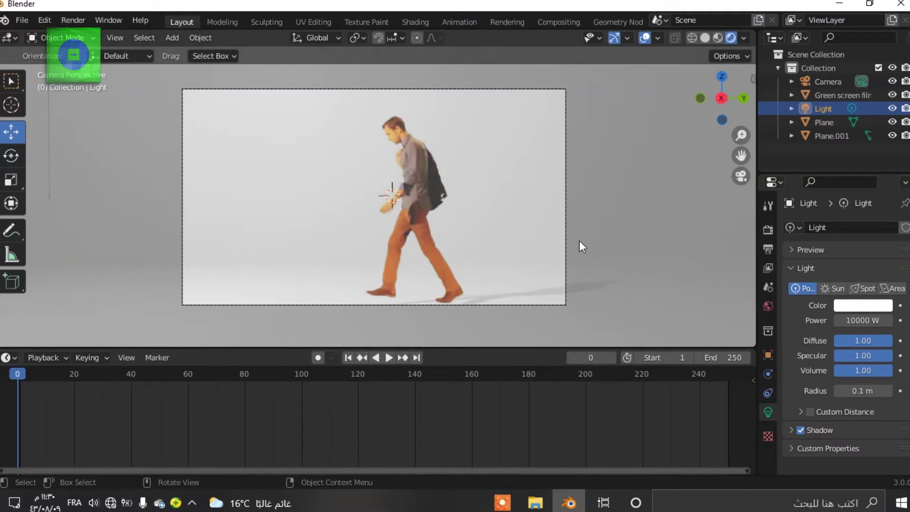
- Replay the walking animation in an enlarged camera view and stop at frame 24
click(390, 357)
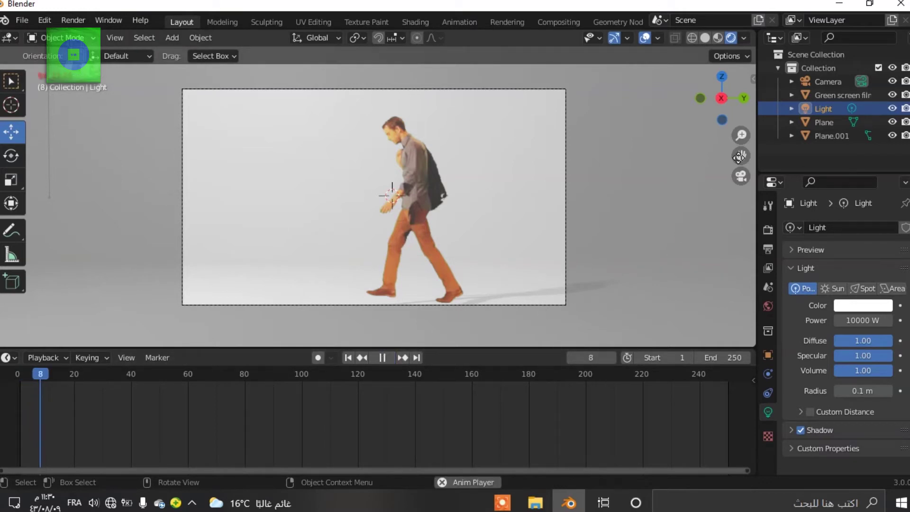
drag(742, 137, 738, 191)
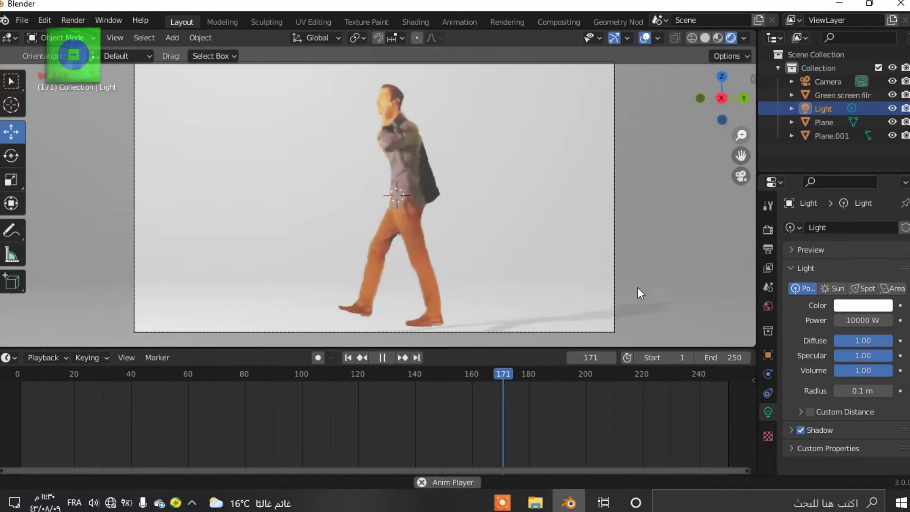
click(380, 357)
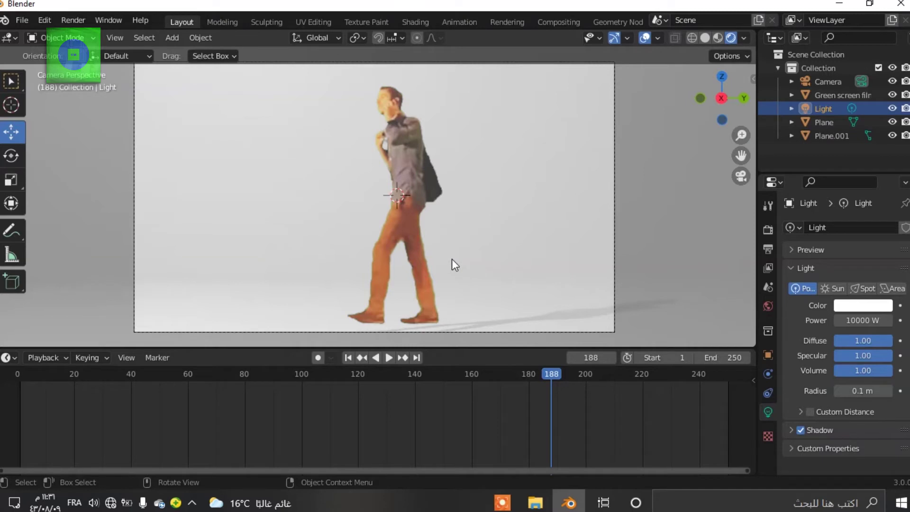
key(space)
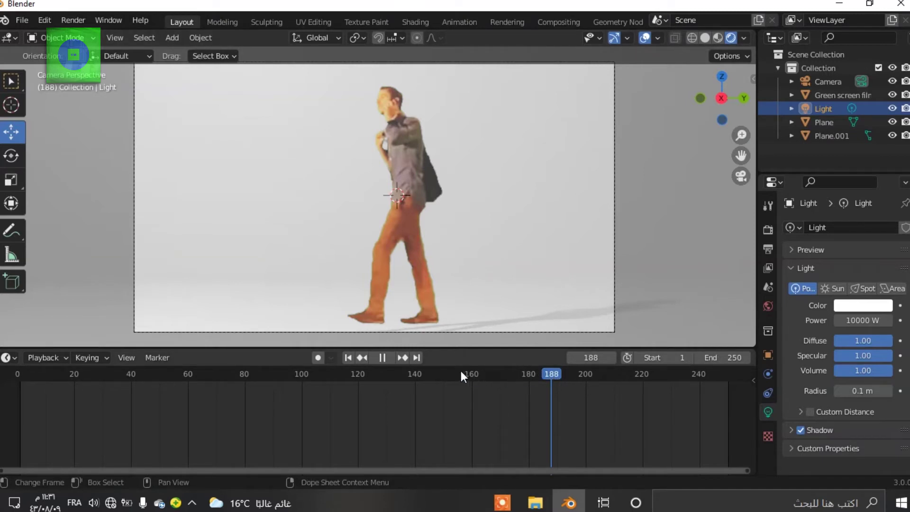
click(462, 372)
drag(312, 385, 87, 369)
key(space)
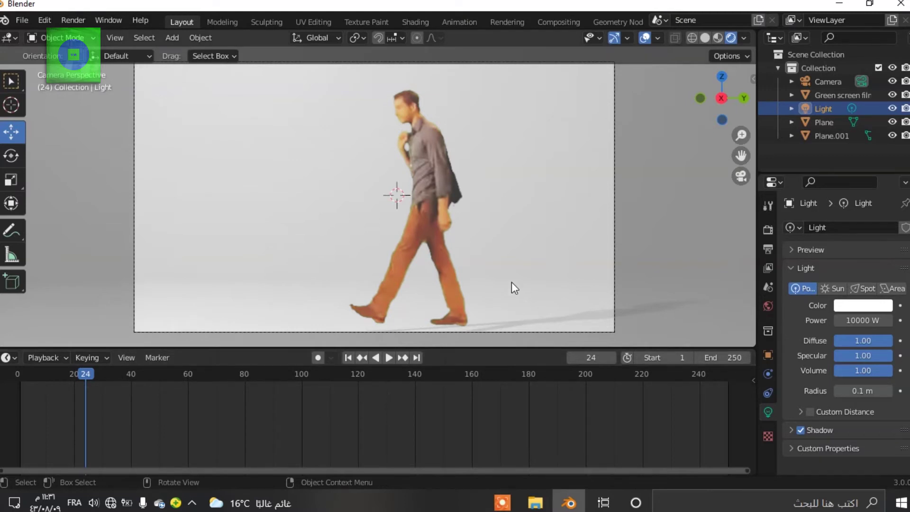
- Turn on auto keying and keyframe the camera at frame 24, moved far back from the man along the X axis
click(743, 176)
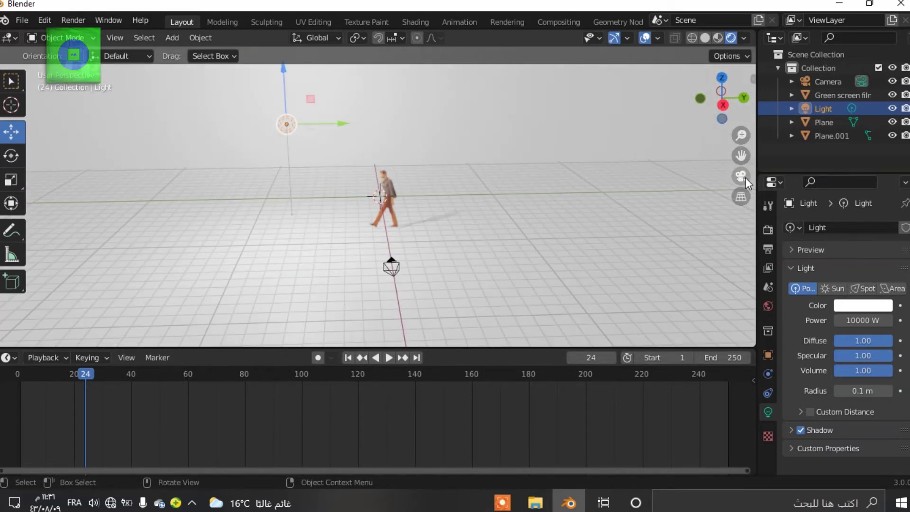
middle_drag(458, 205, 549, 216)
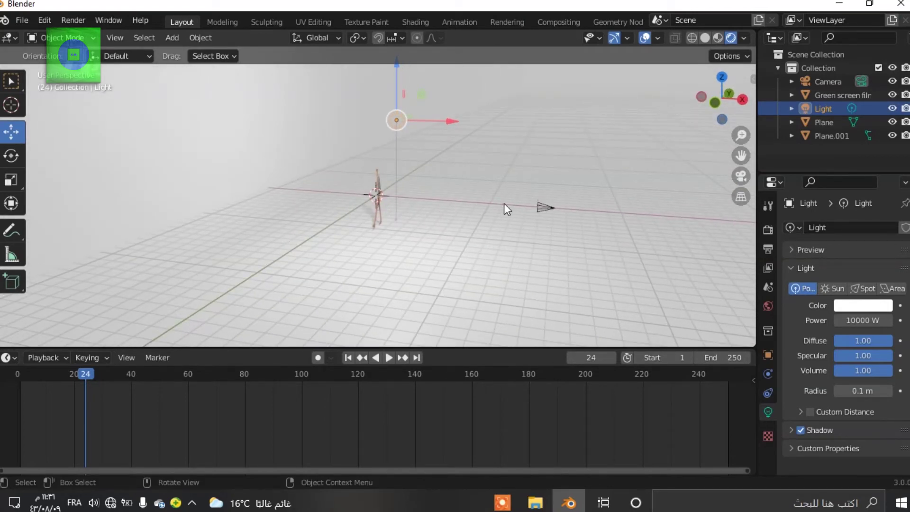
click(541, 206)
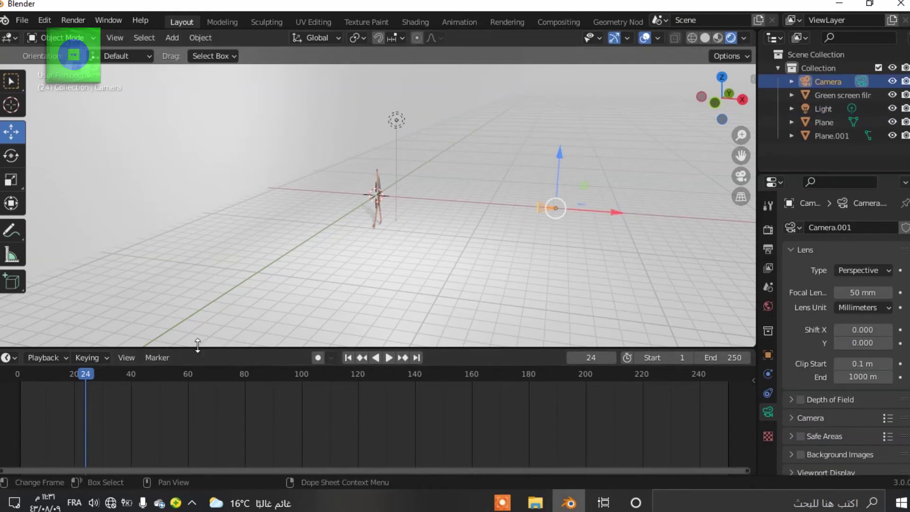
click(317, 357)
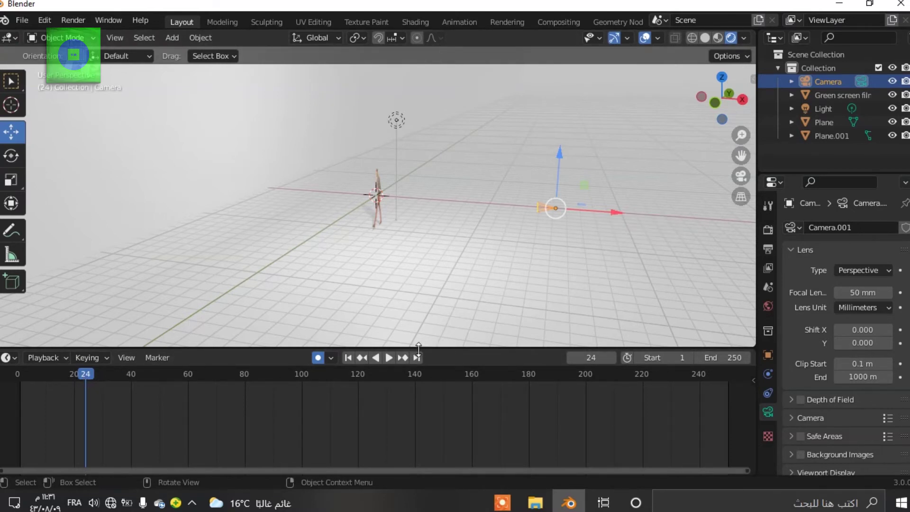
drag(741, 136, 742, 182)
drag(482, 203, 755, 229)
drag(2, 231, 29, 230)
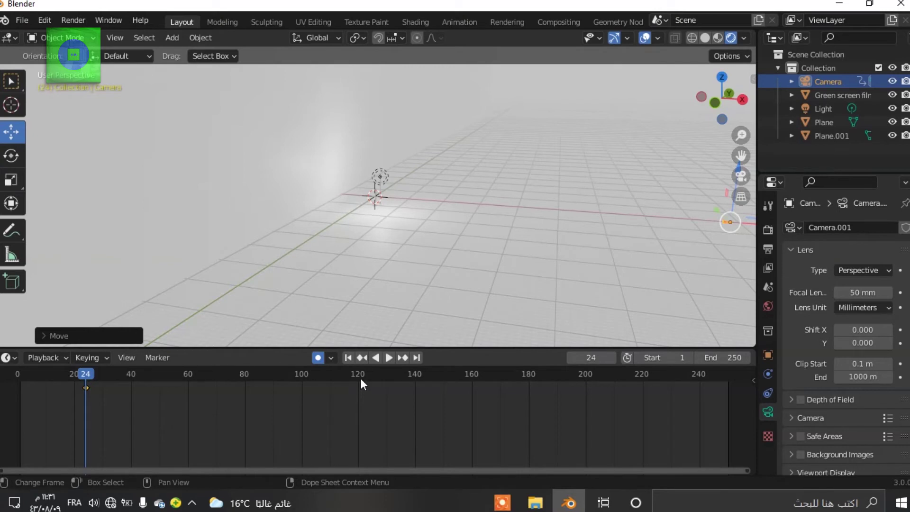
- Keyframe the camera at frame 103, moved closer to the walking man along the X axis
click(309, 374)
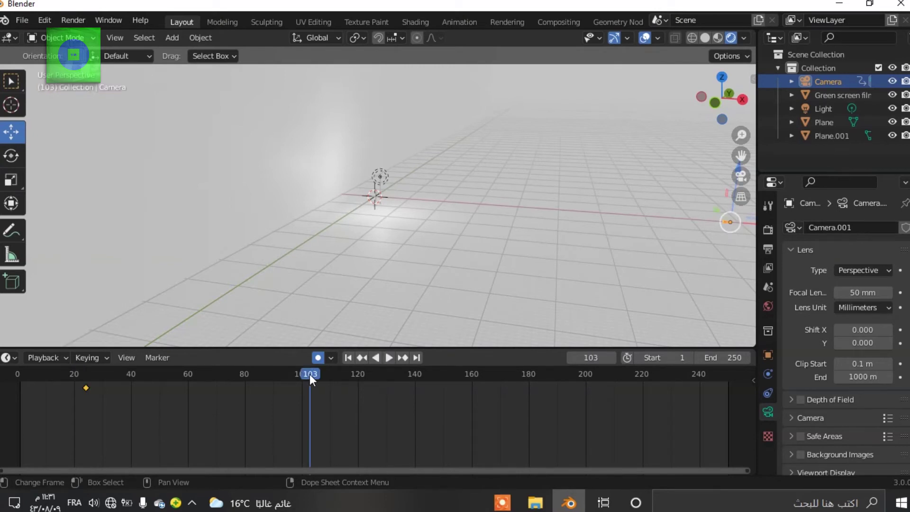
drag(749, 223, 509, 230)
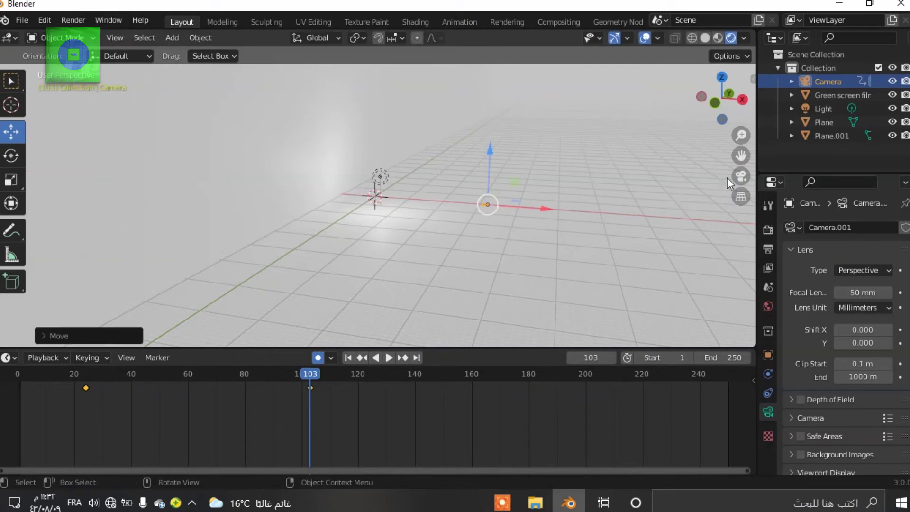
- Play the camera animation from frame 0 in camera view, then leave the camera view
click(740, 176)
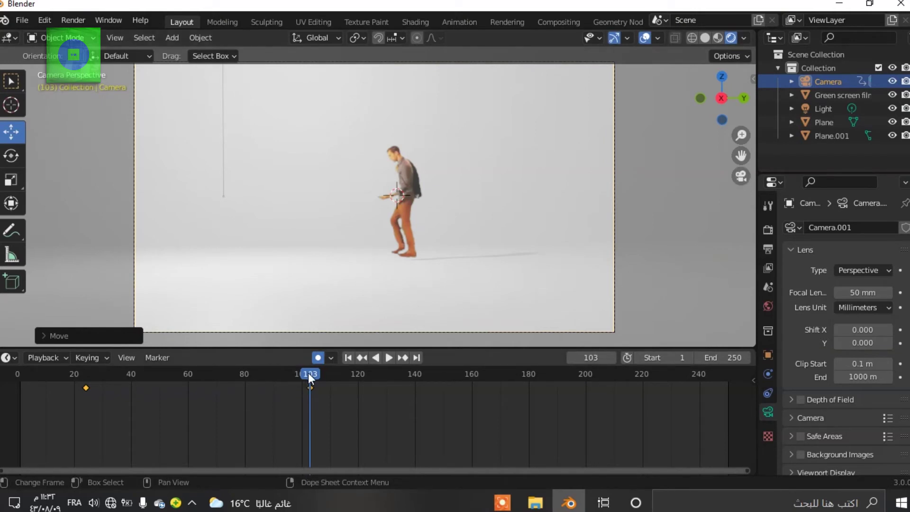
click(44, 374)
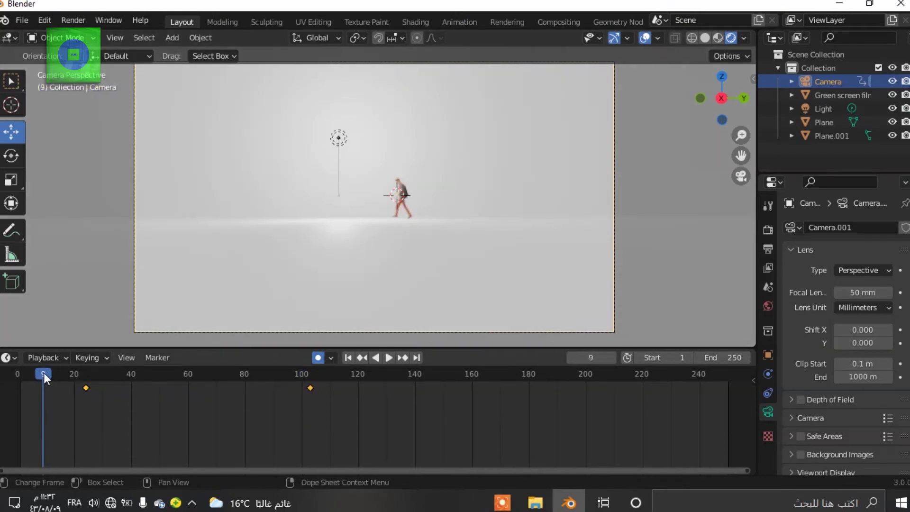
drag(44, 372, 4, 379)
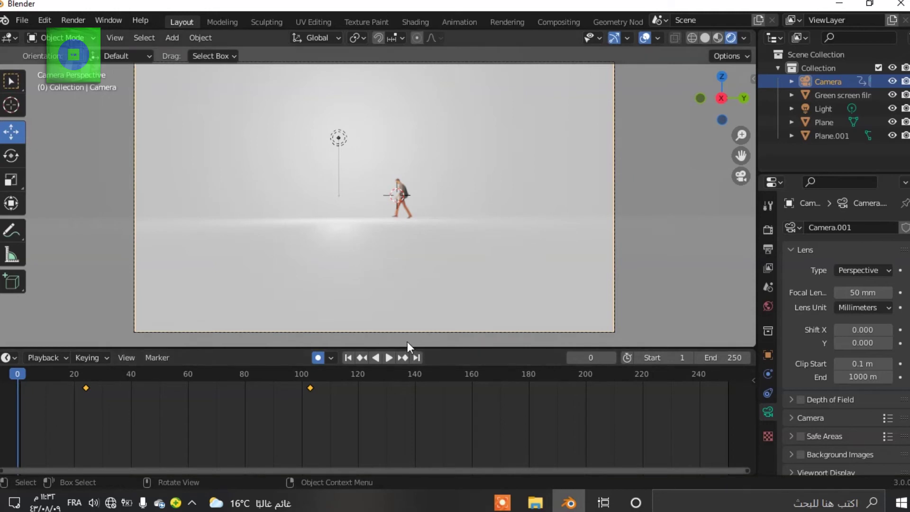
click(388, 357)
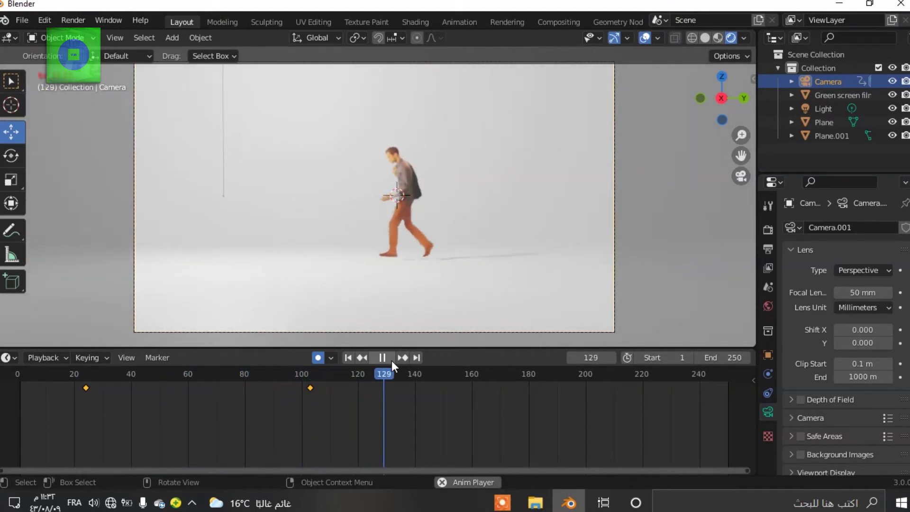
click(392, 360)
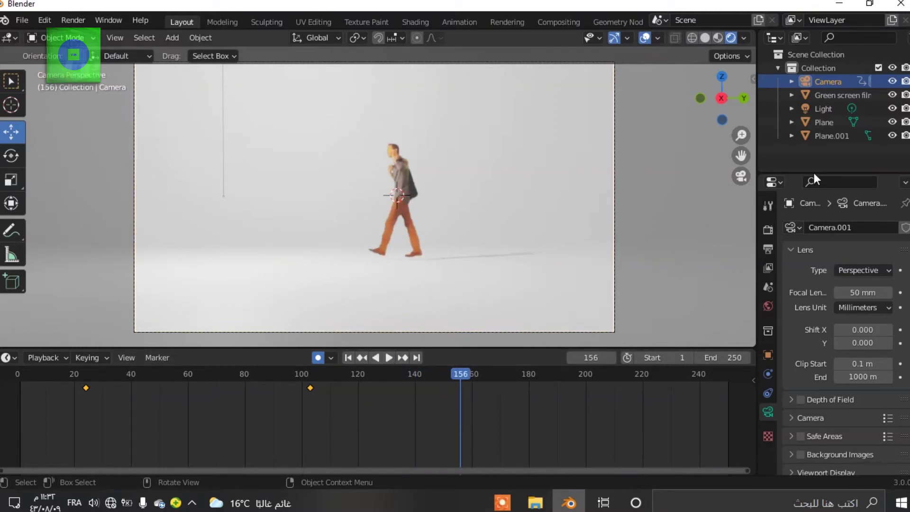
click(741, 174)
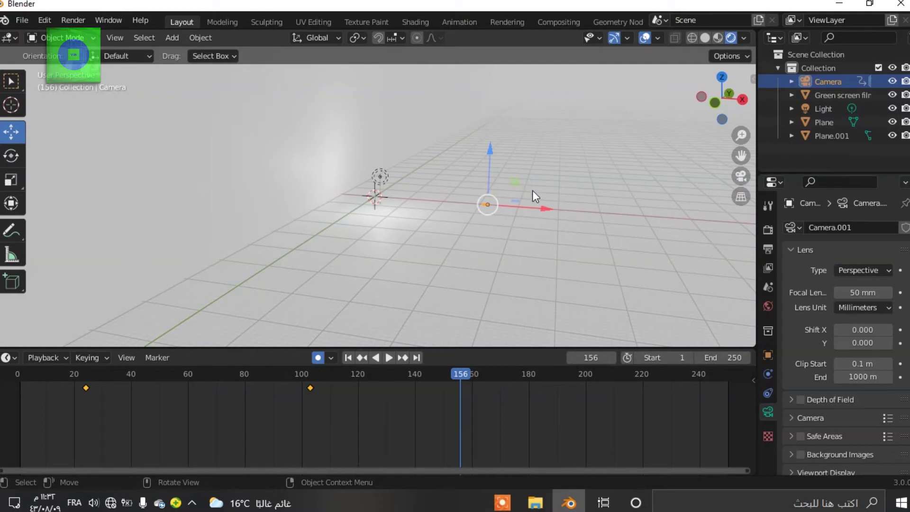
- Keyframe the camera at frame 156, moved far back from the man along the X axis
click(546, 209)
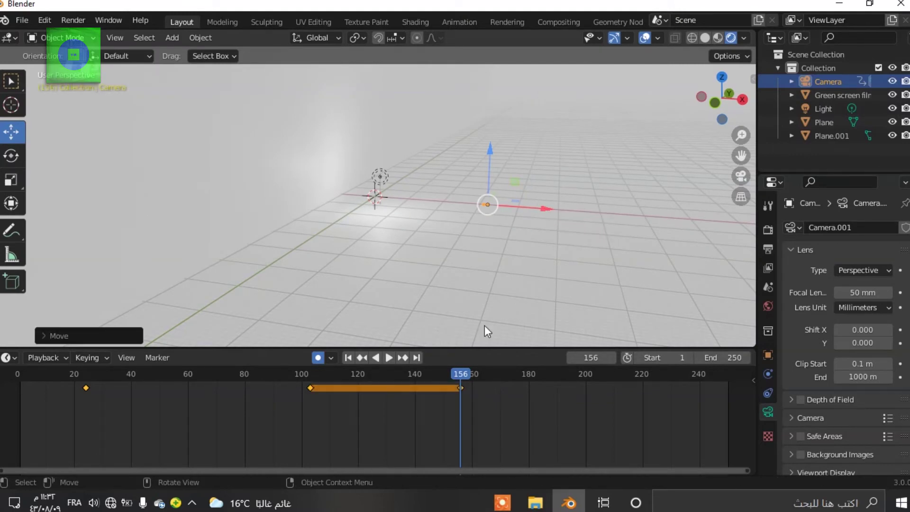
drag(545, 209, 469, 347)
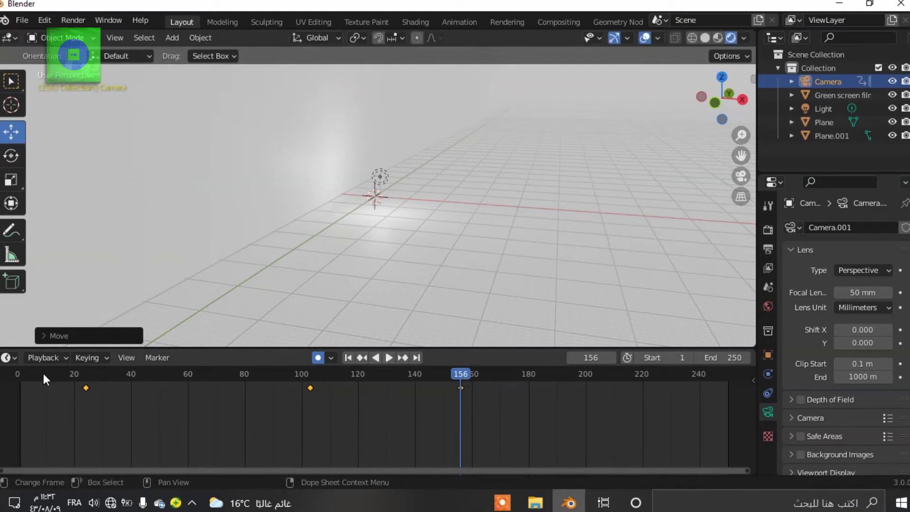
- Play the camera animation from frame 0 in camera view to review the movement through frame 156
drag(39, 371, 10, 374)
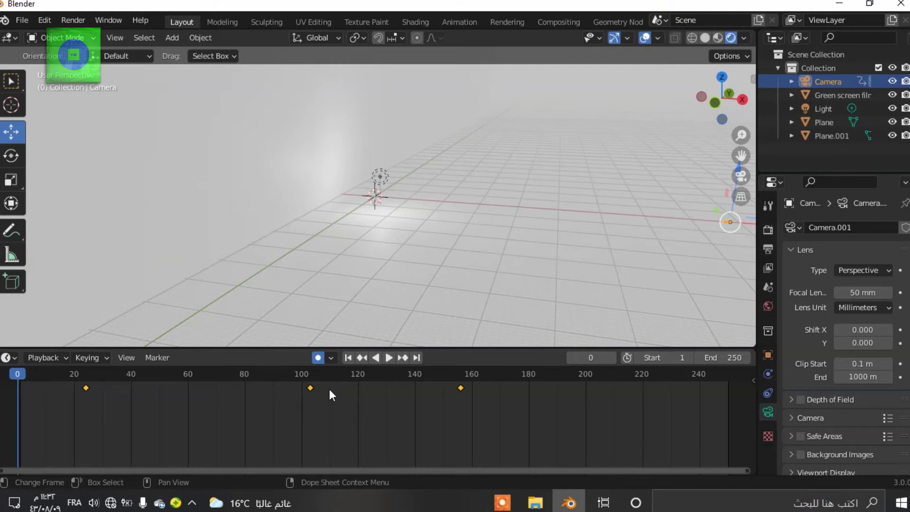
click(746, 178)
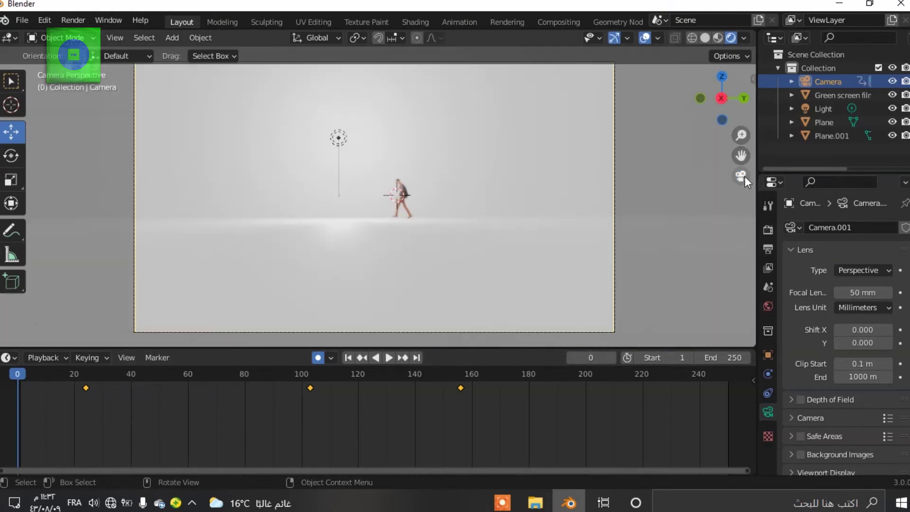
click(390, 357)
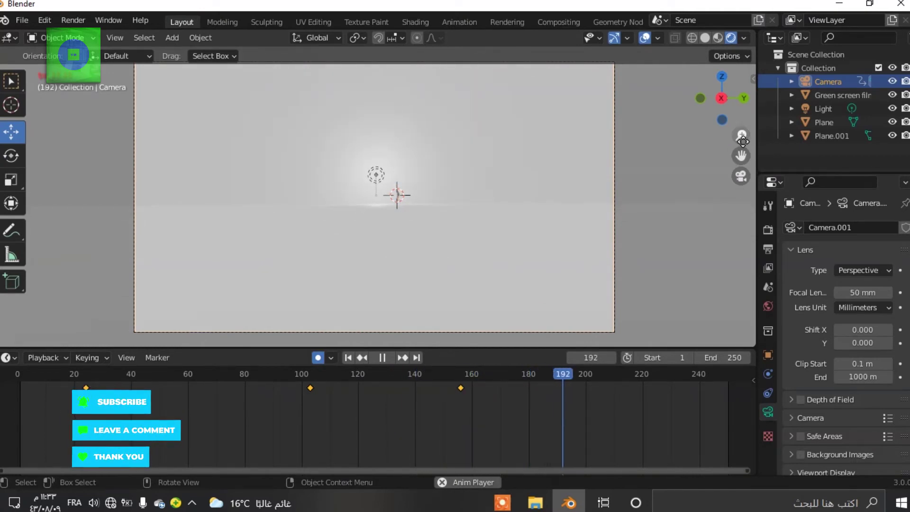
click(645, 378)
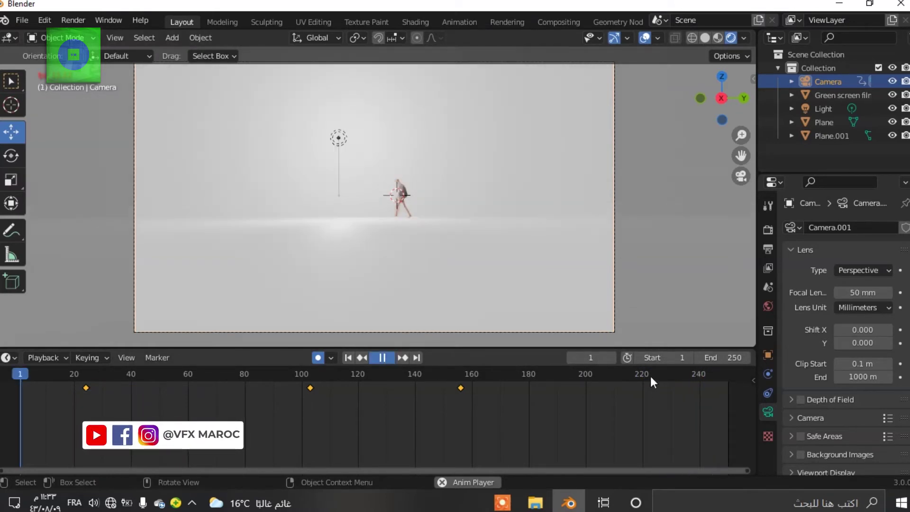
- Stop playback at frame 226 and keyframe the camera there, moved in toward the man along the X axis
click(646, 374)
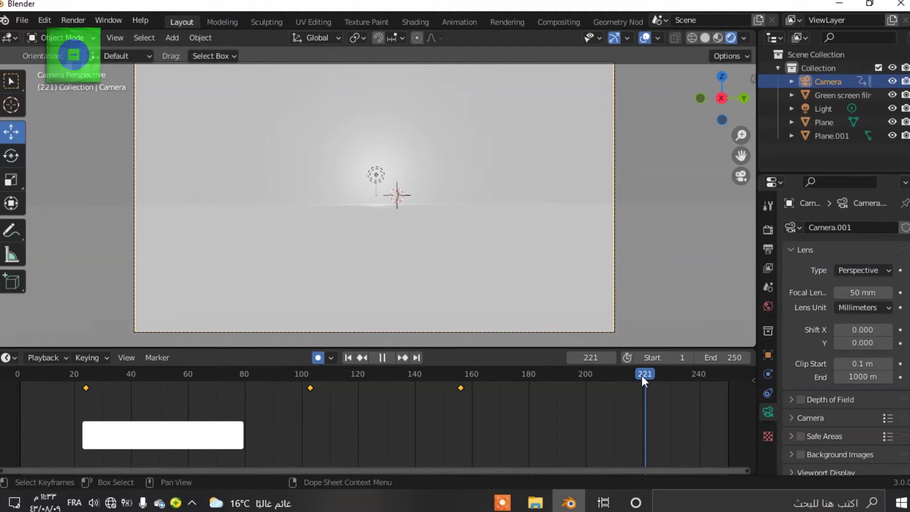
key(space)
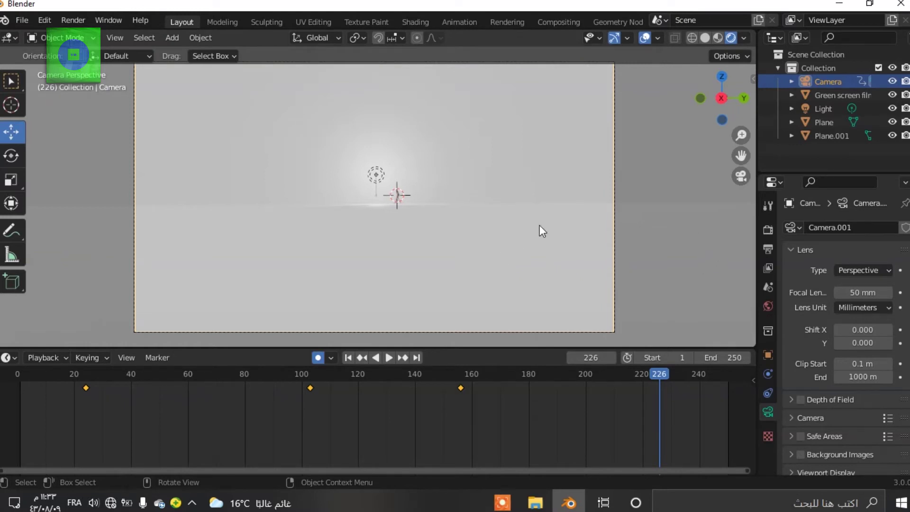
click(741, 176)
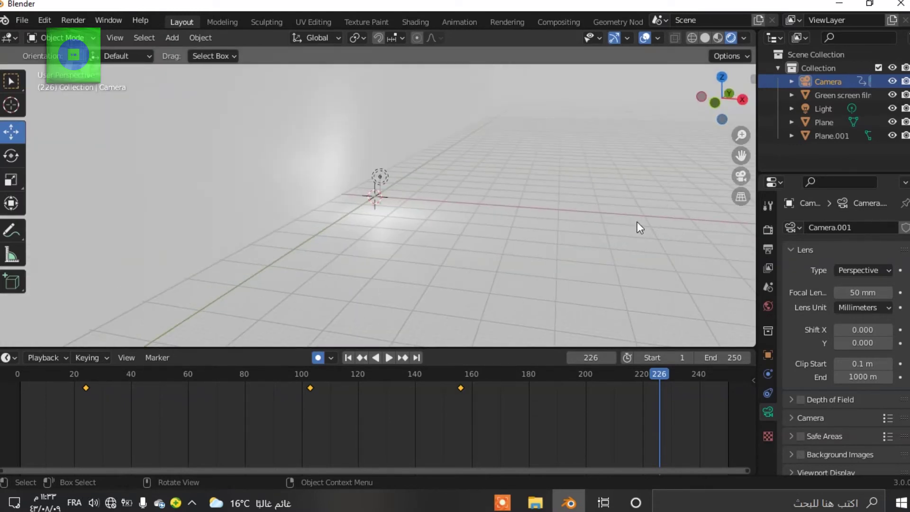
drag(741, 135, 741, 161)
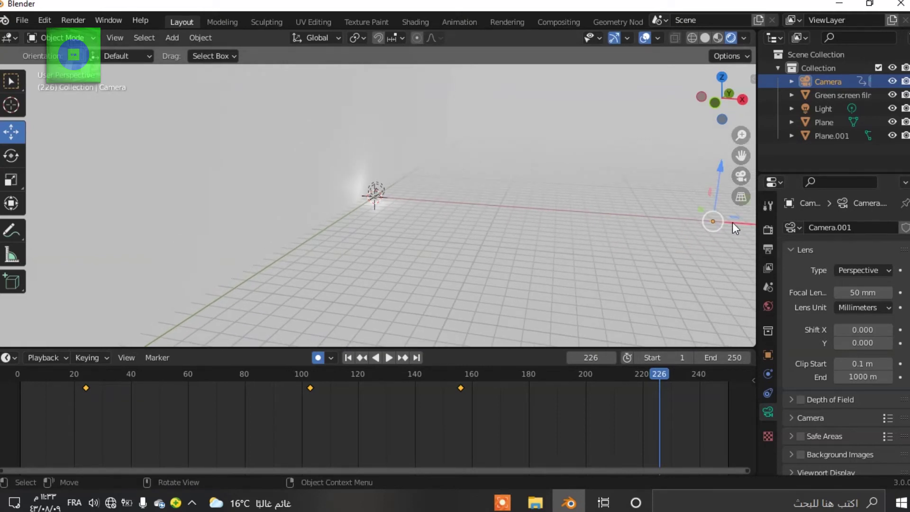
mouse_move(718, 244)
middle_down()
mouse_move(689, 244)
mouse_move(718, 244)
middle_up()
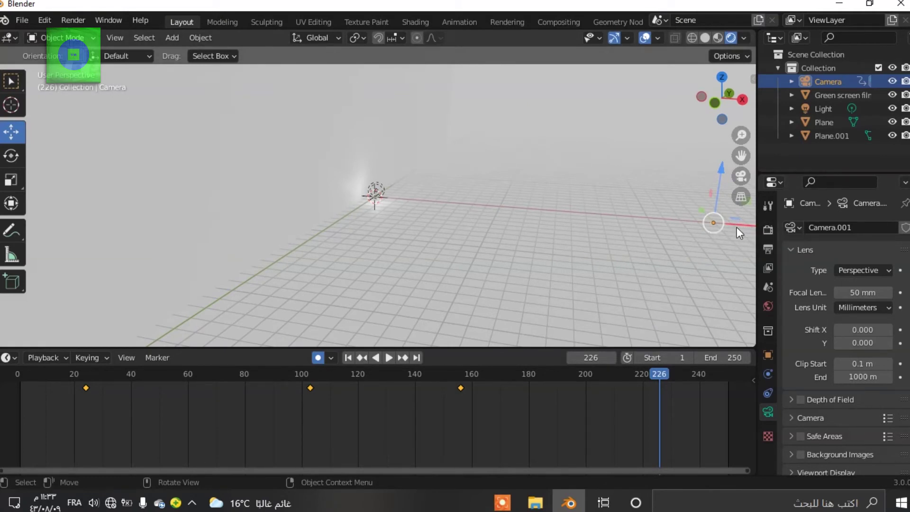
drag(736, 225, 430, 193)
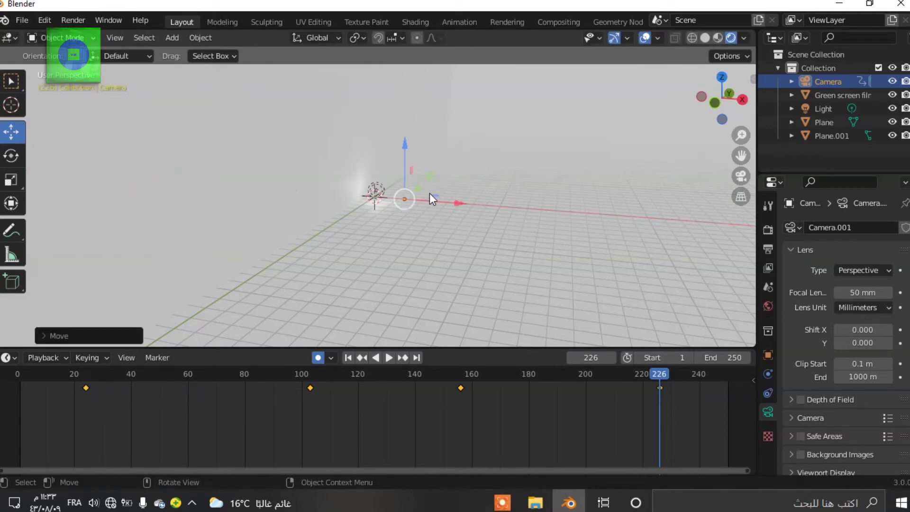
- Bring the camera still closer along the X axis at frame 226 until the man fills the camera view
click(743, 173)
click(743, 173)
drag(453, 201, 446, 202)
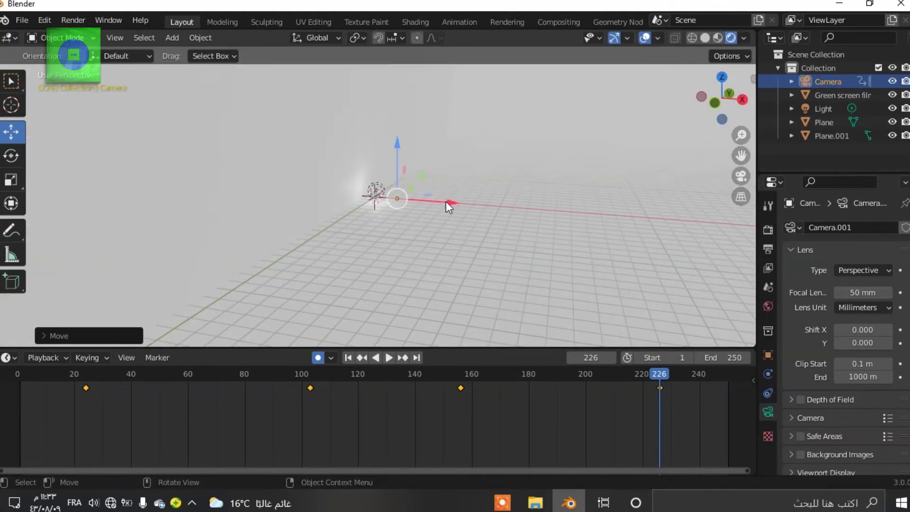
click(743, 177)
click(742, 177)
drag(459, 203, 436, 202)
click(737, 178)
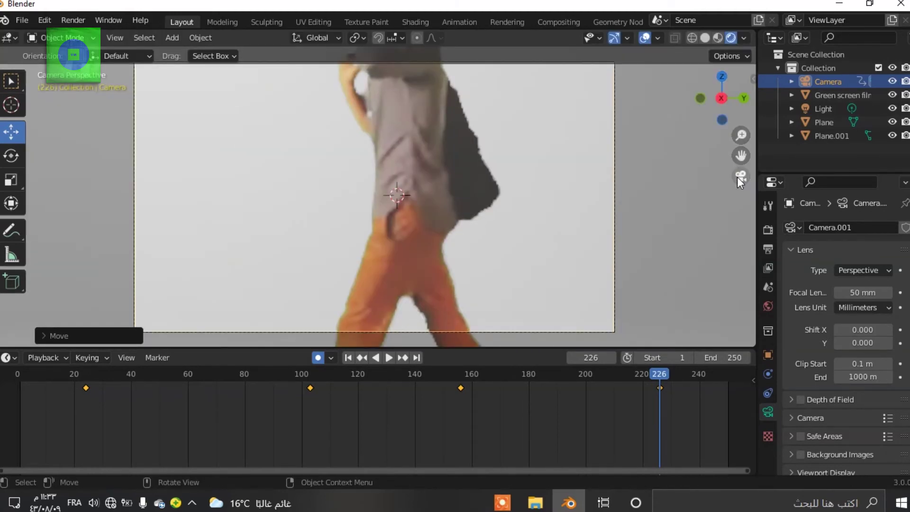
click(737, 178)
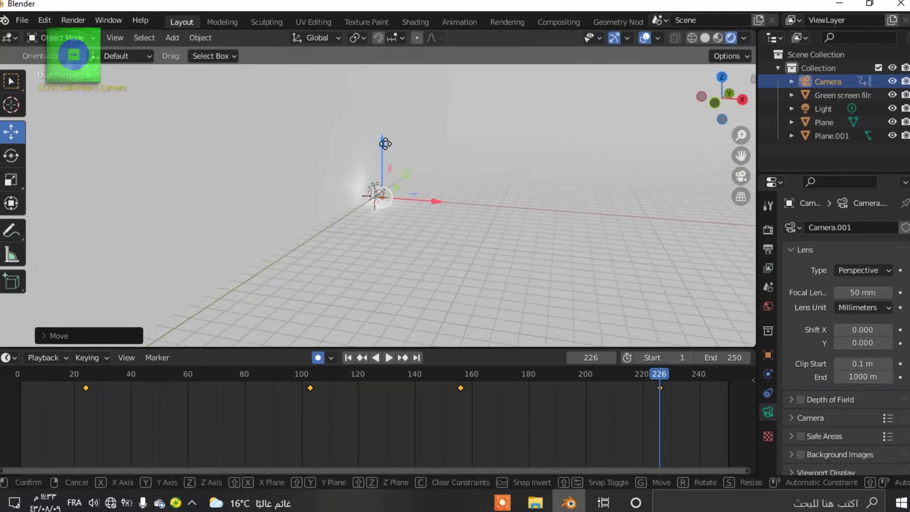
- Adjust the camera's height along the Z axis at frame 226 to frame the man's head and upper body
click(748, 177)
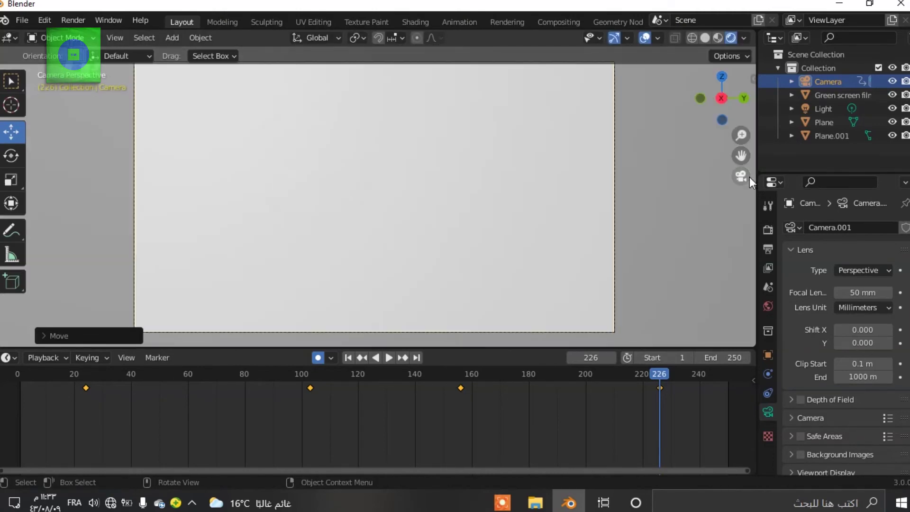
click(747, 177)
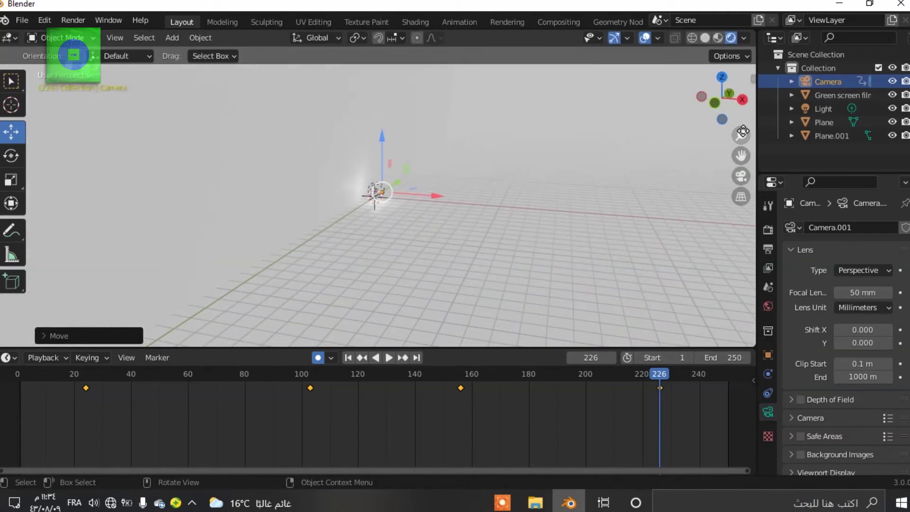
scroll(506, 89, up, 10)
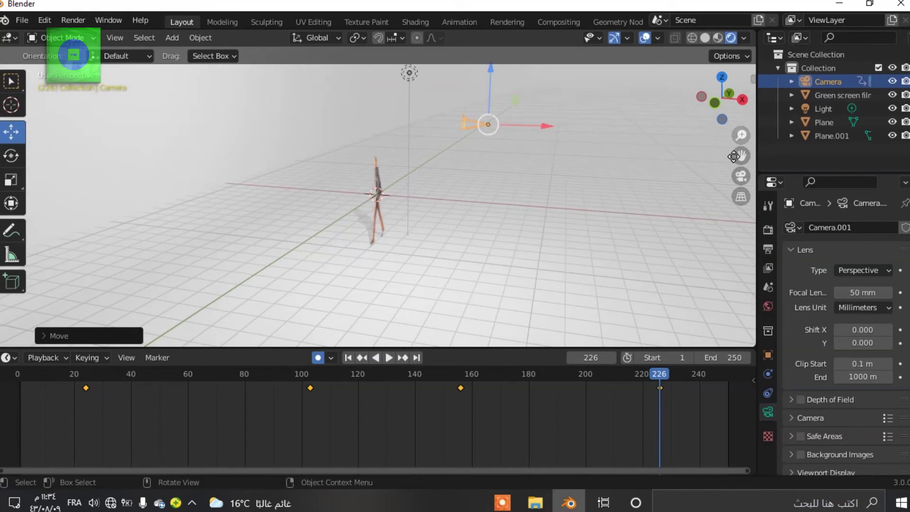
drag(490, 70, 754, 143)
click(742, 175)
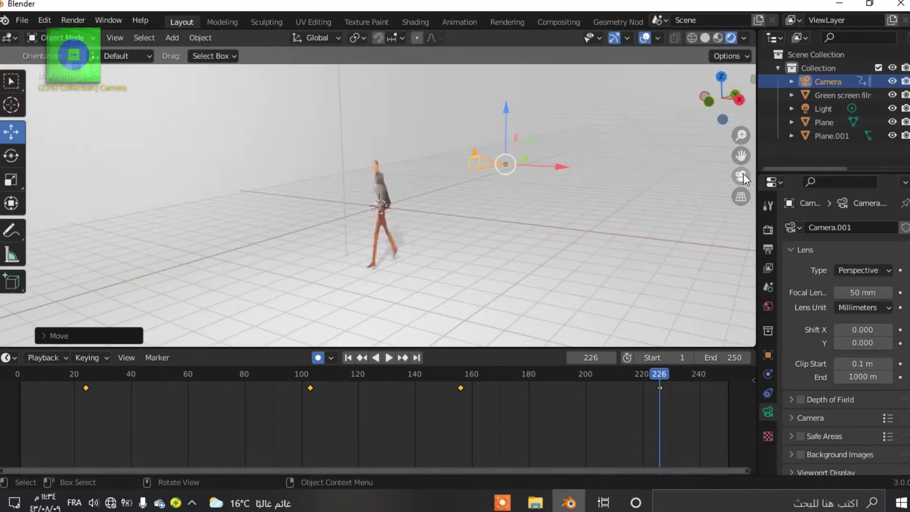
click(742, 175)
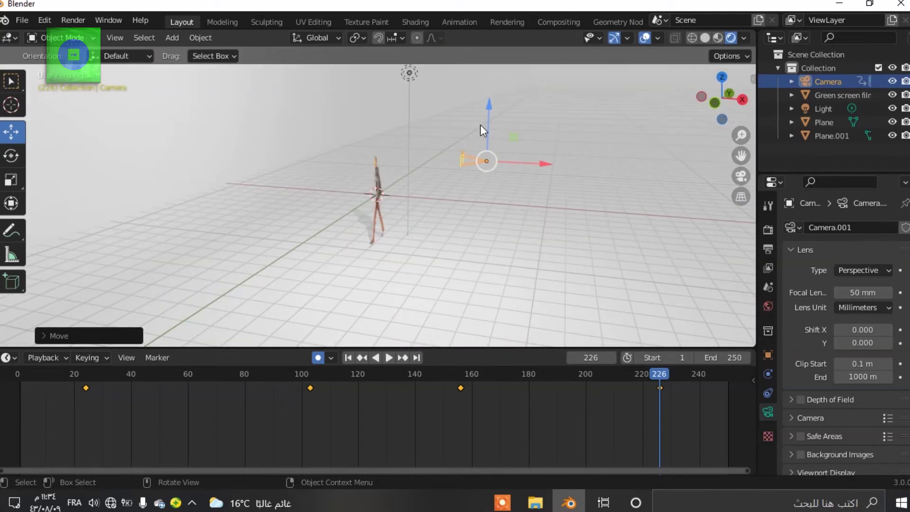
drag(490, 105, 539, 124)
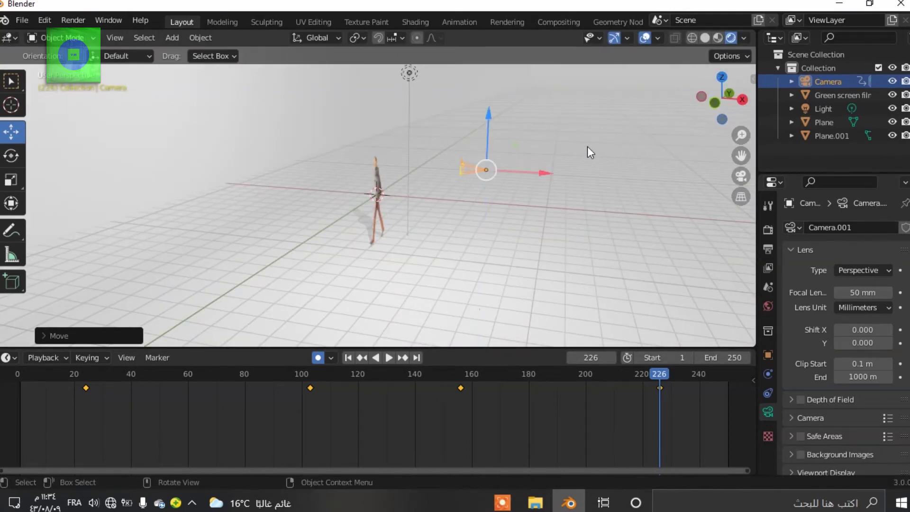
click(737, 175)
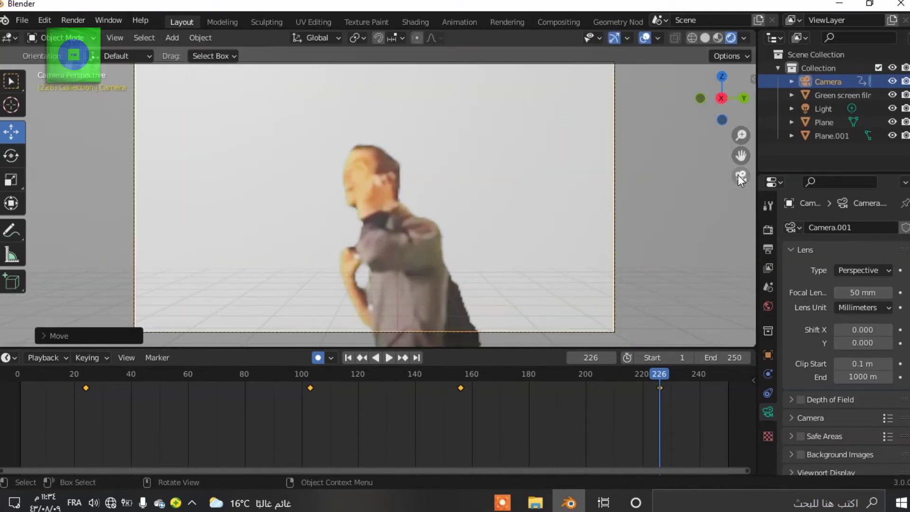
click(739, 176)
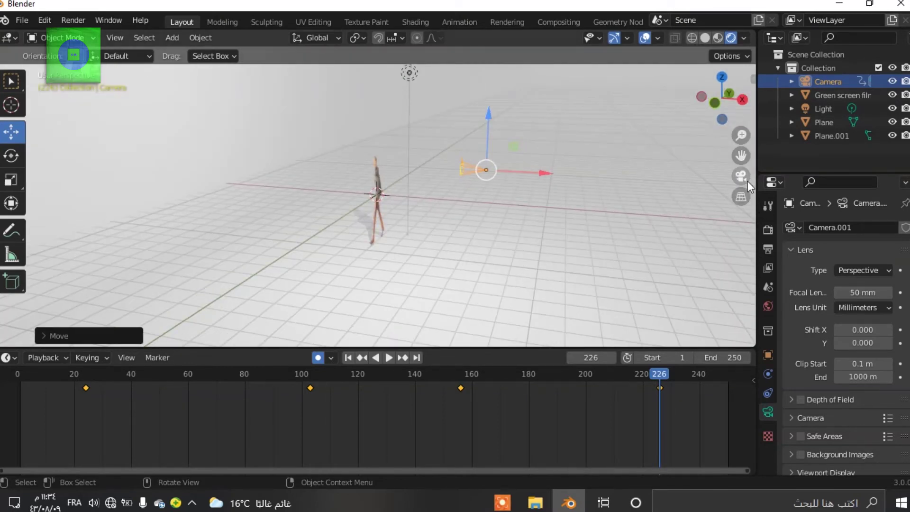
- Play the full camera animation from the start in camera view and stop at frame 35
click(27, 373)
click(388, 357)
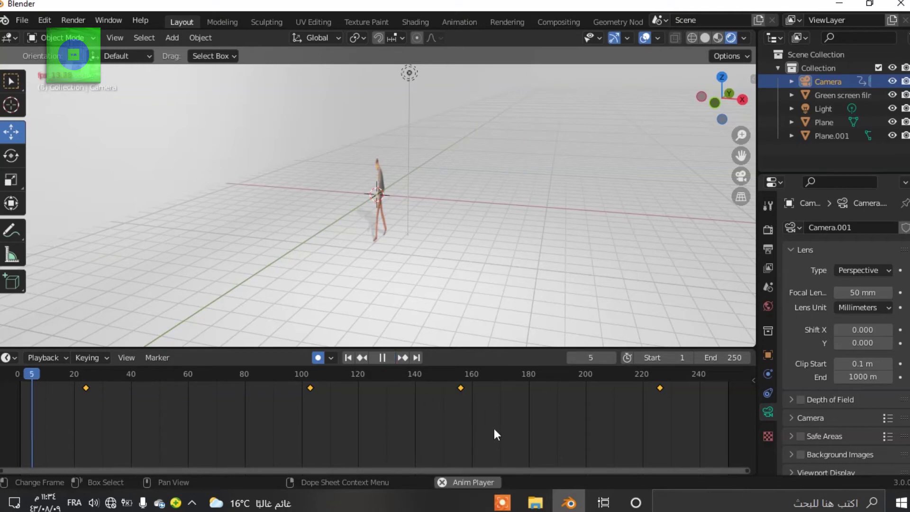
click(741, 176)
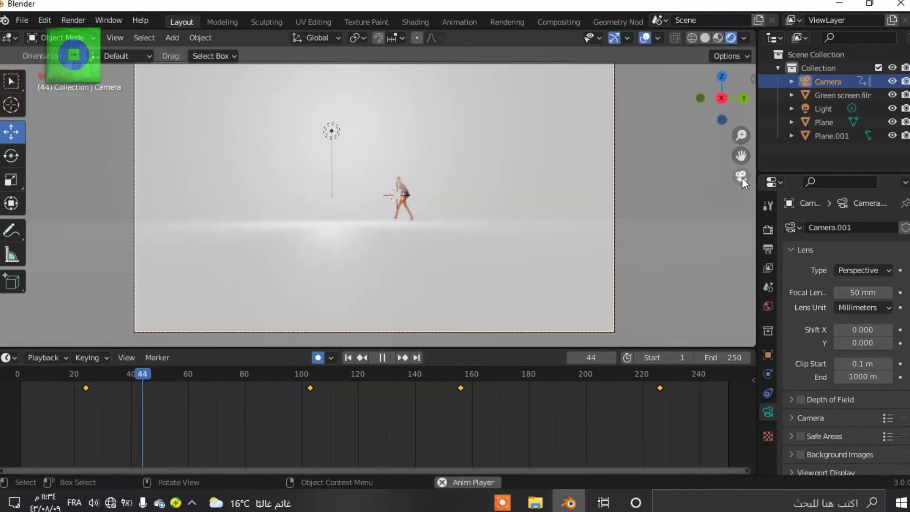
click(42, 378)
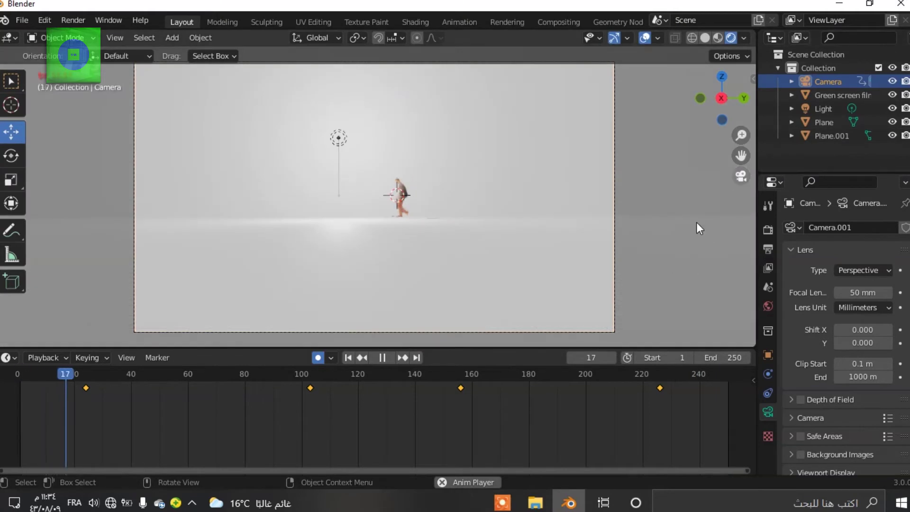
click(382, 357)
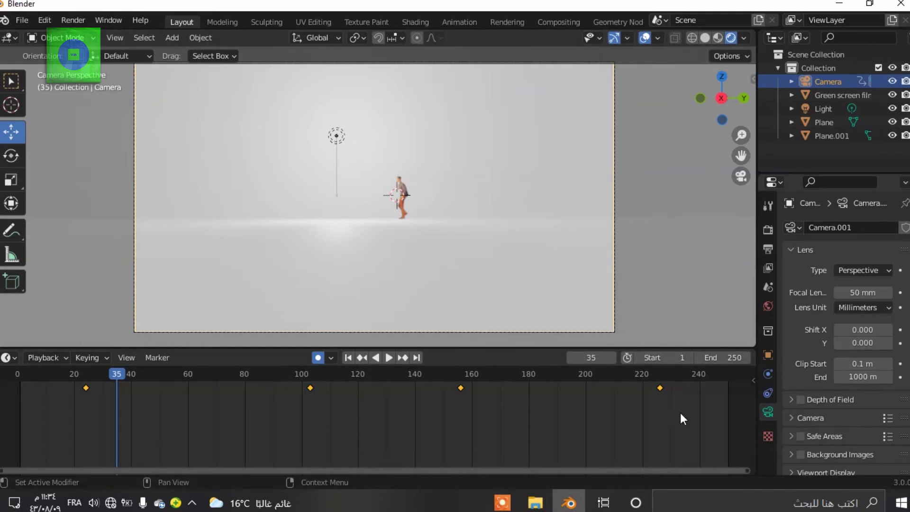
- Replay the end of the camera animation around frame 224 in camera view and stop at frame 207
click(740, 176)
middle_drag(536, 211, 404, 209)
click(739, 176)
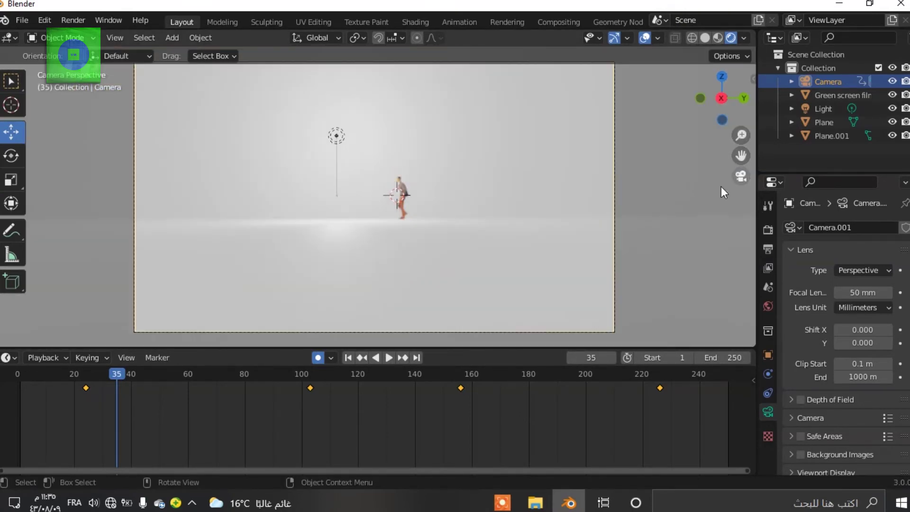
click(652, 366)
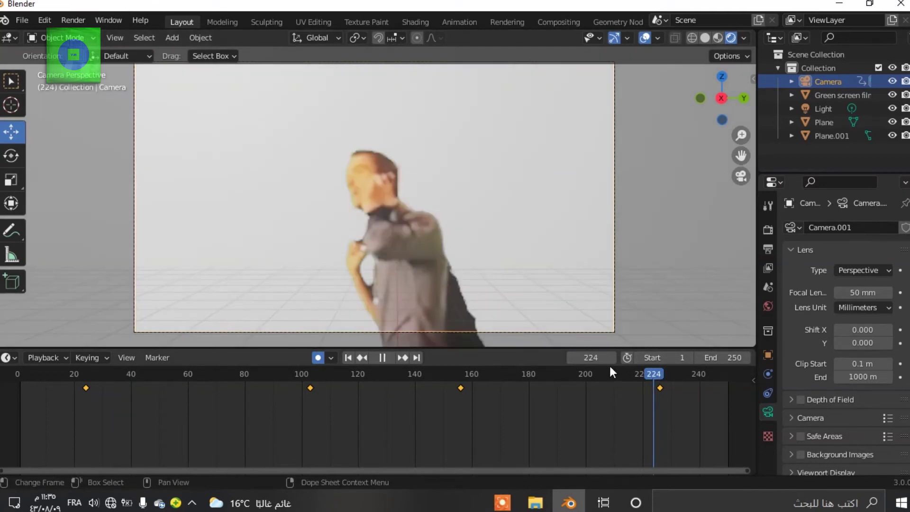
click(598, 375)
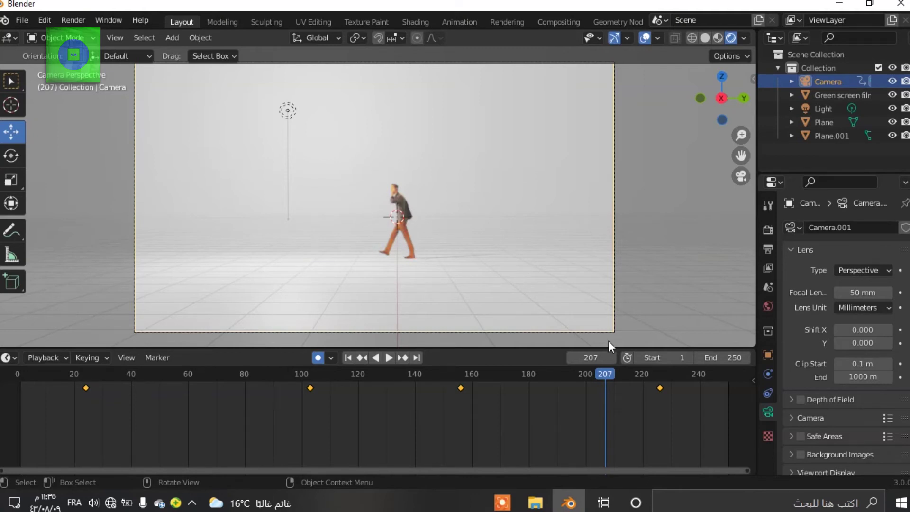
- Select all the camera keyframes in the timeline and set their handle type to Auto Clamped
drag(701, 415, 47, 379)
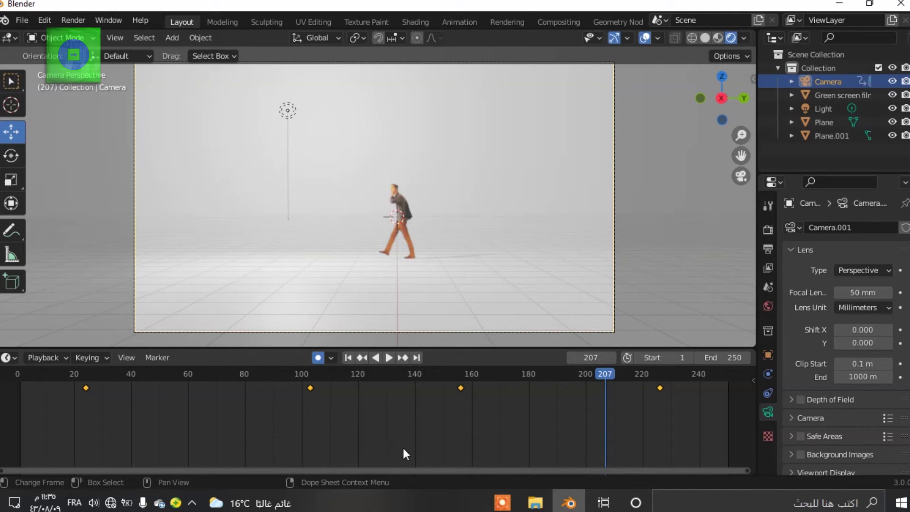
drag(669, 403, 17, 384)
right_click(84, 388)
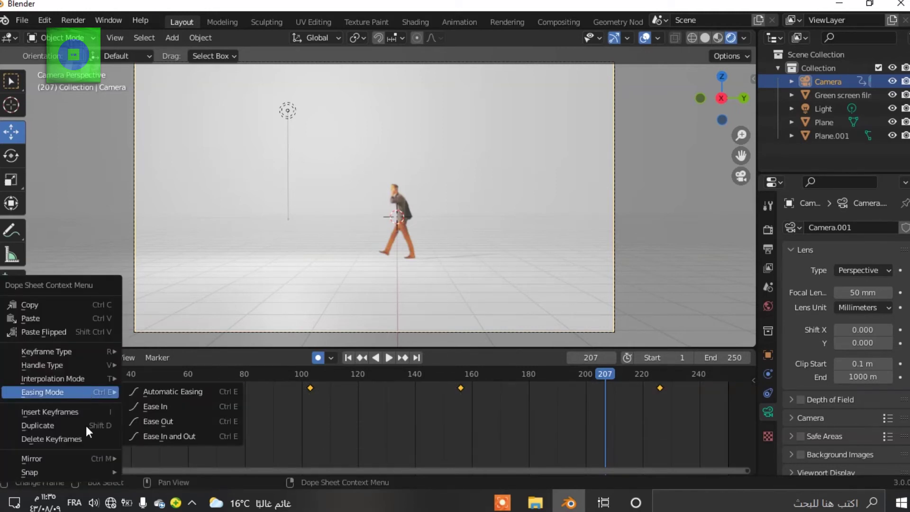
mouse_move(90, 366)
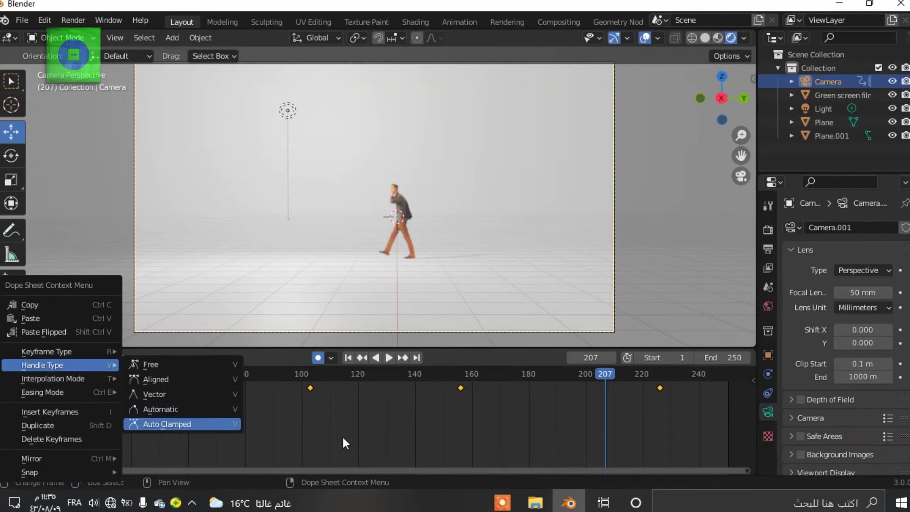
click(161, 423)
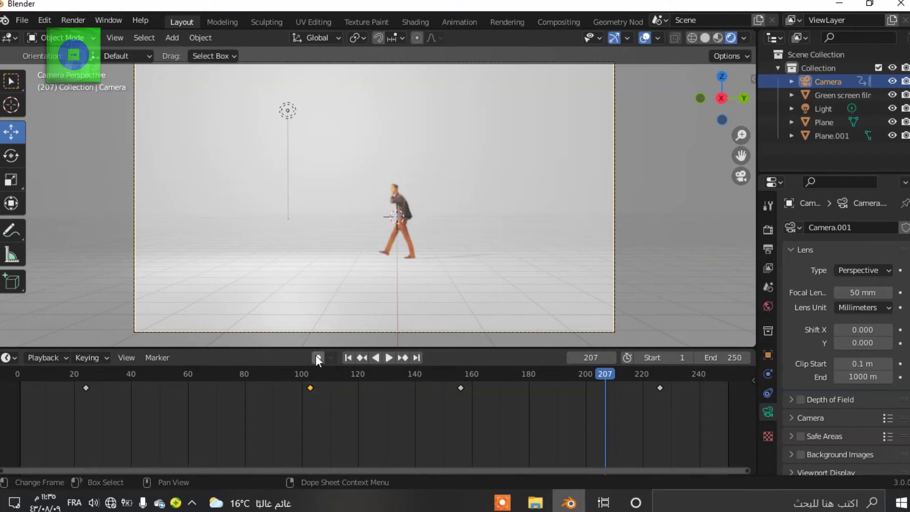
- Delete all four camera keyframes from the timeline, around frames 24, 103, 156 and 226
right_click(312, 387)
mouse_move(312, 392)
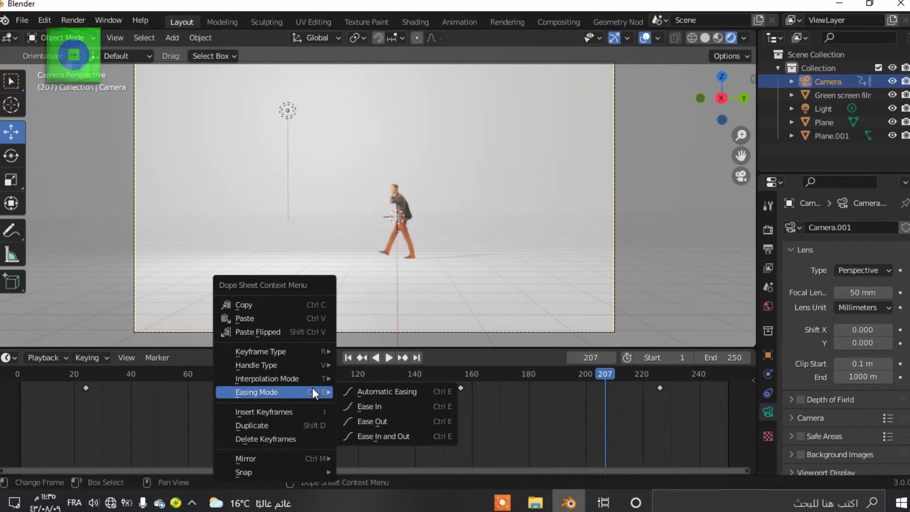
click(303, 437)
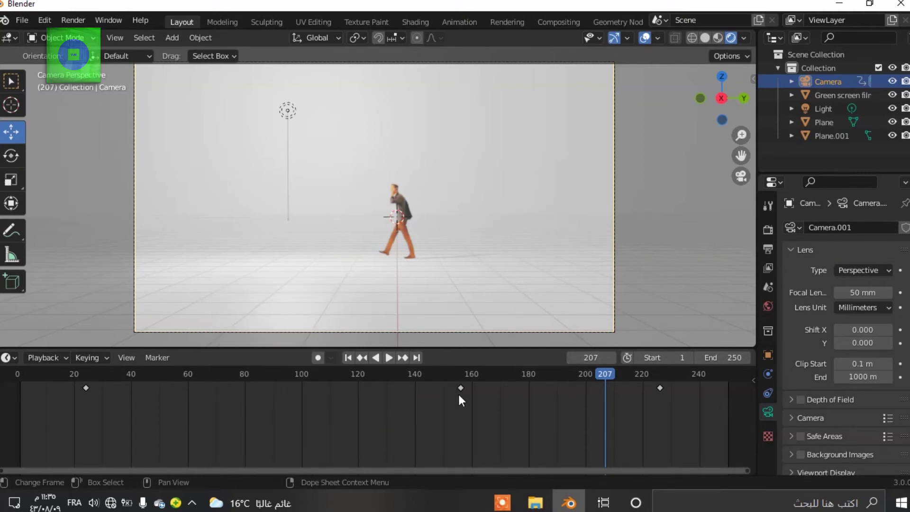
right_click(462, 390)
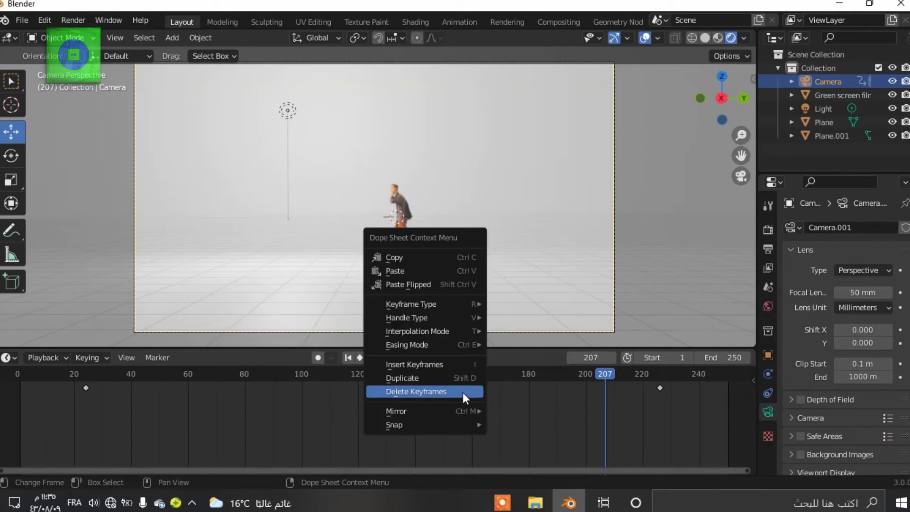
right_click(662, 388)
click(661, 386)
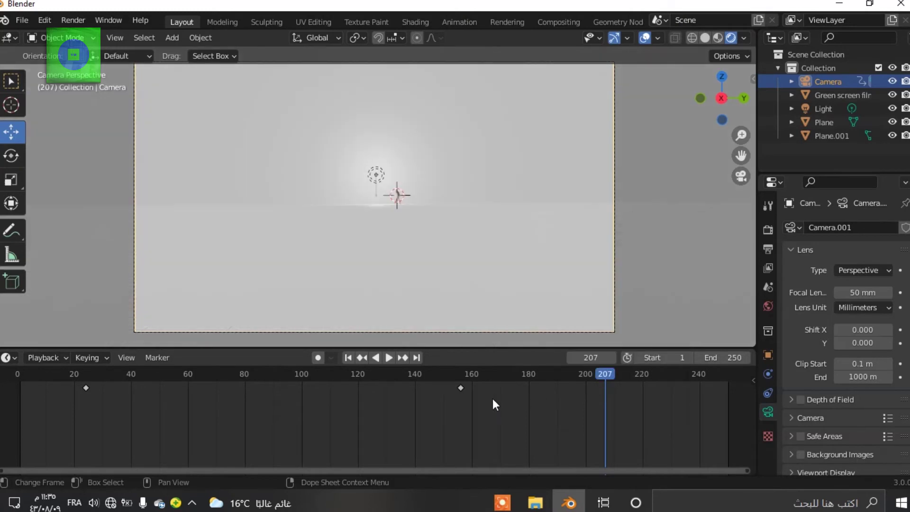
right_click(460, 386)
click(458, 385)
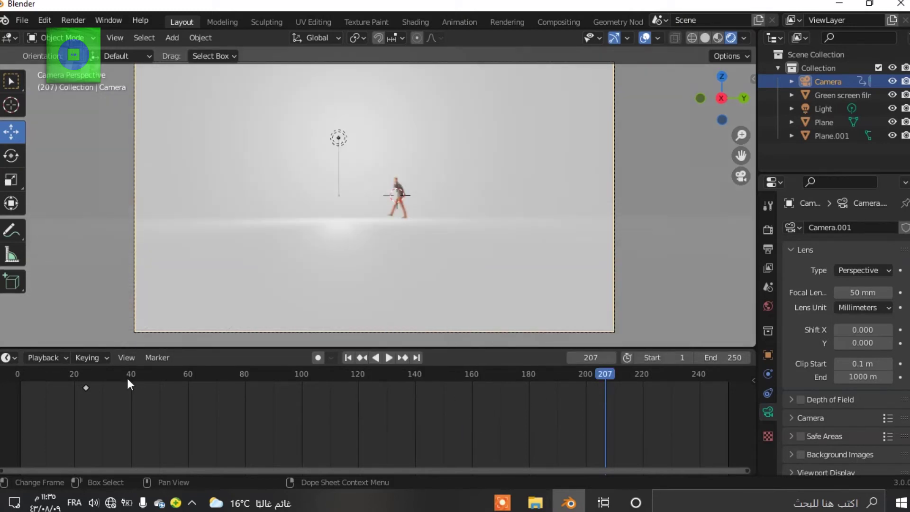
right_click(83, 388)
click(82, 384)
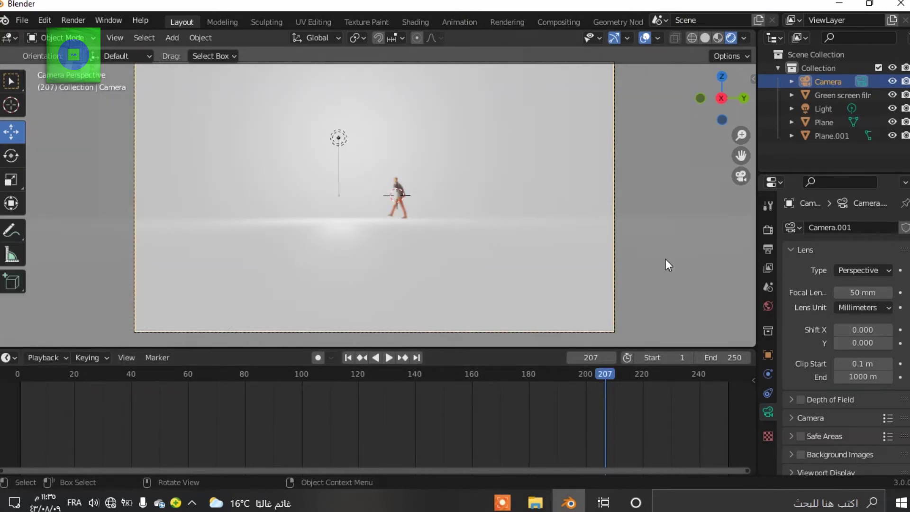
- Move the camera along the X axis toward the walking man until his full figure nearly fills the camera frame
click(740, 176)
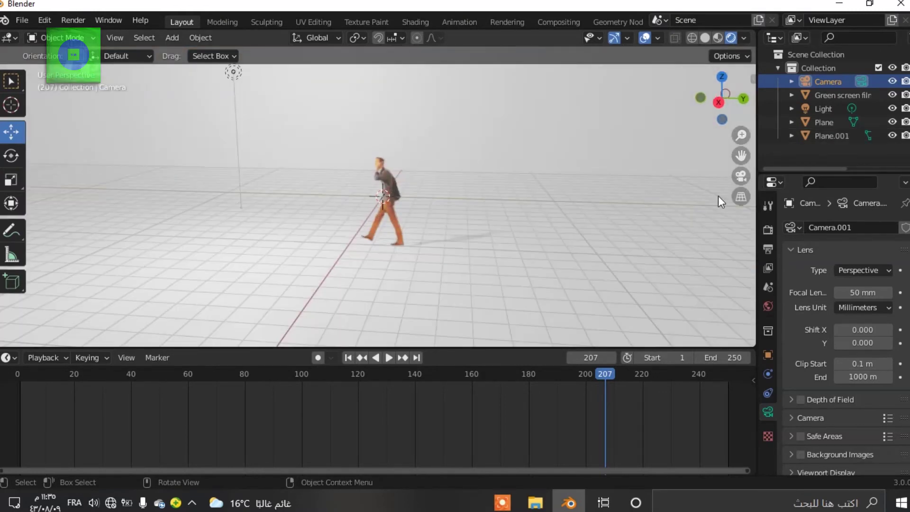
middle_drag(527, 207, 683, 201)
drag(742, 136, 742, 106)
drag(713, 199, 465, 197)
click(740, 176)
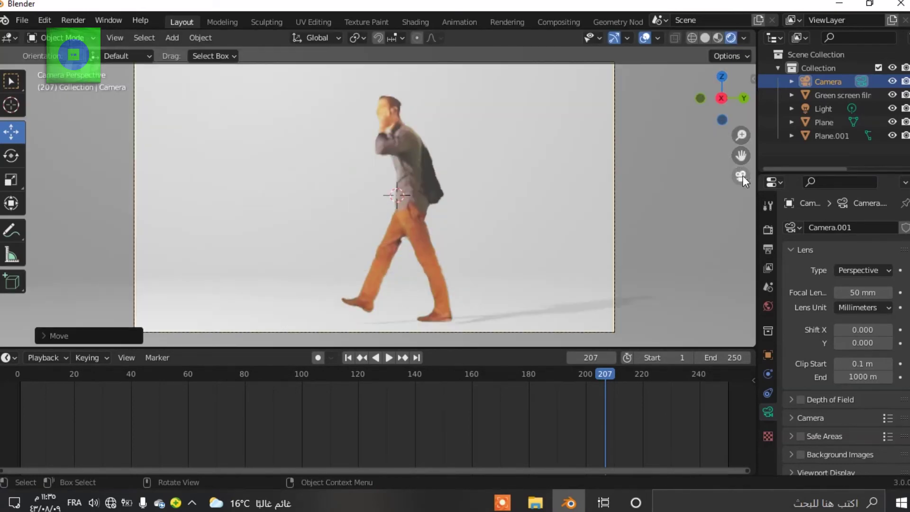
- Pull the camera back along the X axis to leave wide empty space around the man in camera view
click(740, 176)
click(740, 176)
click(740, 176)
drag(487, 197, 505, 197)
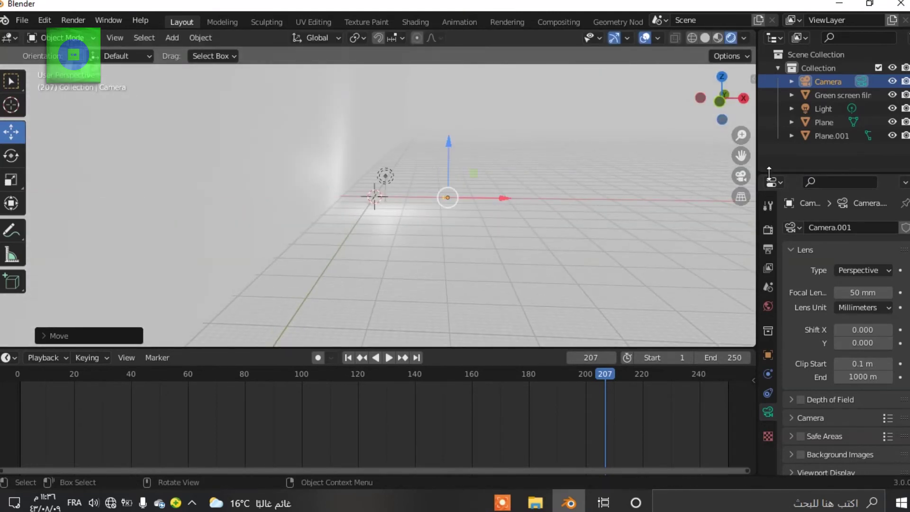
click(737, 175)
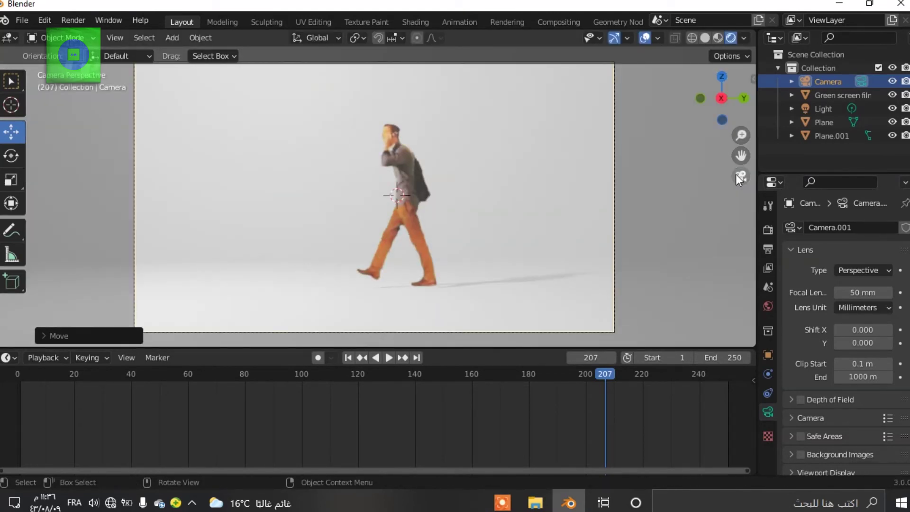
click(740, 178)
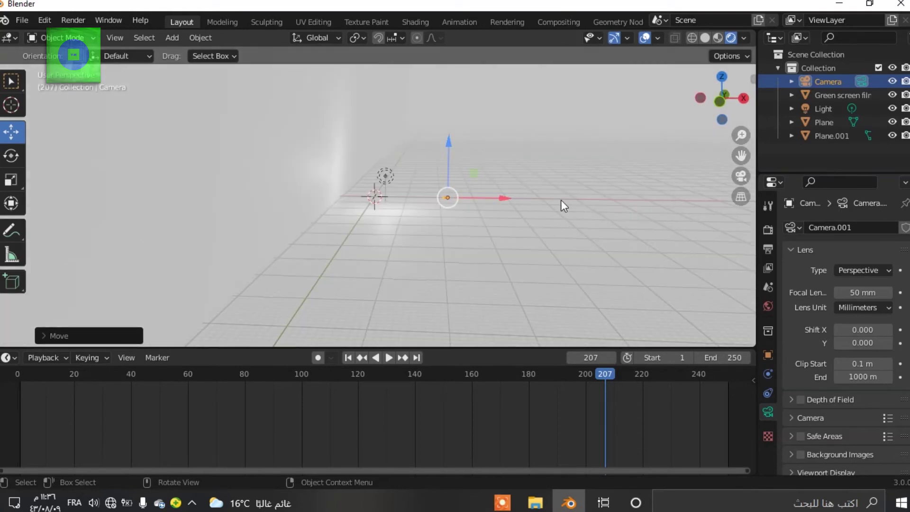
drag(504, 198, 559, 198)
click(748, 174)
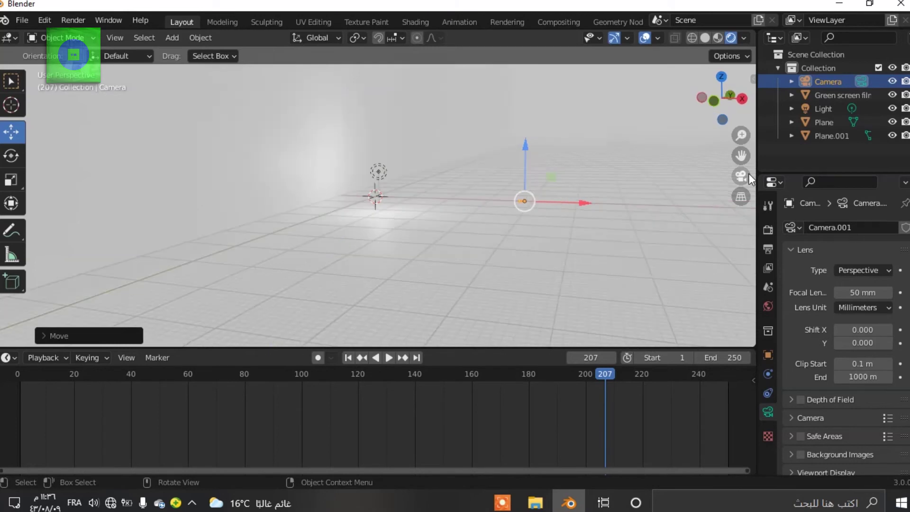
- Play the animation from frame 0 in camera view, stop at frame 211 outside it, and view the man up close
drag(40, 372, 17, 374)
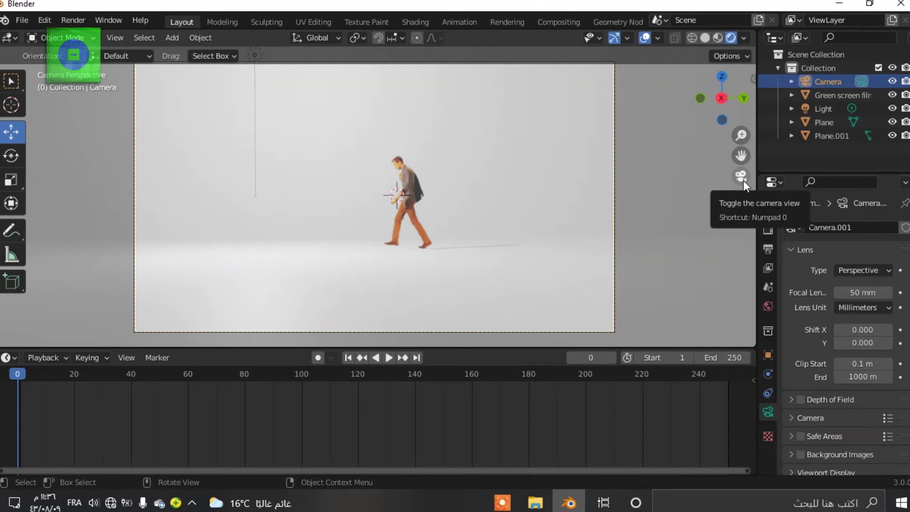
click(387, 358)
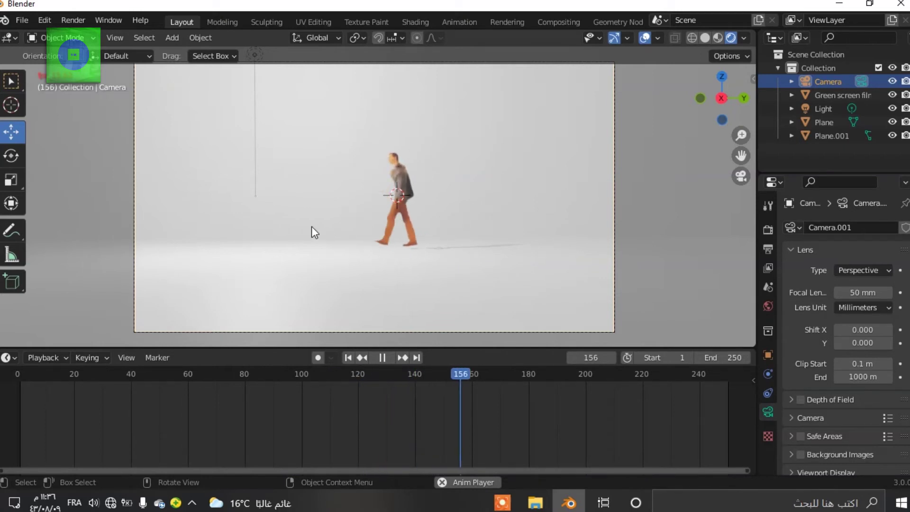
click(733, 179)
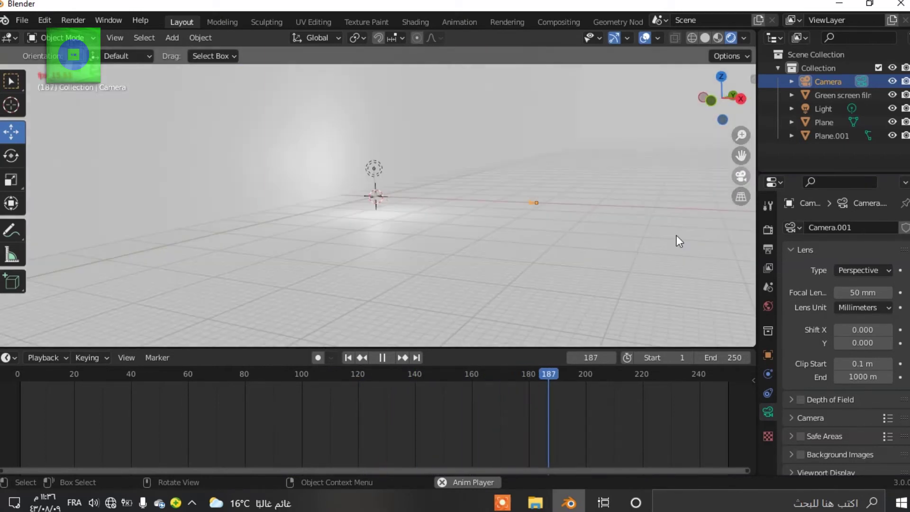
middle_drag(448, 293, 392, 233)
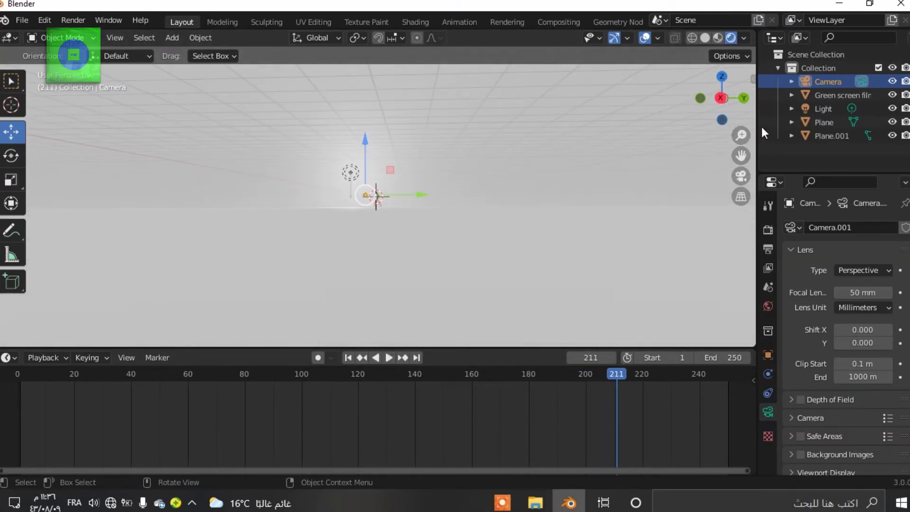
drag(740, 135, 741, 171)
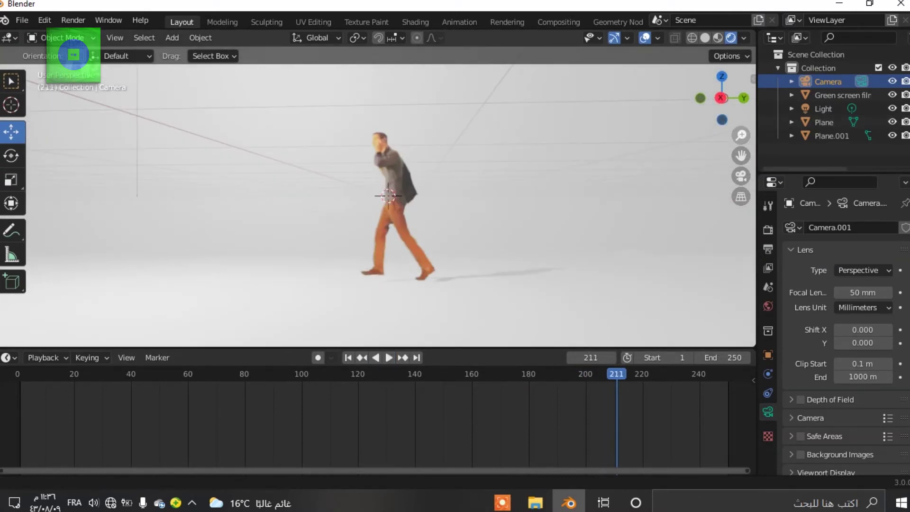
middle_drag(597, 241, 602, 260)
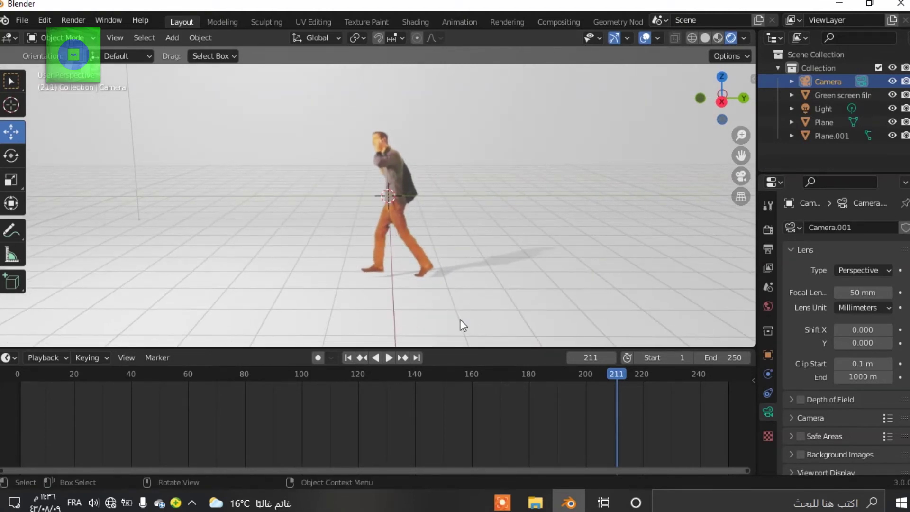
- Turn on auto keying and, at frame 12, move the walking-man clip slightly along positive Y to set its first keyframe
drag(252, 390, 4, 437)
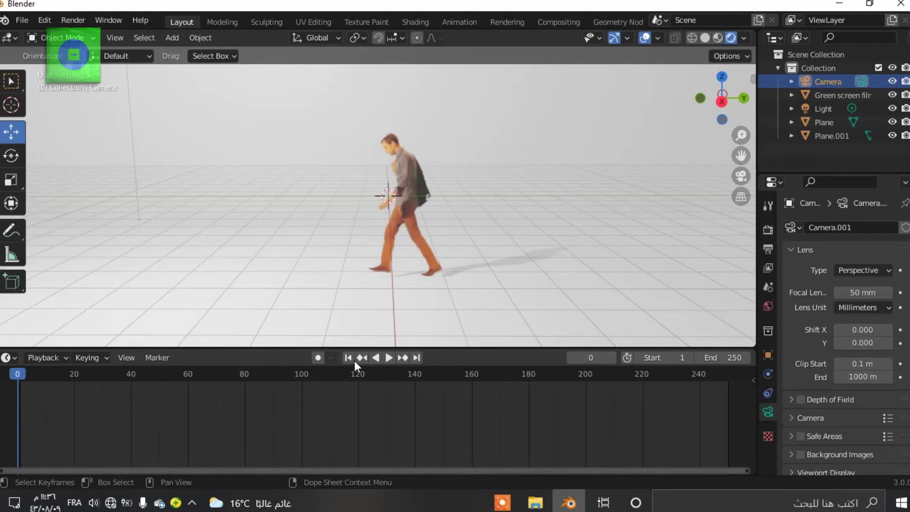
click(389, 357)
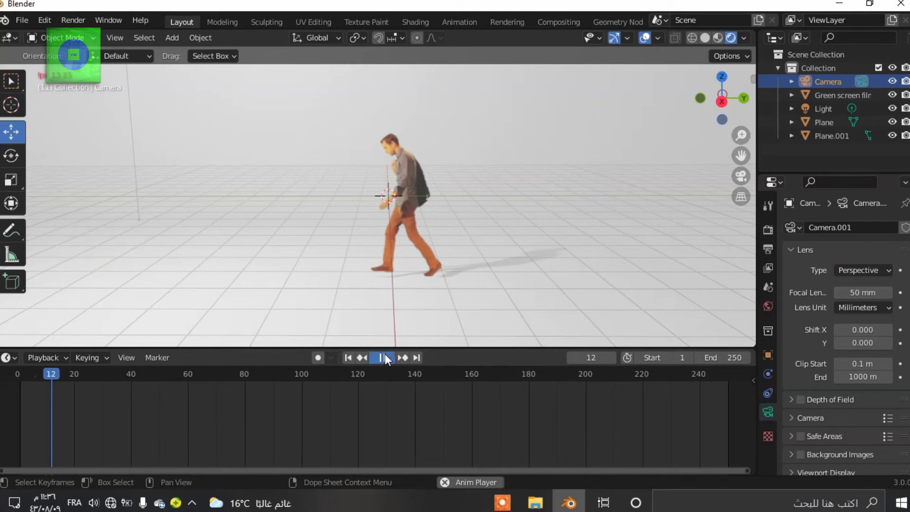
click(385, 357)
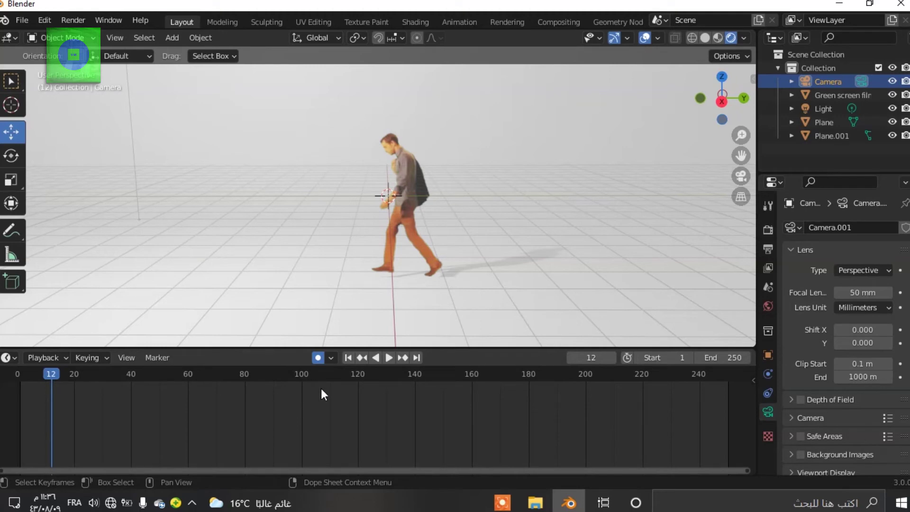
drag(740, 135, 740, 182)
click(406, 196)
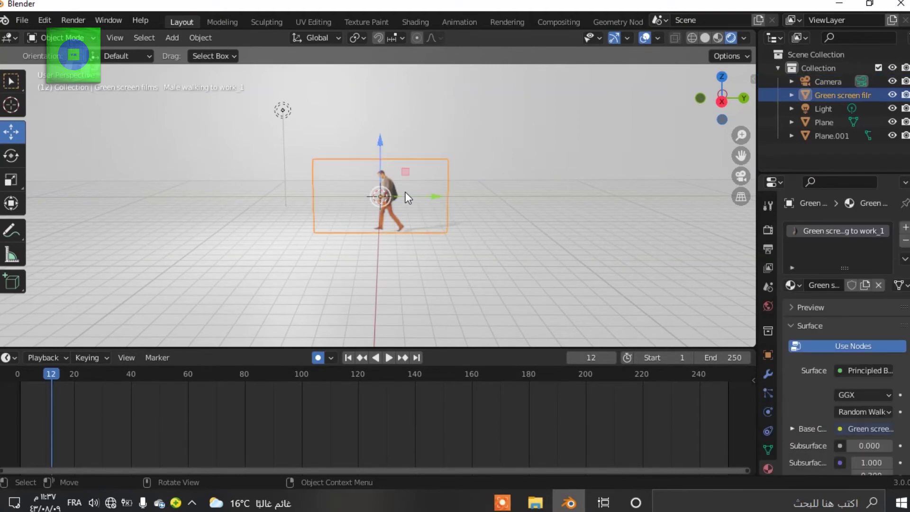
drag(436, 196, 469, 199)
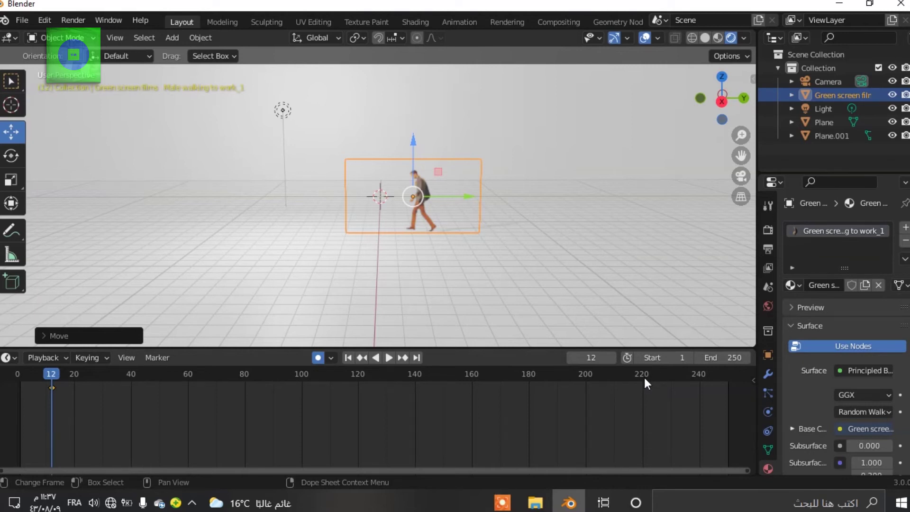
- At frame 154, keyframe the walking-man clip shifted along negative Y and check its position in camera view
click(454, 373)
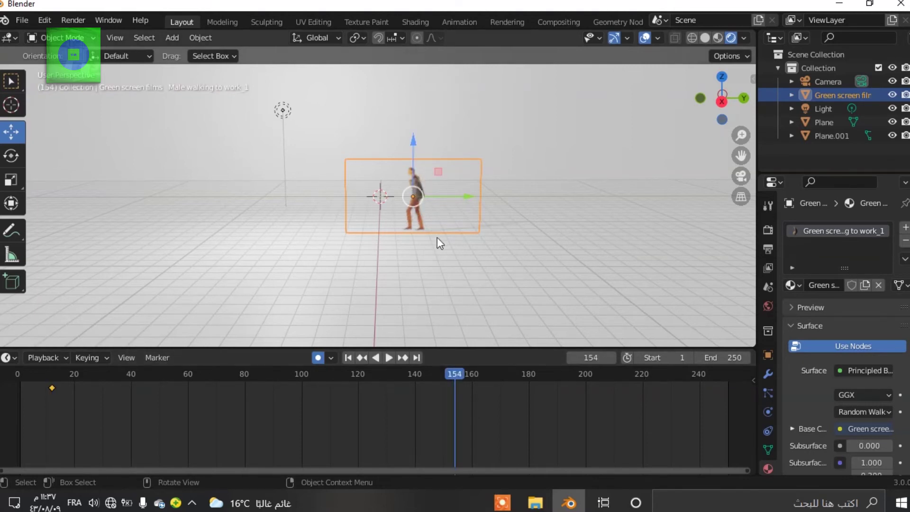
drag(463, 195, 262, 196)
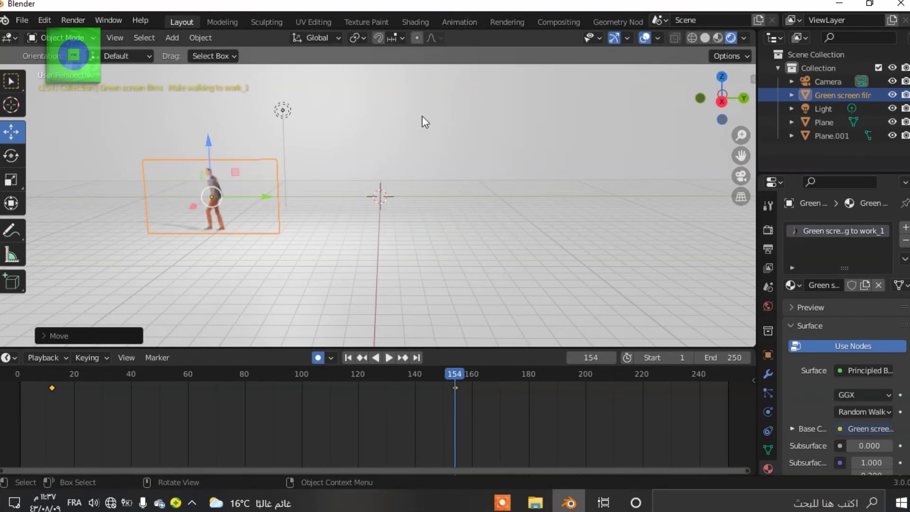
click(741, 176)
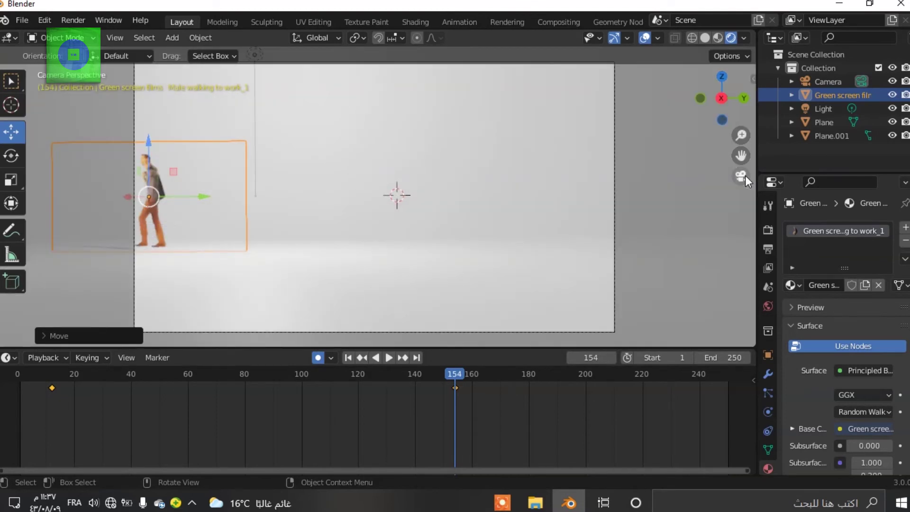
- Play the walk from frame 6 in camera view, stop at frame 250, and delete the clip's keyframe at frame 154
click(34, 374)
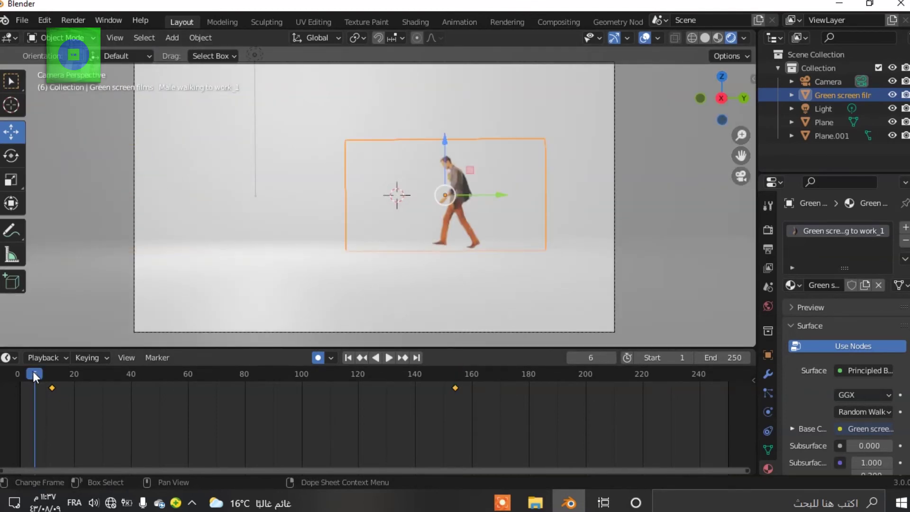
click(389, 358)
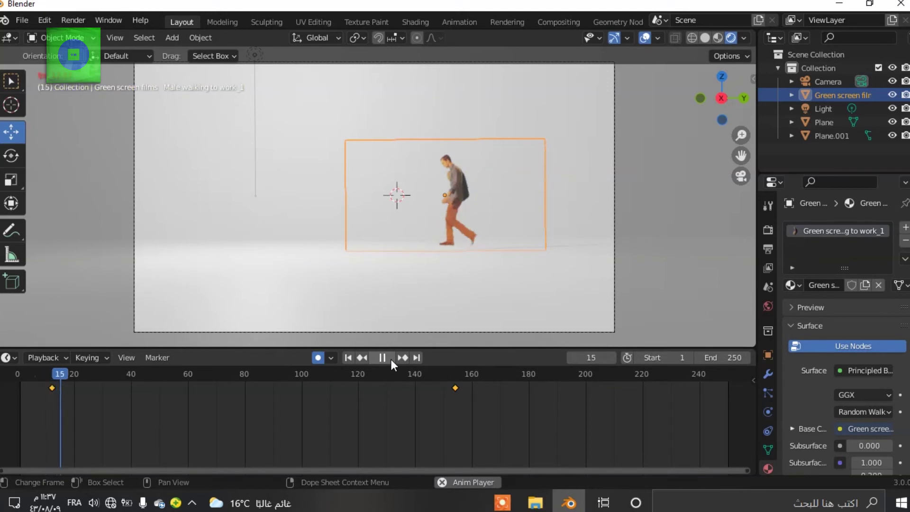
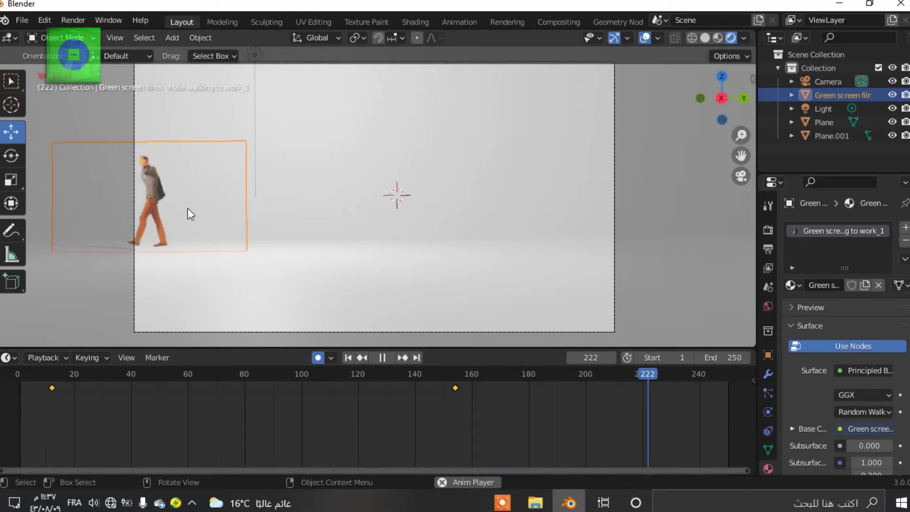
click(383, 359)
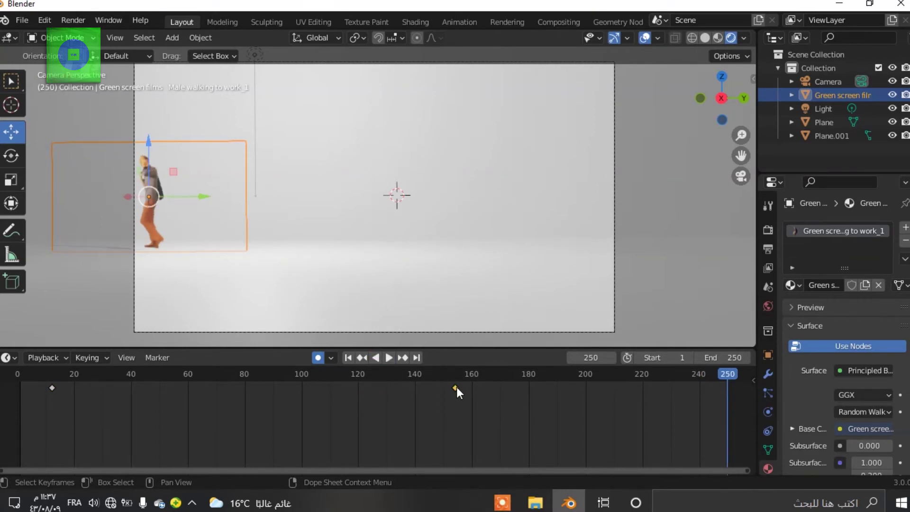
right_click(455, 386)
click(455, 389)
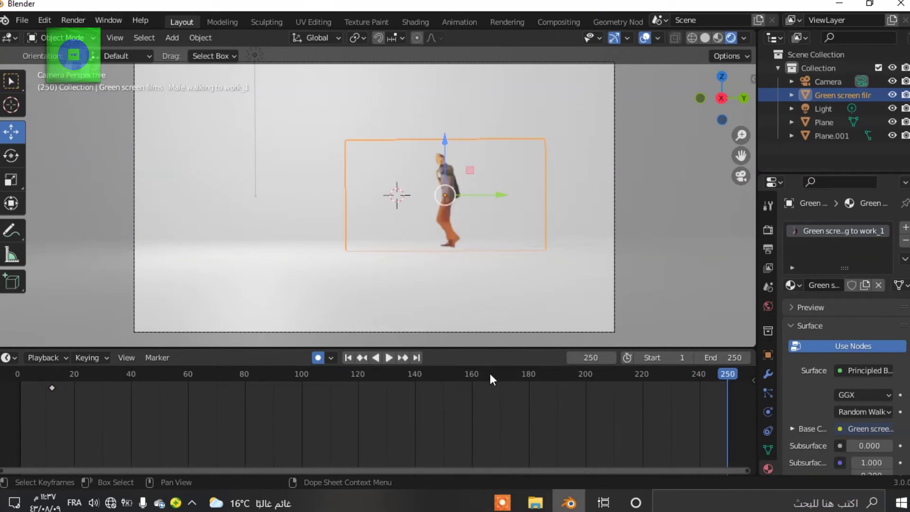
- At frame 163, move the walking-man clip along negative Y completely out of the camera frame to set its second keyframe
click(481, 373)
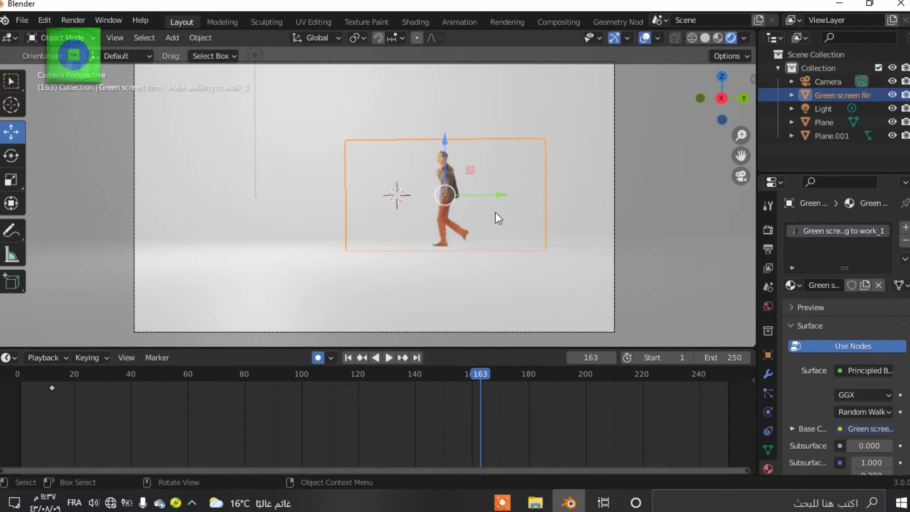
drag(500, 191, 258, 189)
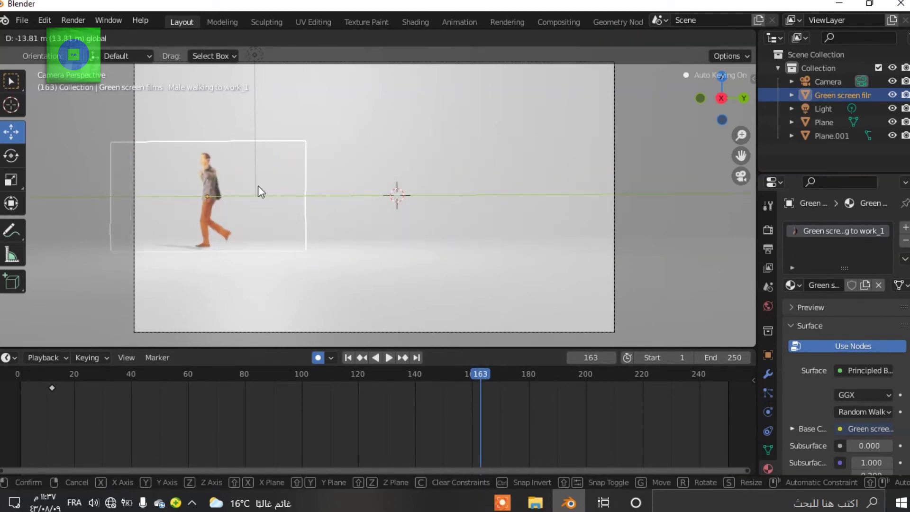
click(741, 175)
click(741, 175)
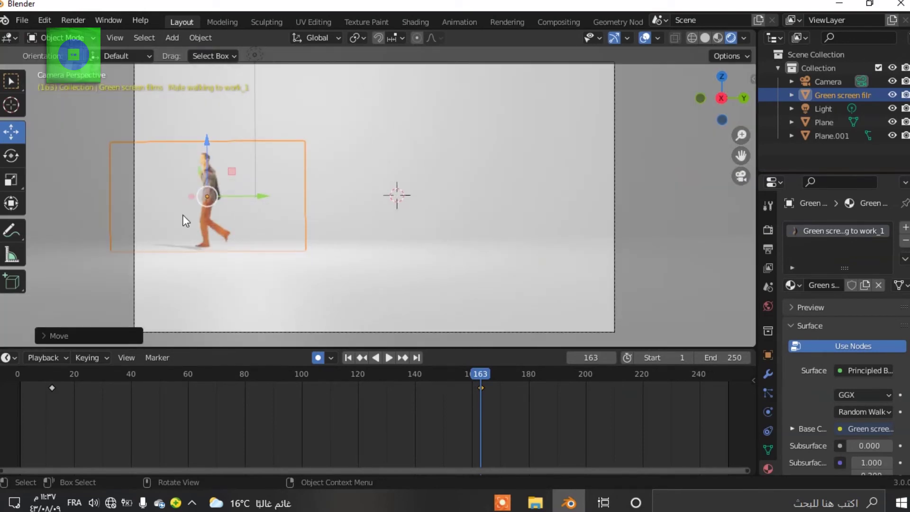
drag(260, 195, 84, 202)
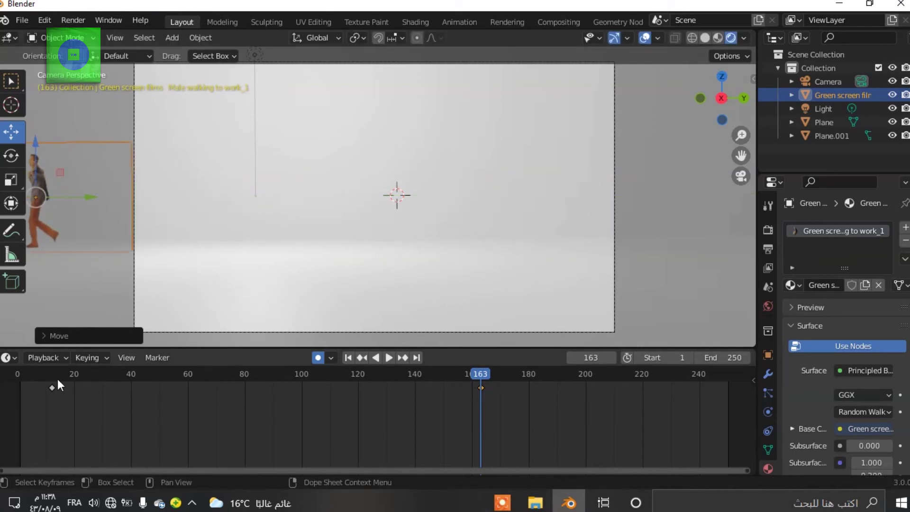
- Preview the walk from frame 9 in camera view and retime the clip's second keyframe to about frame 208
click(42, 372)
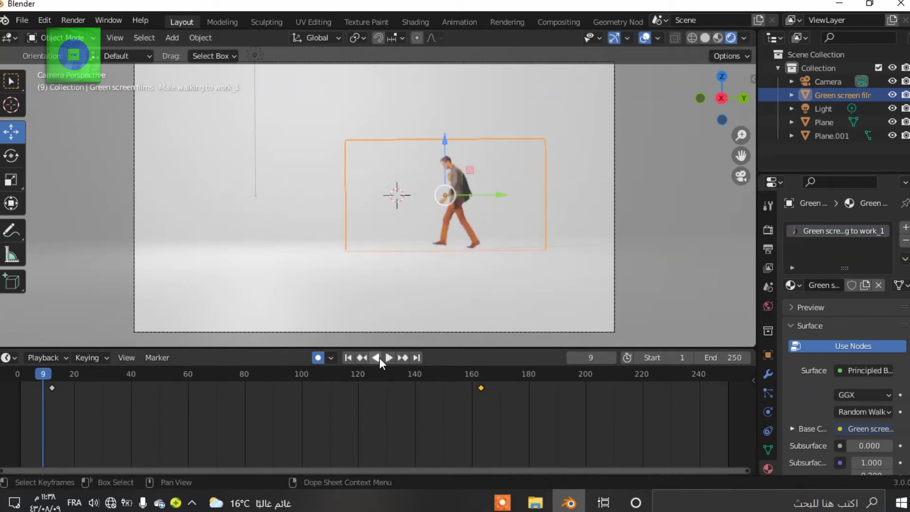
click(388, 357)
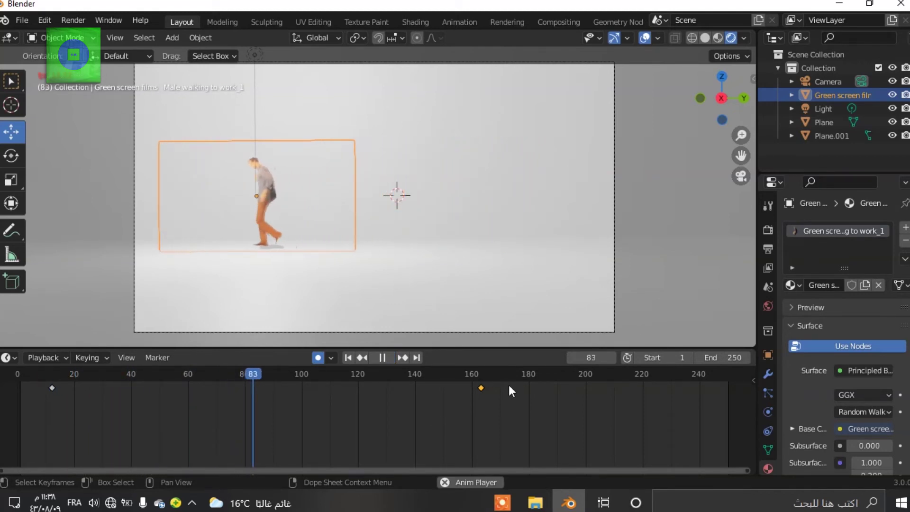
click(384, 358)
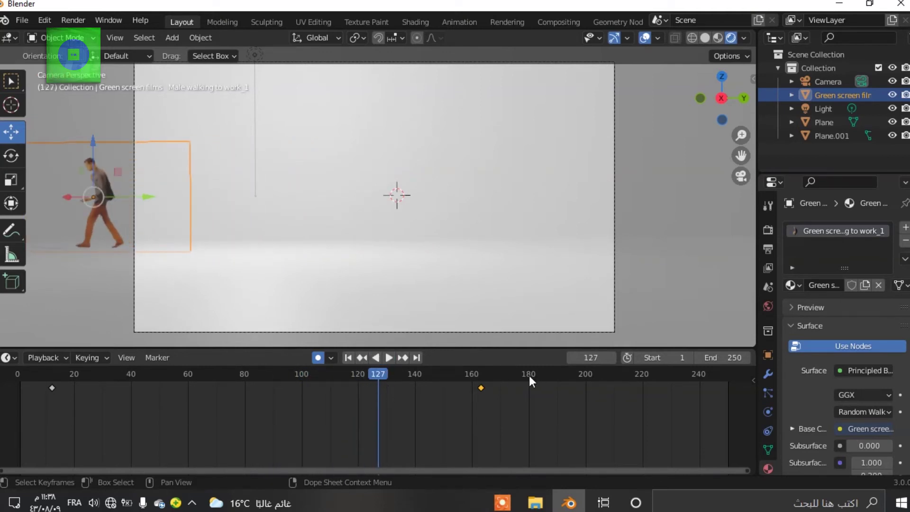
drag(482, 387, 609, 387)
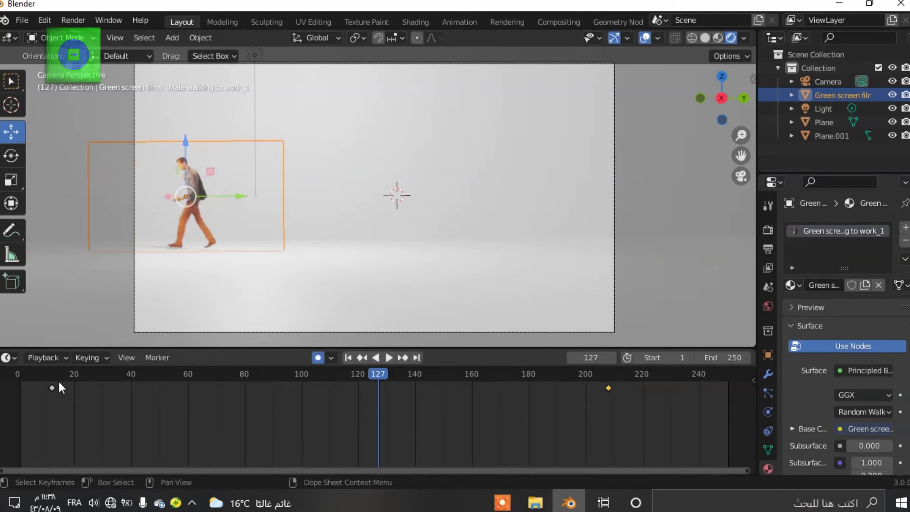
- Play the retimed walk from frame 10 in camera view, stop it and return to frame 6
click(47, 373)
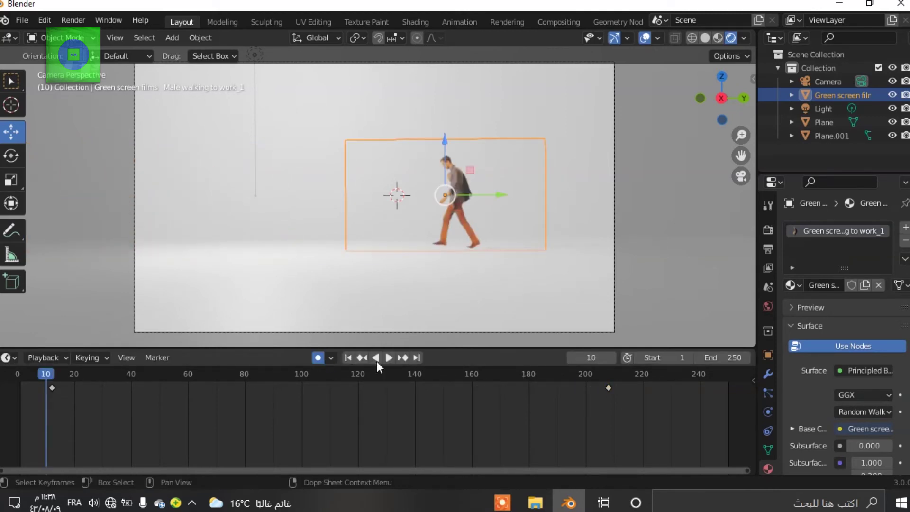
key(space)
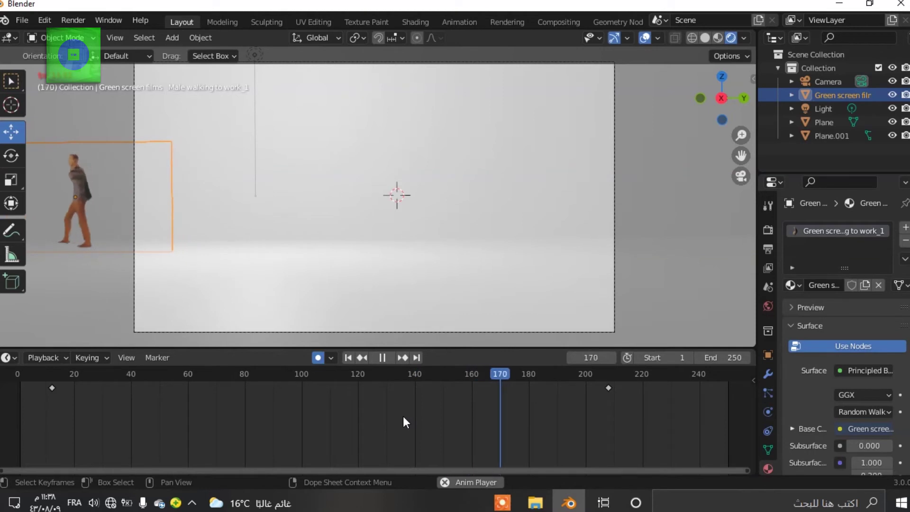
click(382, 357)
drag(605, 372, 34, 414)
- Add a circle mesh and move it along negative X behind the walking-man clip at frame 6
middle_drag(682, 217, 493, 199)
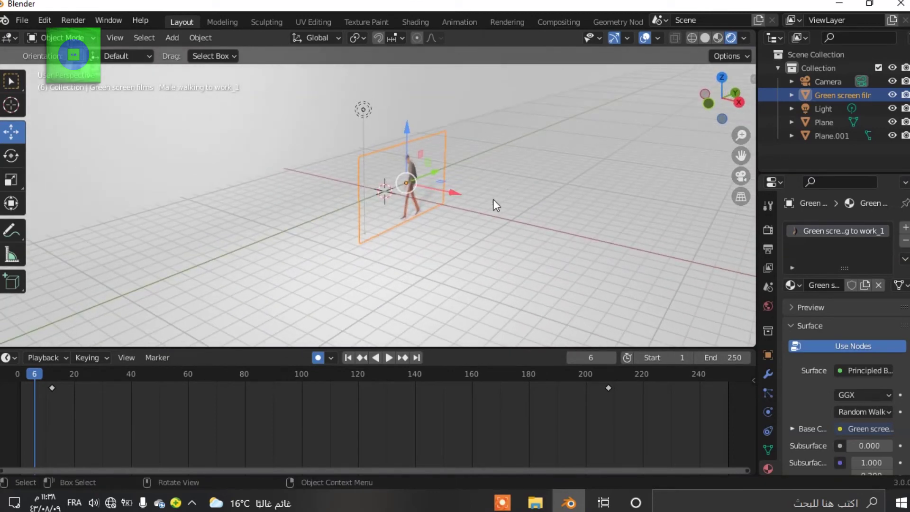
click(178, 38)
mouse_move(183, 57)
click(174, 37)
mouse_move(187, 53)
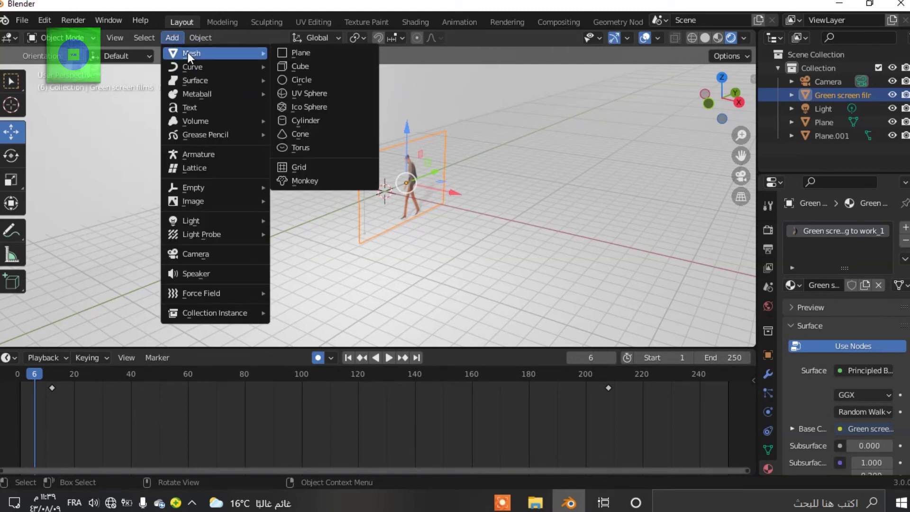
click(326, 81)
middle_drag(439, 197, 431, 193)
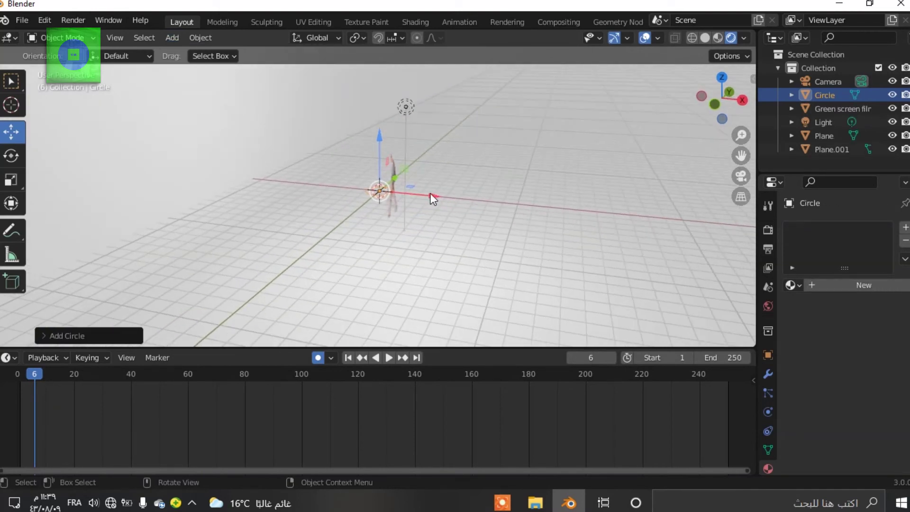
key(g)
key(x)
click(376, 192)
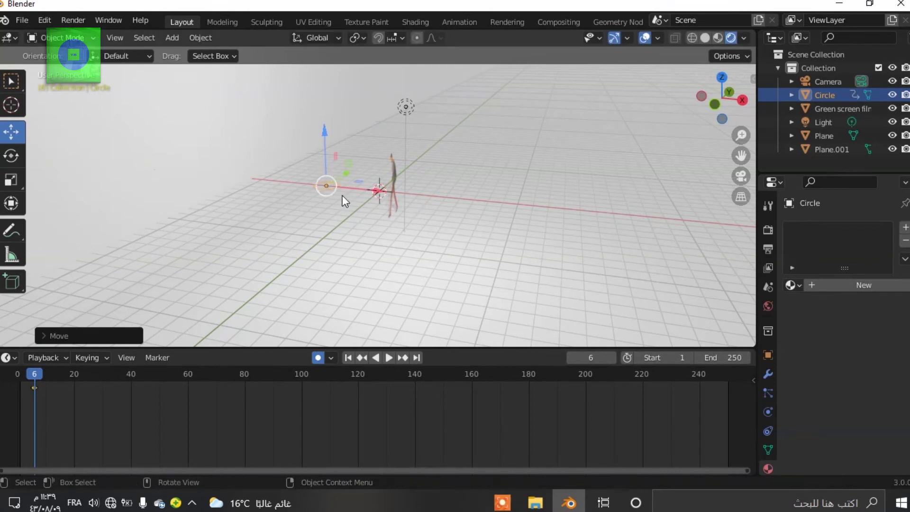
- Add a UV sphere and move it along negative X just past the circle at frame 6
click(166, 42)
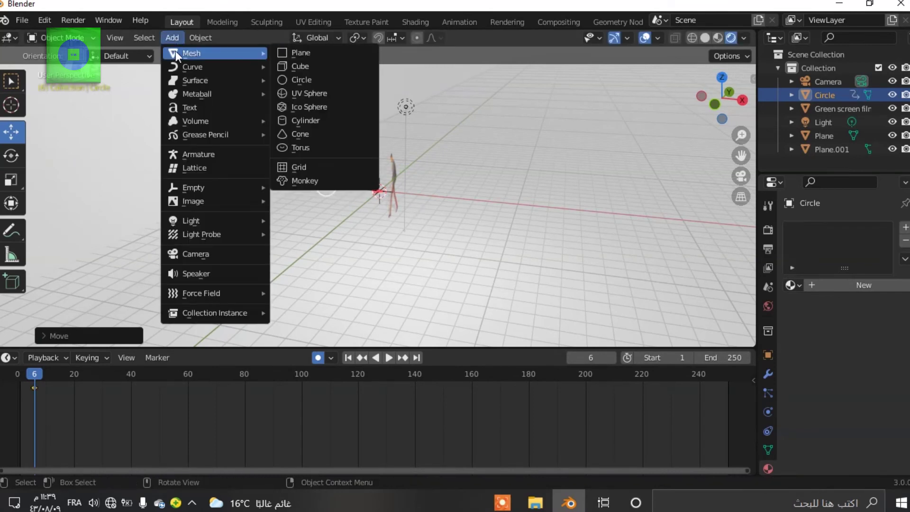
click(317, 91)
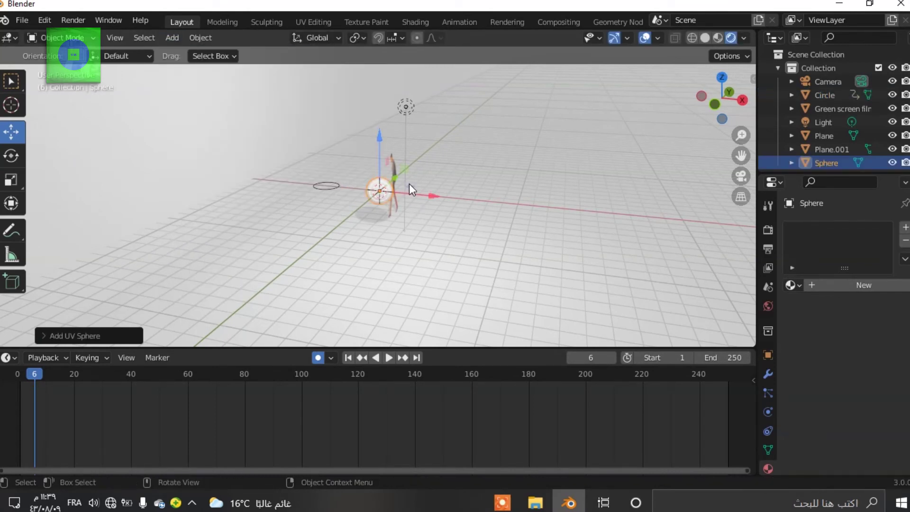
drag(428, 196, 362, 189)
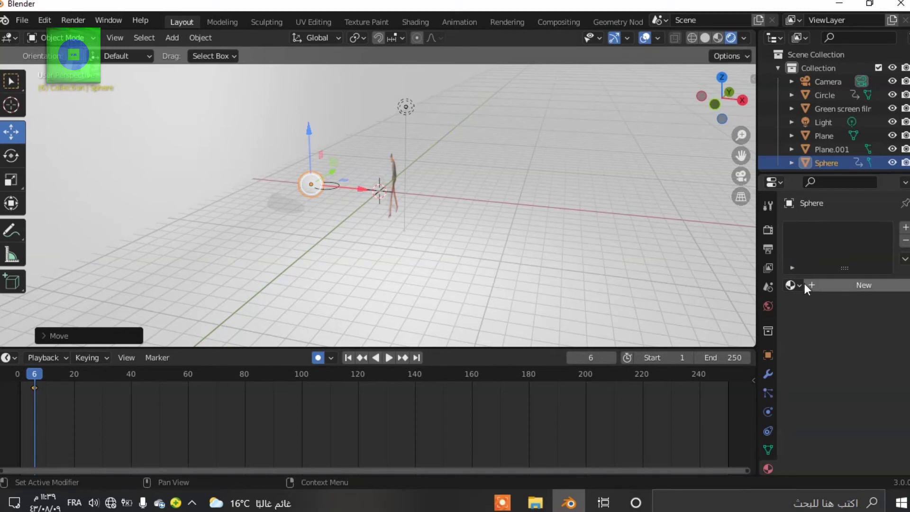
- Give the sphere a new material with a red base color
click(824, 285)
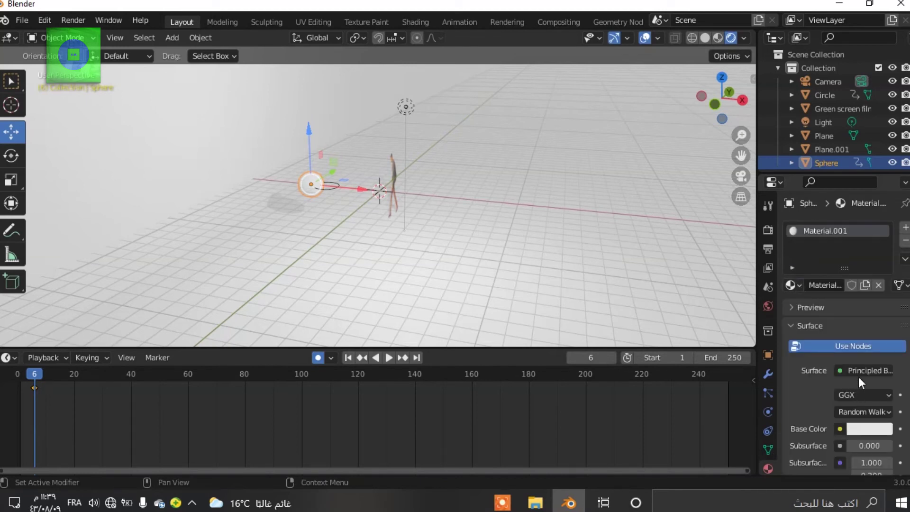
click(871, 429)
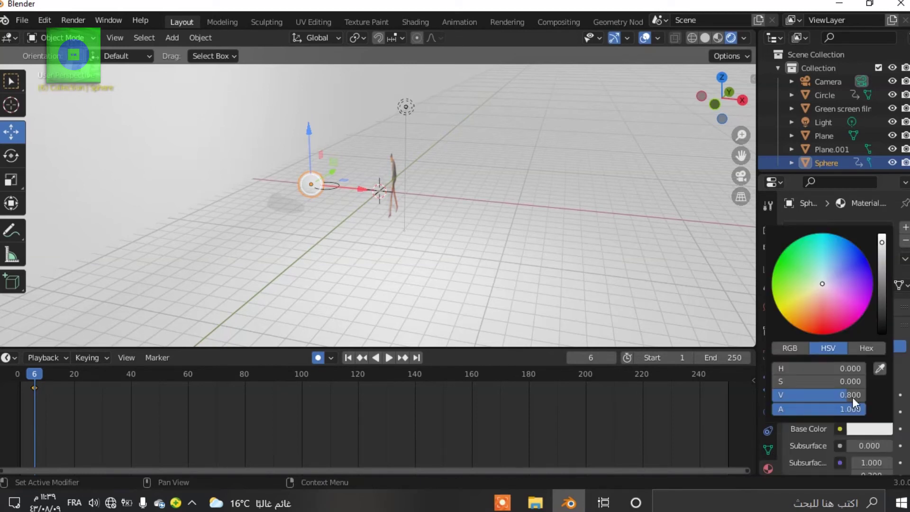
drag(824, 328, 827, 332)
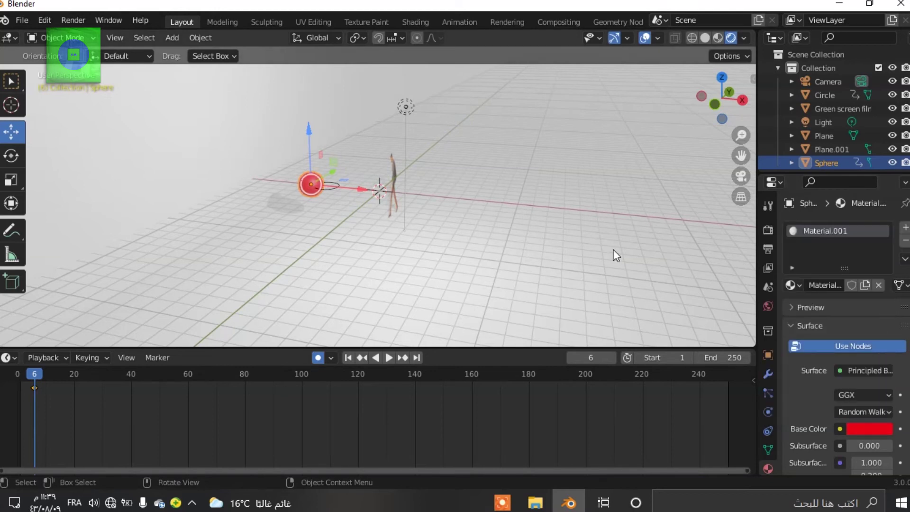
click(613, 280)
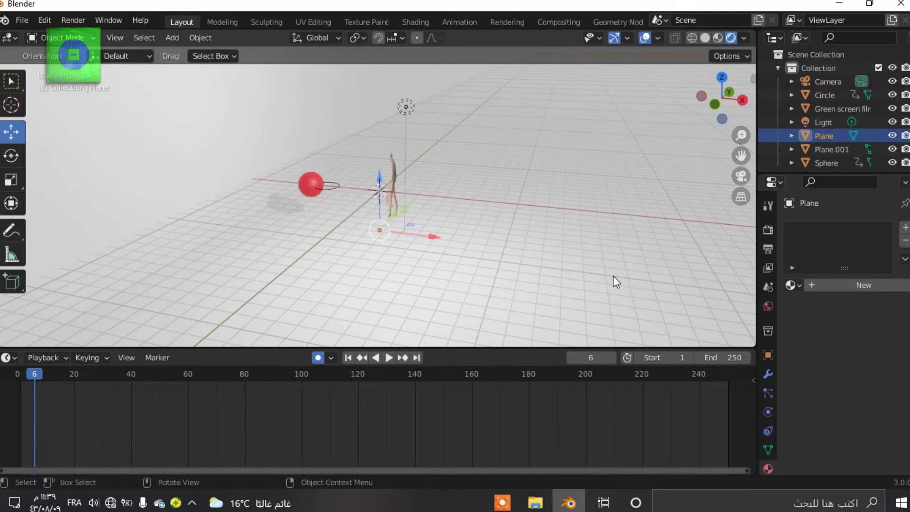
- Keyframe the sphere with small vertical moves along Z at frames 26, 50 and 94
click(303, 180)
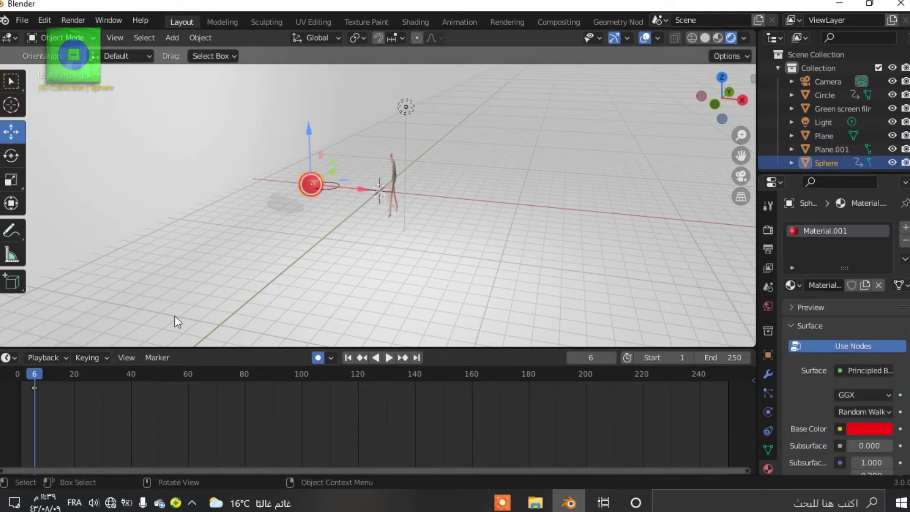
click(92, 372)
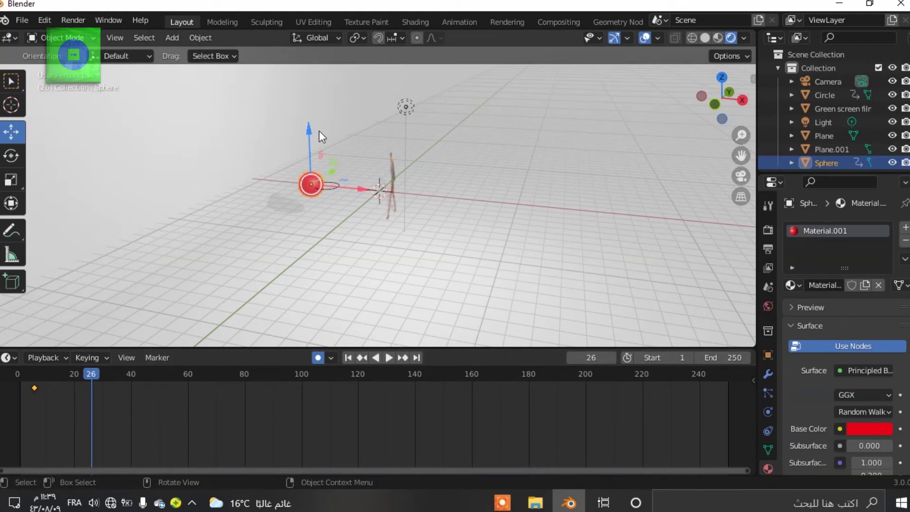
mouse_move(309, 130)
mouse_down()
mouse_move(308, 117)
mouse_move(309, 148)
mouse_up()
click(159, 373)
key(space)
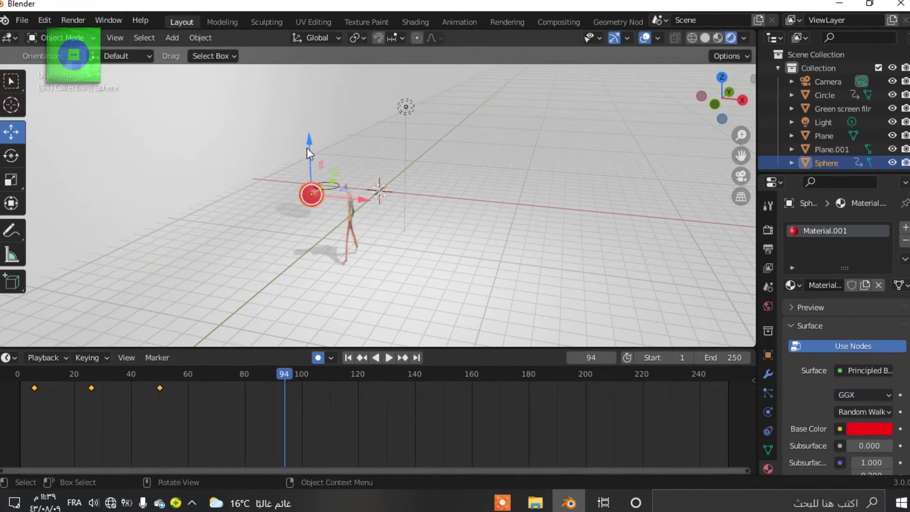
click(309, 132)
click(332, 308)
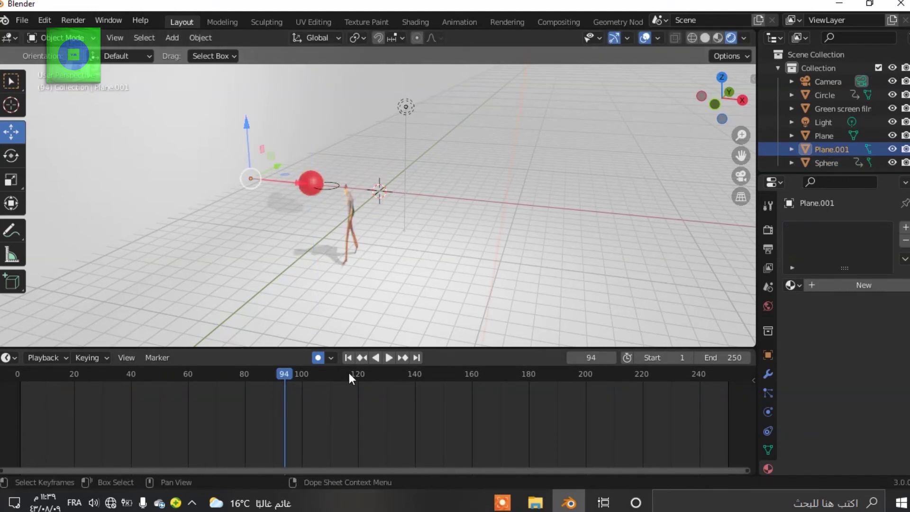
- At frame 117, keyframe the sphere moved along negative Y to beyond the walking man
click(349, 373)
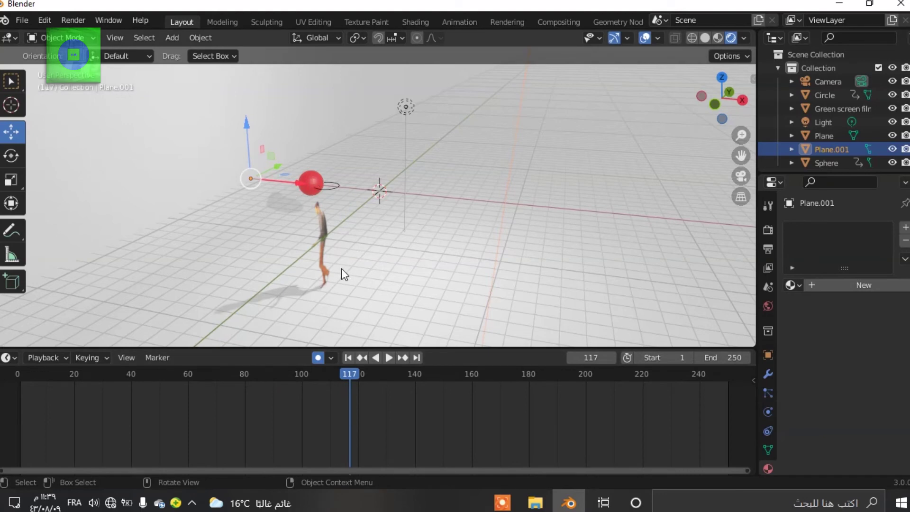
click(310, 182)
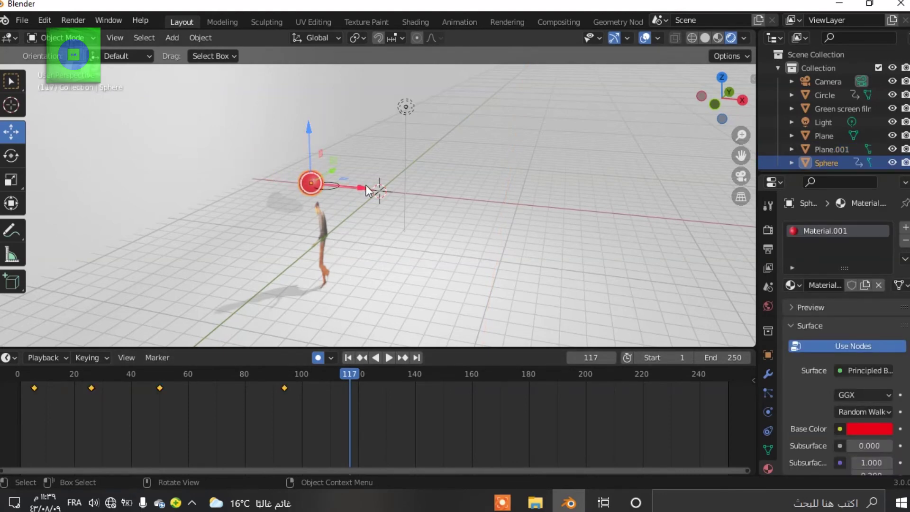
middle_drag(360, 194, 393, 163)
drag(384, 161, 242, 198)
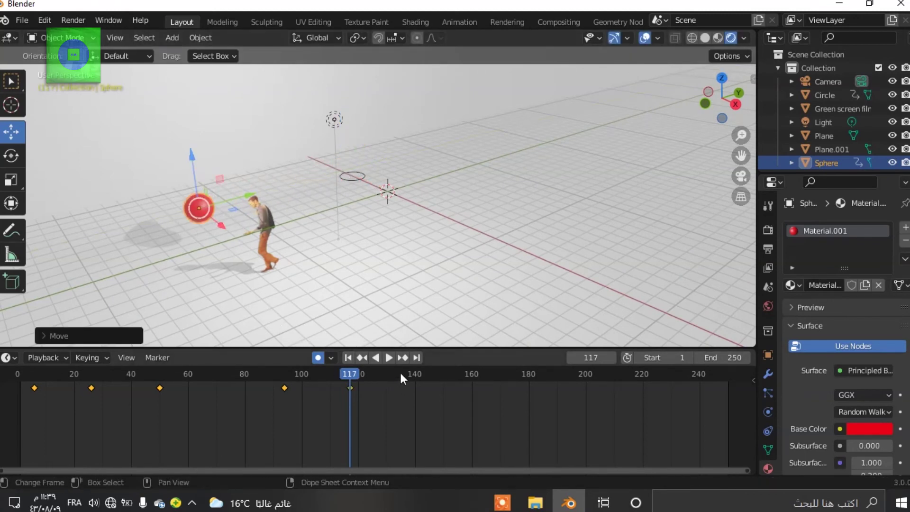
- Keyframe the sphere raised along Z at frame 135 and lowered below the floor at frame 150
key(space)
drag(199, 161, 194, 130)
click(444, 374)
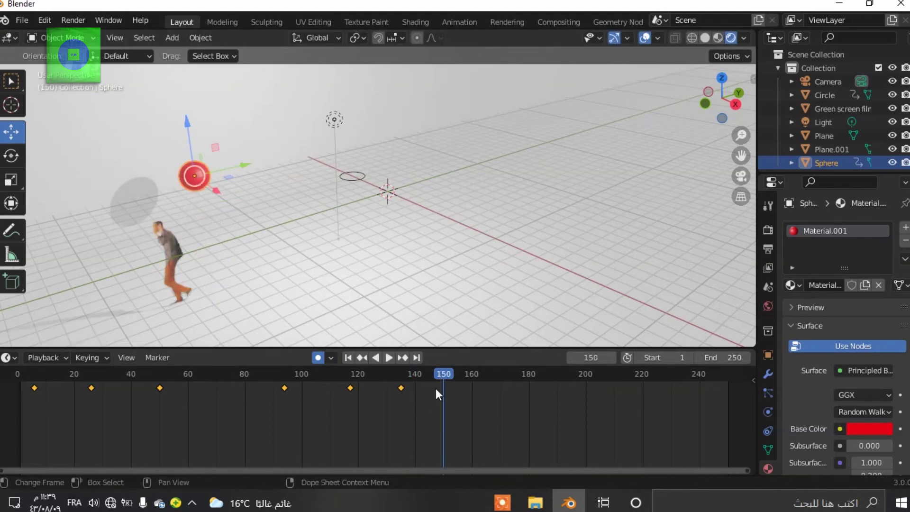
drag(187, 121, 244, 276)
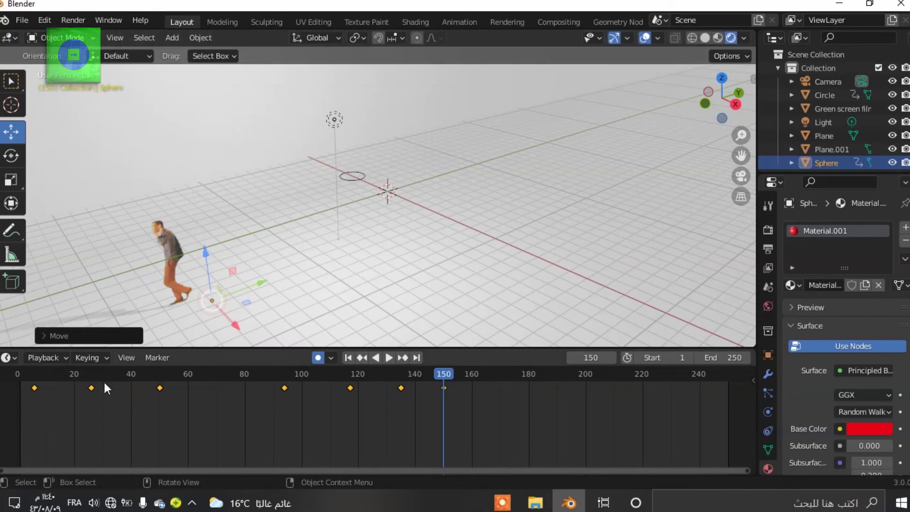
- Switch to camera view and play the sphere and walking-man animation from frame 0
click(35, 374)
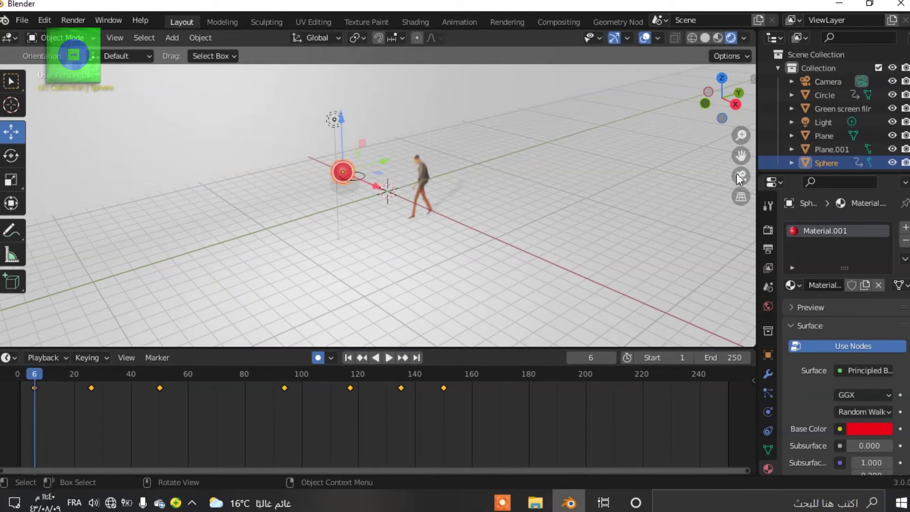
click(740, 176)
key(space)
click(17, 374)
key(space)
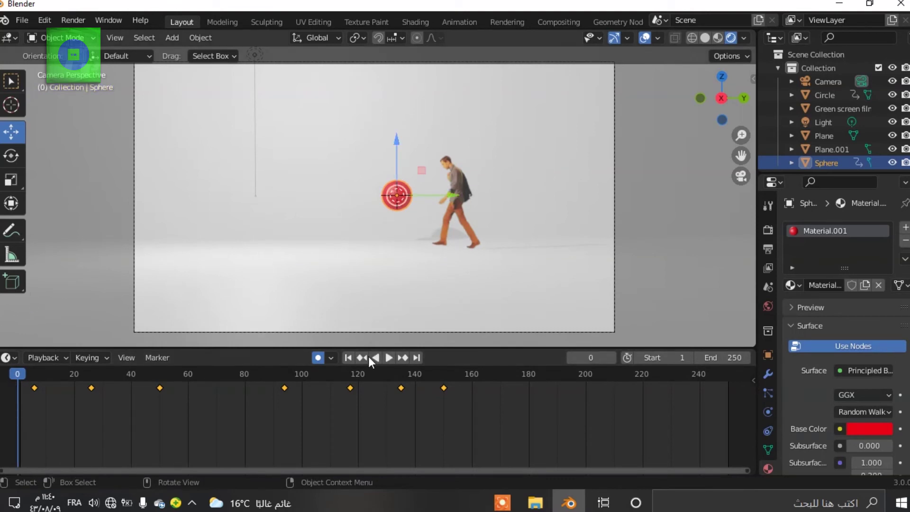
click(389, 357)
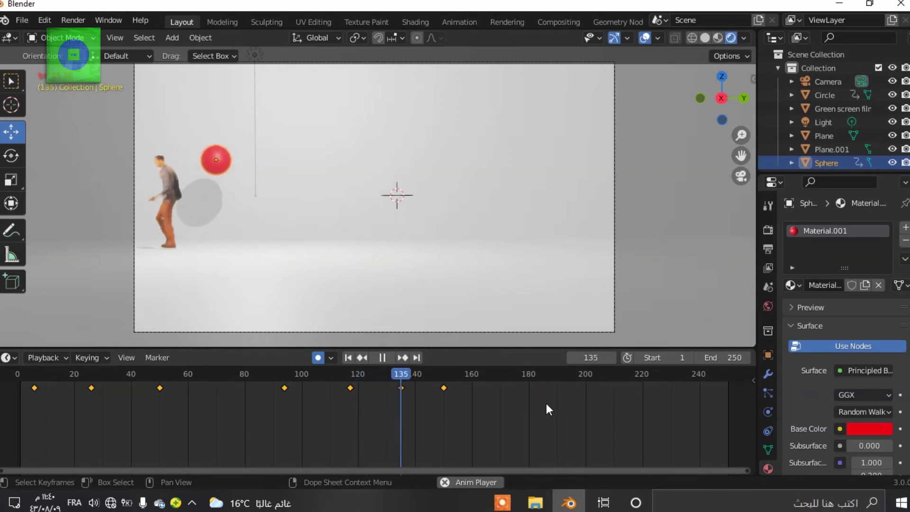
click(670, 280)
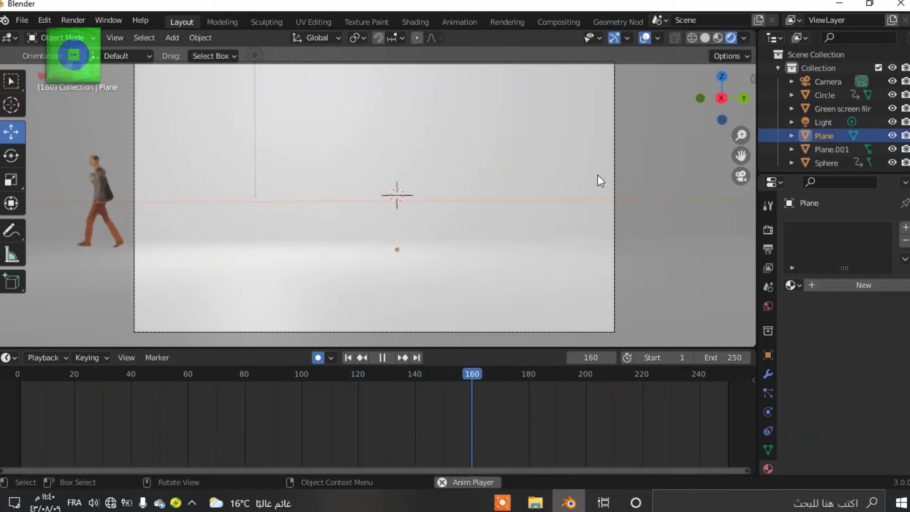
click(641, 118)
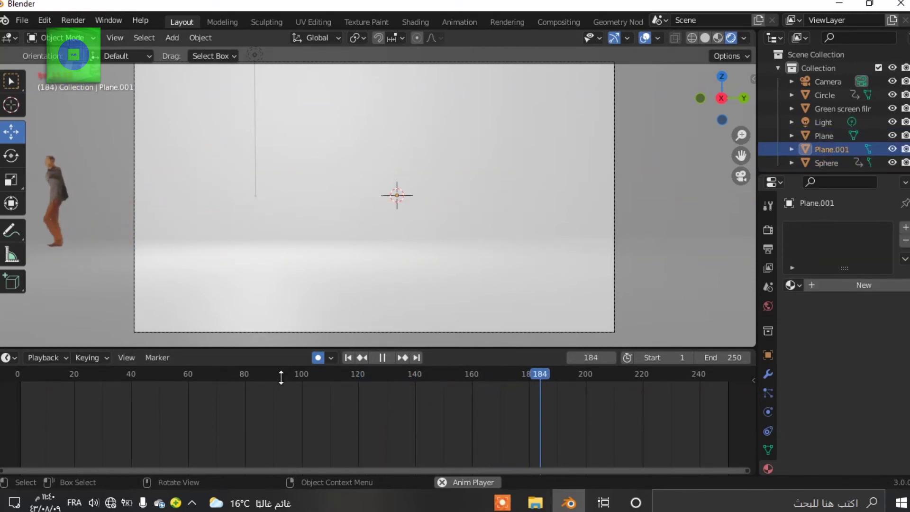
- Check the sphere behind the man at frame 119, and replay the animation from frame 0
click(35, 370)
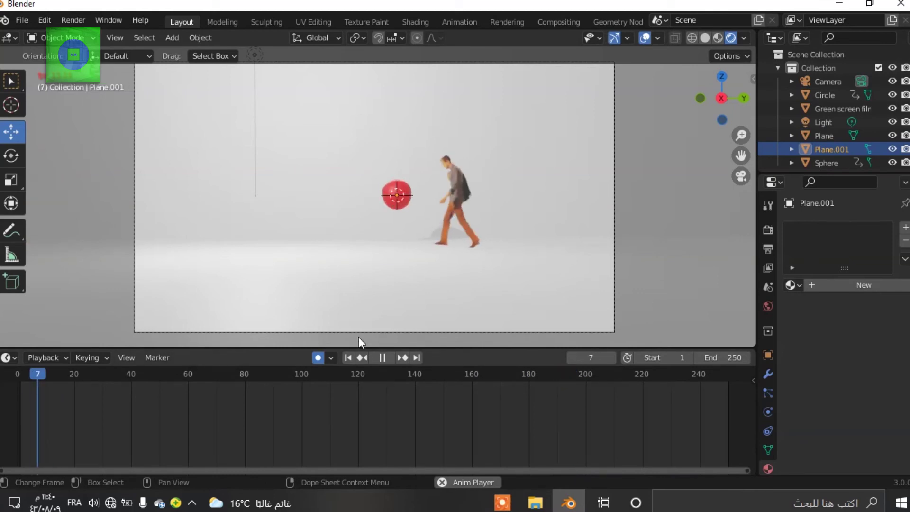
click(355, 373)
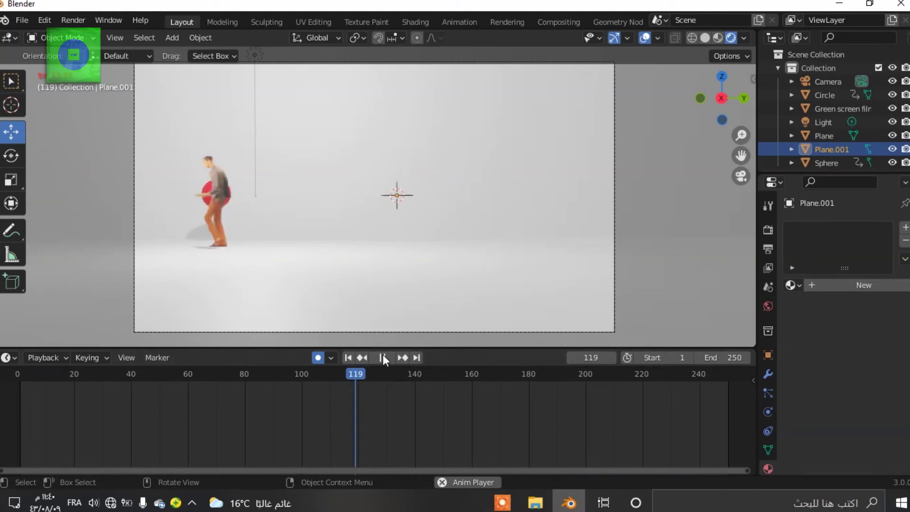
click(31, 374)
click(17, 374)
key(space)
key(space)
key(Escape)
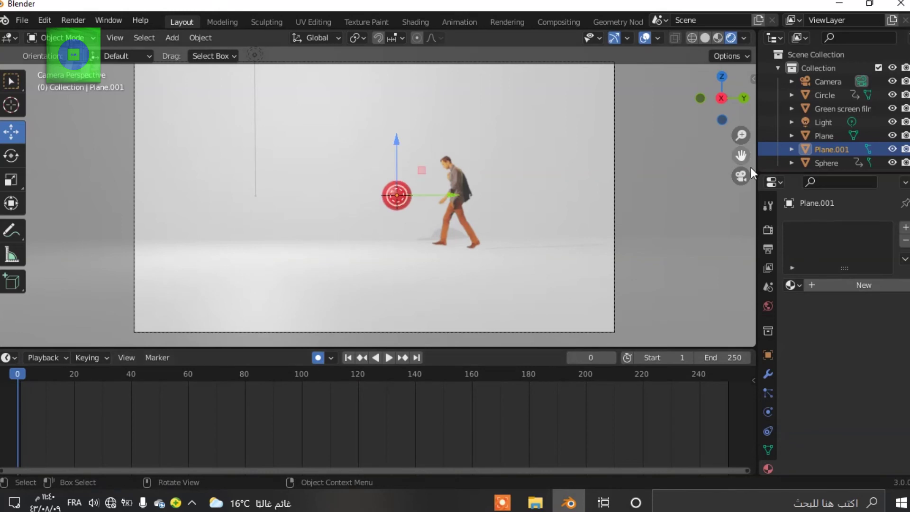
click(389, 357)
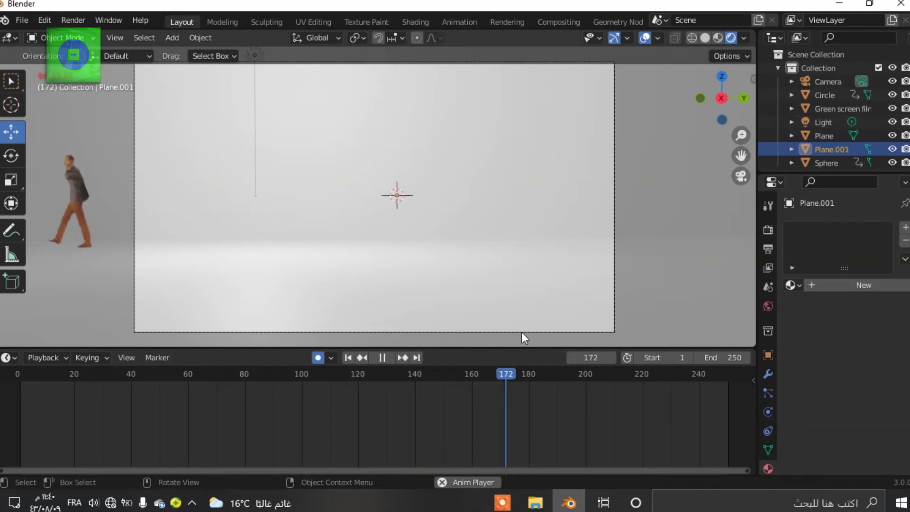
- Stop playback, leave camera view, and at frame 0 keyframe the camera nudged slightly along positive X
click(380, 356)
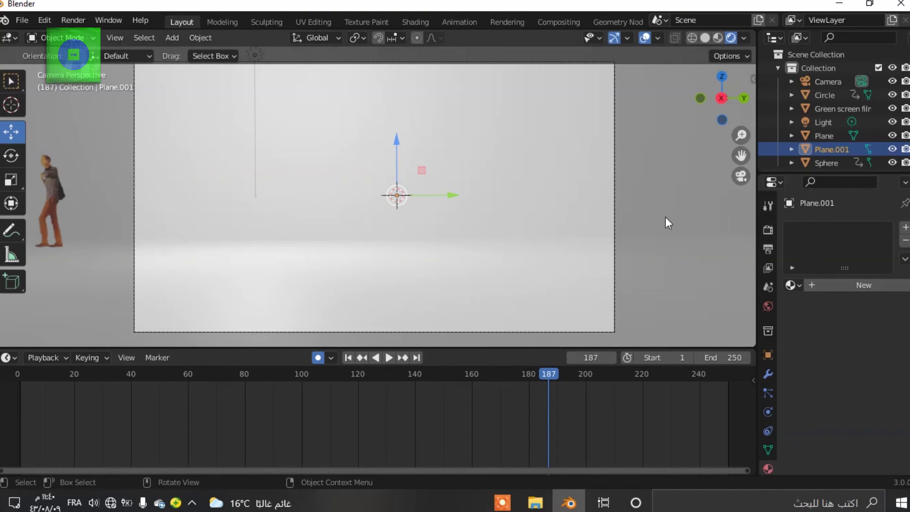
click(709, 241)
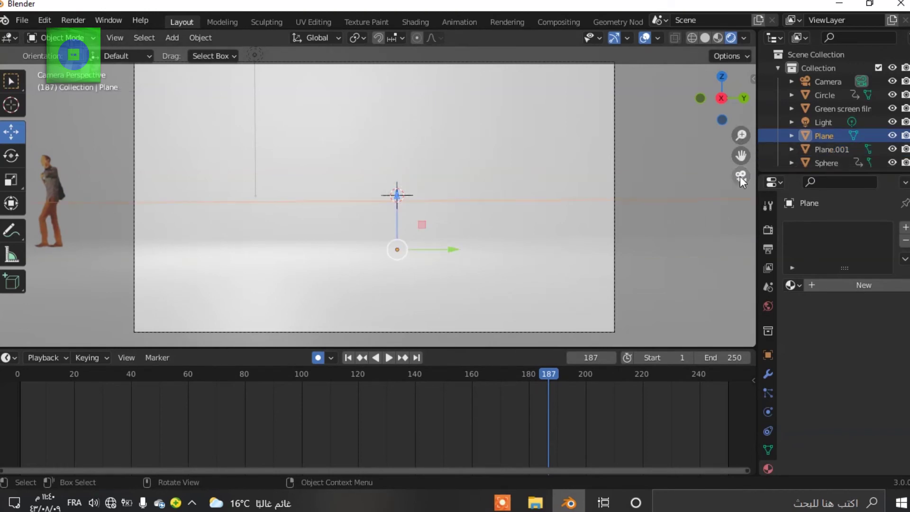
click(740, 176)
middle_drag(584, 254, 662, 234)
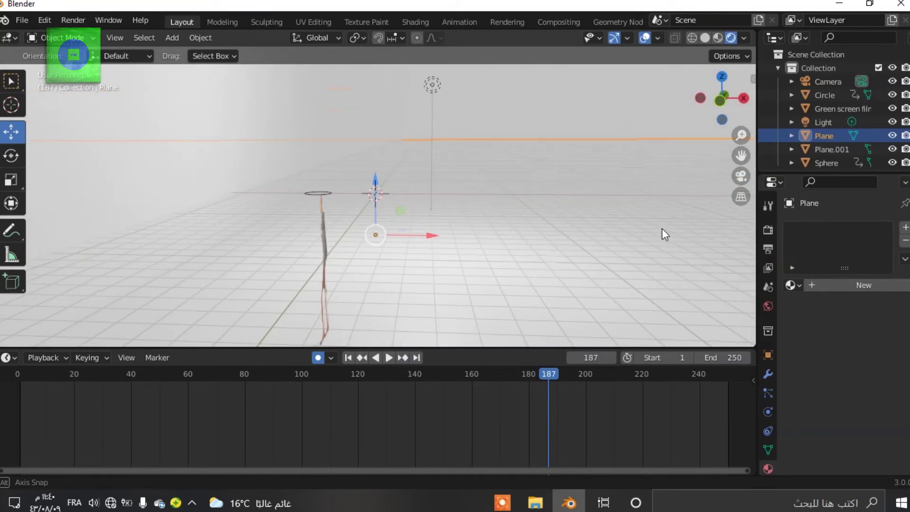
click(61, 373)
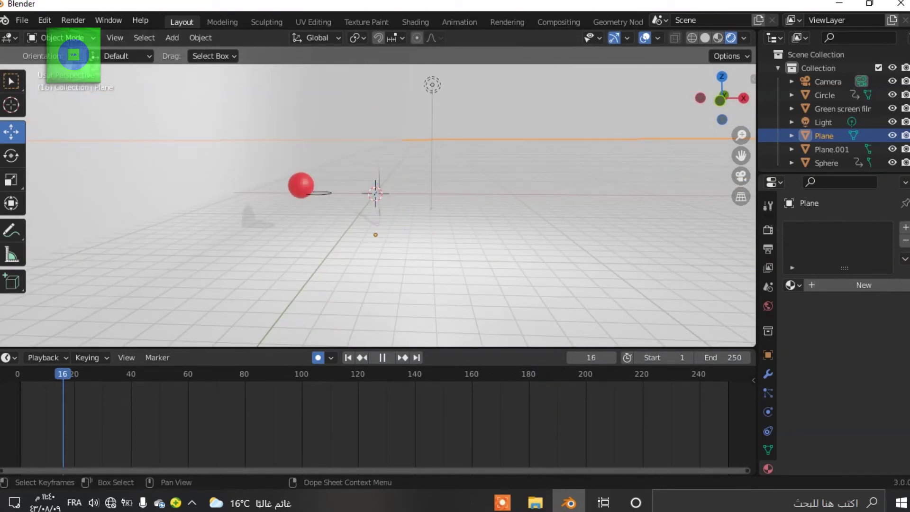
key(shift+Left)
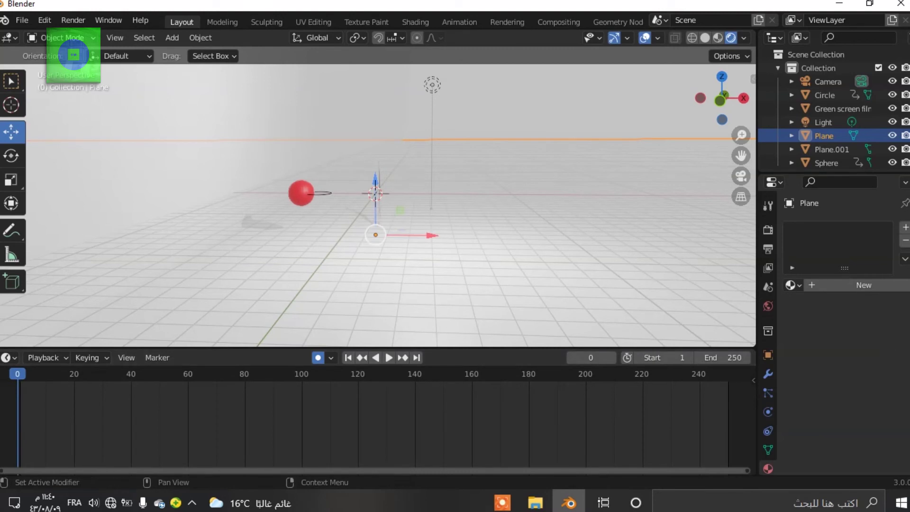
click(821, 83)
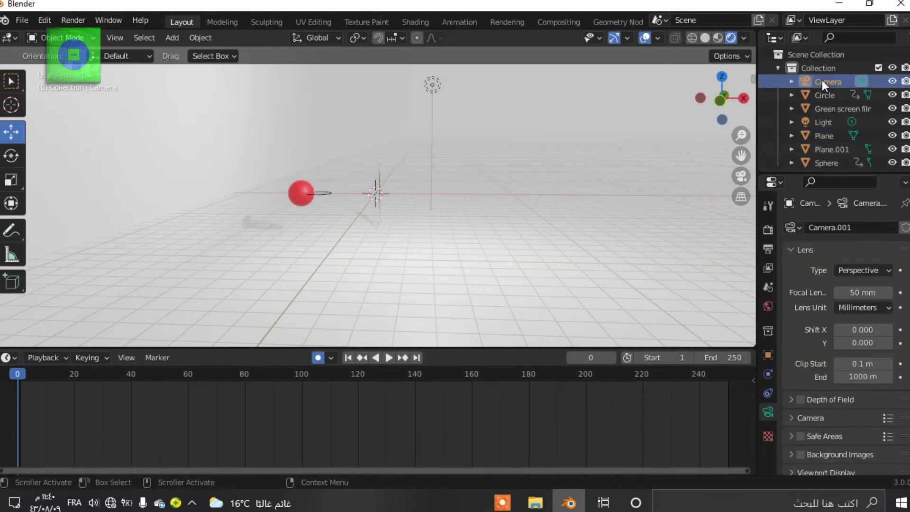
middle_drag(614, 186, 729, 156)
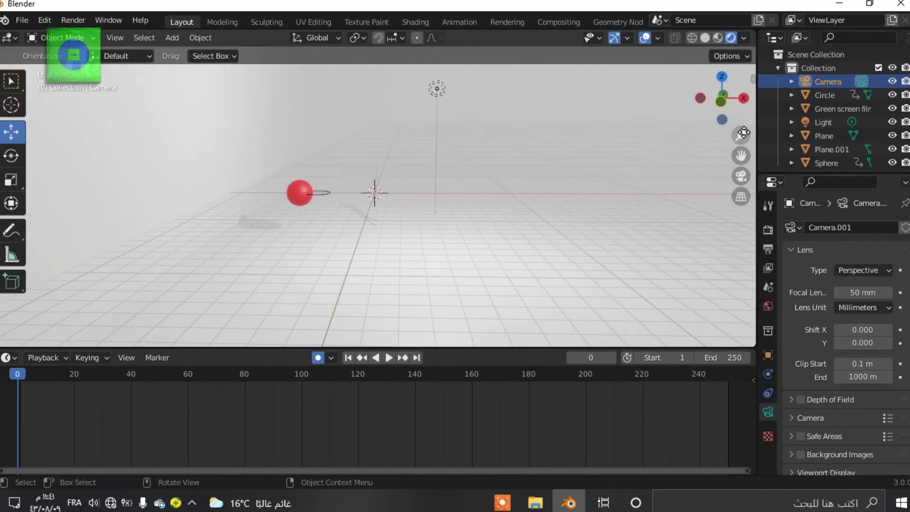
drag(733, 177, 474, 184)
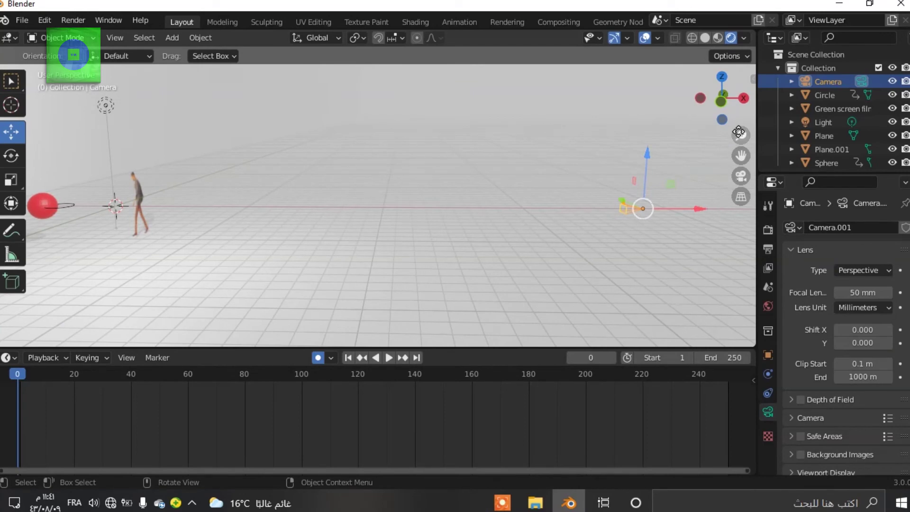
drag(740, 135, 740, 142)
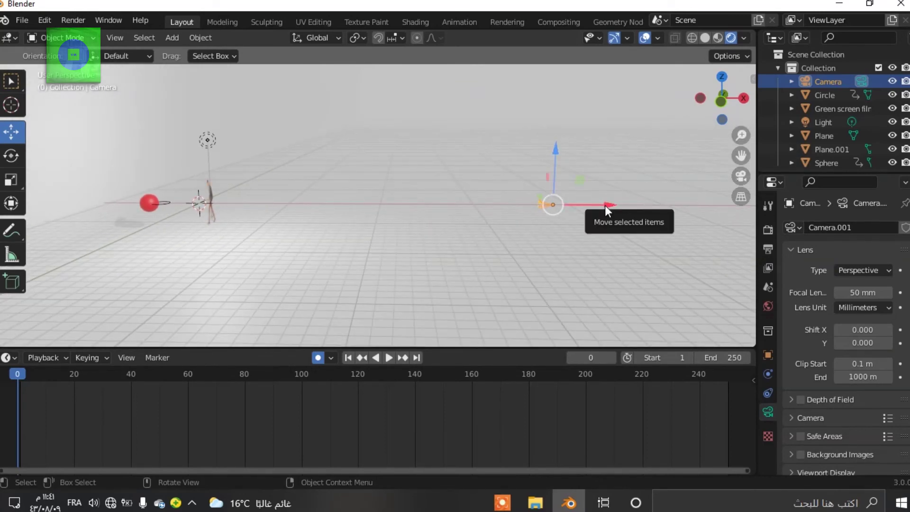
drag(605, 206, 611, 205)
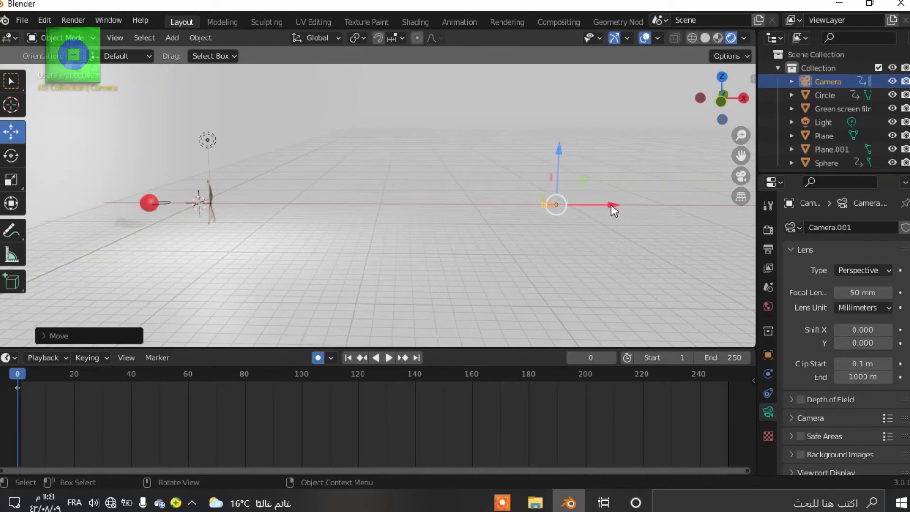
drag(611, 204, 615, 203)
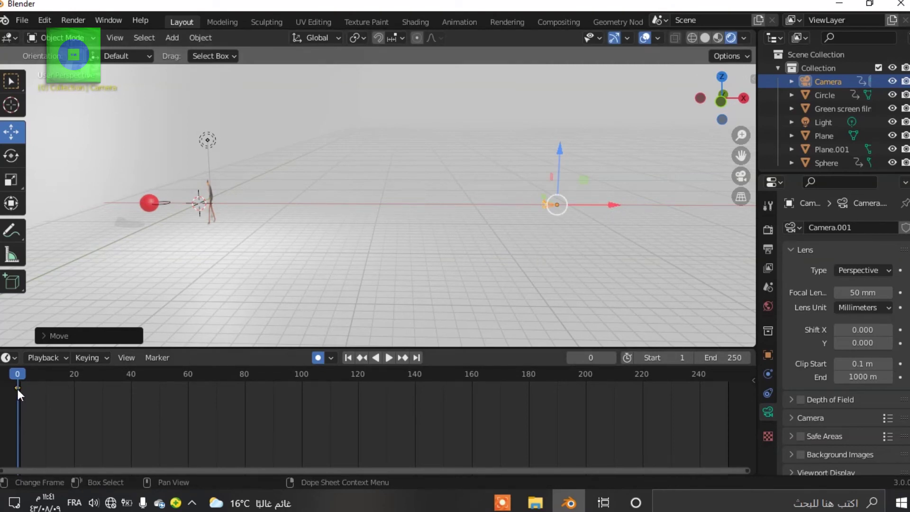
- At frame 19, keyframe the camera moved along negative X close to the walking man, and look through the camera
click(73, 374)
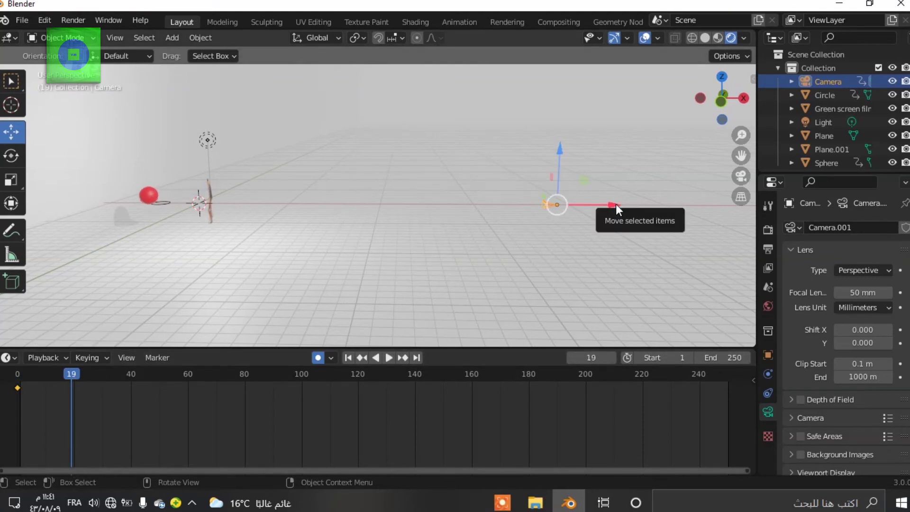
drag(615, 203, 369, 211)
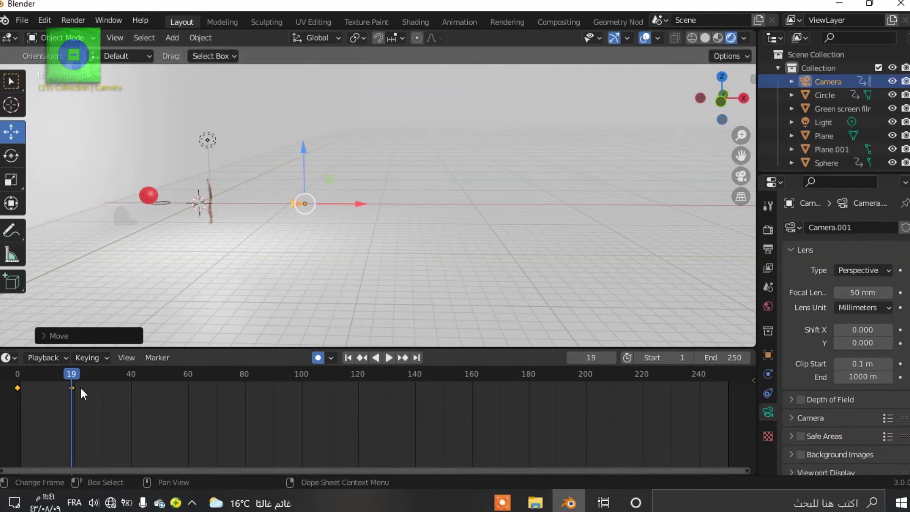
click(739, 177)
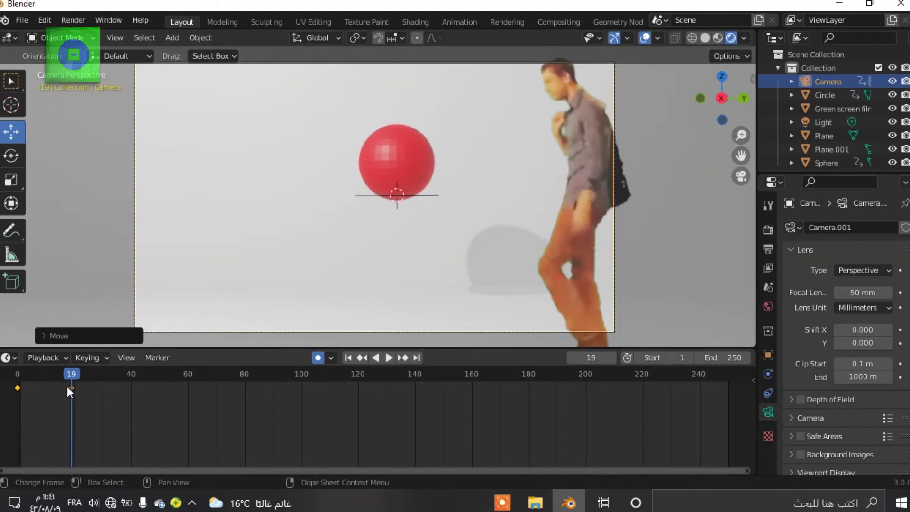
- Shift the camera's close-up keyframe from frame 19 to about frame 58 and return the timeline to frame 0
key(g)
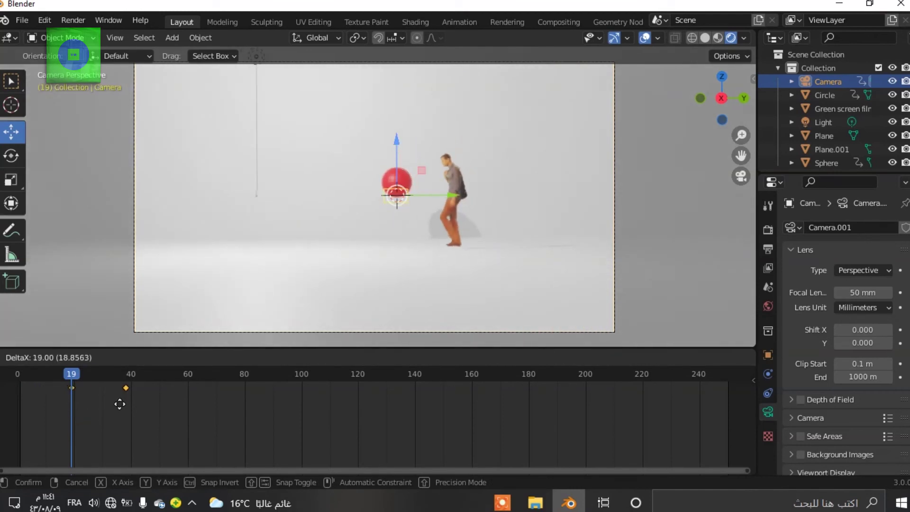
click(72, 403)
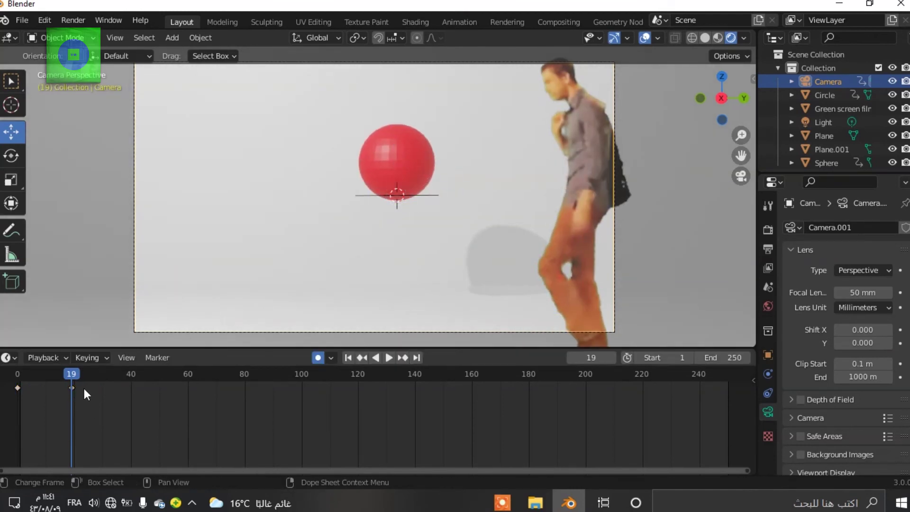
key(g)
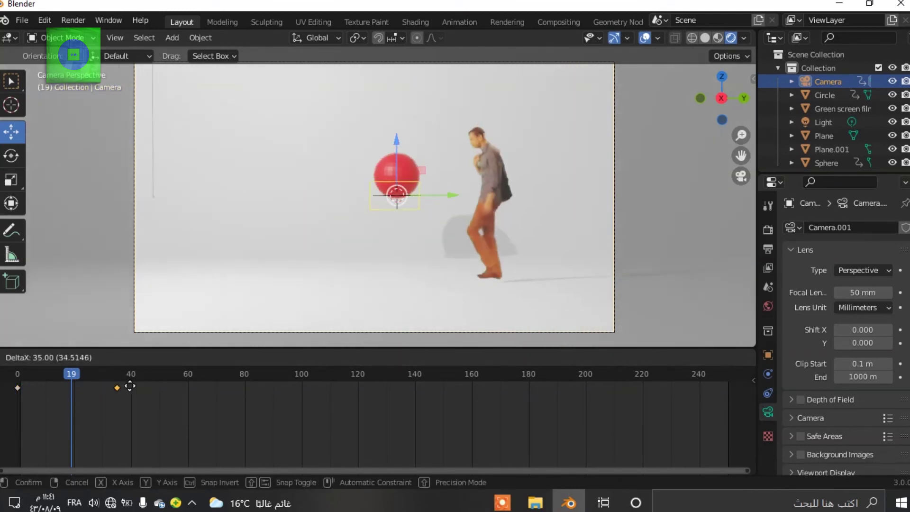
click(184, 385)
key(shift+Left)
key(space)
key(space)
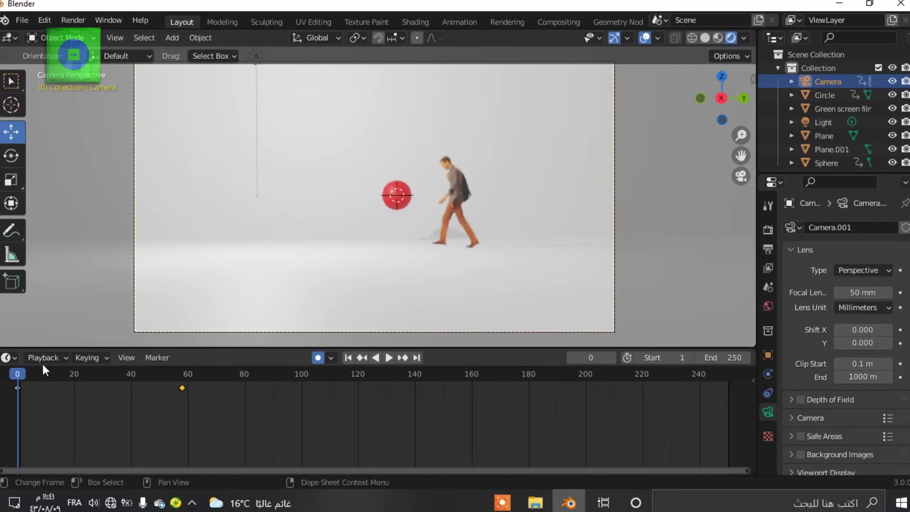
- Compare the scene with the light hidden and shown, and play the camera push-in from frame 0
click(439, 419)
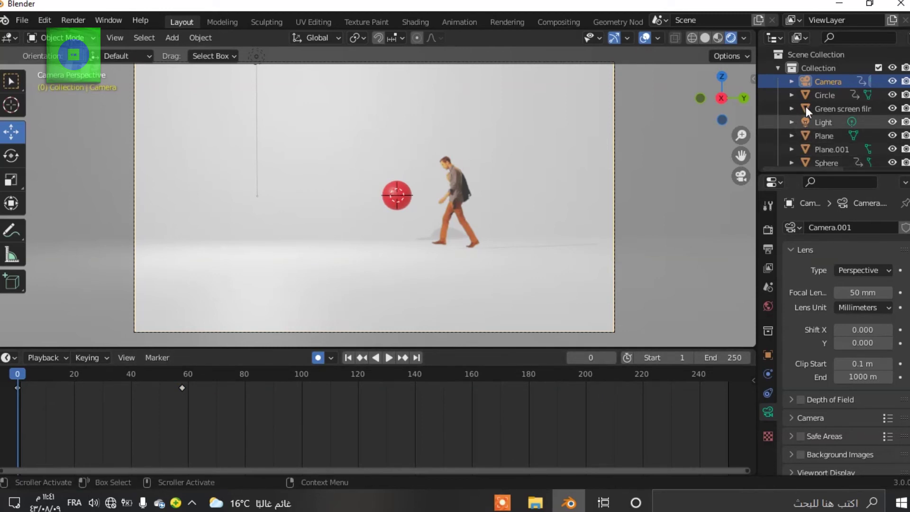
click(892, 122)
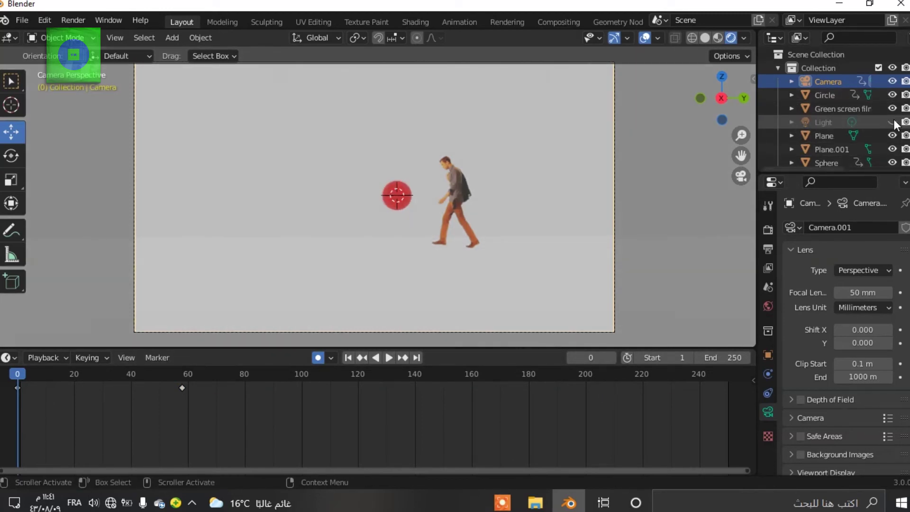
click(892, 122)
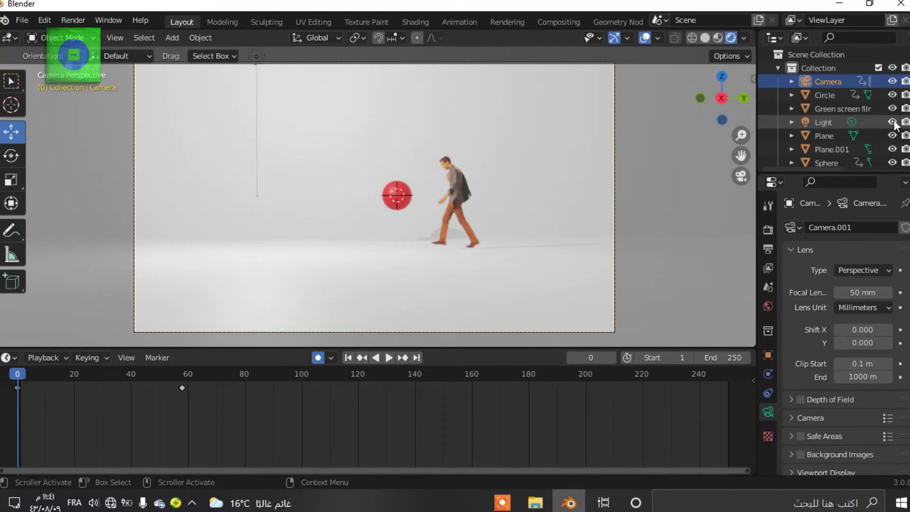
click(684, 194)
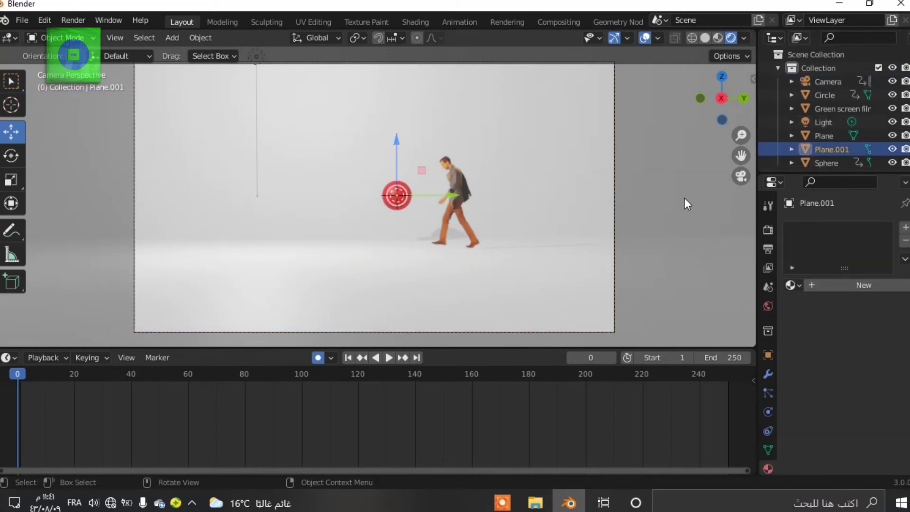
click(391, 355)
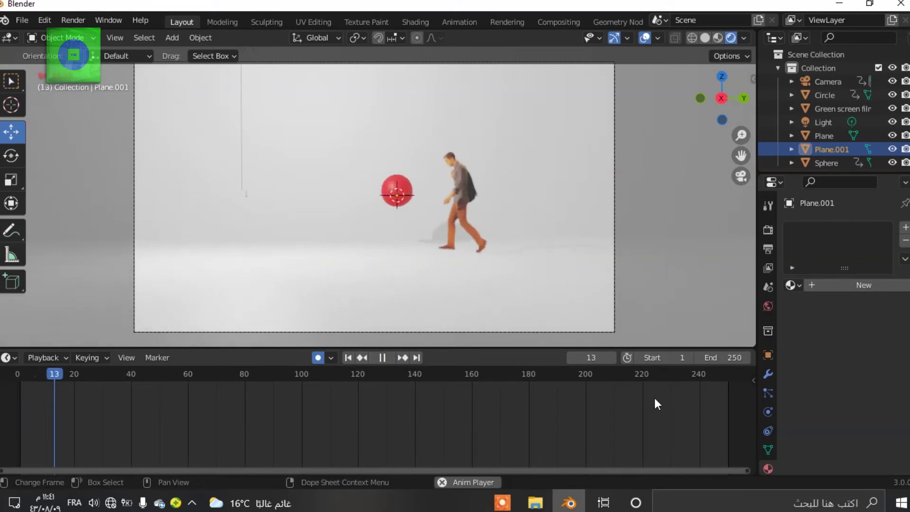
click(382, 357)
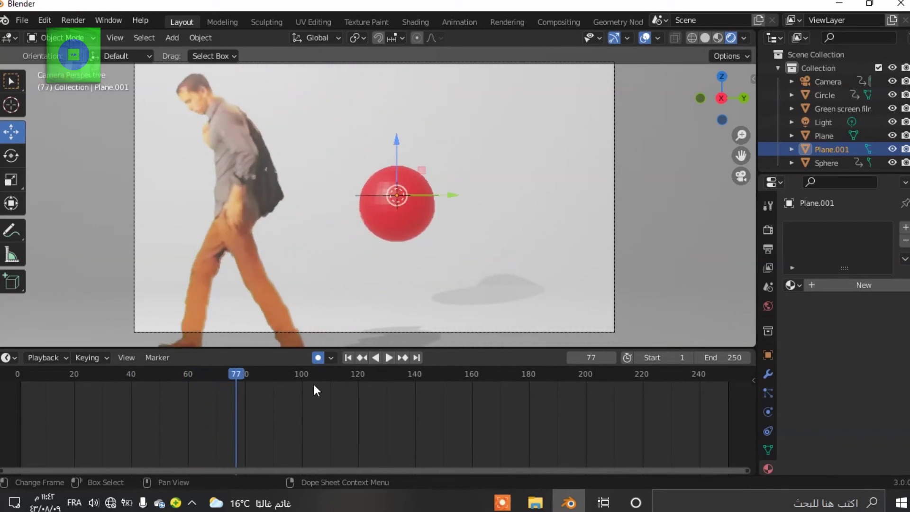
- Delete both of the camera's keyframes so the camera view stays fixed
click(830, 83)
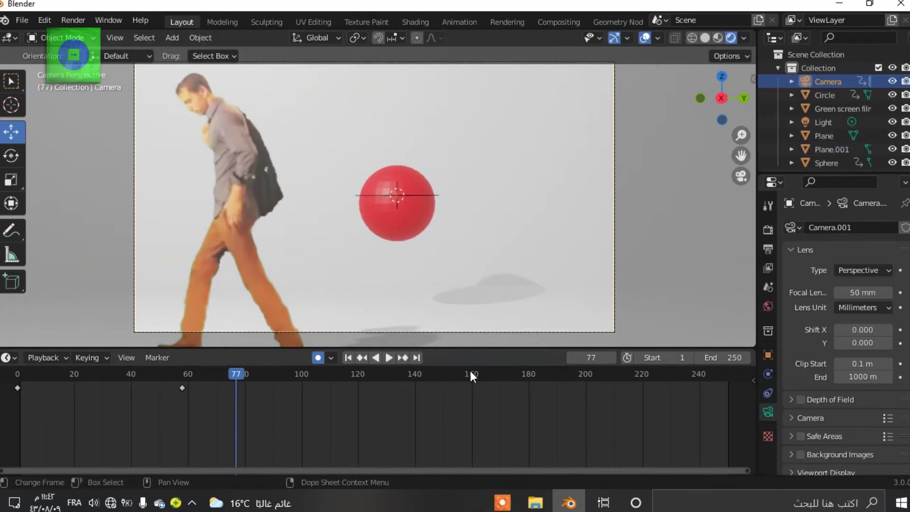
drag(214, 405, 72, 385)
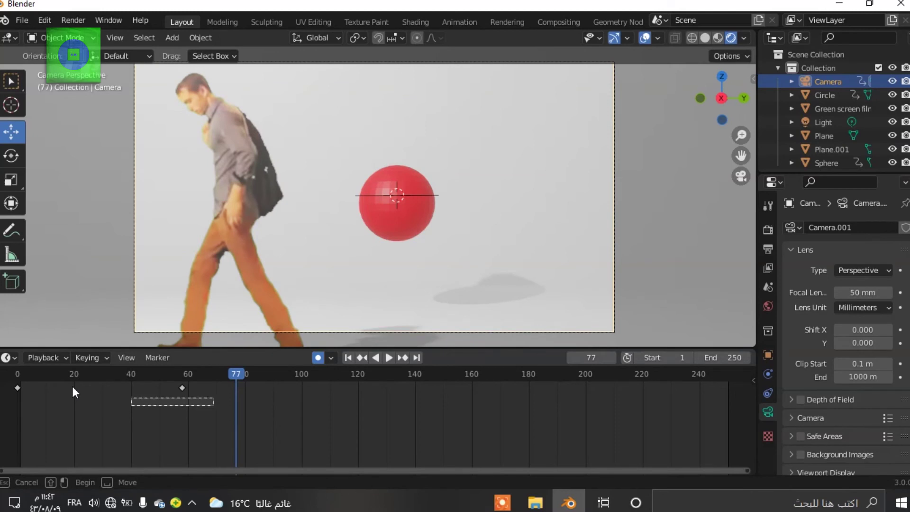
right_click(181, 386)
click(174, 386)
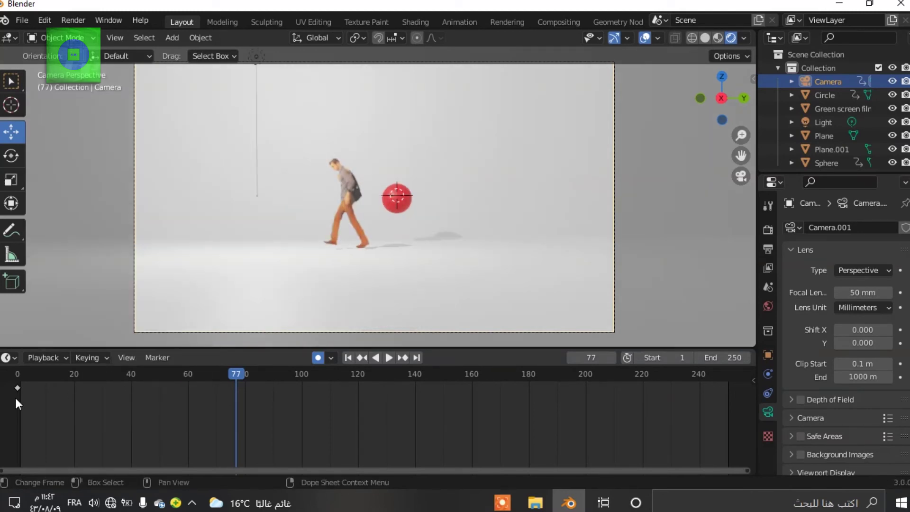
right_click(17, 390)
click(28, 388)
- Scrub the timeline and play the start of the animation from frame 0 with the fixed camera
drag(238, 372, 182, 386)
key(space)
click(146, 374)
click(16, 384)
key(space)
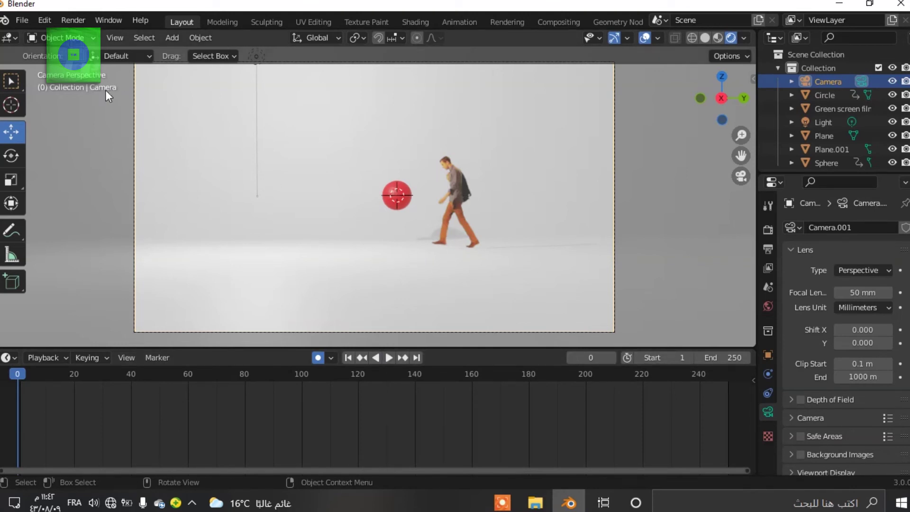
click(391, 357)
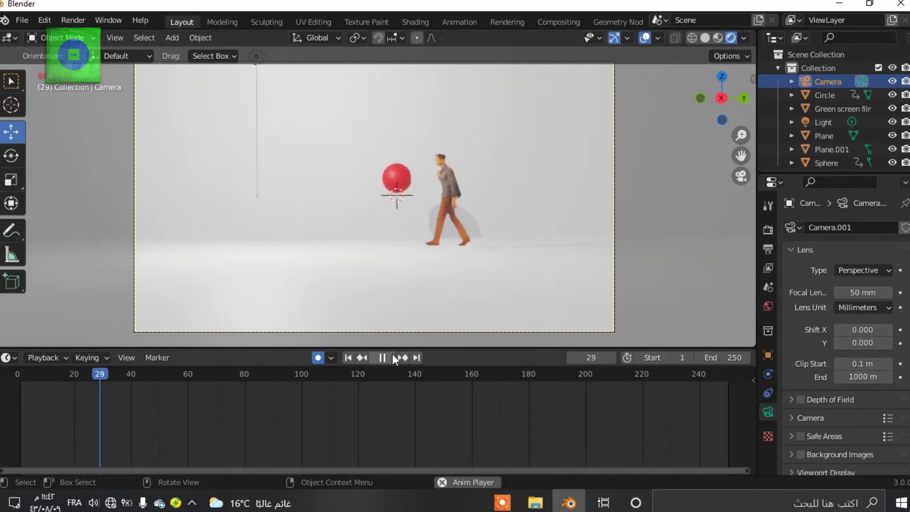
click(391, 356)
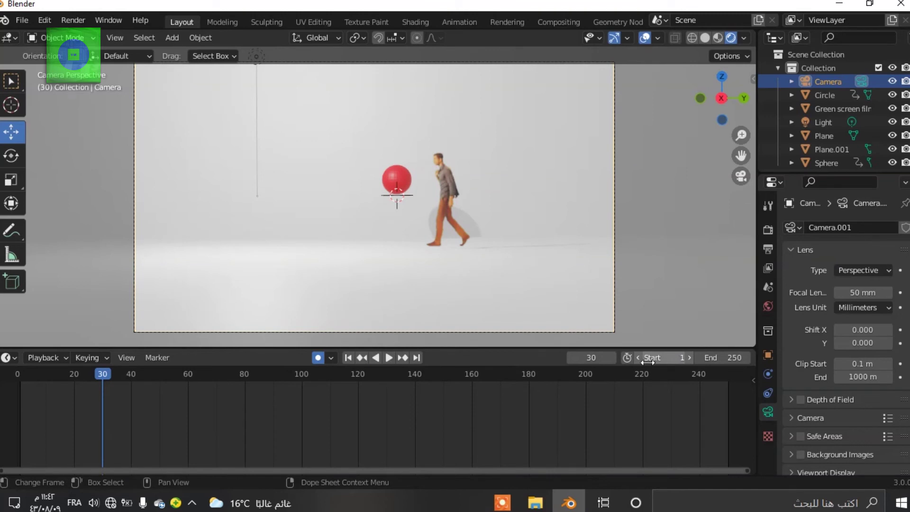
- Recheck the start of the walk from frame 0 and stop the timeline at frame 18
click(7, 393)
key(space)
click(388, 357)
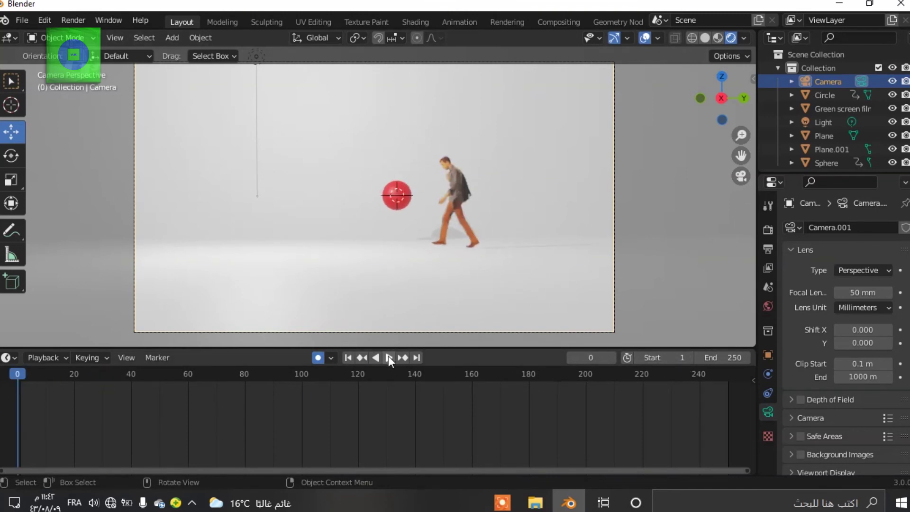
click(389, 357)
click(389, 357)
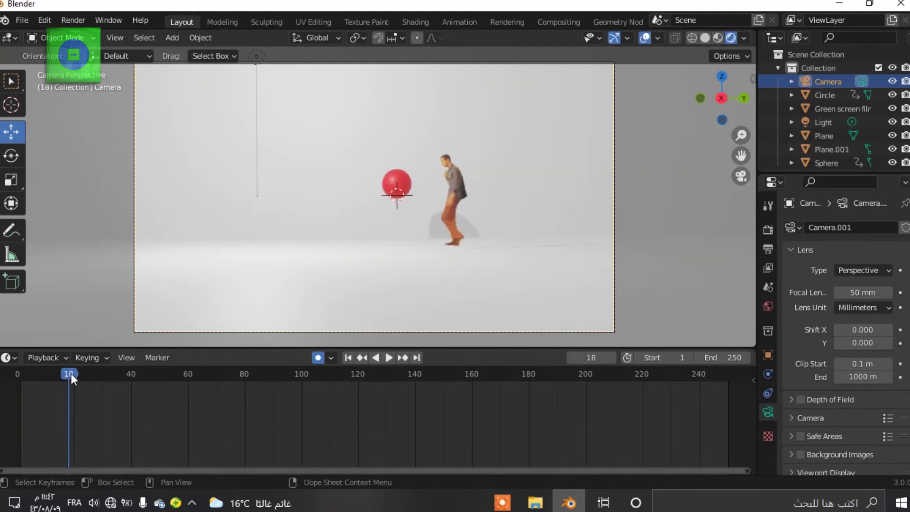
- Set the animation's start frame to 18 and play the trimmed animation through the camera
click(678, 359)
text(1)
key(ctrl+a)
text(18)
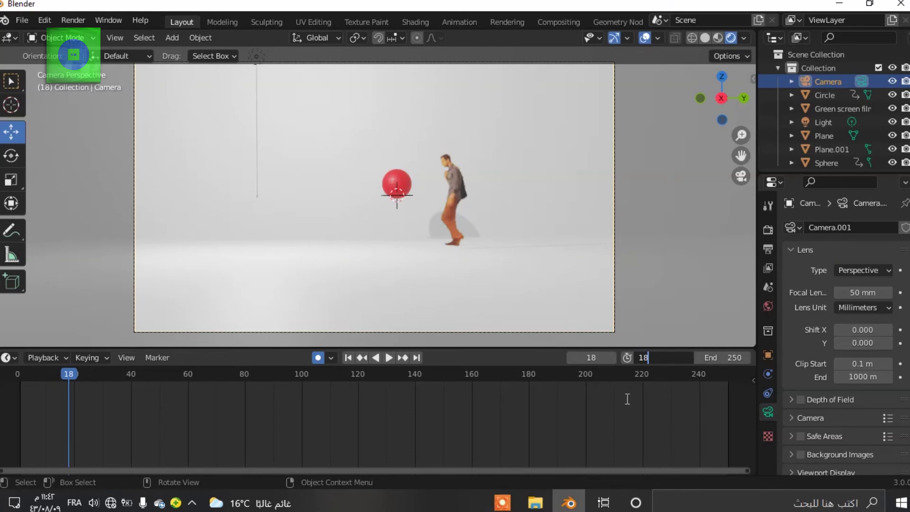
key(Return)
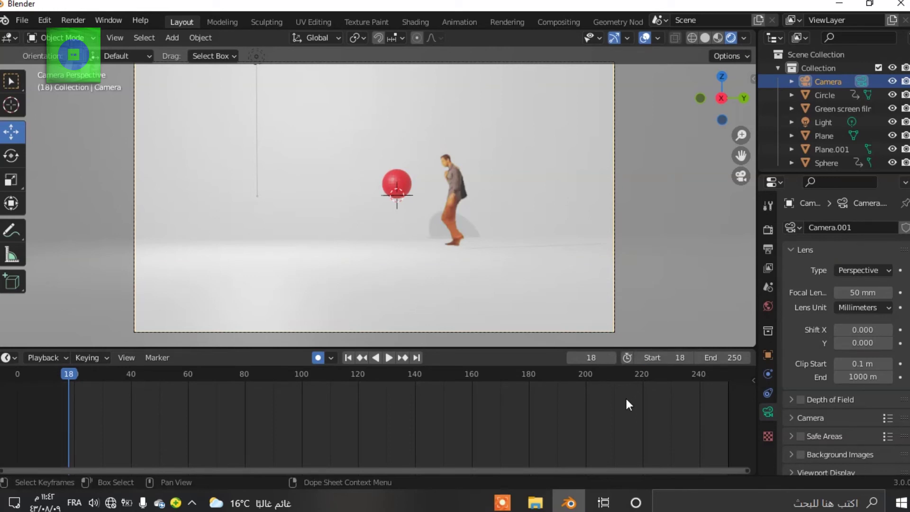
click(388, 357)
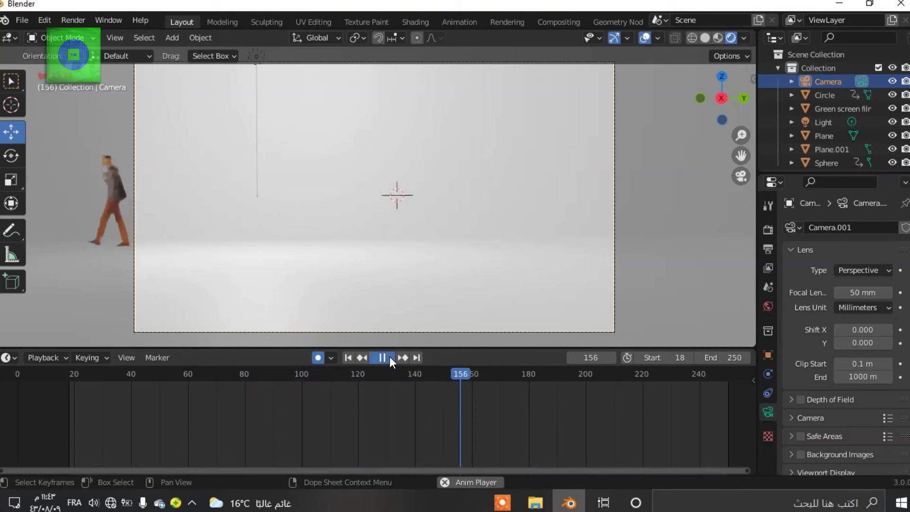
- Stop the playback once the man has left the camera frame and set the animation's end frame to 156
click(388, 357)
click(738, 357)
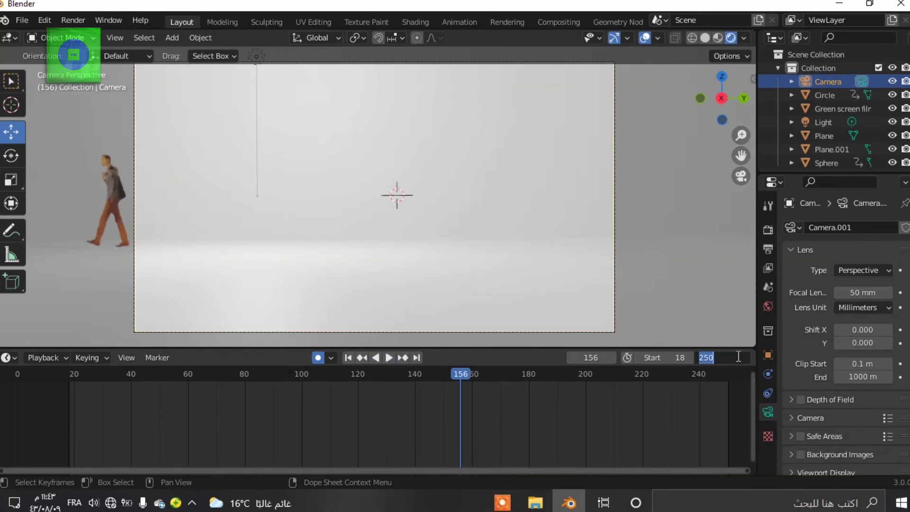
text(156)
key(Return)
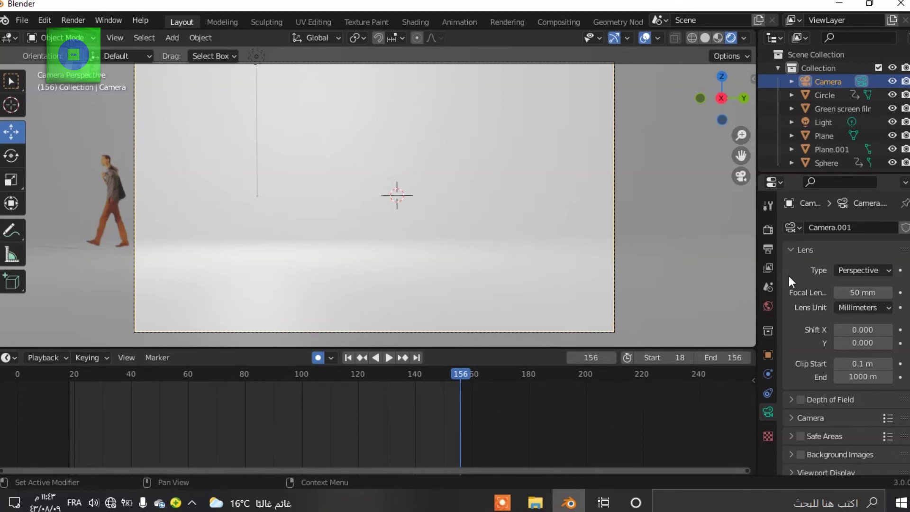
- Switch the scene's render engine to Cycles
click(769, 231)
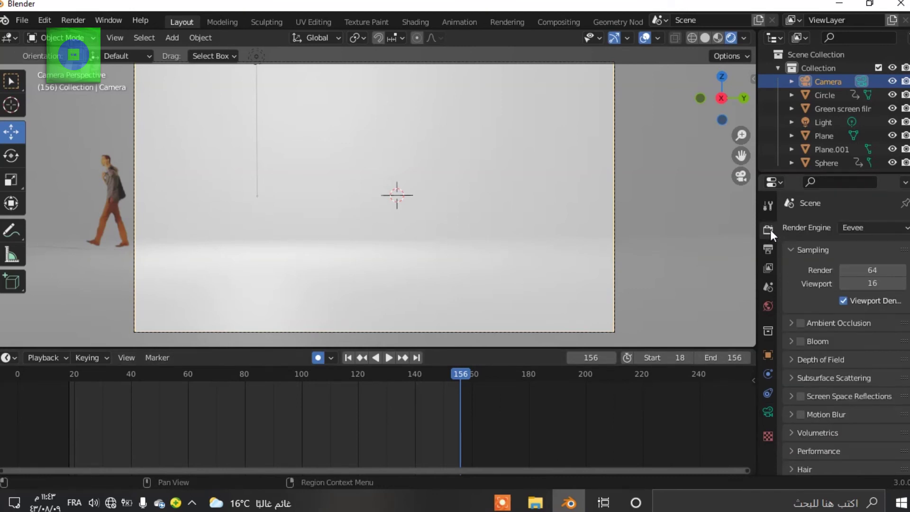
click(871, 227)
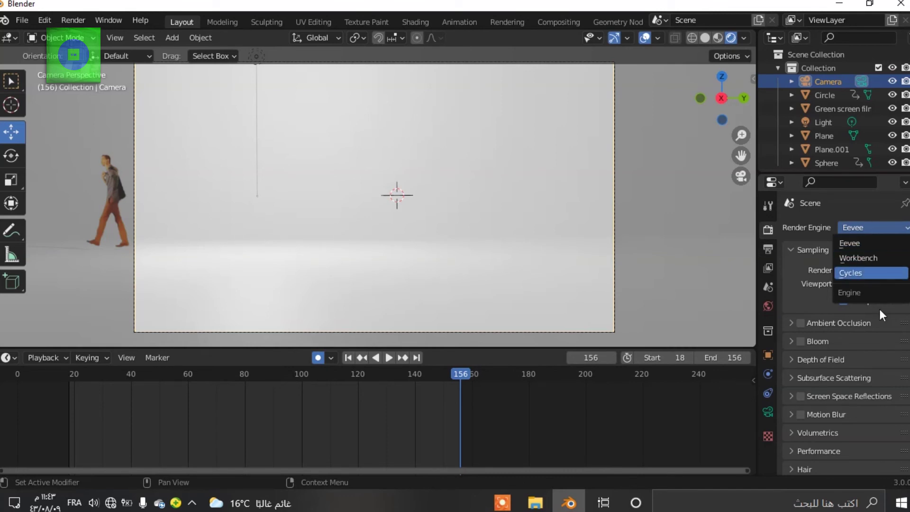
click(869, 268)
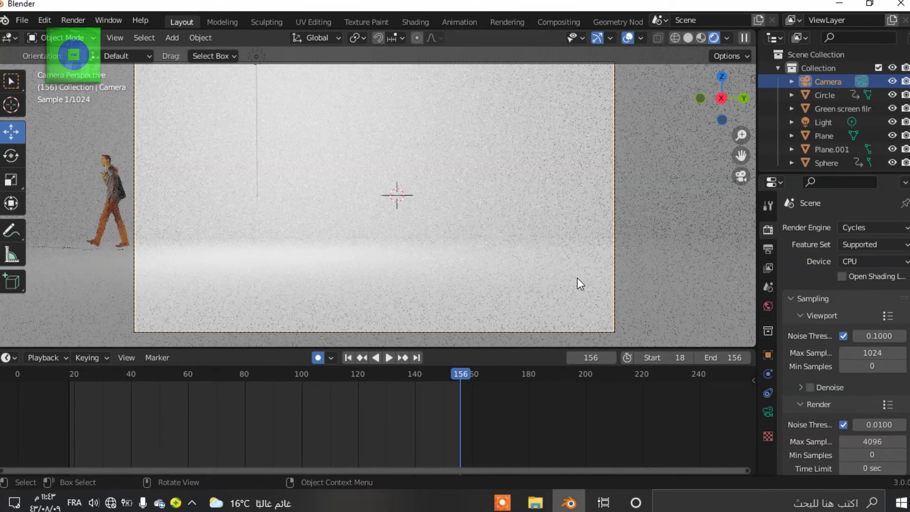
- Go to frame 26, start a Cycles test render of the image, and close the render window
click(93, 376)
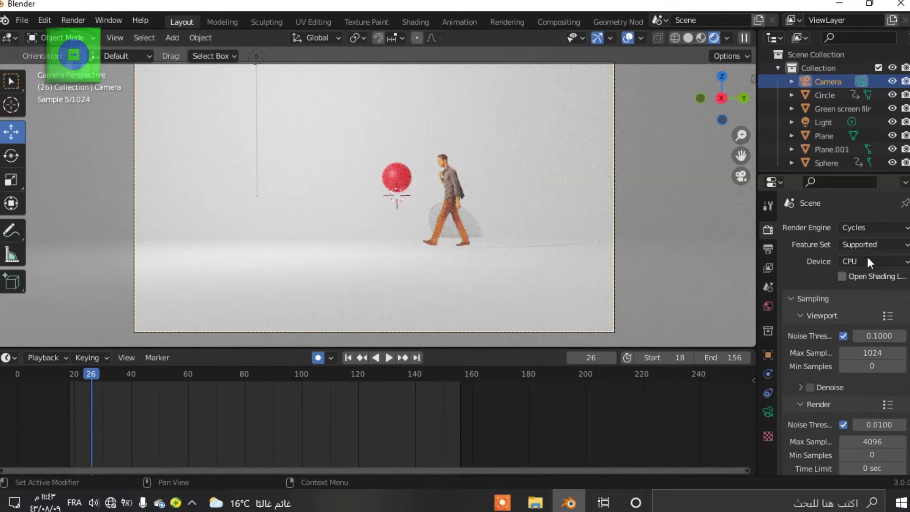
click(76, 22)
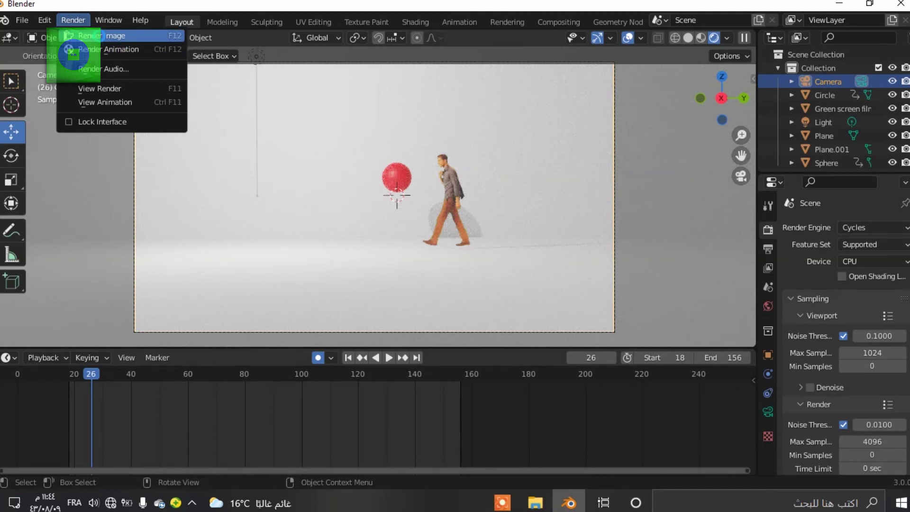
click(99, 36)
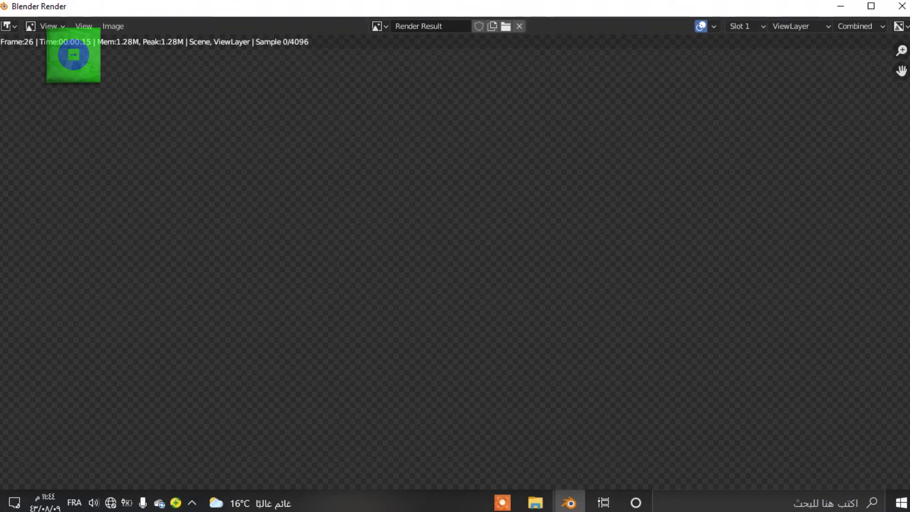
click(901, 5)
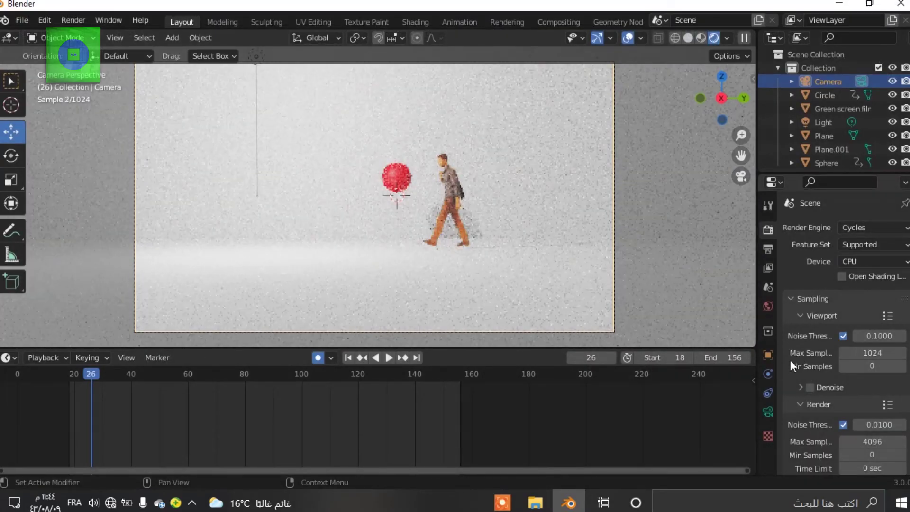
- Check the output settings, then set the maximum samples for Cycles final renders to 500
click(771, 248)
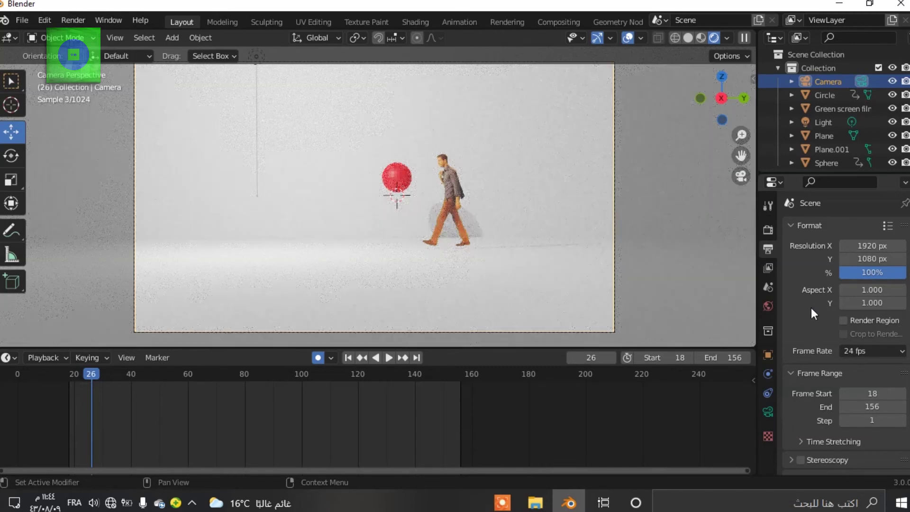
scroll(819, 328, down, 5)
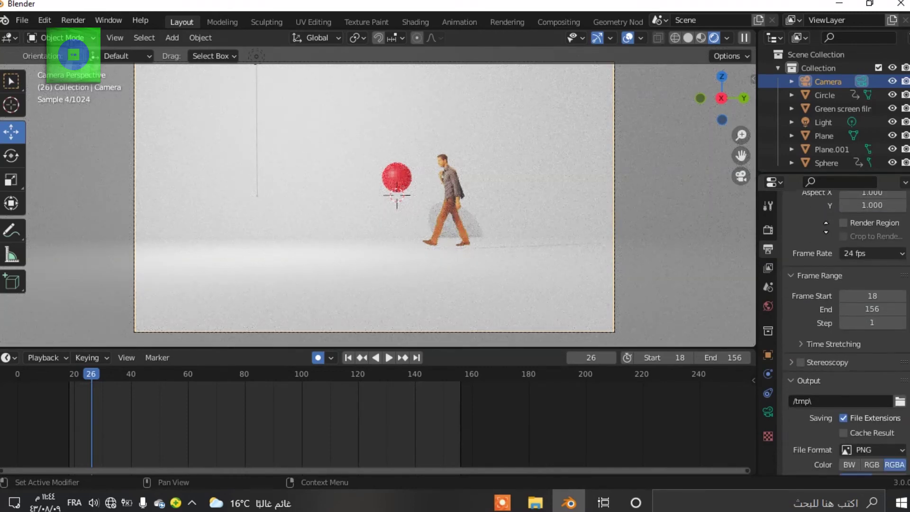
scroll(826, 283, down, 3)
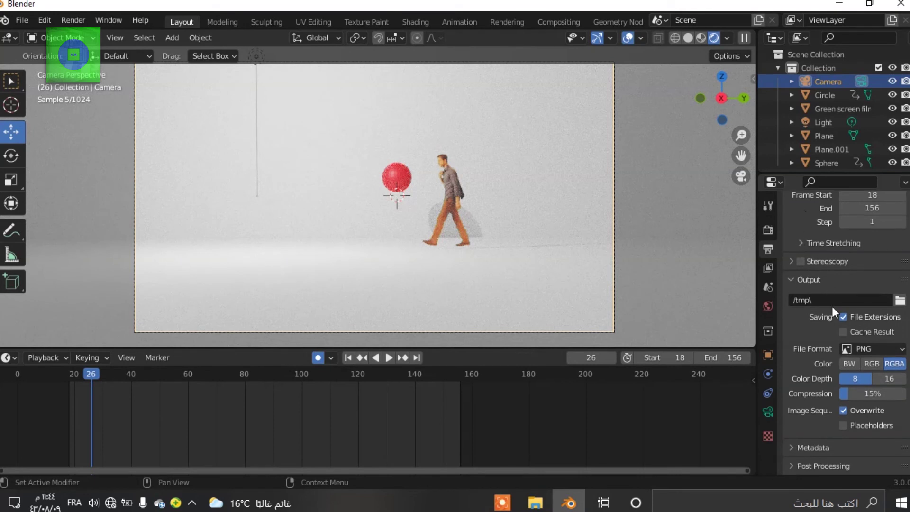
scroll(817, 375, up, 7)
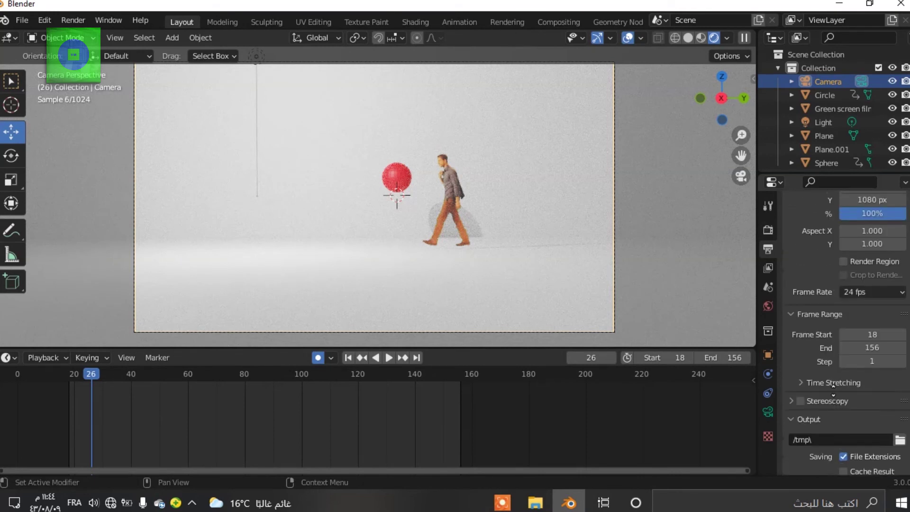
scroll(804, 268, up, 2)
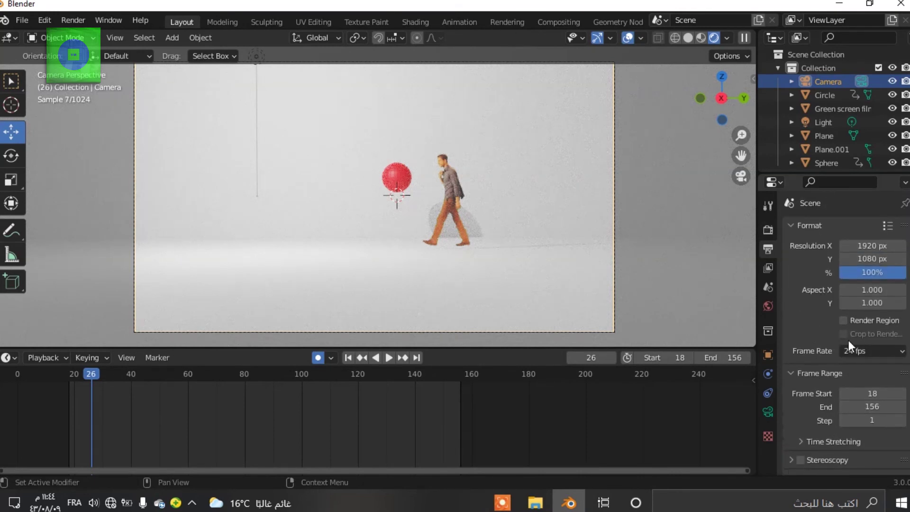
click(764, 231)
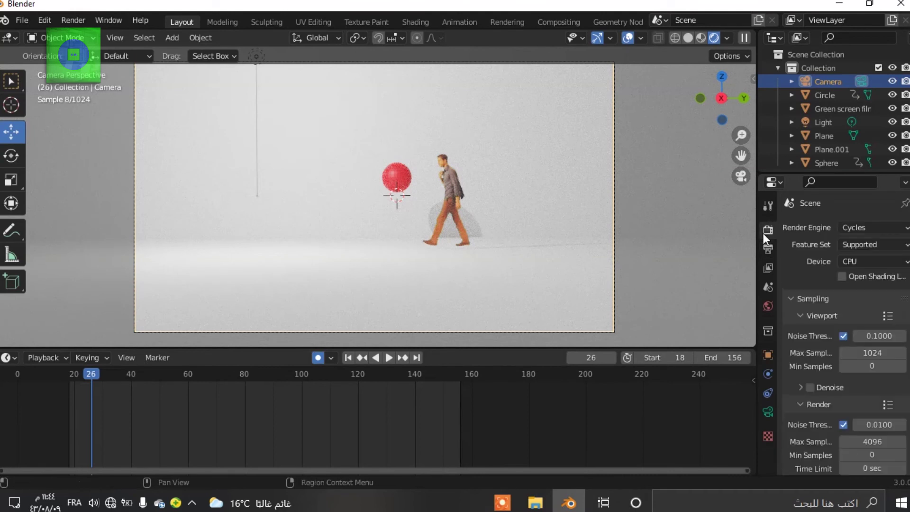
scroll(820, 331, down, 4)
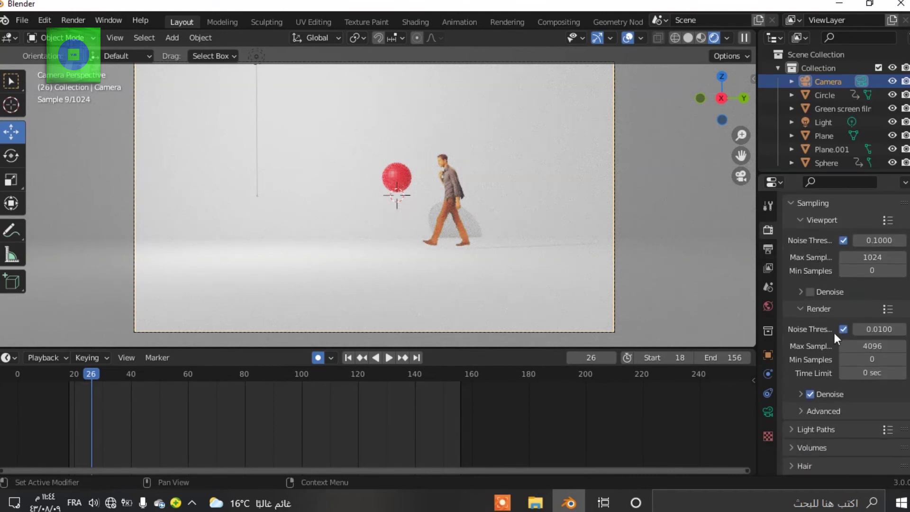
click(873, 348)
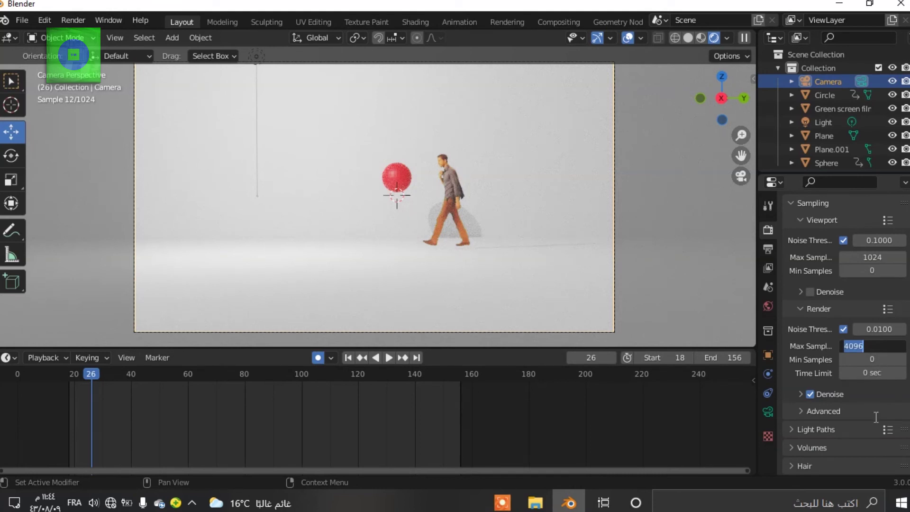
text(500)
key(Return)
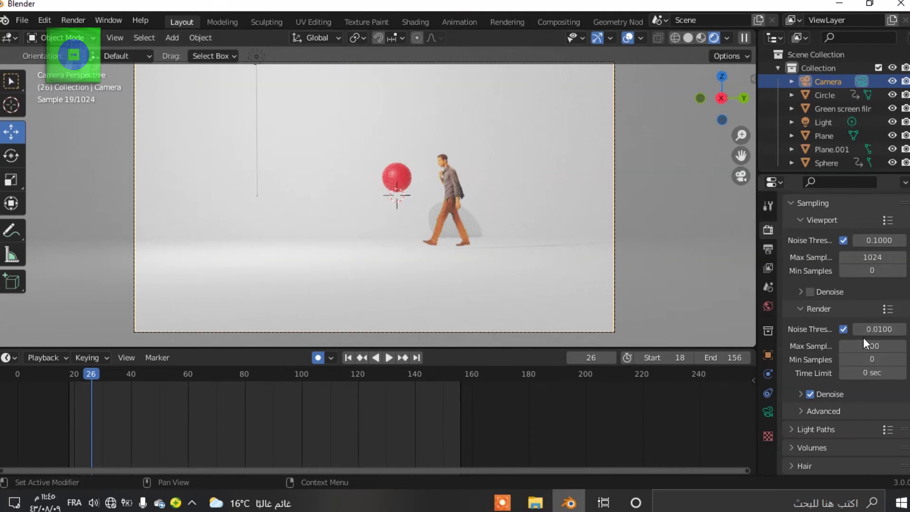
- Reduce the output resolution scale to 80%
click(773, 247)
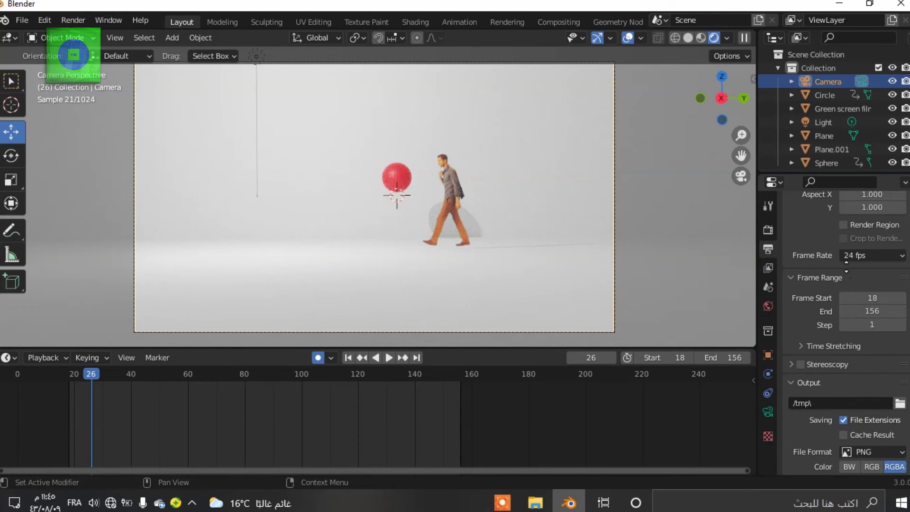
scroll(846, 265, up, 3)
click(880, 269)
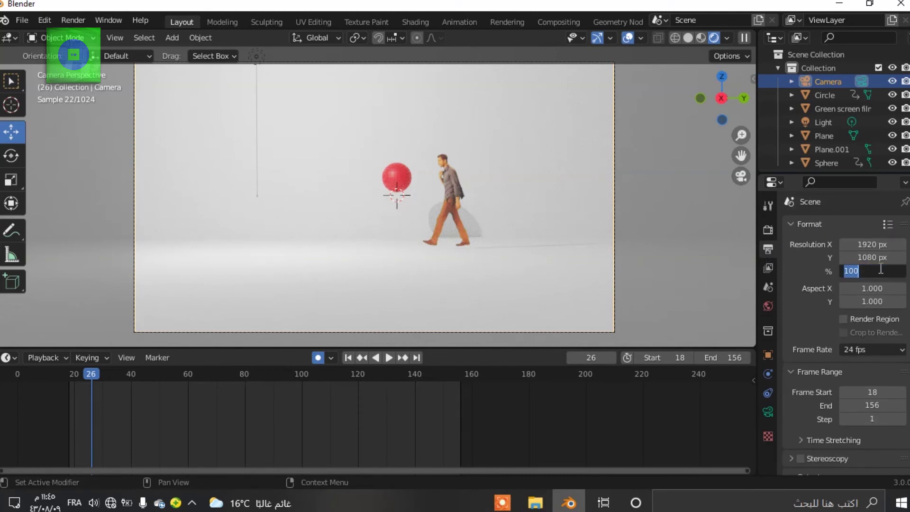
text(80)
key(Return)
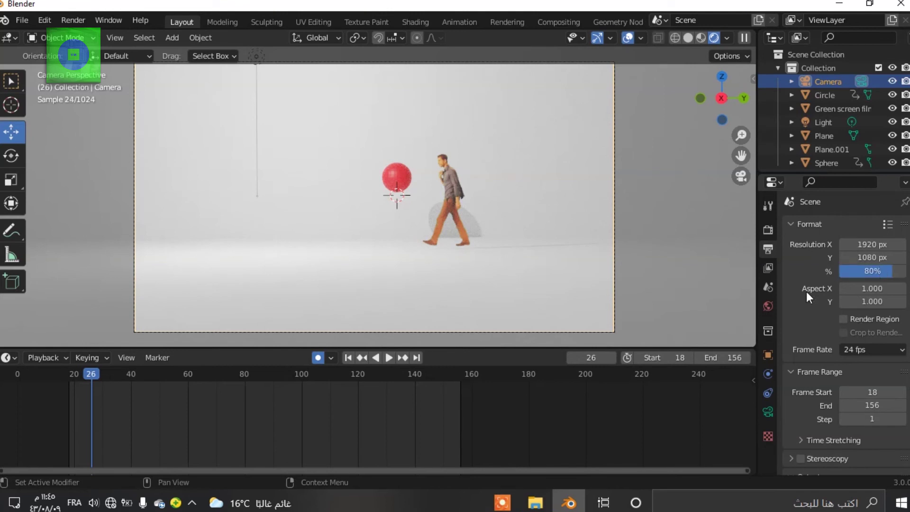
- Test-render frame 26 in Cycles with the reduced samples and resolution, and close the render window
click(73, 20)
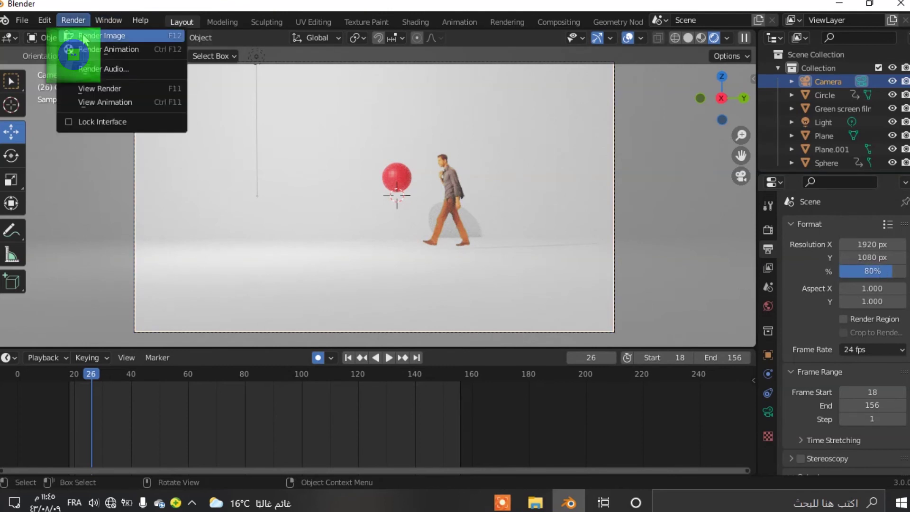
click(94, 36)
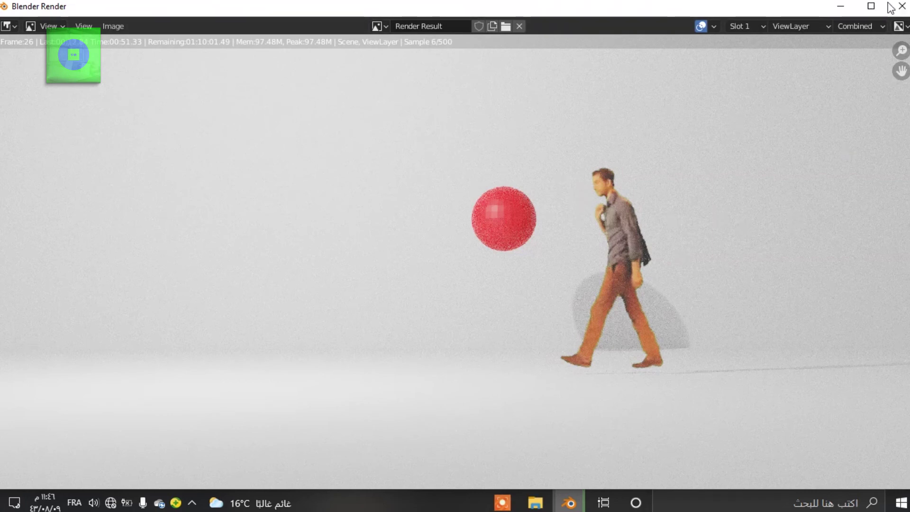
click(901, 6)
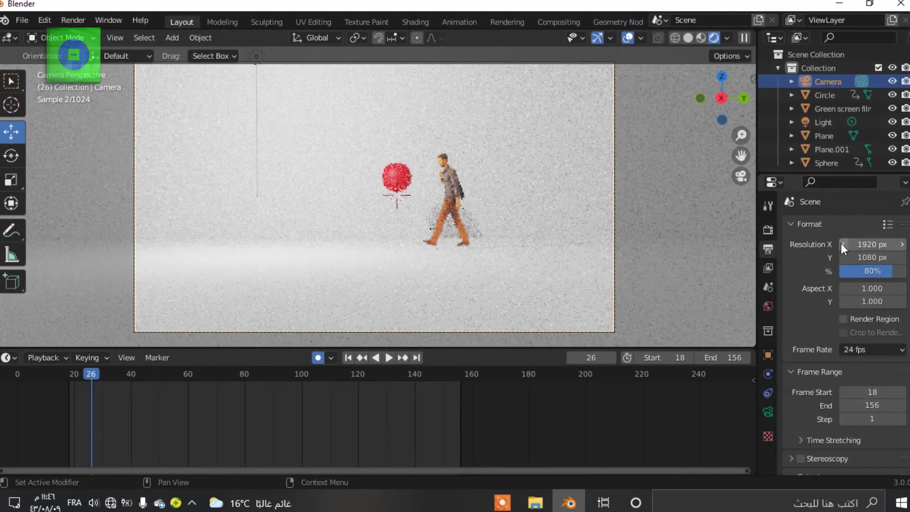
- Switch the scene's render engine back to Eevee
click(769, 230)
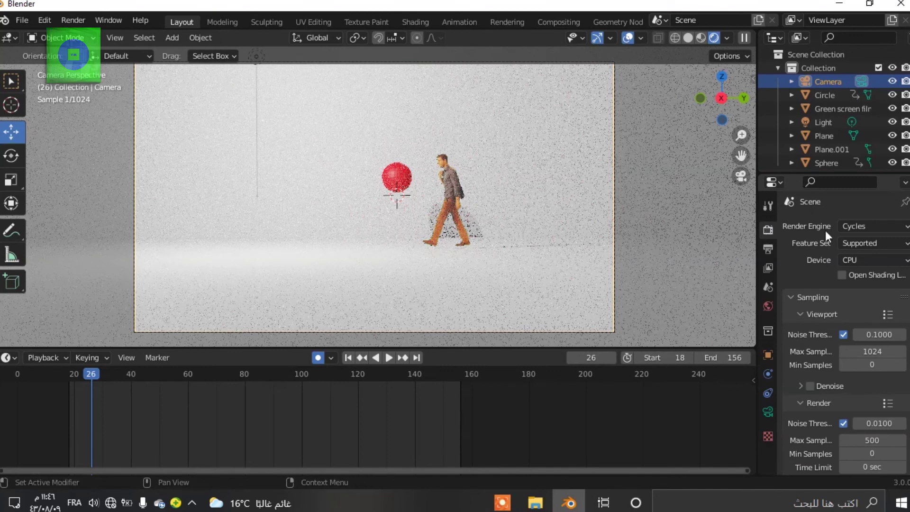
click(860, 226)
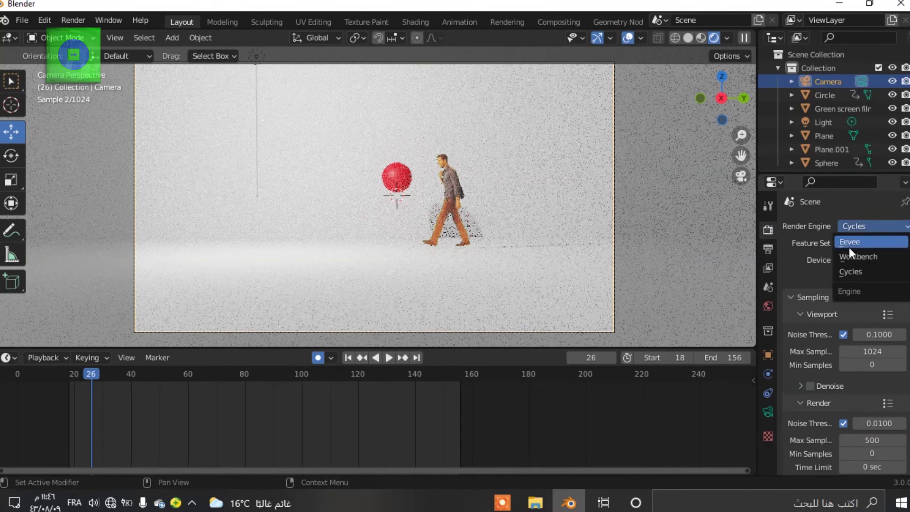
click(857, 243)
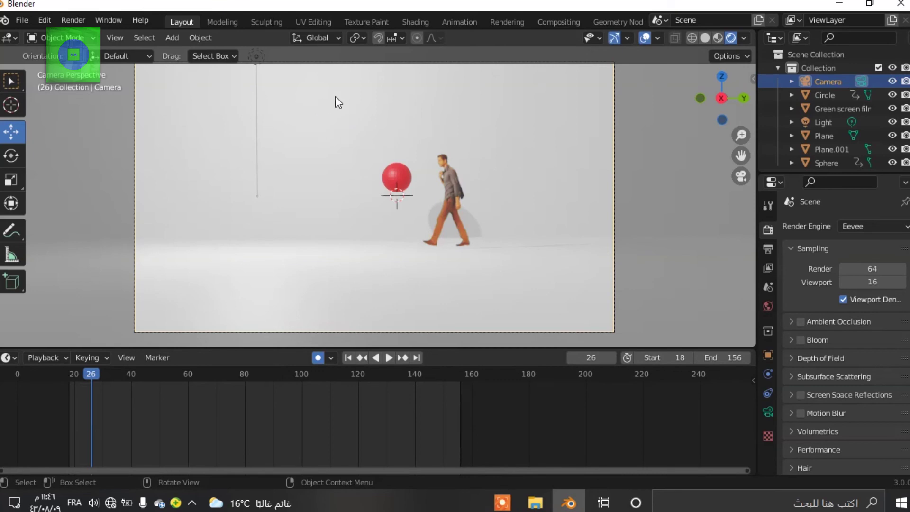
- Render frame 26 as a still image with Eevee, inspect it, and close the render window
click(74, 20)
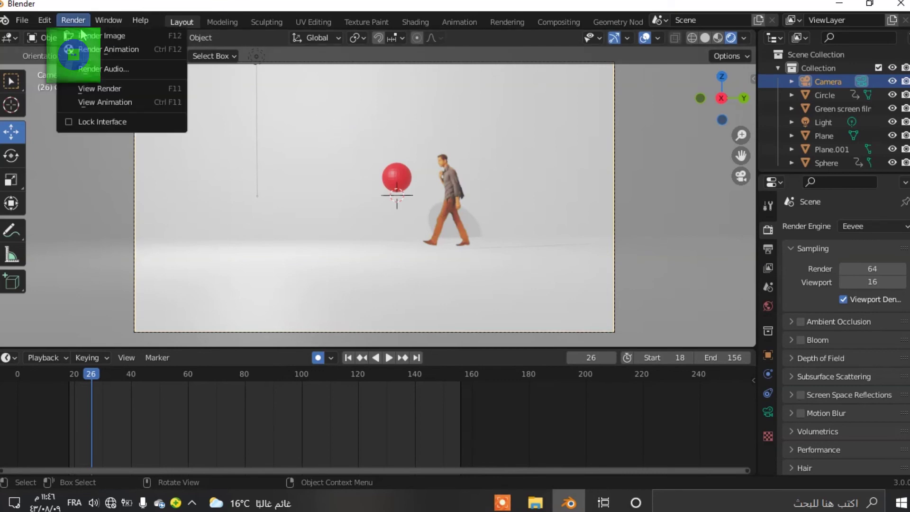
click(79, 33)
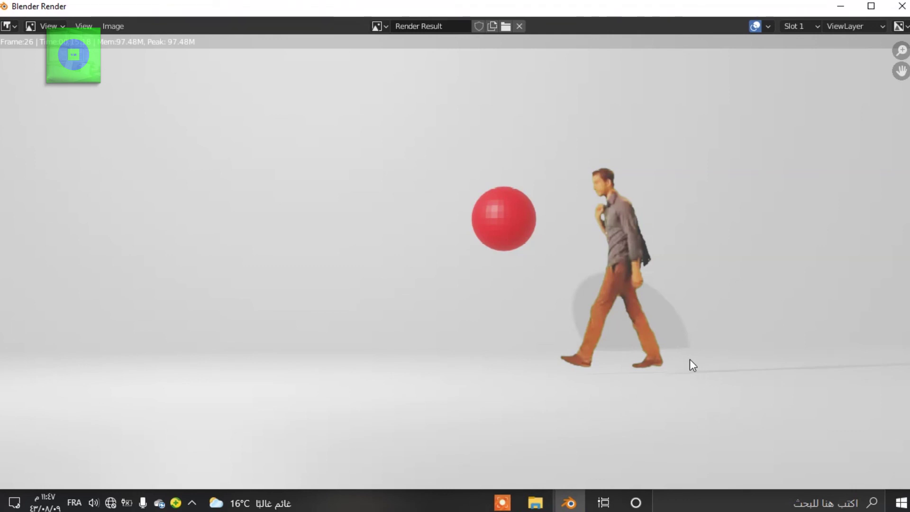
click(901, 5)
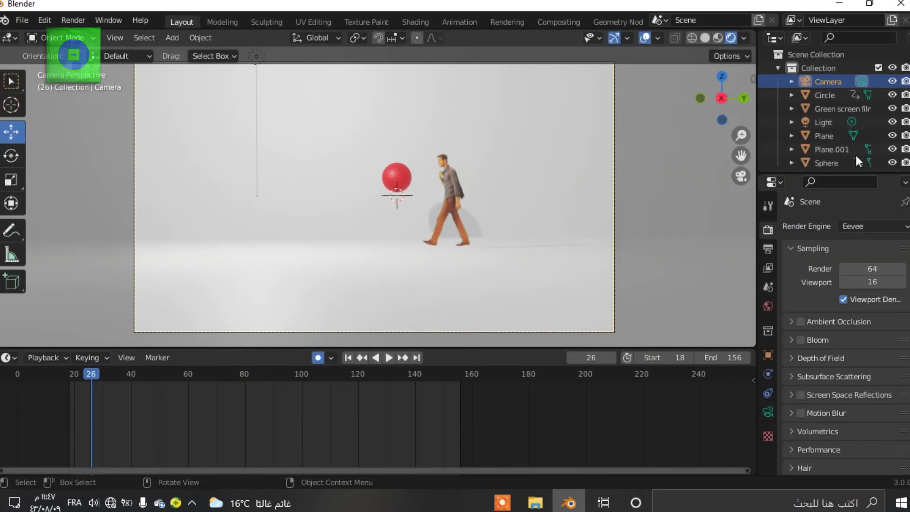
- Set the output resolution scale to 100%
click(768, 249)
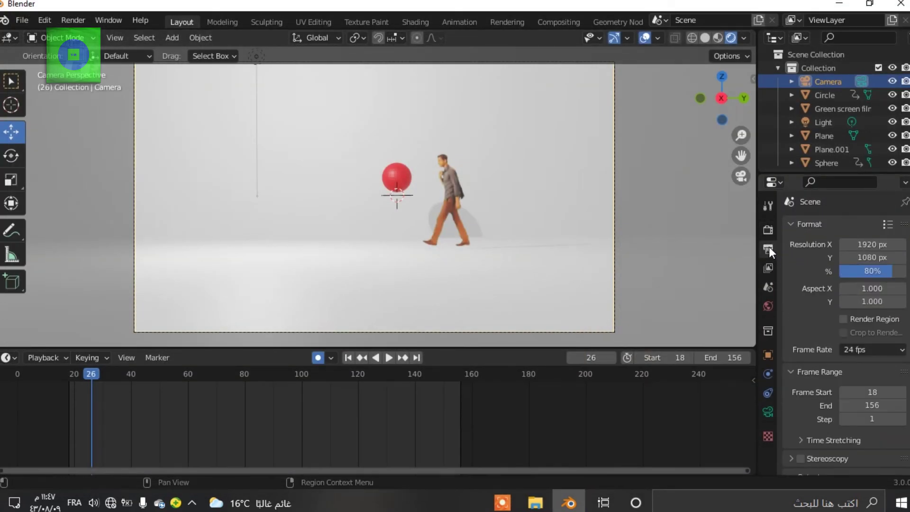
click(846, 272)
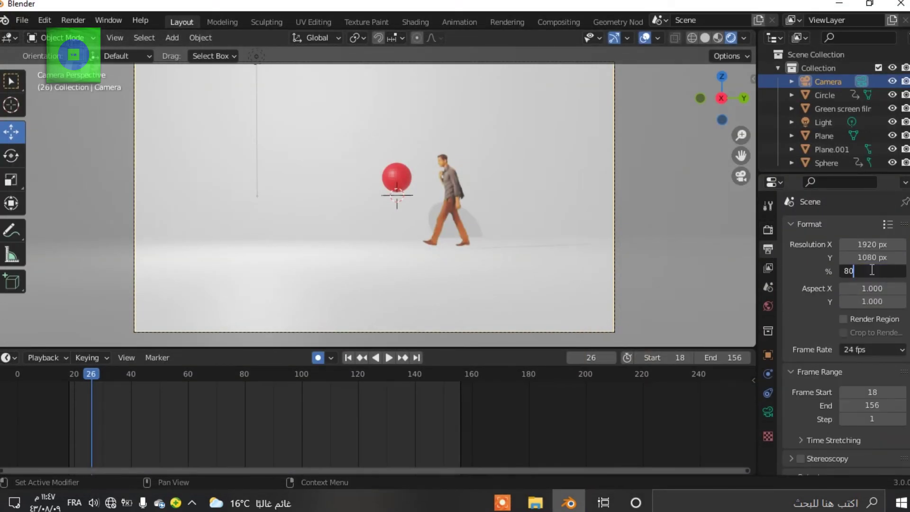
text(100)
key(Return)
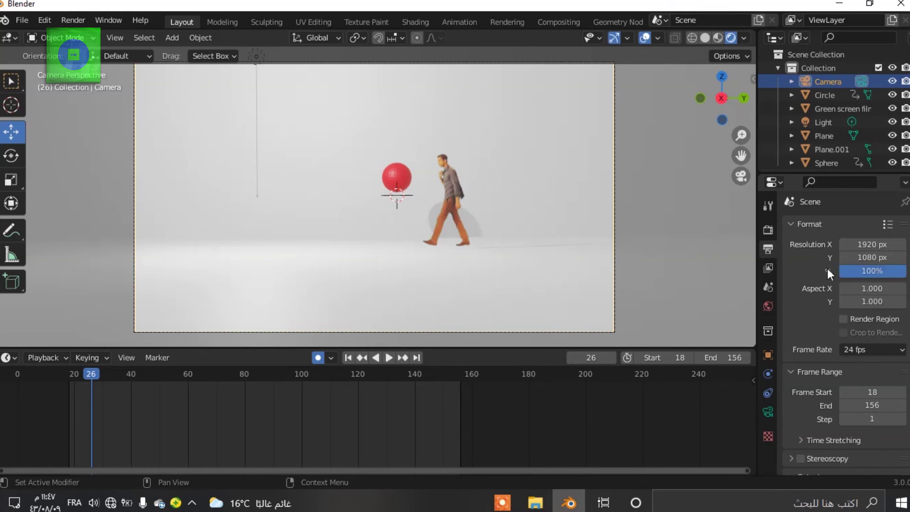
- Look through the Eevee render settings and return to the output settings
click(771, 229)
scroll(817, 305, down, 5)
scroll(824, 293, up, 5)
scroll(828, 290, down, 5)
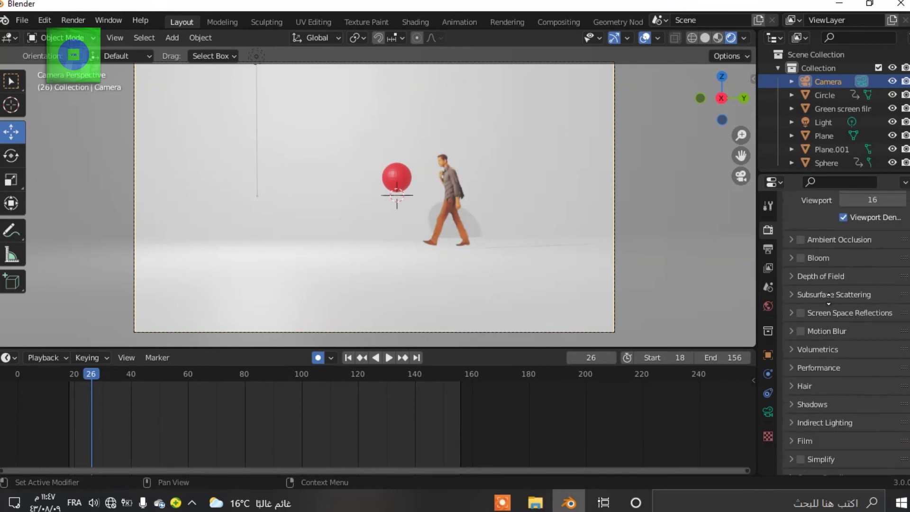
scroll(805, 332, up, 6)
click(767, 249)
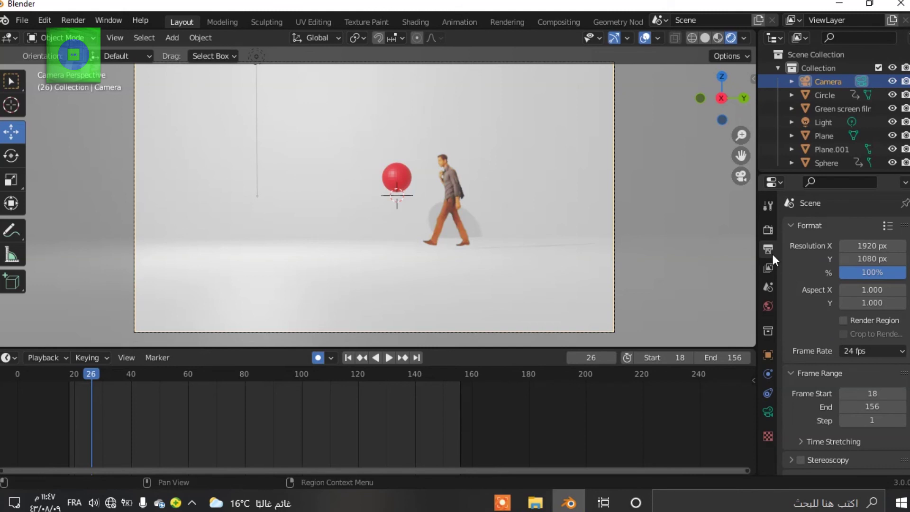
- Set the render output file format to FFmpeg Video
scroll(825, 367, down, 1)
scroll(831, 394, down, 4)
click(870, 350)
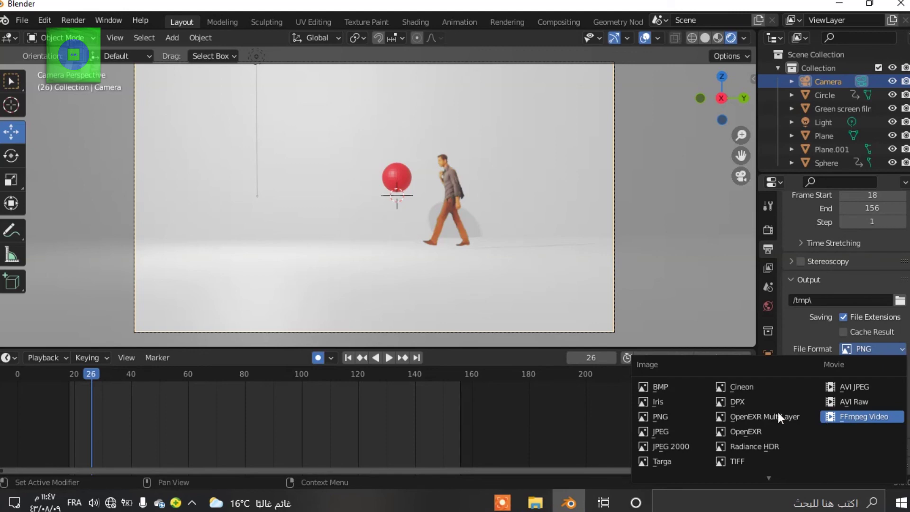
click(853, 415)
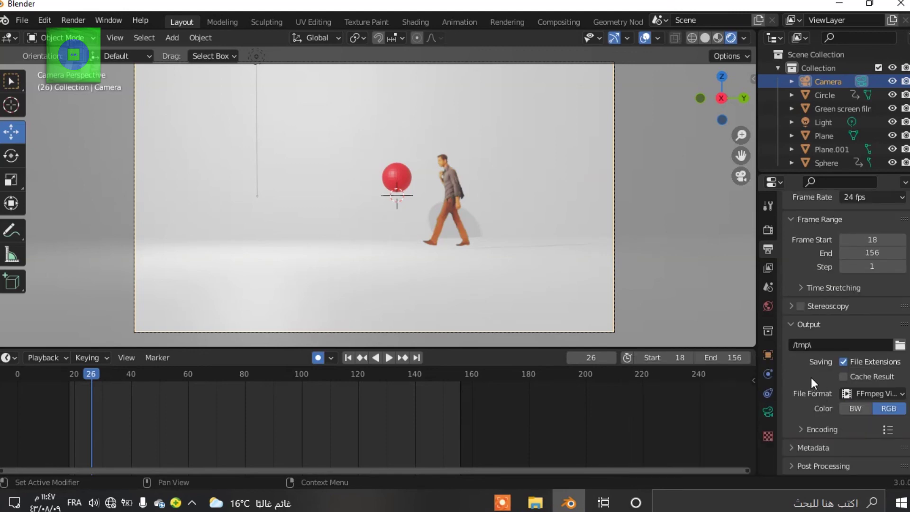
- Set the render output path to the Desktop folder with the file name 3d
click(900, 346)
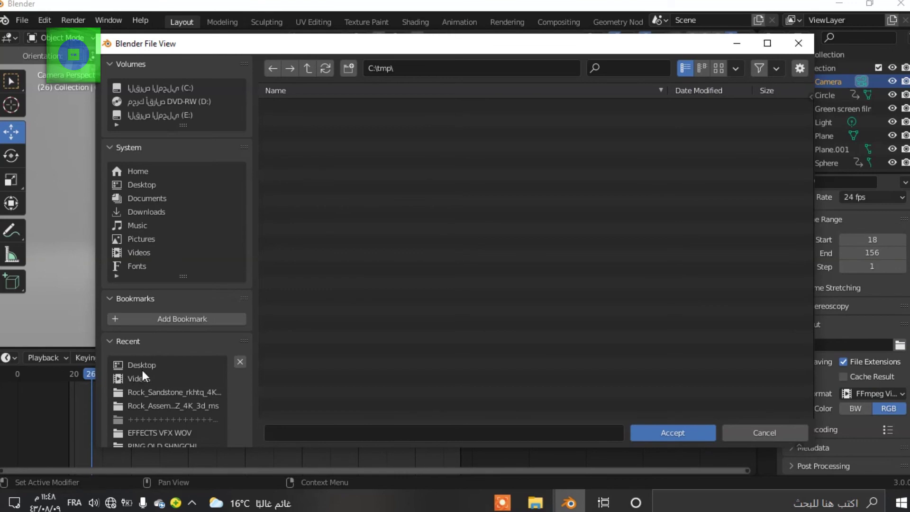
click(142, 365)
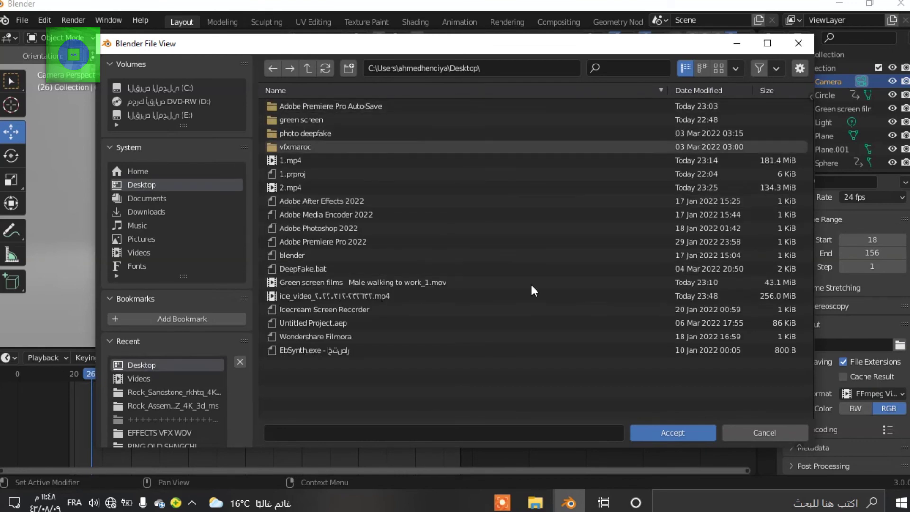
click(543, 431)
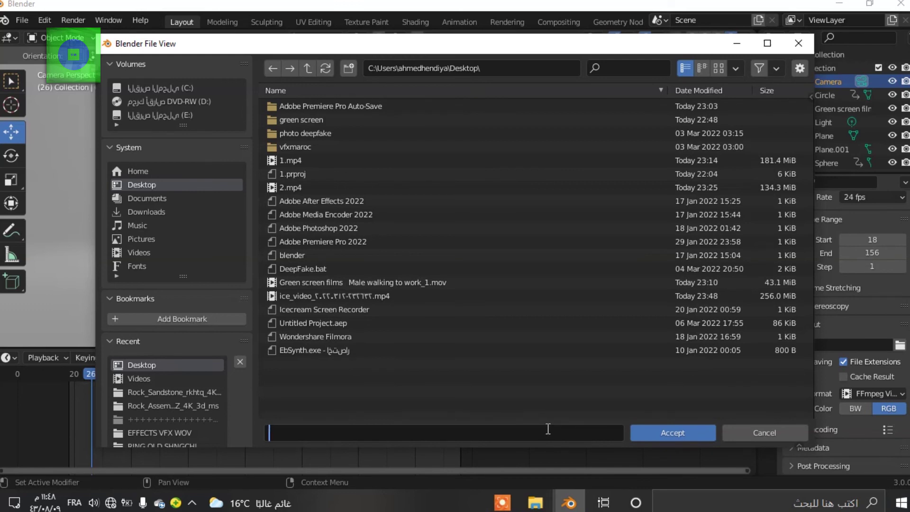
text(3d)
click(675, 433)
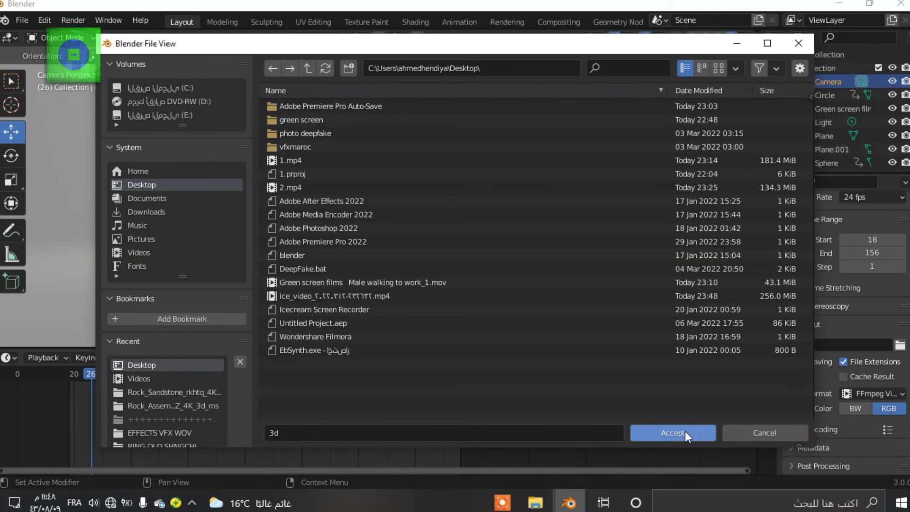
click(675, 432)
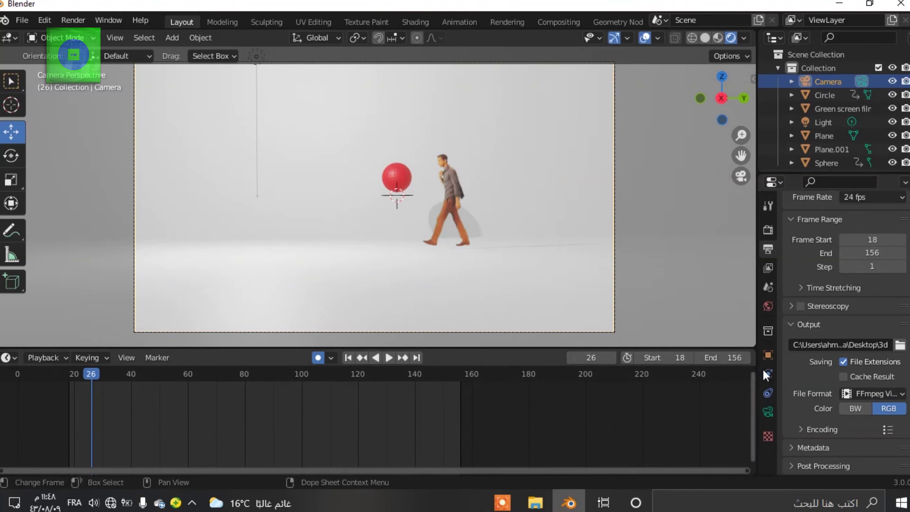
- Expand the encoding settings, keep H.264 as the video codec and set the container to MPEG-4
click(800, 429)
scroll(835, 329, down, 5)
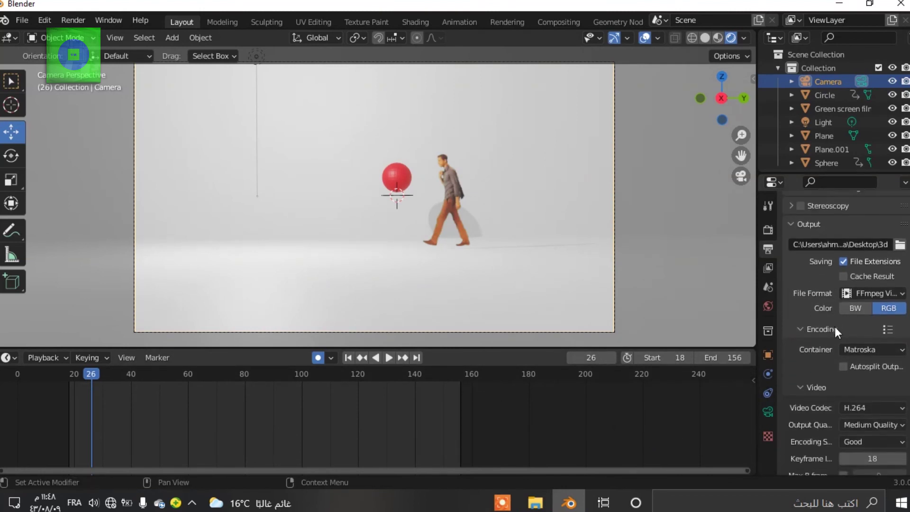
click(874, 408)
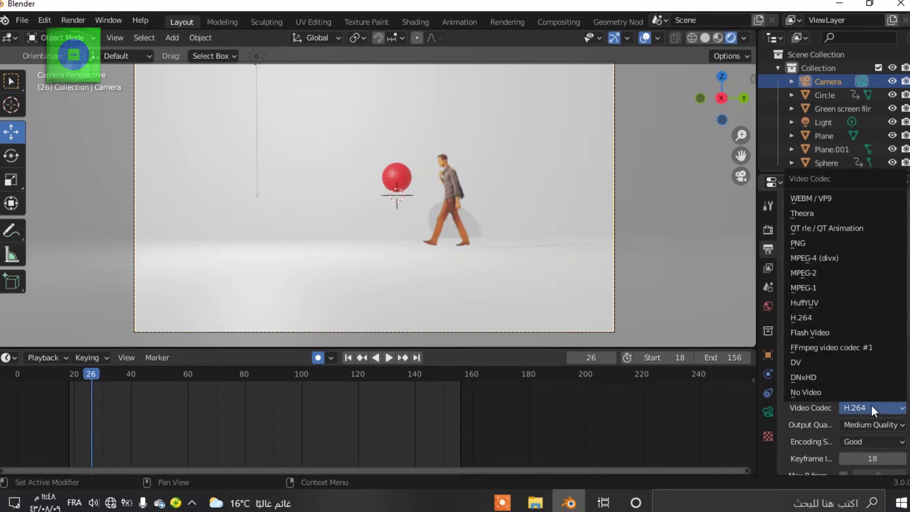
click(871, 408)
click(881, 349)
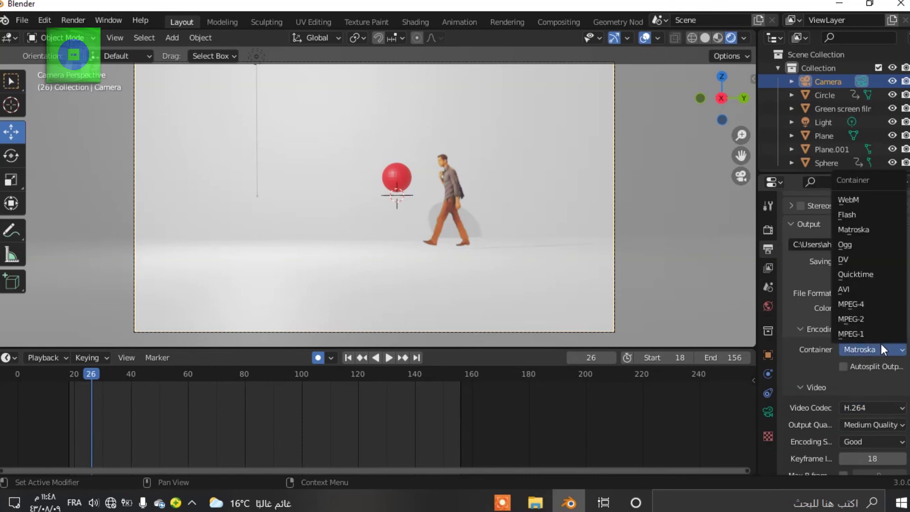
click(854, 302)
- Set the keyframe interval in the video encoding settings to 24
scroll(877, 432, down, 4)
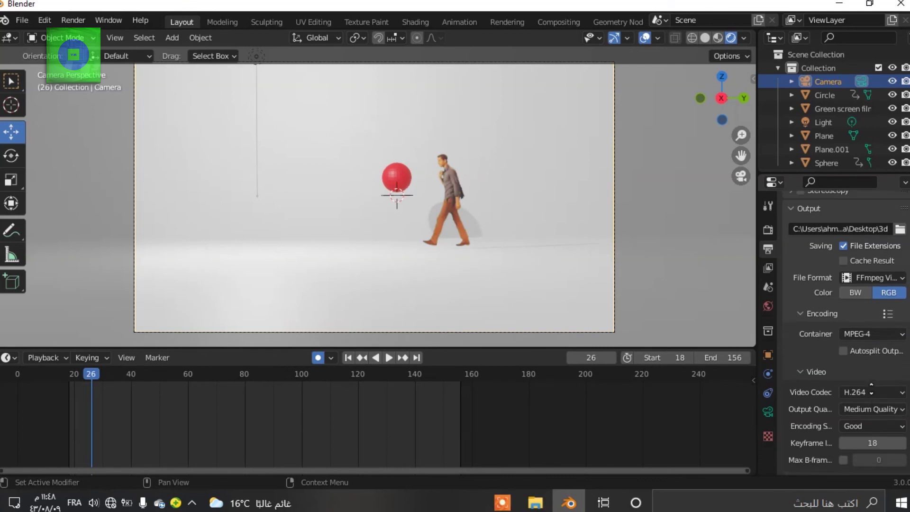
click(882, 373)
right_click(790, 396)
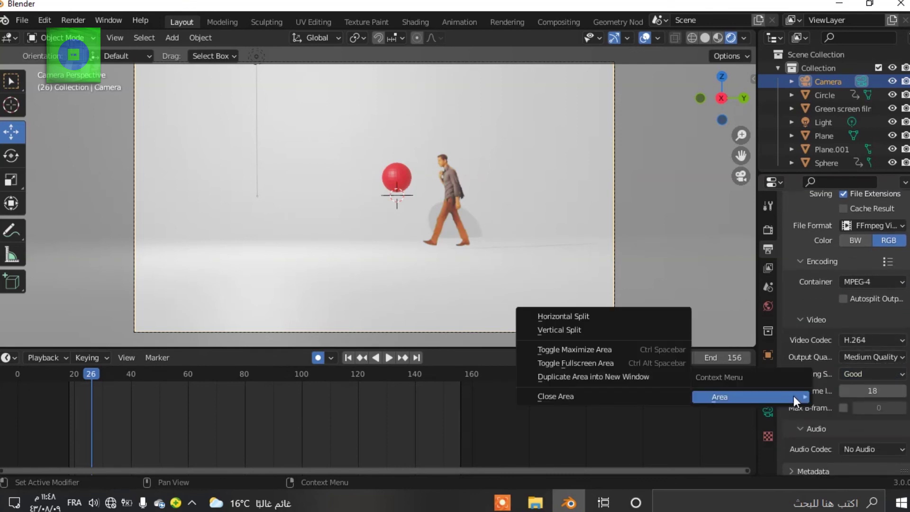
click(872, 391)
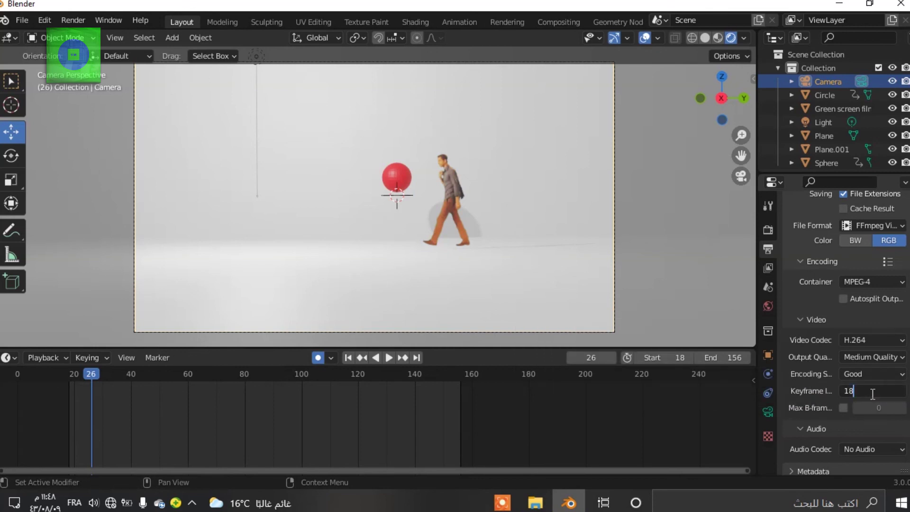
drag(874, 391, 829, 393)
text(24)
key(Return)
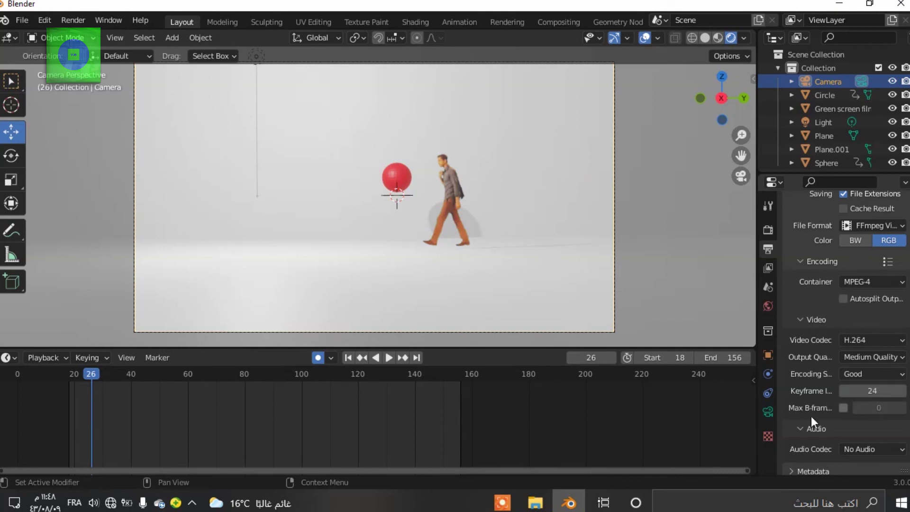
- Change the video encoding's keyframe interval to 20
click(880, 393)
key(ctrl+a)
text(2)
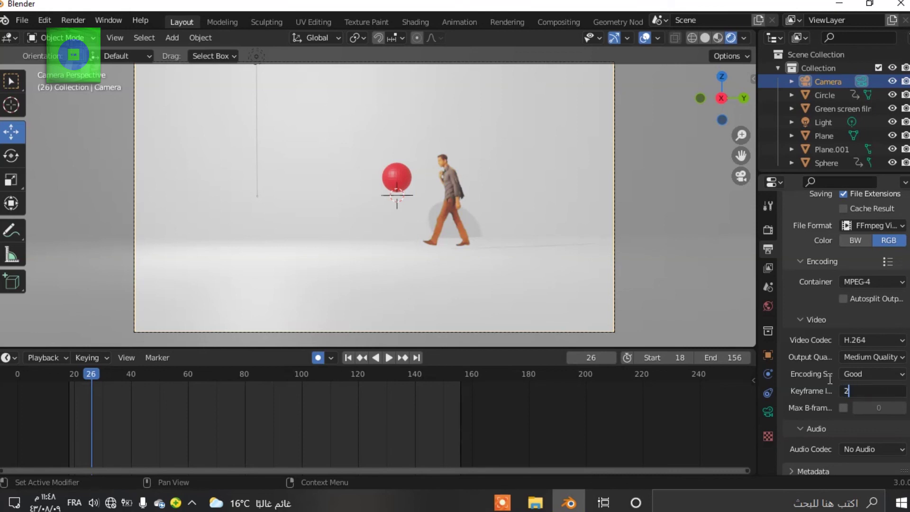
text(0)
key(Return)
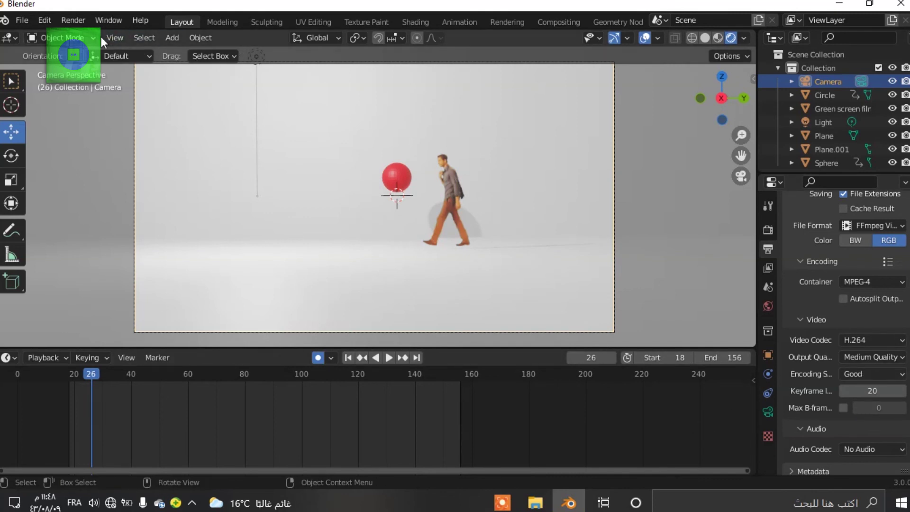
- Render the animation with the configured output settings
click(80, 19)
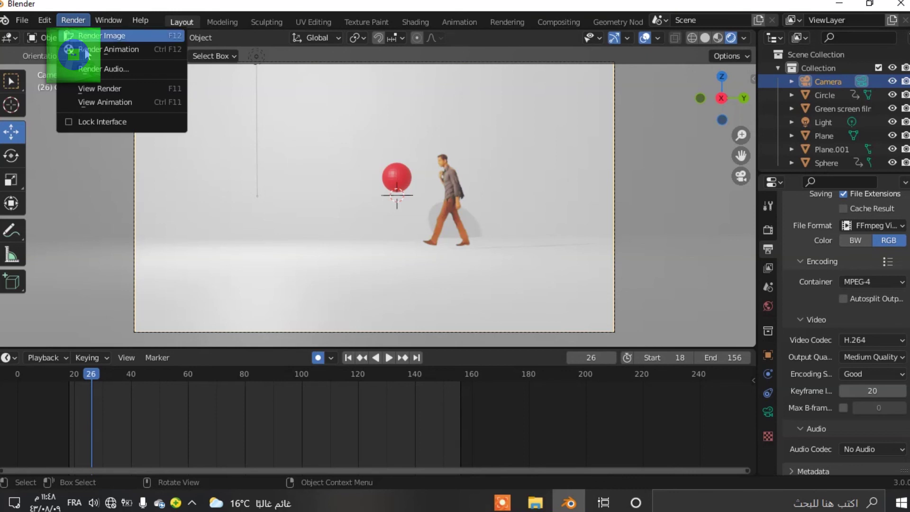